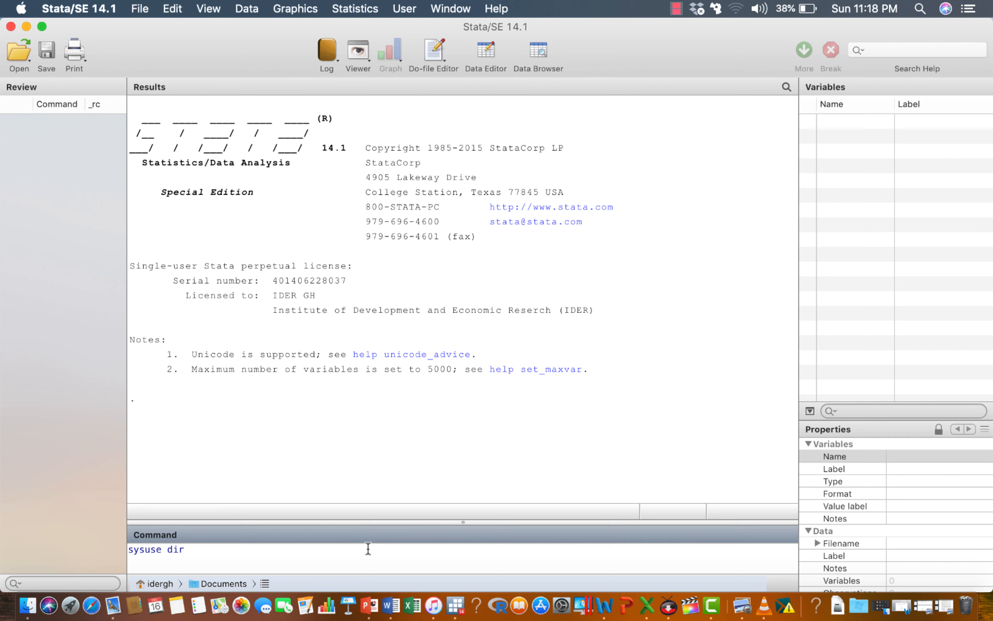
# - List the installed example datasets with sysuse dir and highlight the listed file names
pyautogui.press('Return')
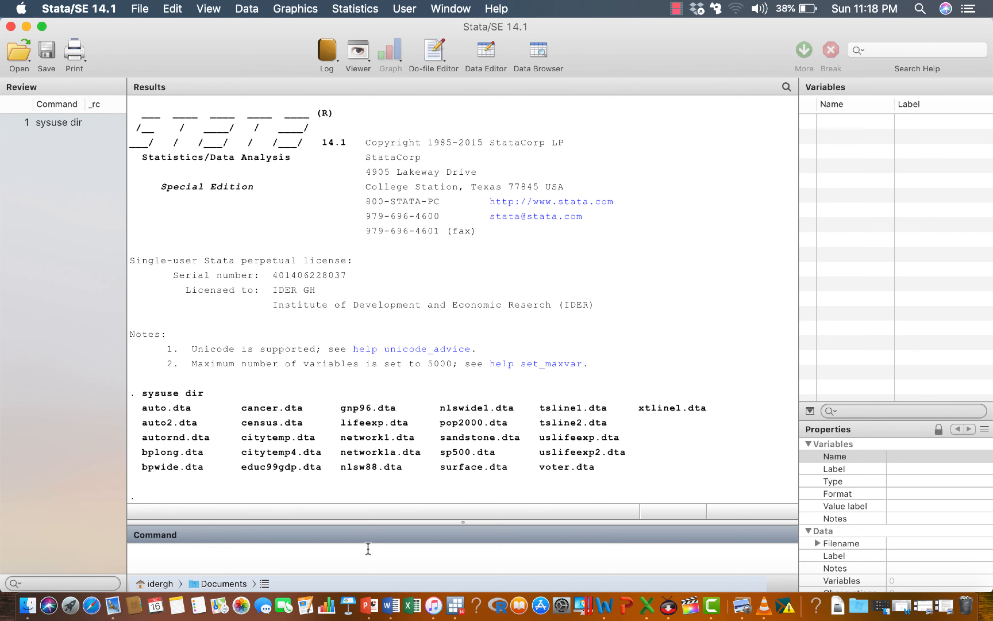
pyautogui.doubleClick(148, 407)
pyautogui.moveTo(208, 409); pyautogui.dragTo(630, 473)
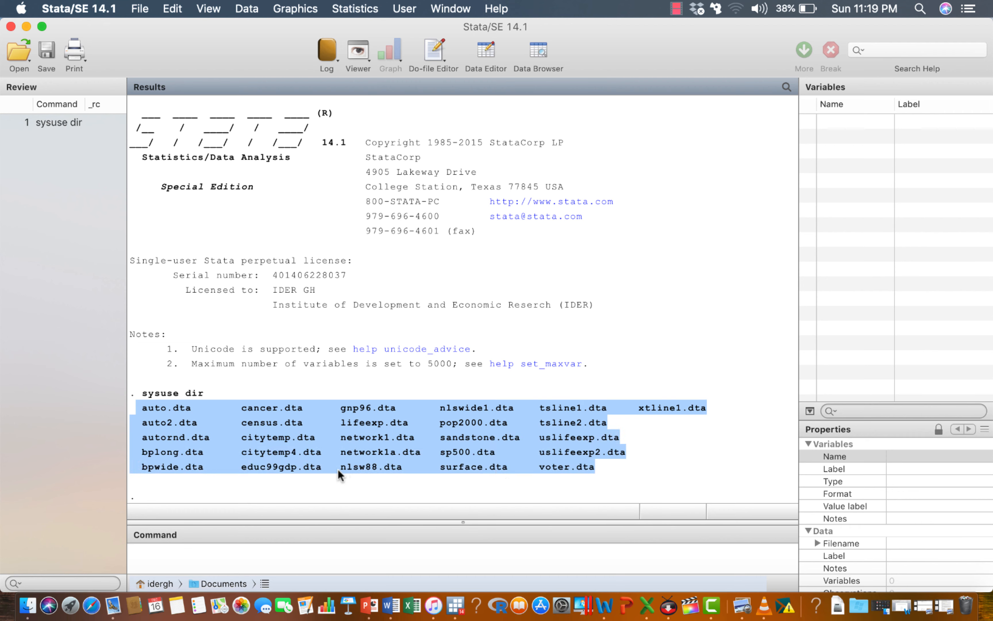
# - Copy the name nlsw88.dta from the dataset list and load that dataset with sysuse nlsw88.dta
pyautogui.click(368, 463)
pyautogui.moveTo(344, 468); pyautogui.dragTo(397, 468)
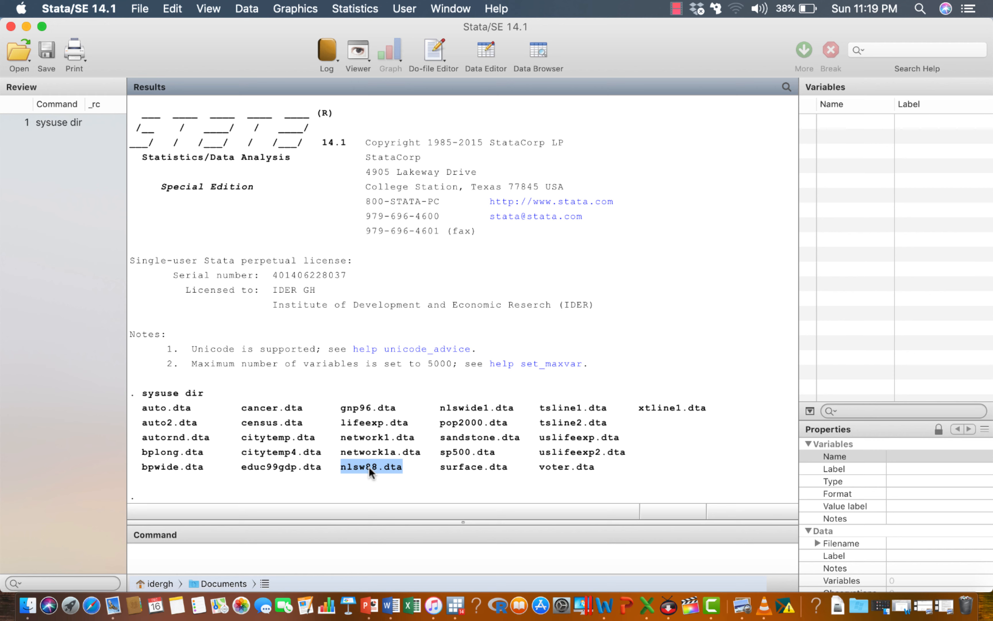
pyautogui.click(281, 544)
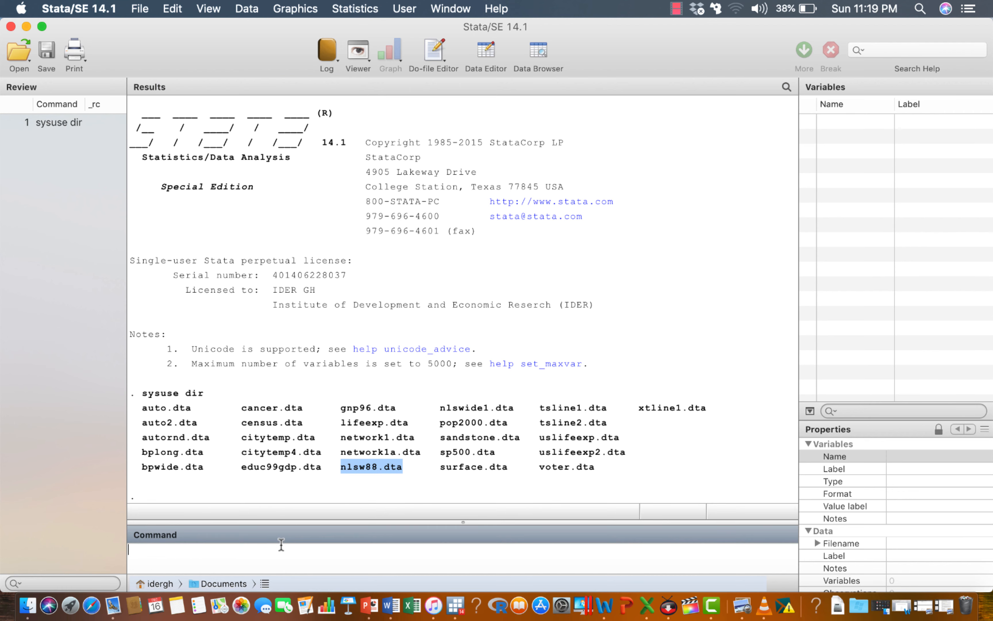
pyautogui.rightClick(370, 467)
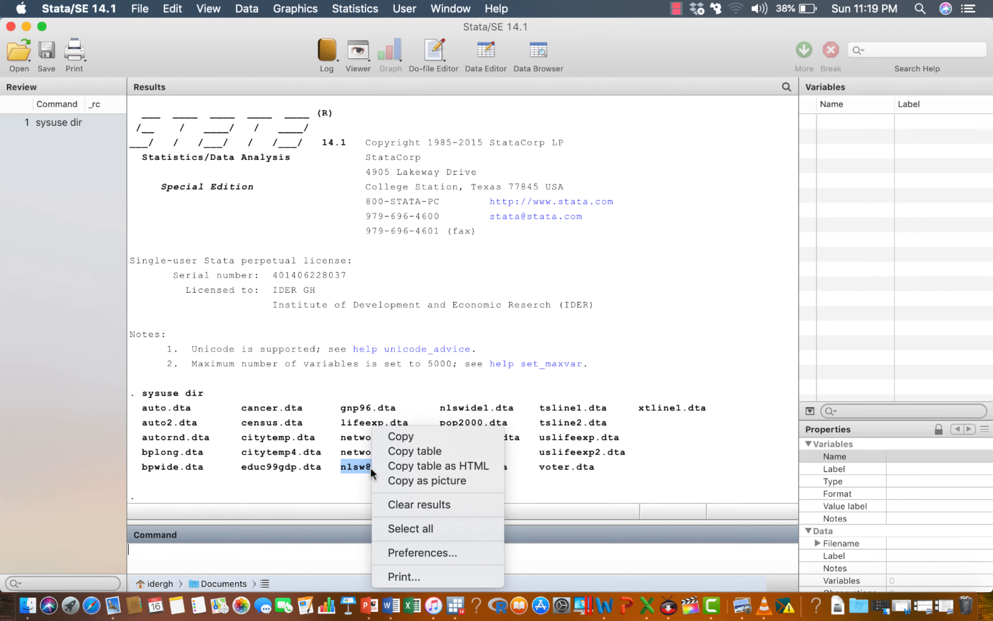
pyautogui.click(416, 434)
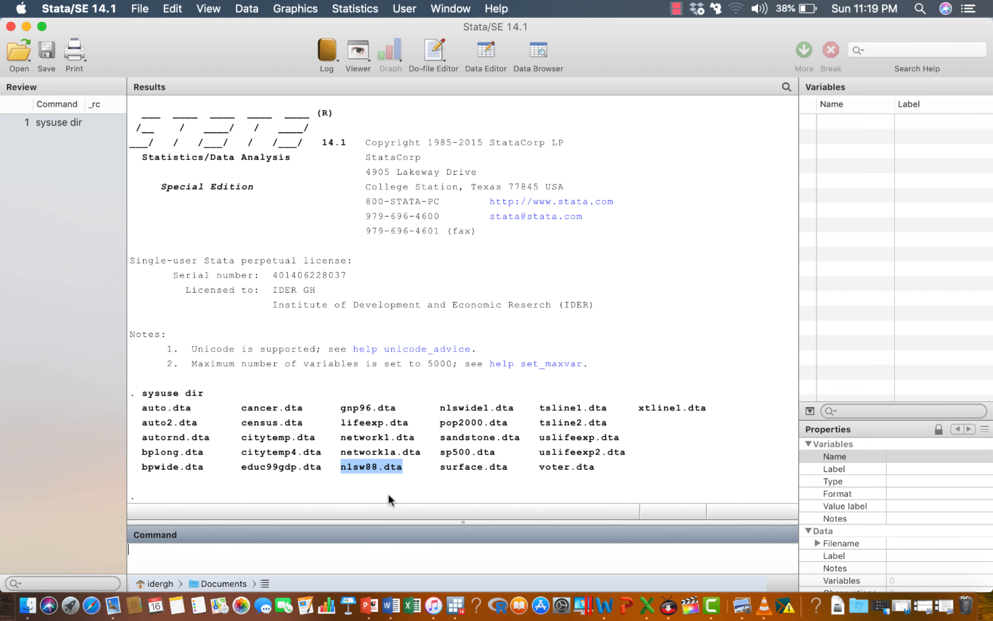
pyautogui.rightClick(368, 468)
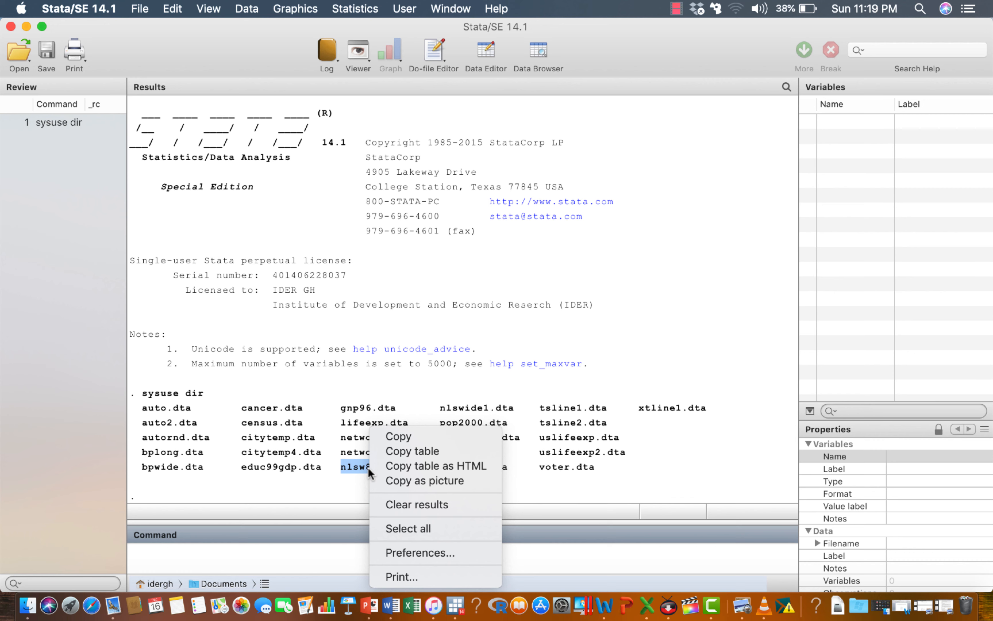
pyautogui.click(406, 436)
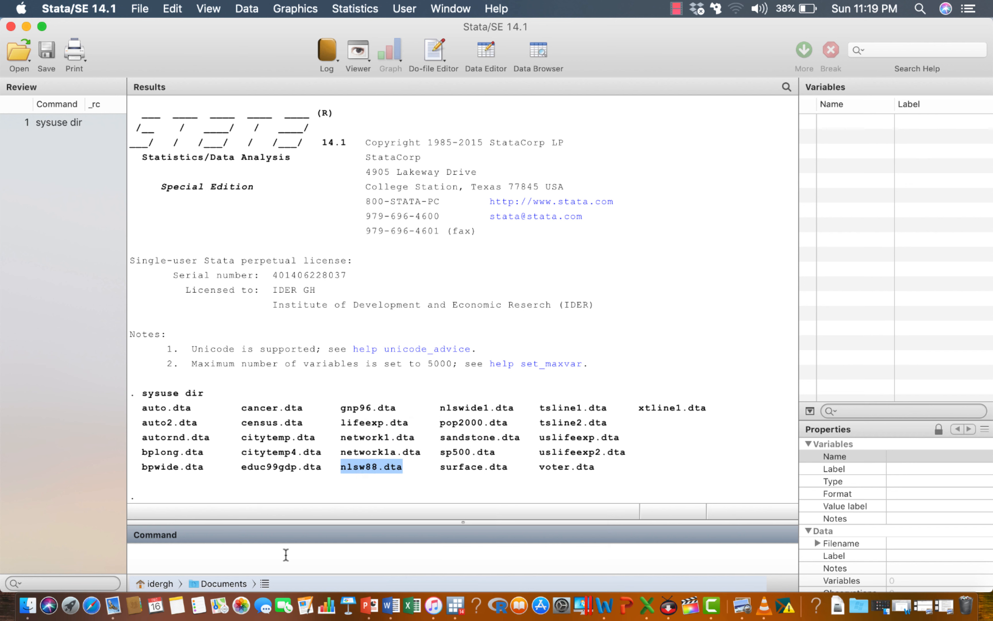
pyautogui.write('sysuse')
pyautogui.press('super+v')
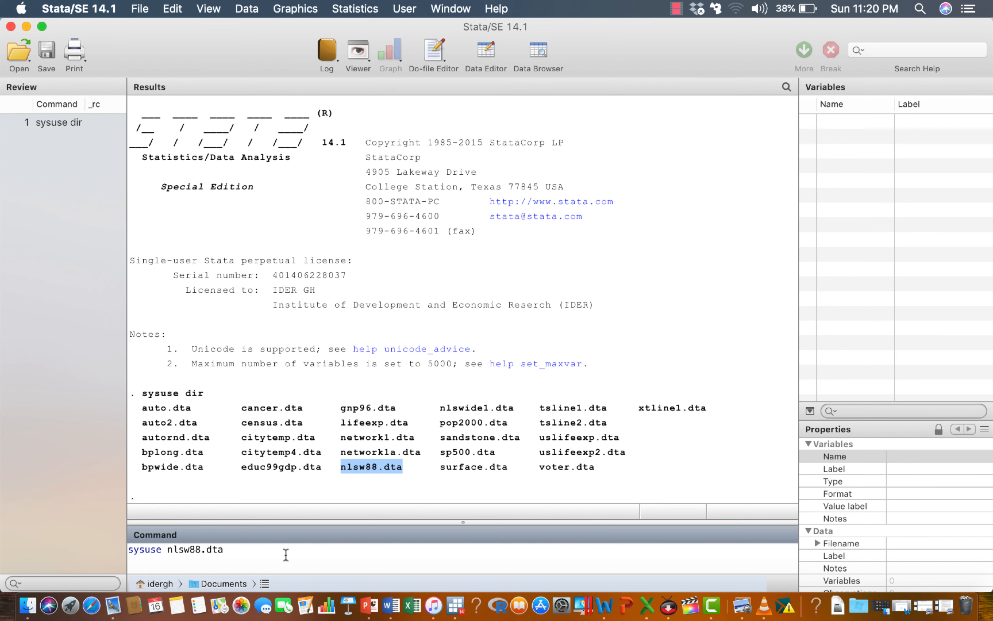
pyautogui.press('Return')
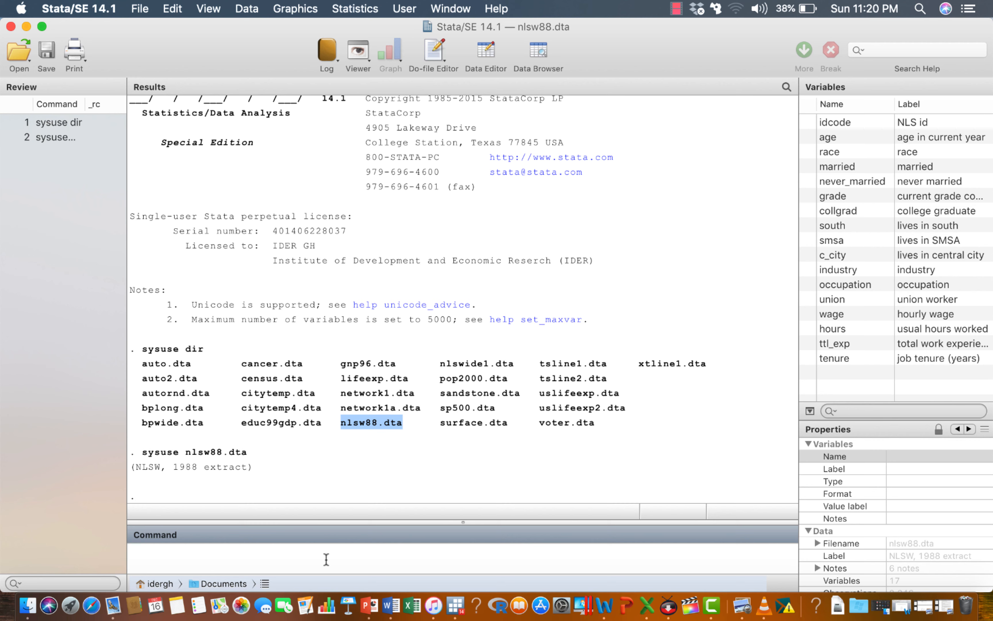
# - Run describe on the loaded dataset and display the remaining part of its output
pyautogui.write('describe')
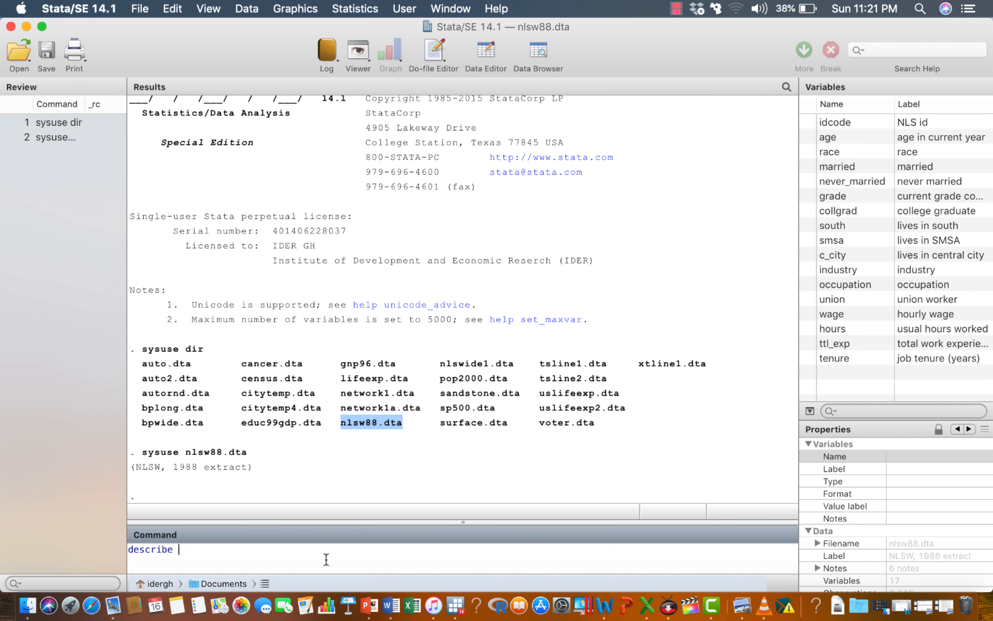
pyautogui.press('Return')
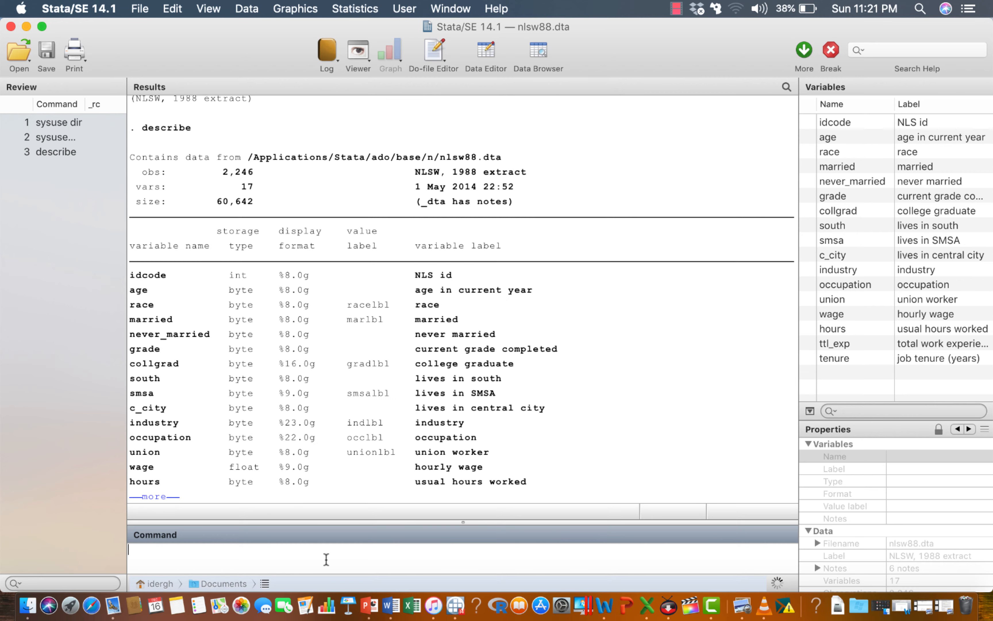
pyautogui.click(147, 498)
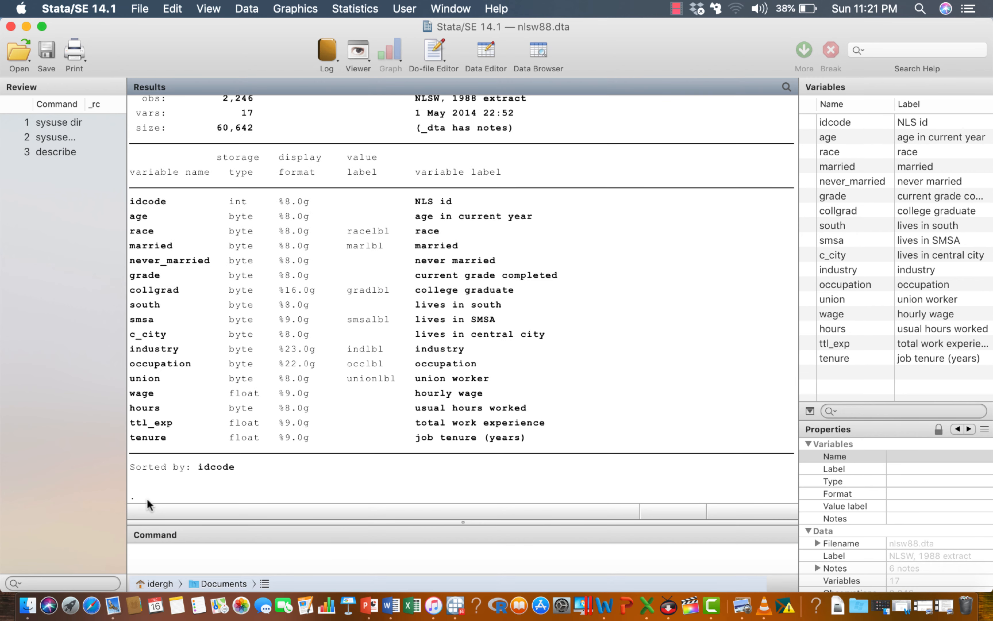
# - Look through the describe output, from the dataset header to the last row of the variable table
pyautogui.scroll(5, 274, 382)
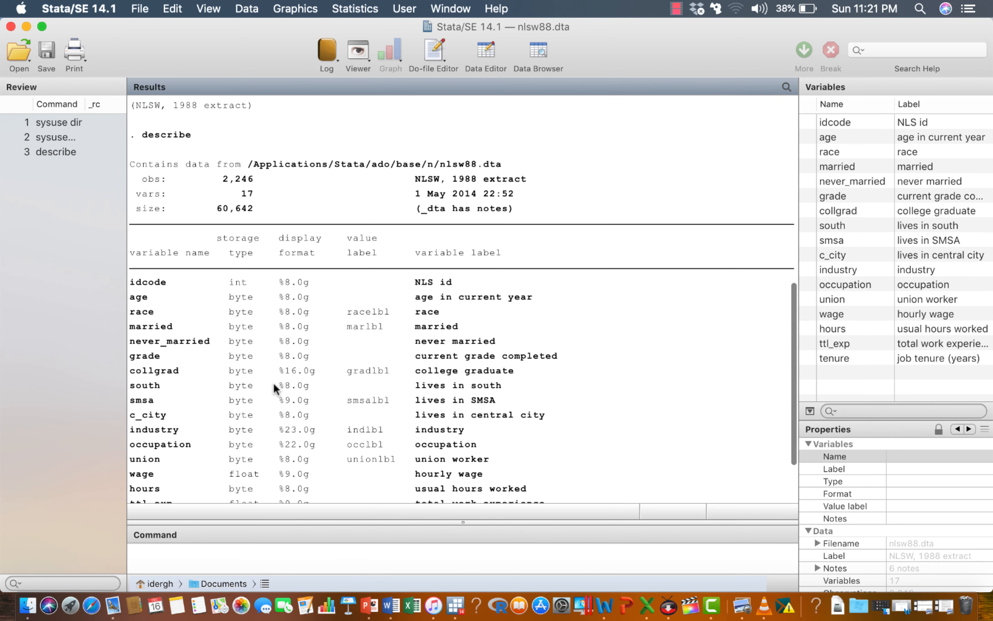
pyautogui.scroll(4, 274, 382)
pyautogui.scroll(-4, 274, 382)
pyautogui.scroll(-3, 273, 383)
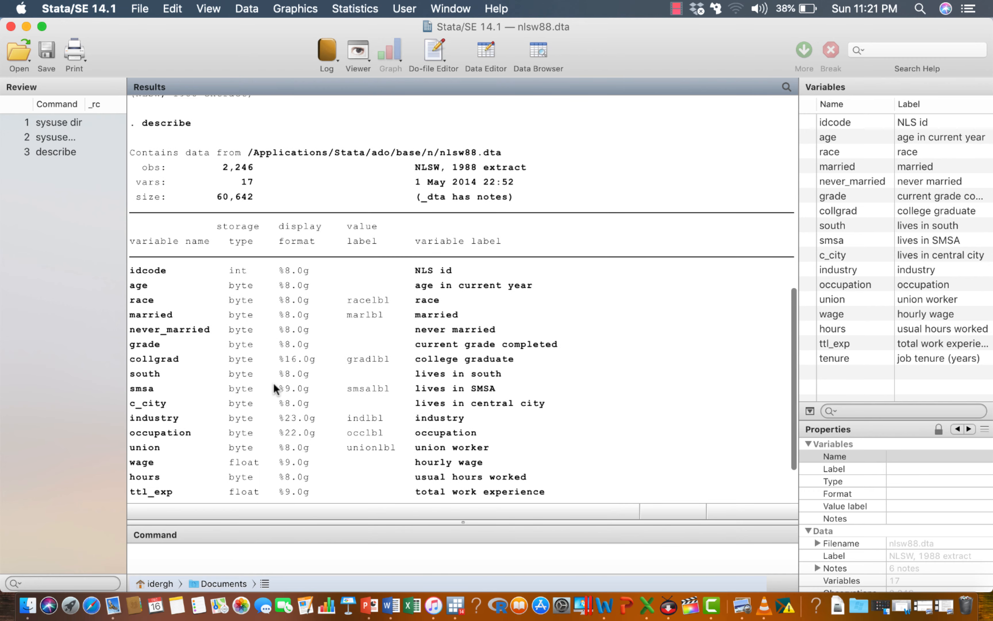
pyautogui.scroll(3, 273, 382)
pyautogui.scroll(1, 273, 383)
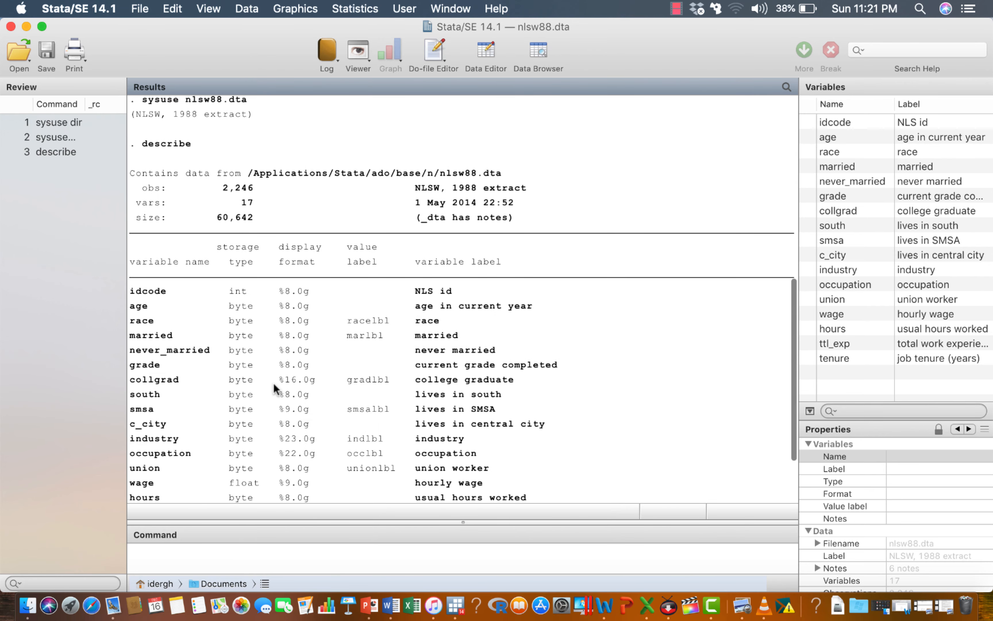
pyautogui.scroll(-3, 274, 386)
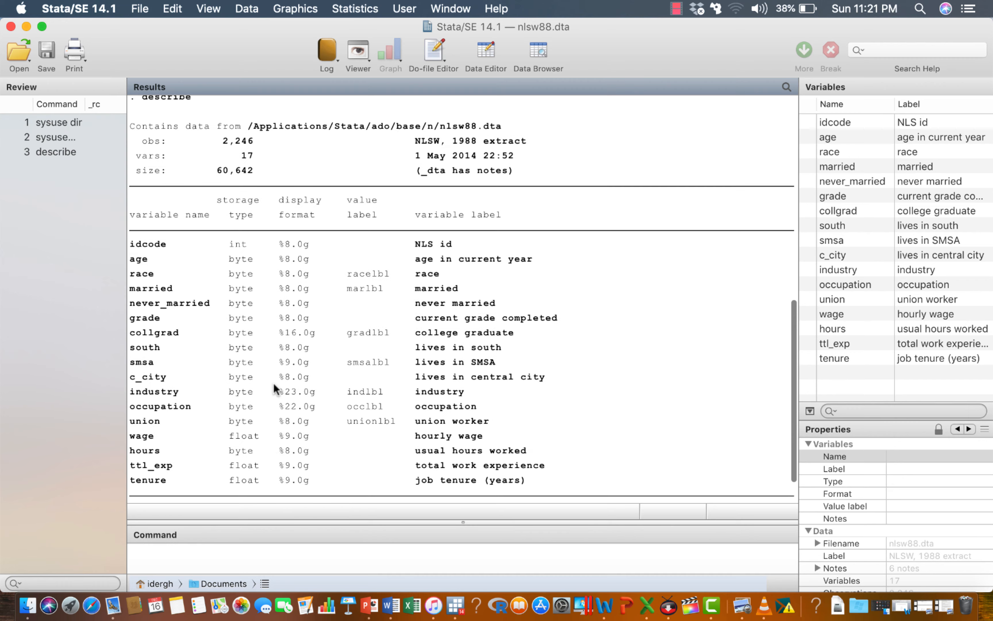
pyautogui.scroll(5, 274, 384)
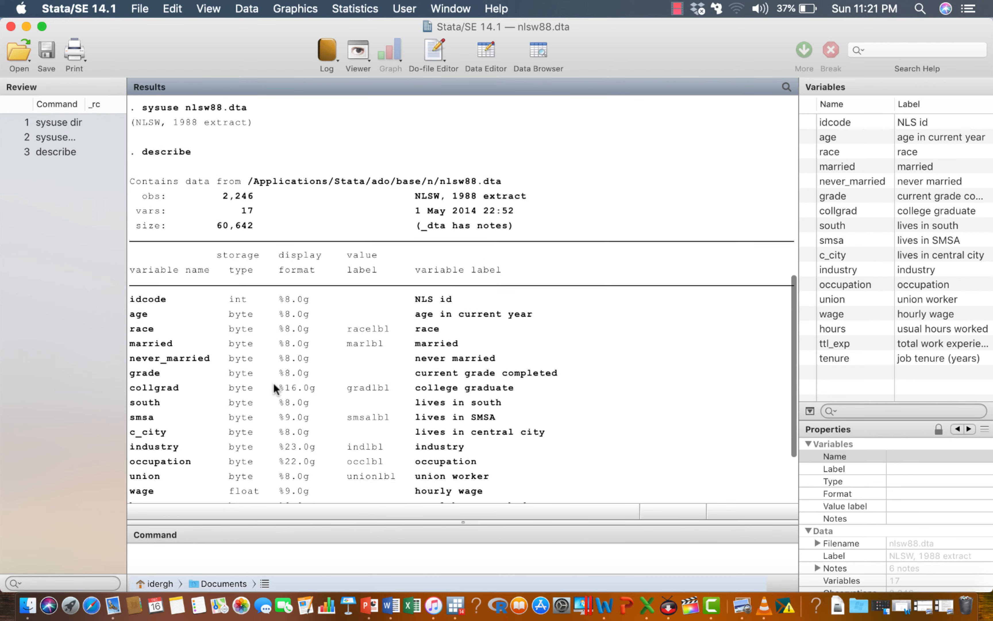
pyautogui.scroll(-2, 273, 383)
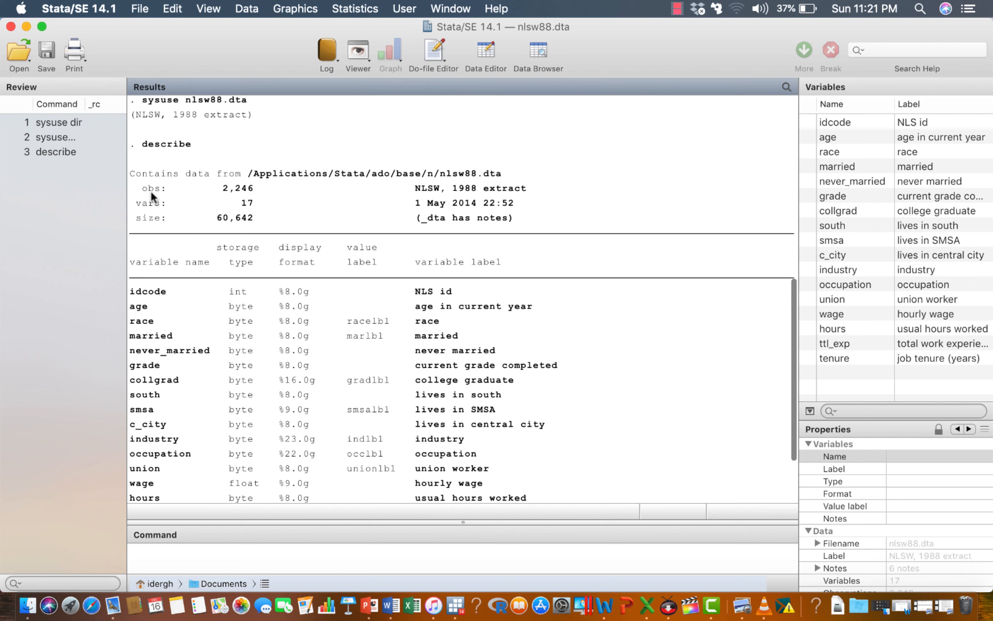
# - Highlight the dataset summary in the describe header, focusing on the number of observations and of variables
pyautogui.moveTo(141, 187); pyautogui.dragTo(527, 227)
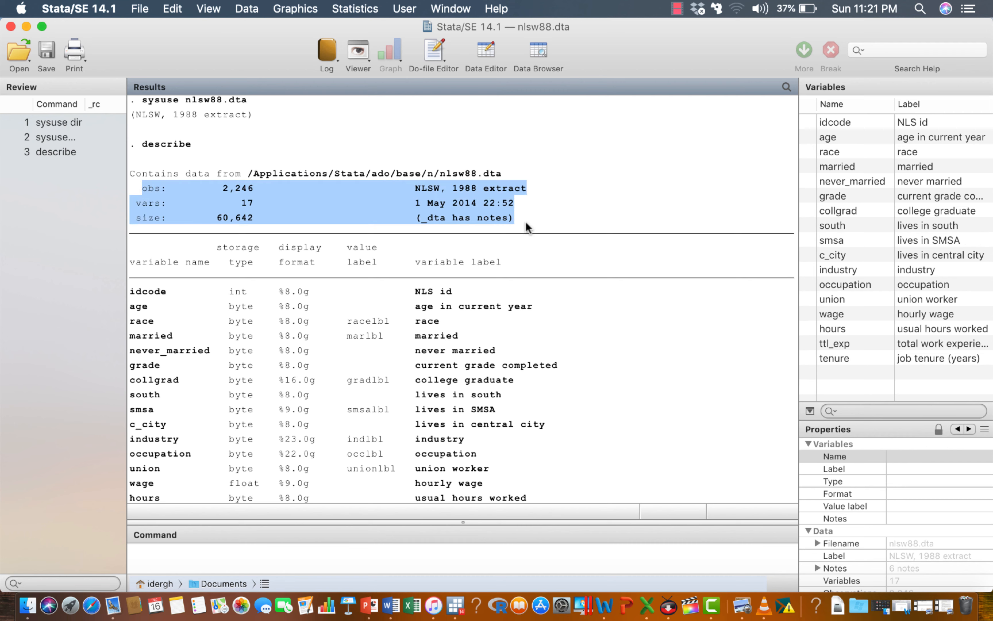
pyautogui.moveTo(142, 188); pyautogui.dragTo(258, 190)
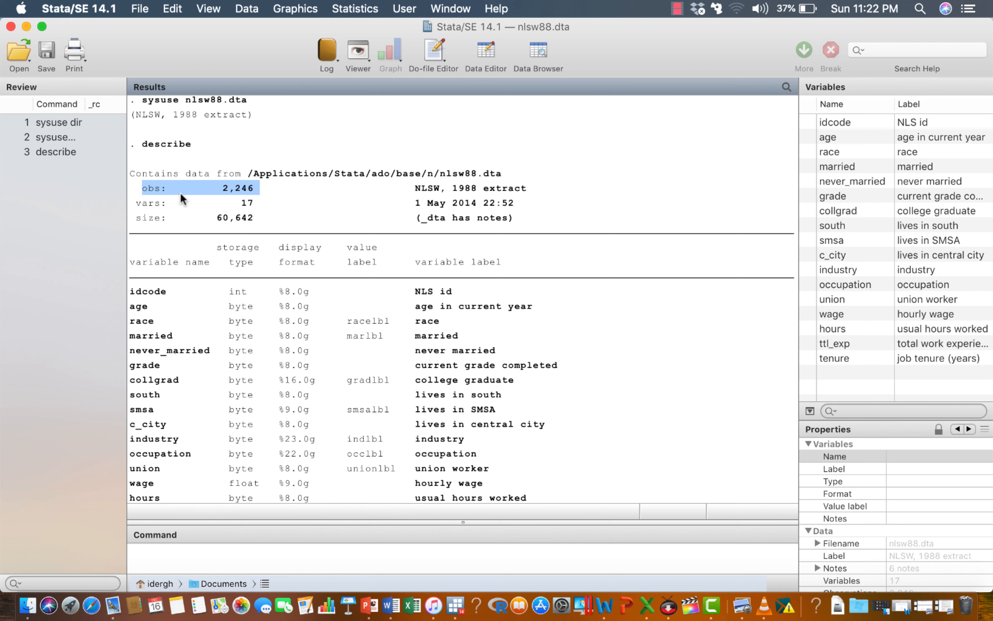
pyautogui.click(146, 192)
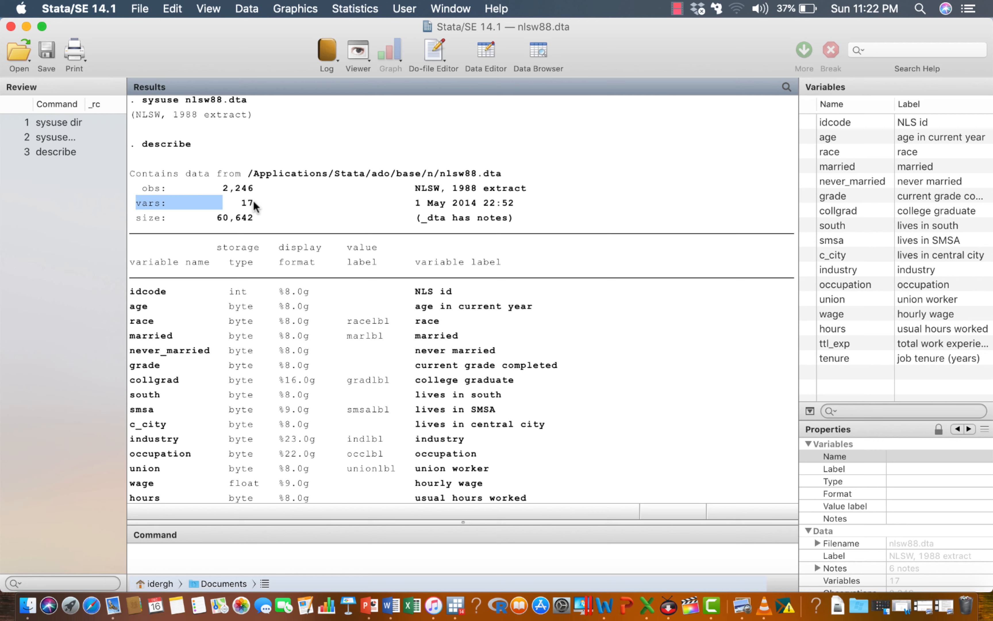
pyautogui.click(245, 202)
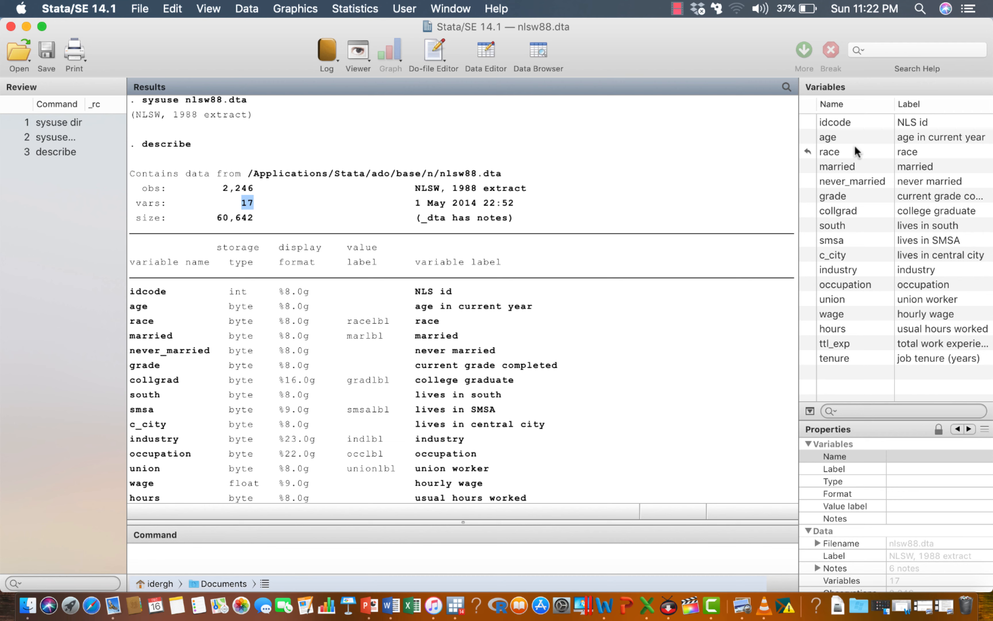
# - Go through the dataset's variables one by one, from idcode to never_married, grade, collgrad, wage, hours, ttl_exp and tenure
pyautogui.click(828, 121)
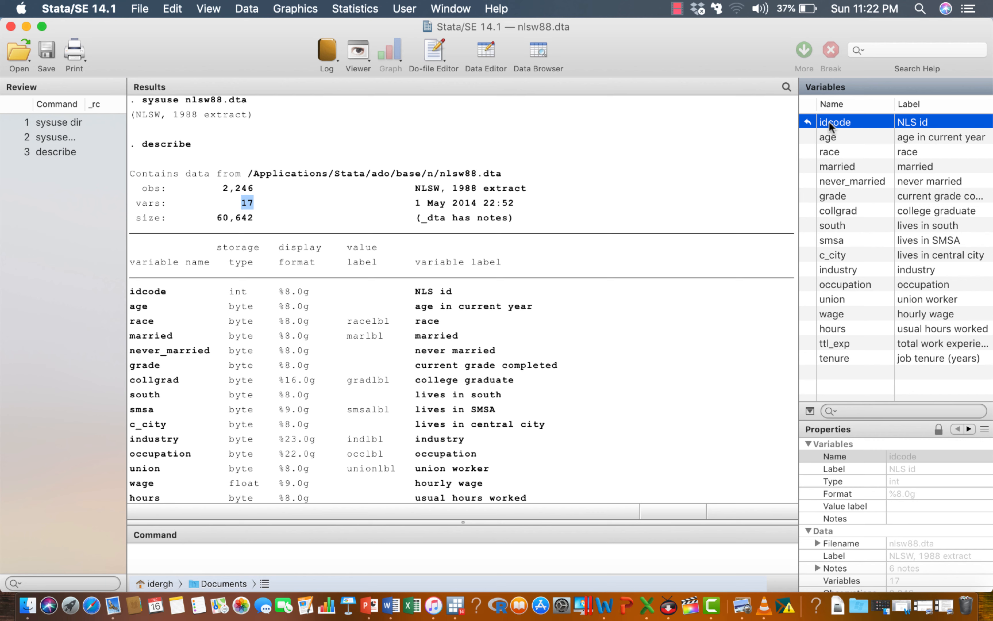
pyautogui.click(829, 137)
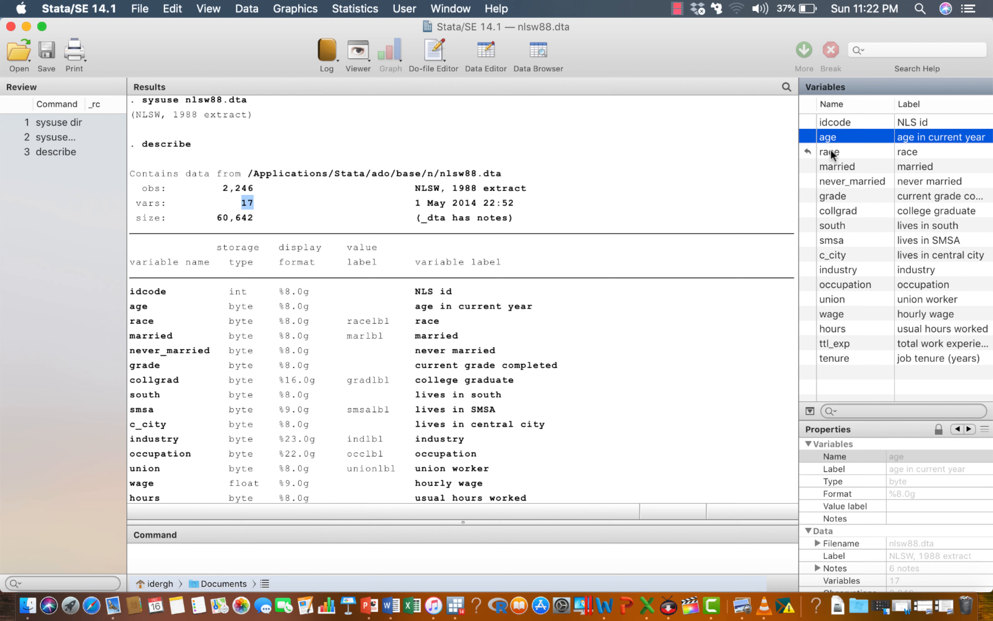
pyautogui.click(830, 151)
pyautogui.click(834, 168)
pyautogui.click(834, 181)
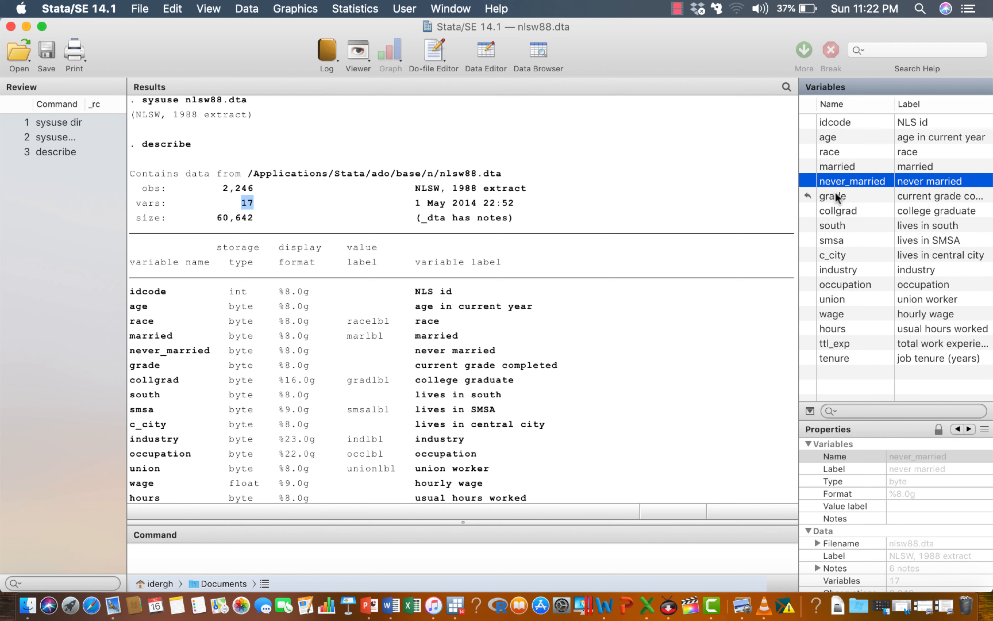
pyautogui.click(835, 193)
pyautogui.click(837, 211)
pyautogui.click(832, 314)
pyautogui.click(837, 327)
pyautogui.click(837, 343)
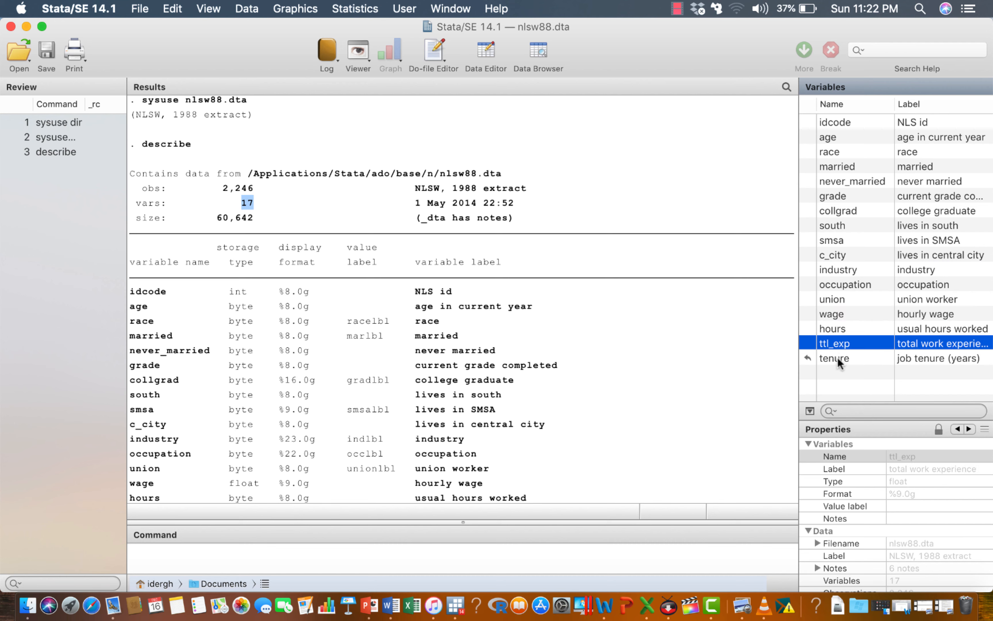
pyautogui.click(837, 358)
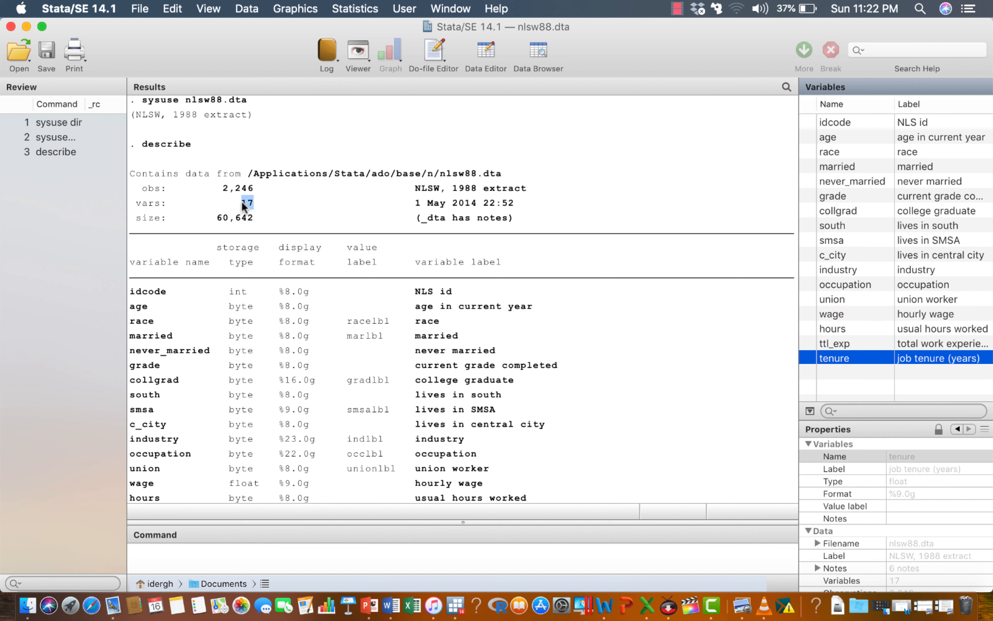
# - Examine the describe header again, highlighting the variable count, the observation count and the dataset size
pyautogui.moveTo(242, 201); pyautogui.dragTo(252, 201)
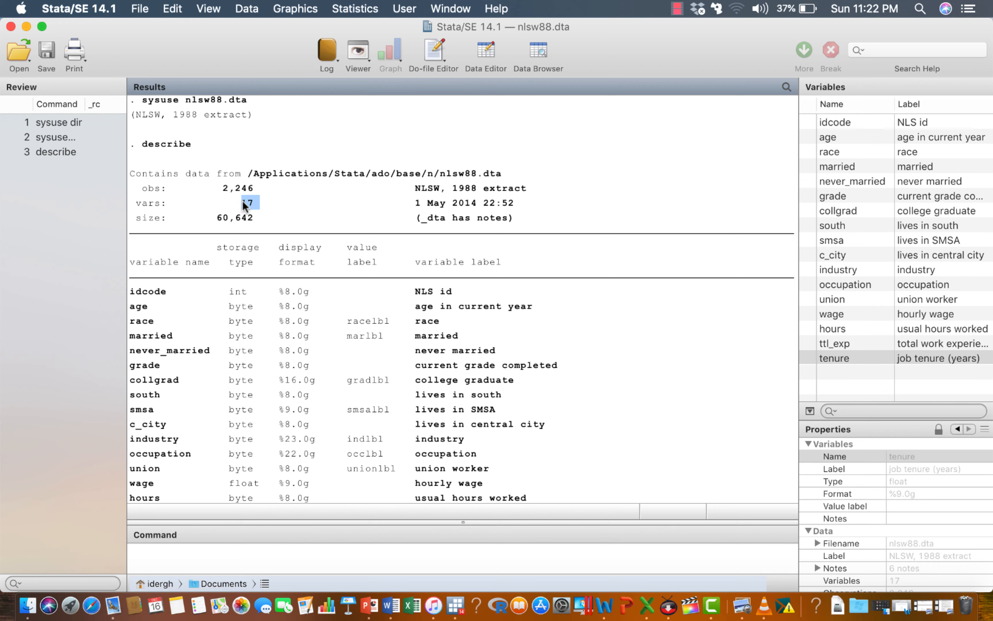
pyautogui.click(251, 204)
pyautogui.scroll(-5, 257, 355)
pyautogui.scroll(6, 257, 354)
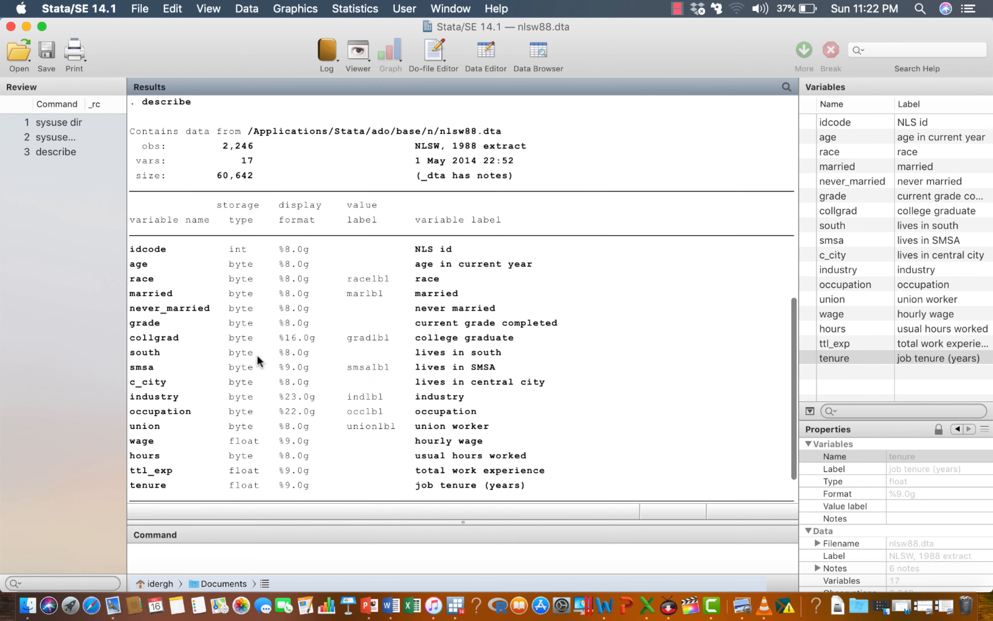
pyautogui.scroll(1, 257, 355)
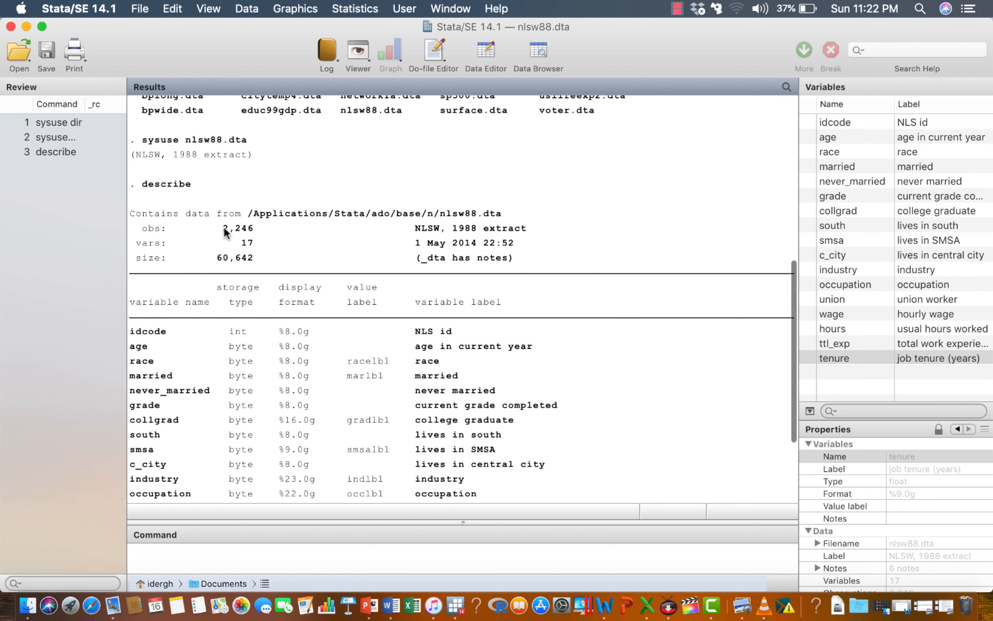
pyautogui.moveTo(223, 230); pyautogui.dragTo(250, 231)
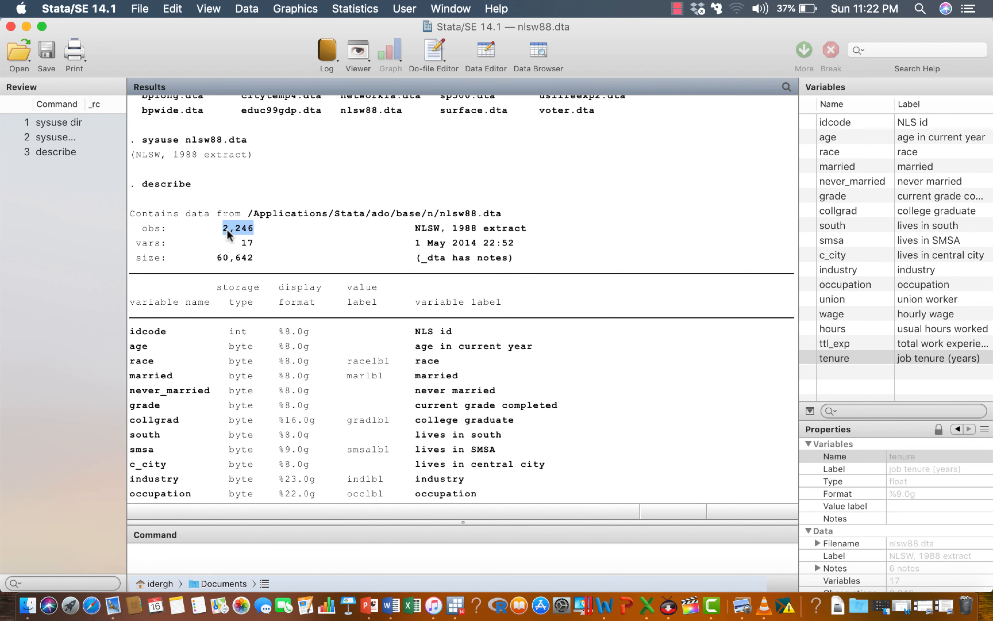
pyautogui.moveTo(243, 231); pyautogui.dragTo(249, 229)
pyautogui.scroll(-1, 250, 255)
pyautogui.scroll(-1, 251, 261)
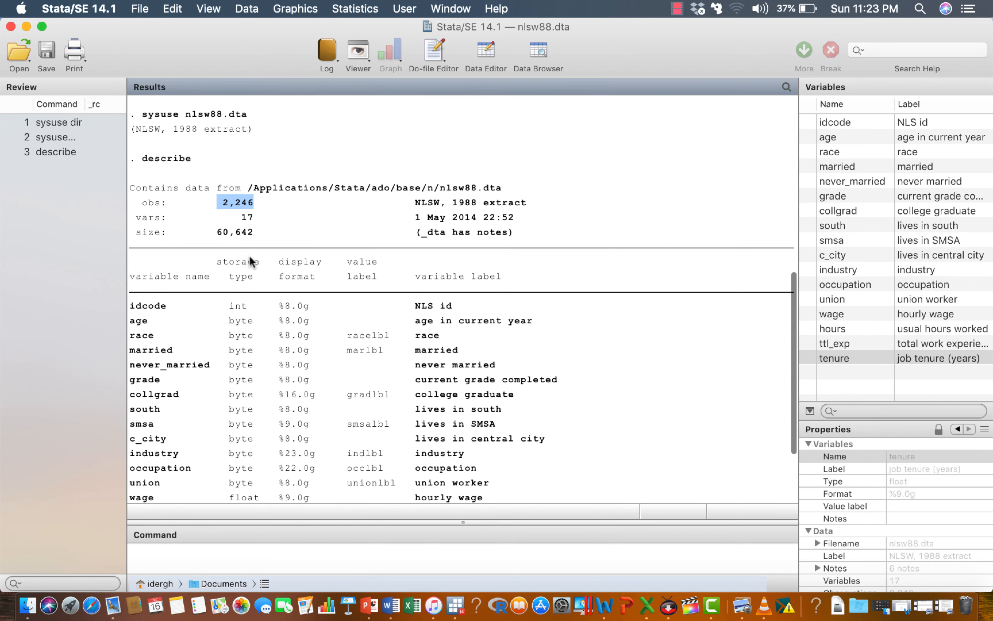
pyautogui.scroll(-1, 250, 258)
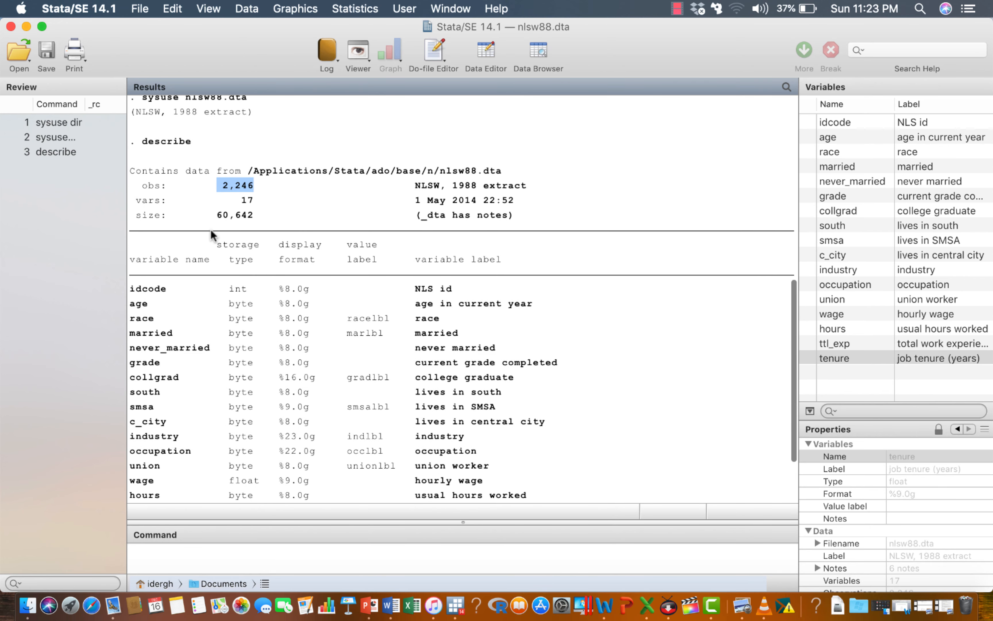
pyautogui.moveTo(216, 215); pyautogui.dragTo(251, 219)
pyautogui.click(216, 218)
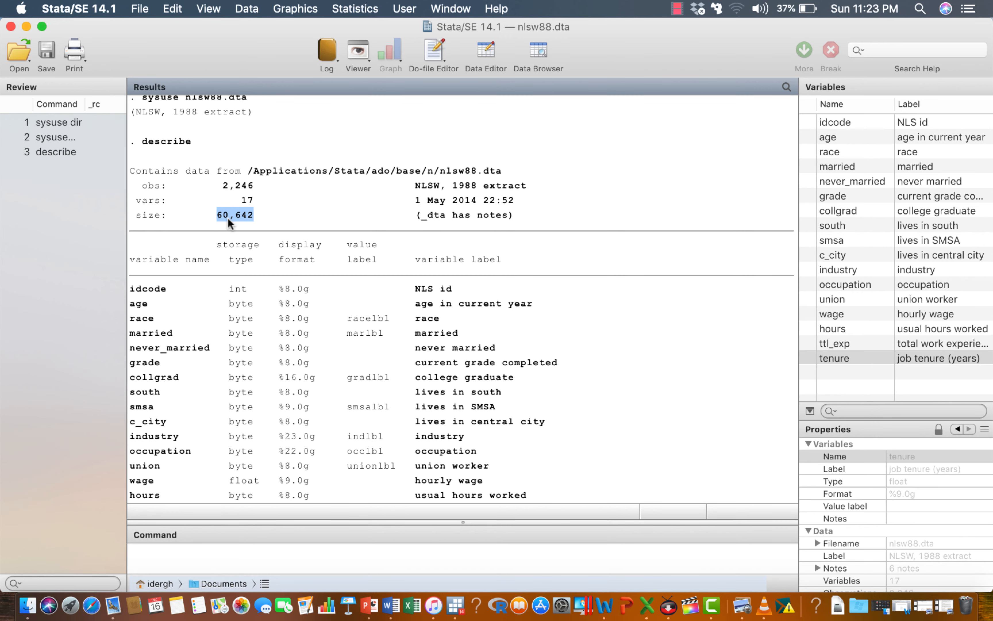
# - Highlight the dataset size, dataset label, date stamp and notes indicator one by one in the describe header
pyautogui.scroll(-1, 228, 221)
pyautogui.click(216, 202)
pyautogui.moveTo(217, 202); pyautogui.dragTo(251, 201)
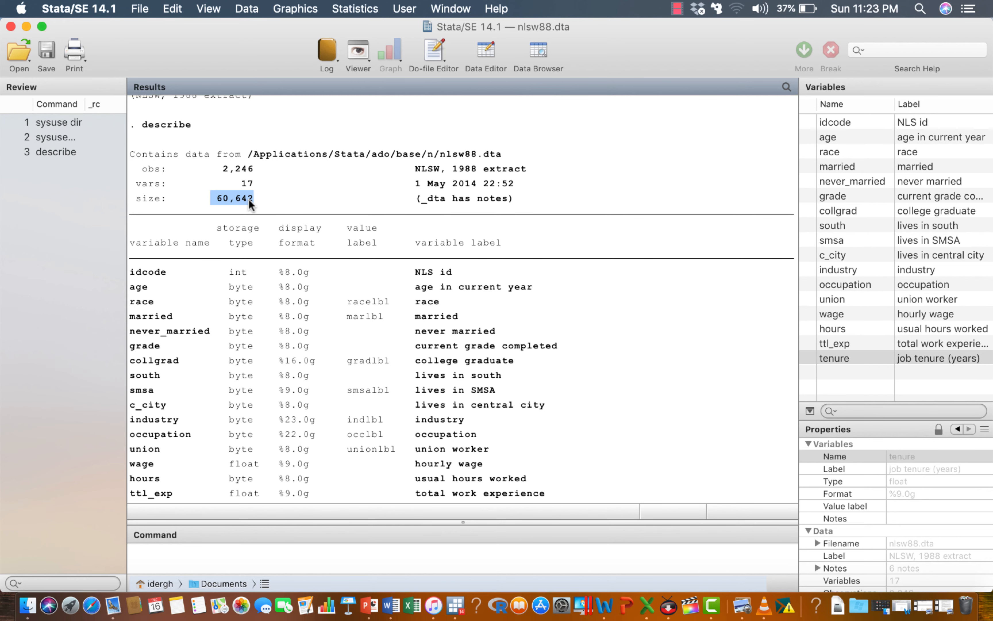
pyautogui.scroll(-2, 223, 215)
pyautogui.scroll(3, 223, 214)
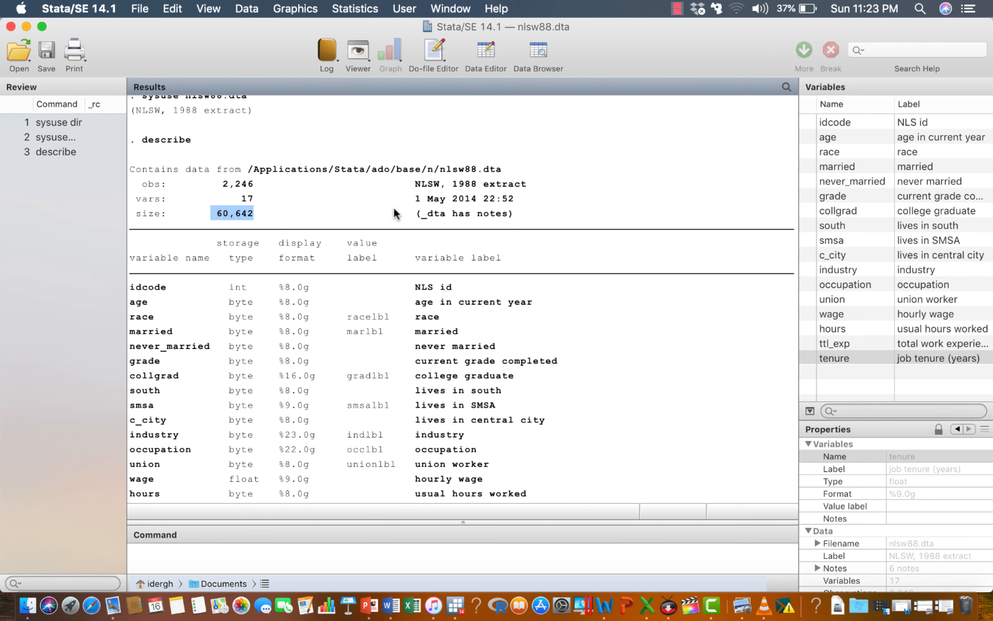
pyautogui.moveTo(415, 184); pyautogui.dragTo(488, 185)
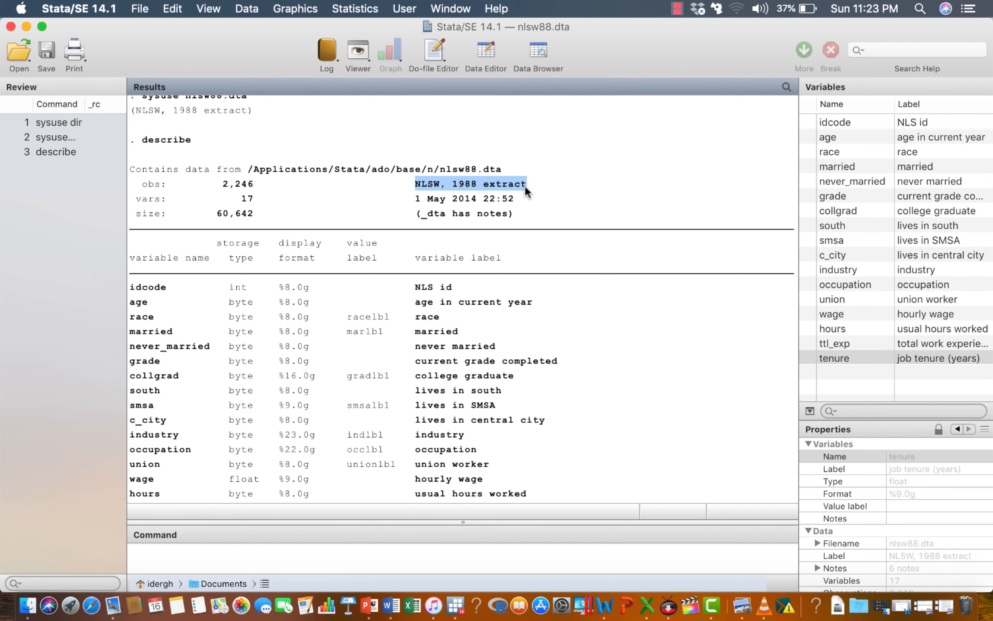
pyautogui.moveTo(417, 186); pyautogui.dragTo(519, 187)
pyautogui.moveTo(415, 199); pyautogui.dragTo(456, 201)
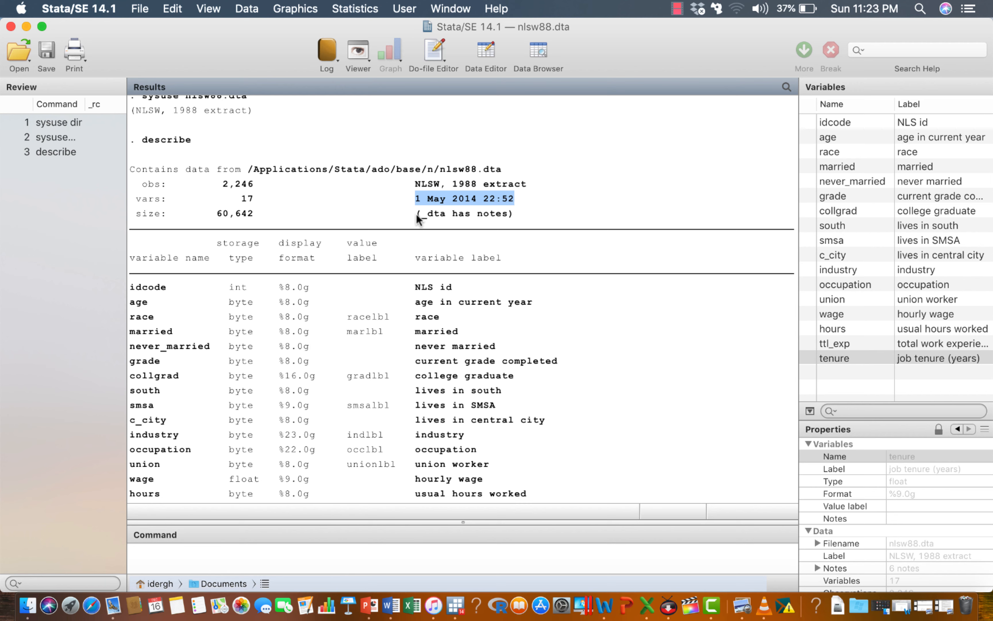
pyautogui.moveTo(417, 214); pyautogui.dragTo(484, 216)
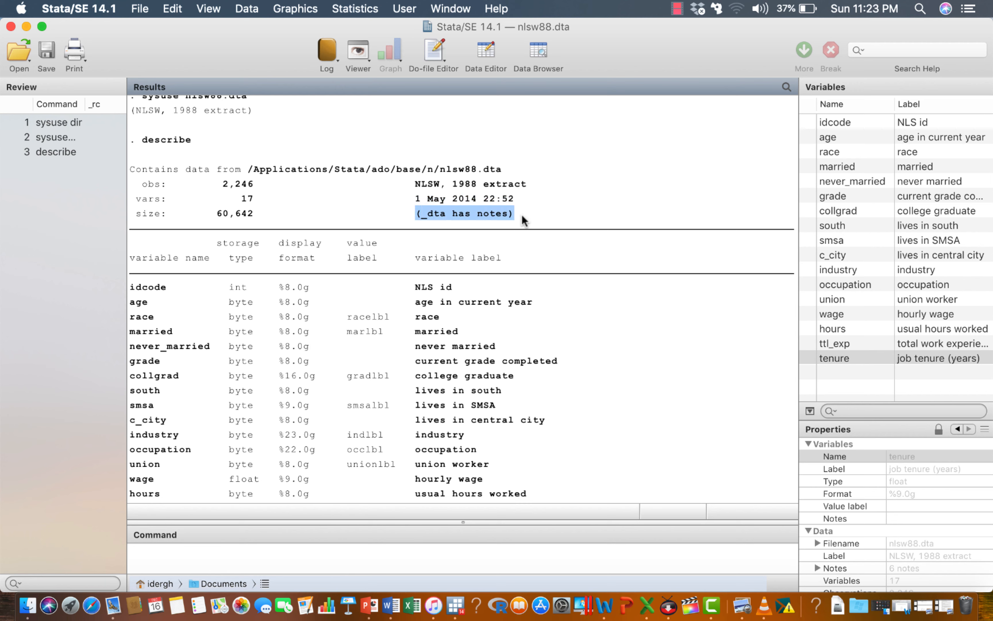
# - Examine the whole variable table in the describe output, including the storage type, display format and value label columns
pyautogui.scroll(-1, 440, 231)
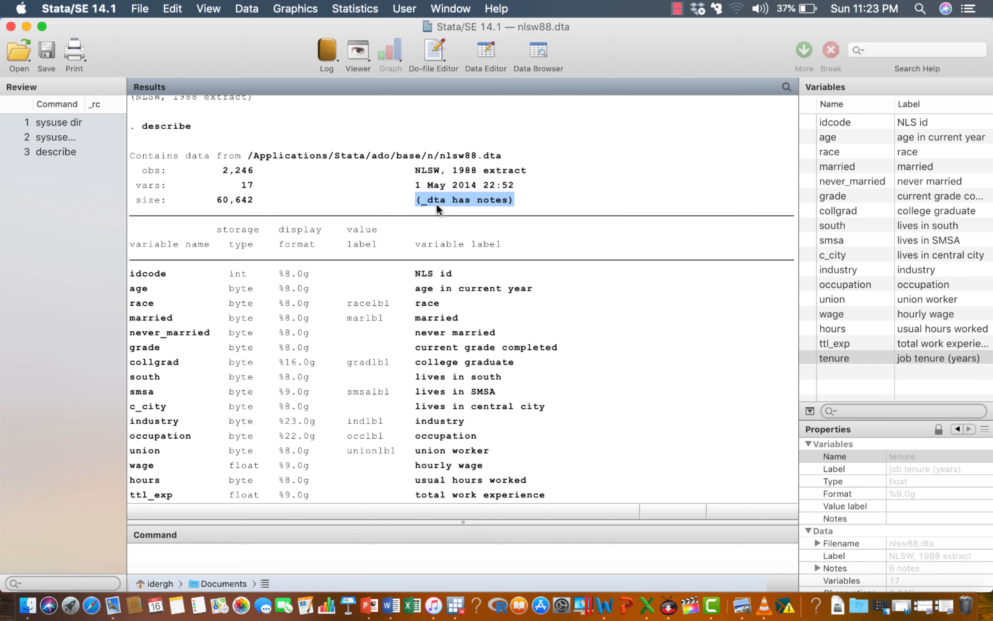
pyautogui.scroll(-3, 436, 203)
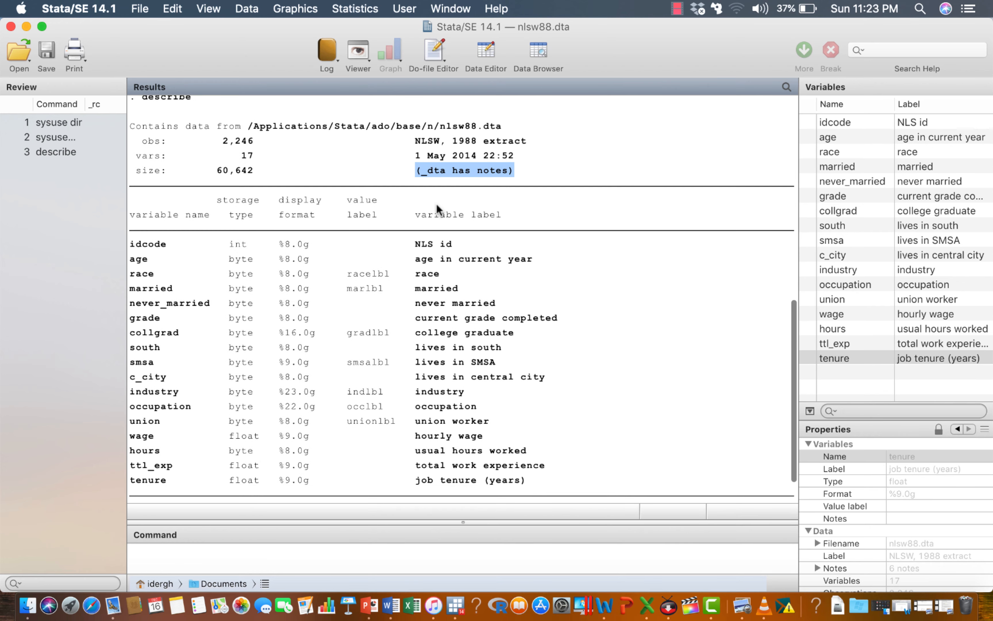
pyautogui.scroll(-2, 439, 210)
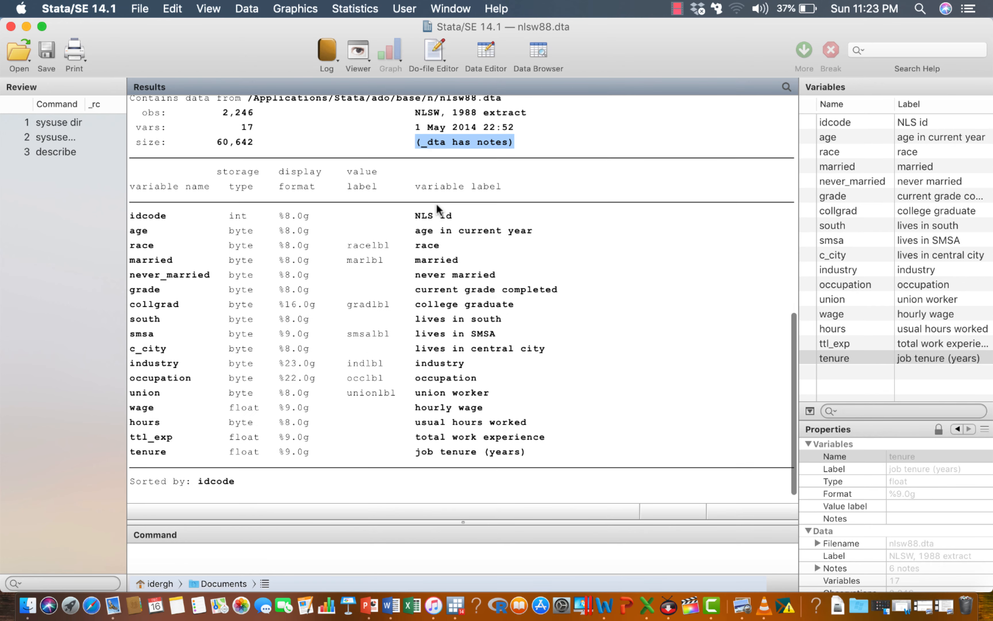
pyautogui.scroll(2, 438, 207)
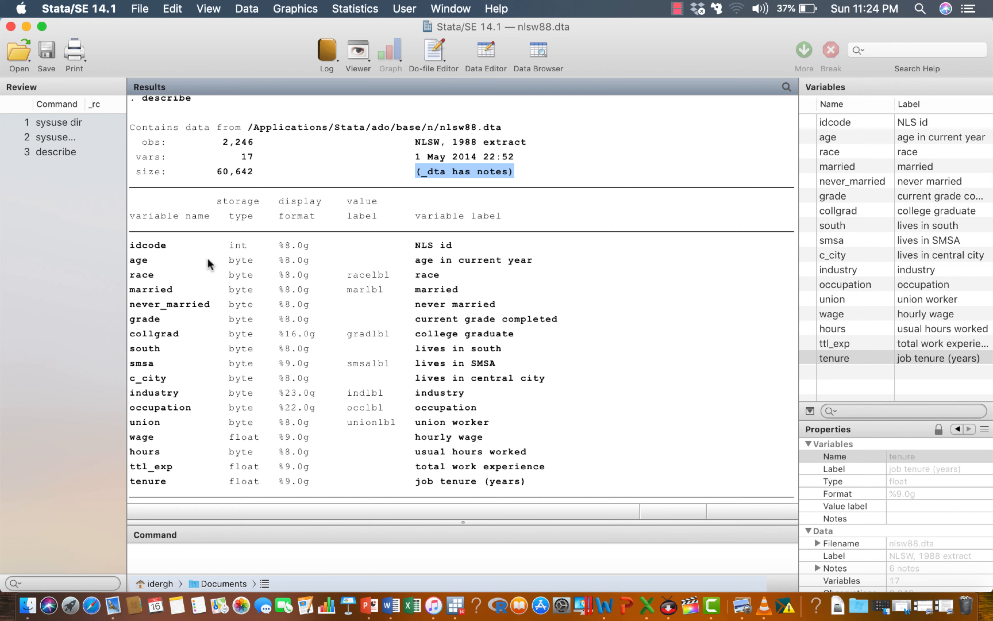
pyautogui.moveTo(129, 187); pyautogui.dragTo(457, 497)
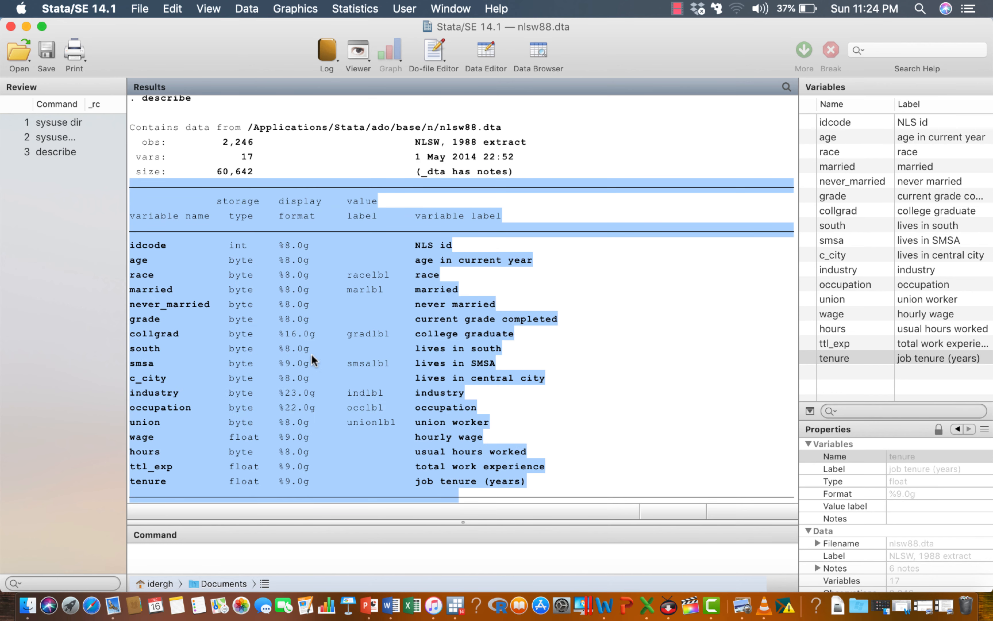
pyautogui.click(165, 226)
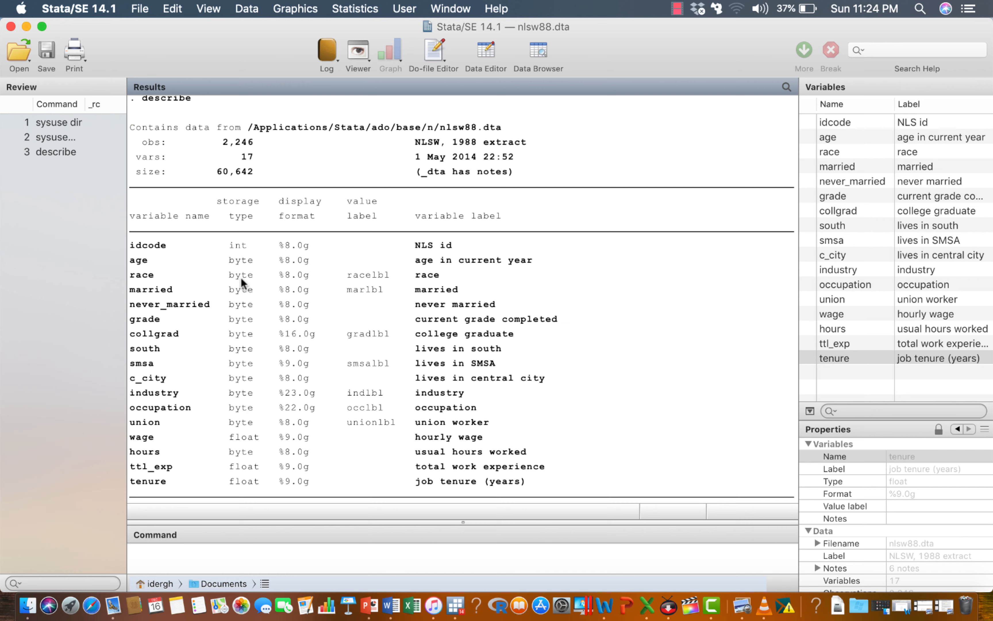
pyautogui.scroll(-3, 242, 377)
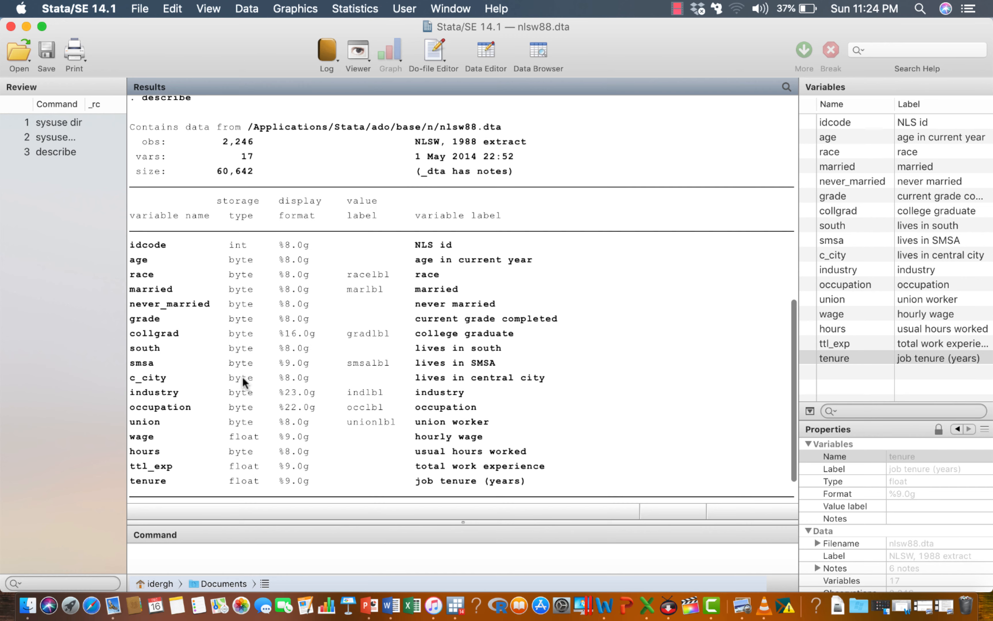
pyautogui.scroll(2, 237, 317)
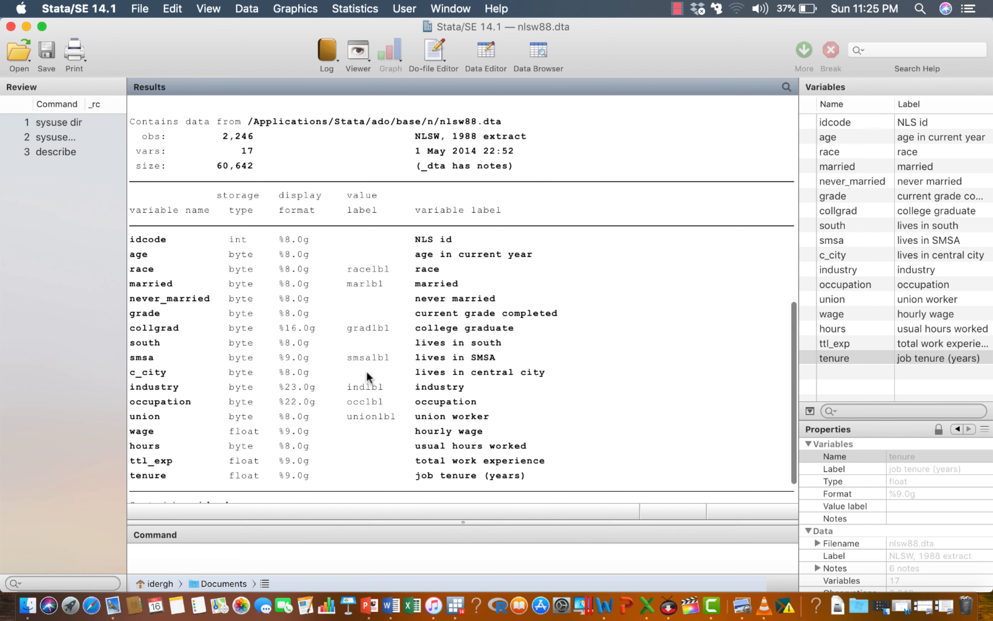
pyautogui.scroll(-2, 366, 371)
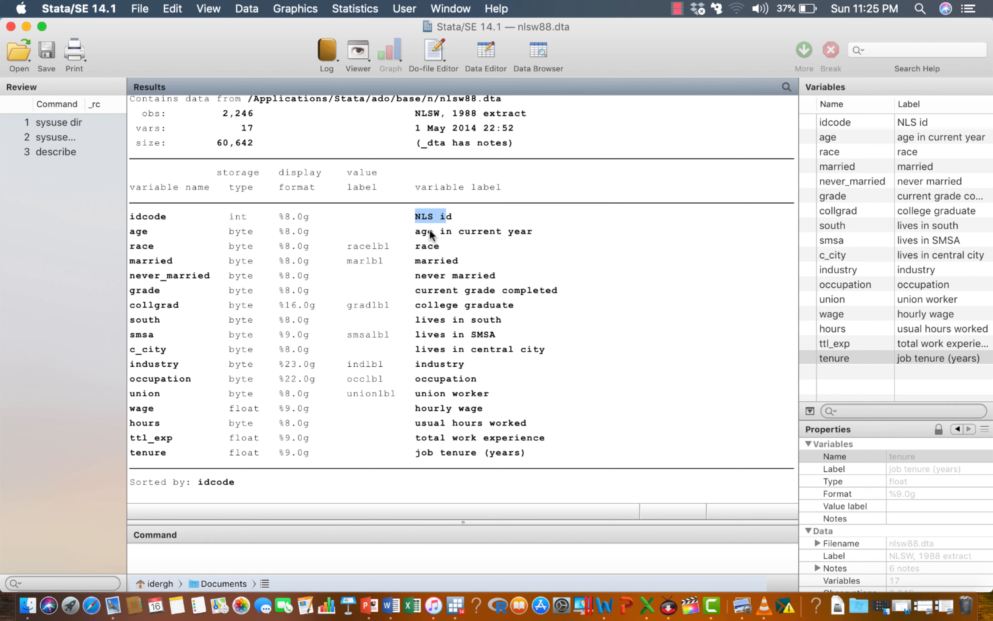
# - Examine the variable label column of the describe output, highlighting the labels of age, race and grade
pyautogui.moveTo(414, 230); pyautogui.dragTo(443, 235)
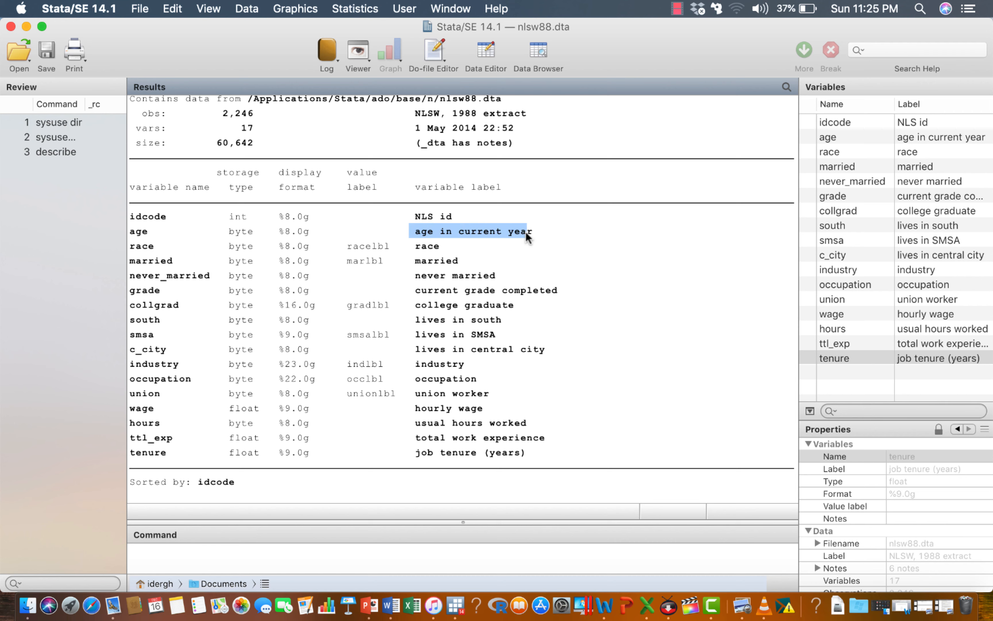
pyautogui.click(417, 248)
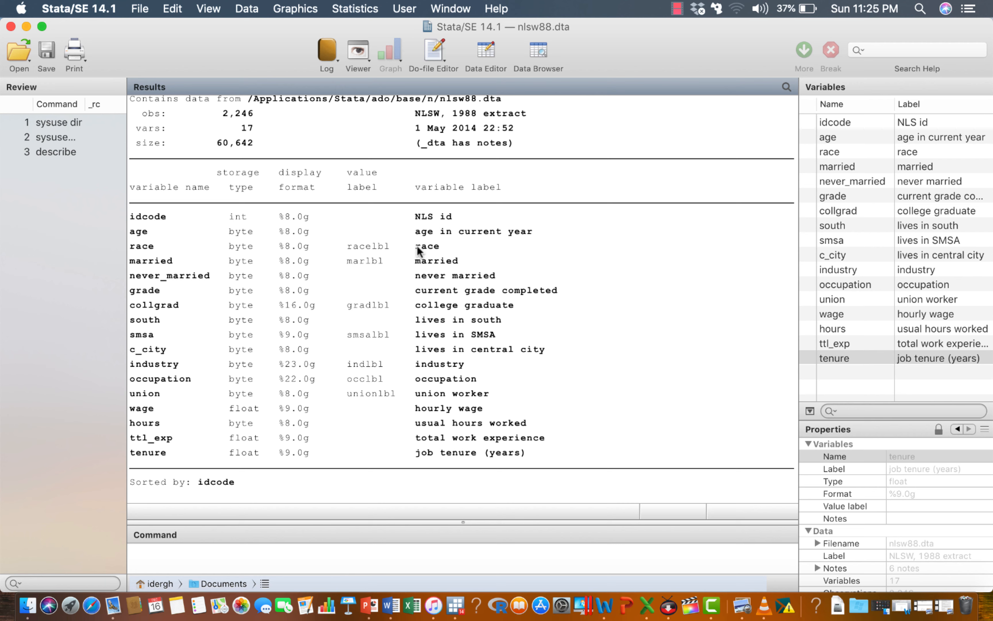
pyautogui.moveTo(415, 247); pyautogui.dragTo(421, 247)
pyautogui.click(417, 232)
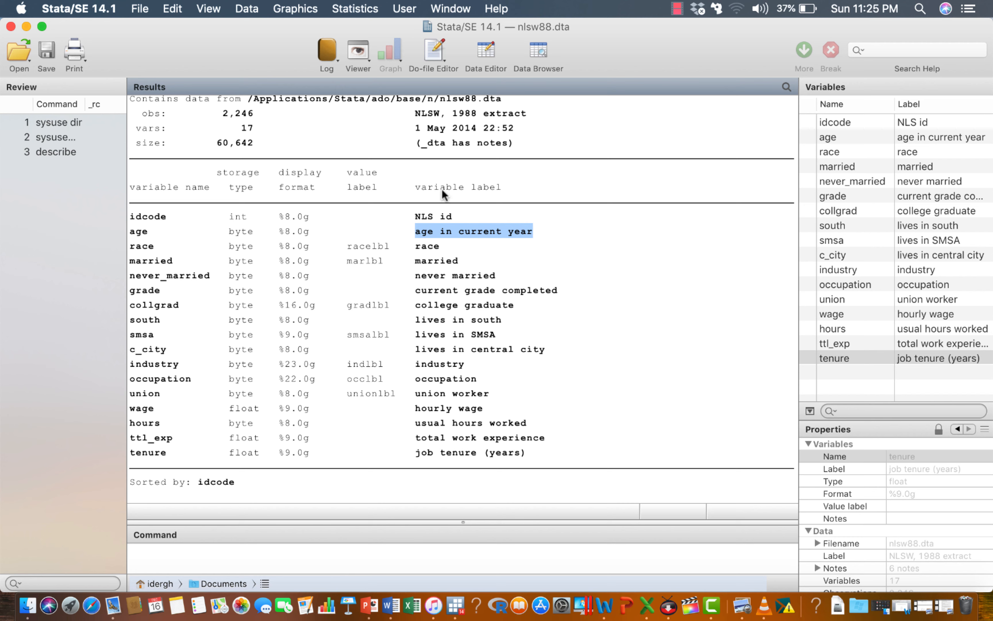
pyautogui.click(421, 233)
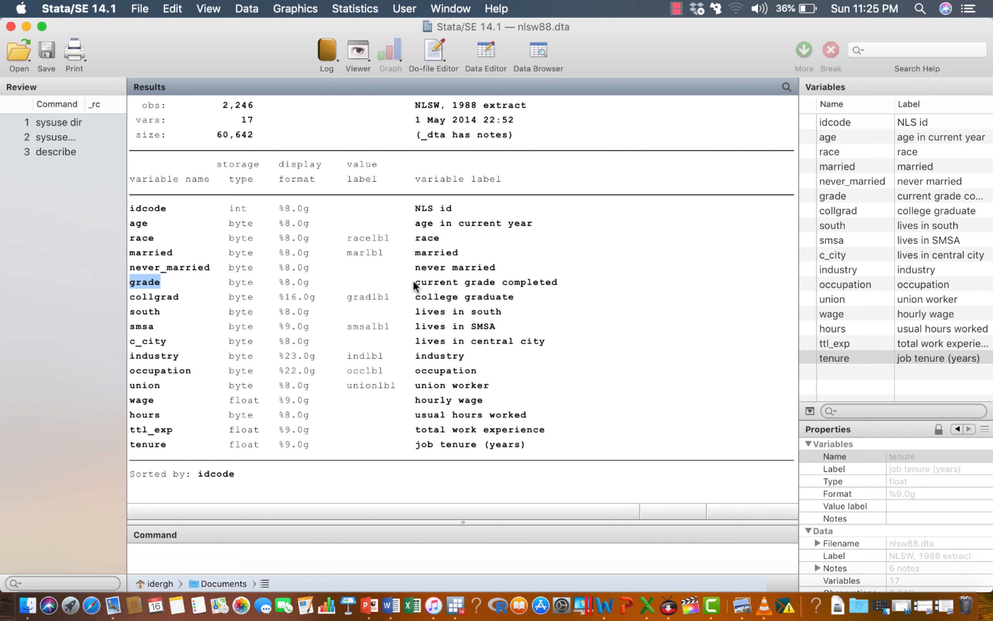
pyautogui.moveTo(414, 281); pyautogui.dragTo(568, 281)
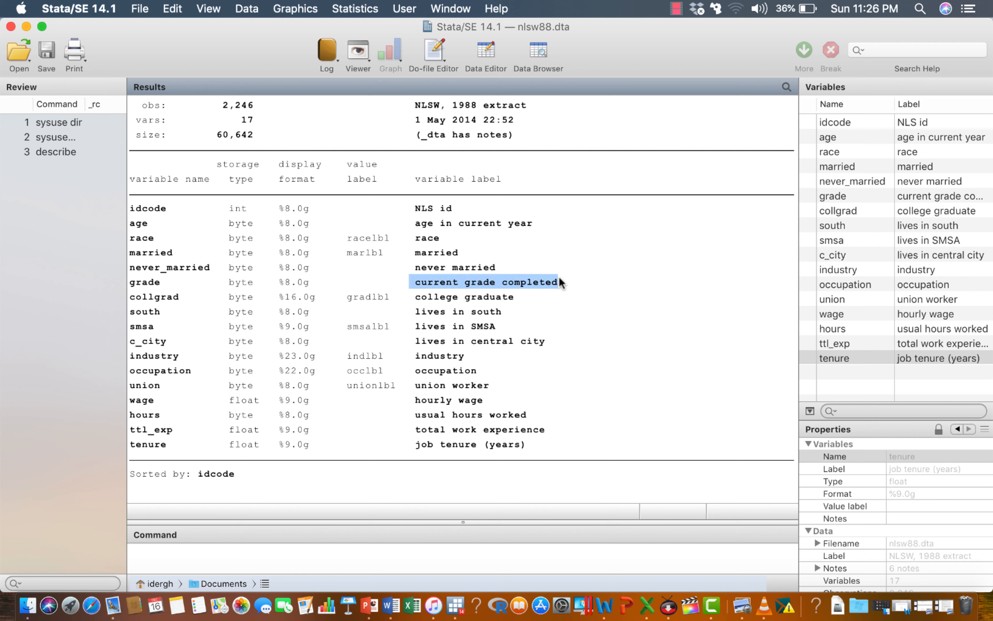
pyautogui.click(417, 288)
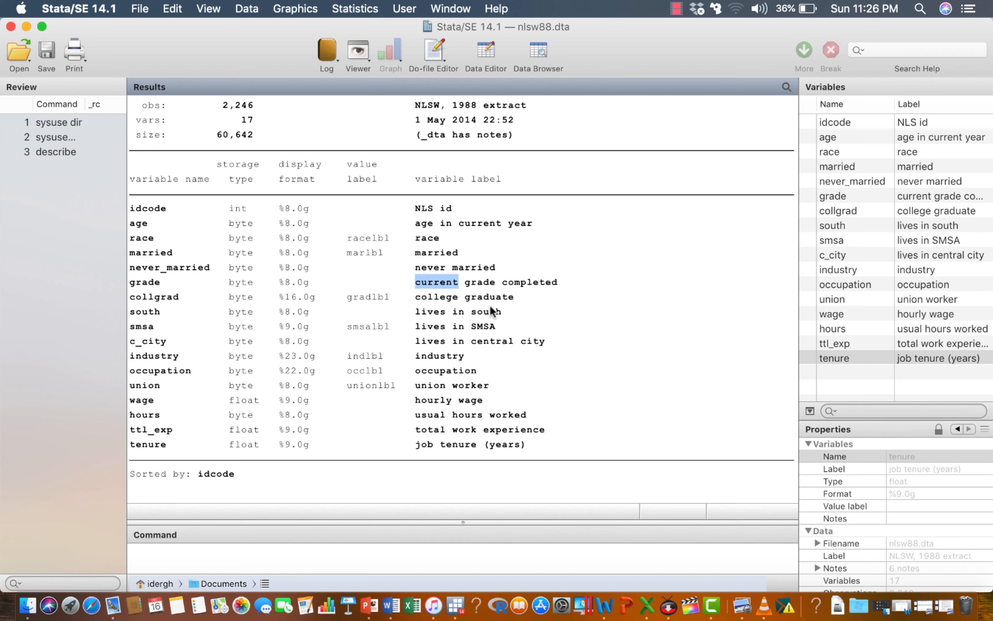
pyautogui.scroll(-1, 559, 327)
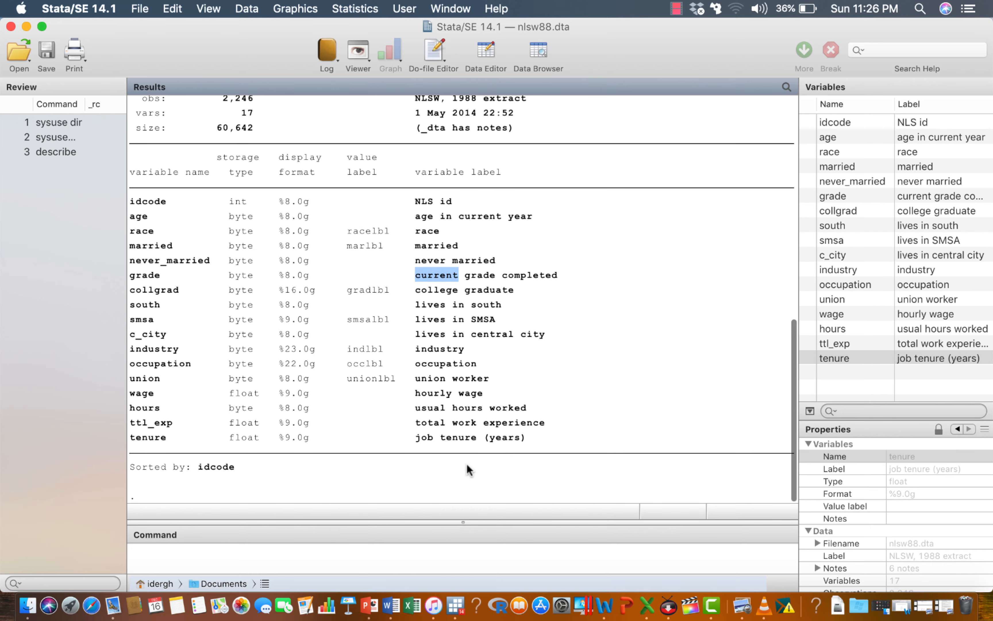
# - Highlight the number of observations in the describe header
pyautogui.scroll(3, 462, 427)
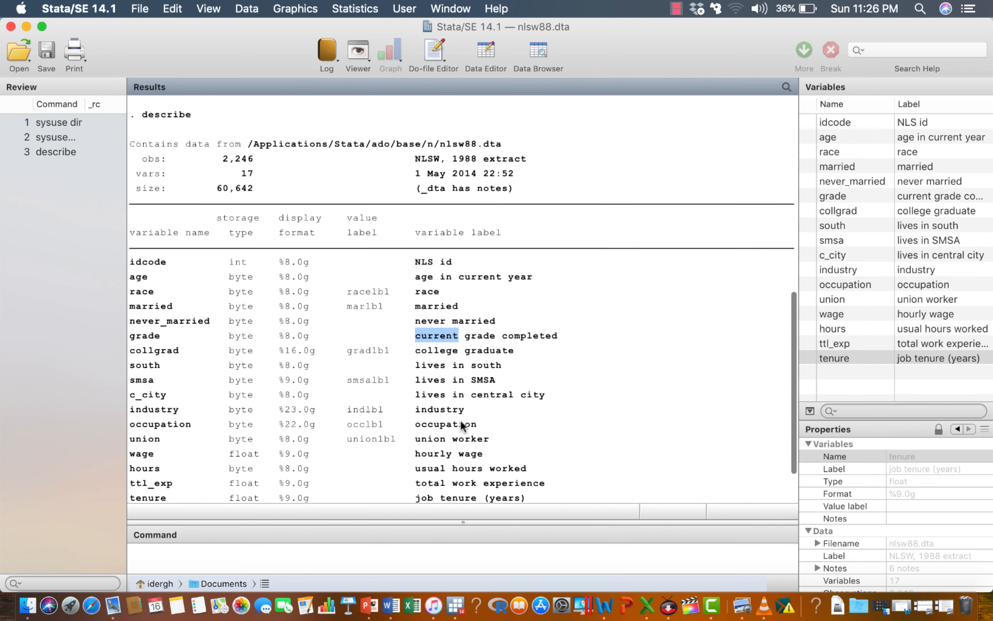
pyautogui.scroll(1, 462, 426)
pyautogui.click(225, 180)
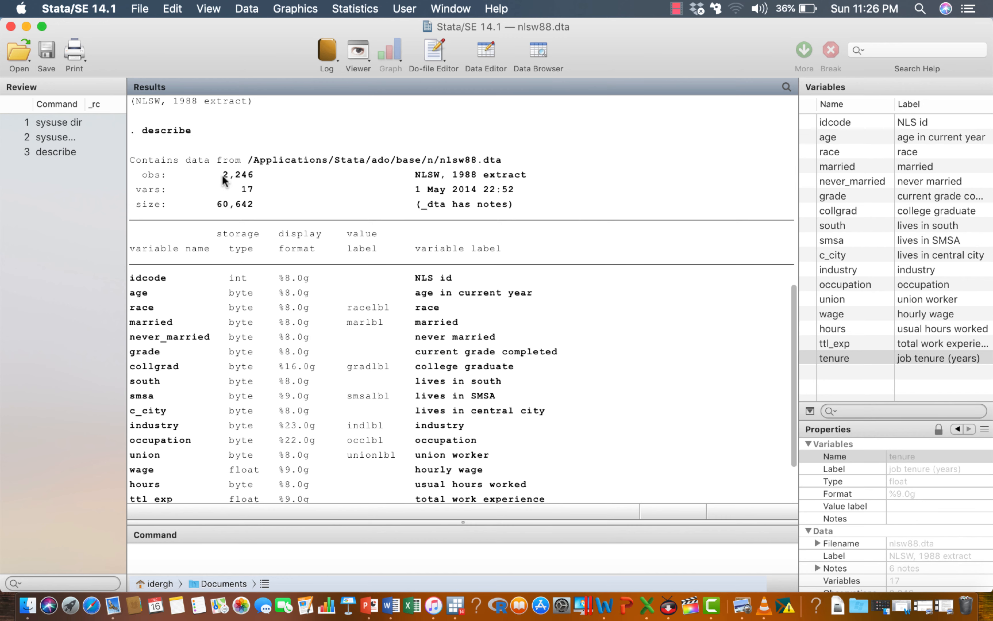
pyautogui.moveTo(223, 175); pyautogui.dragTo(243, 175)
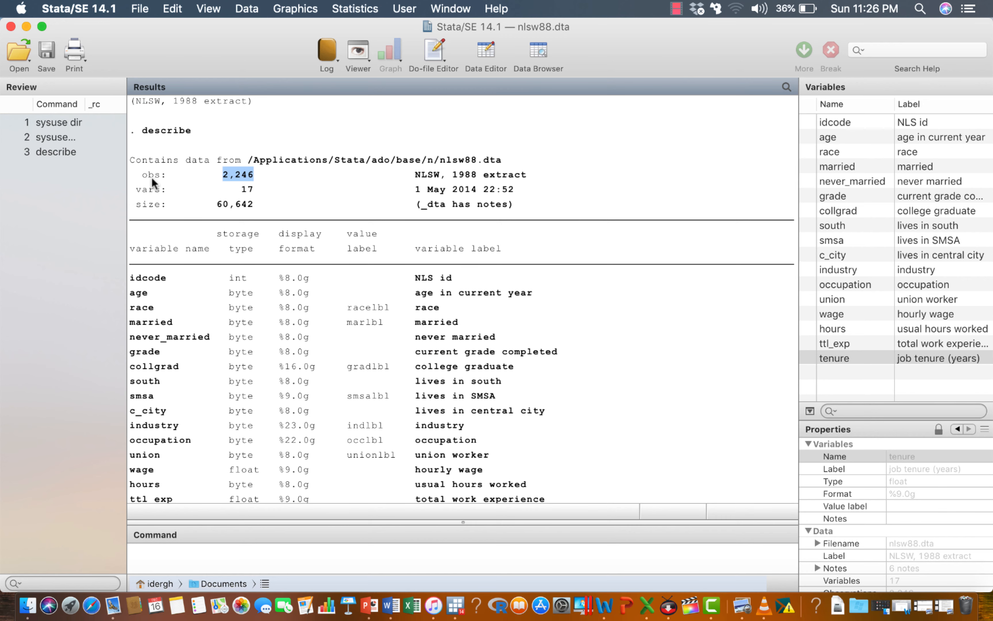
# - Run the count command to count the observations in the dataset
pyautogui.scroll(-5, 233, 370)
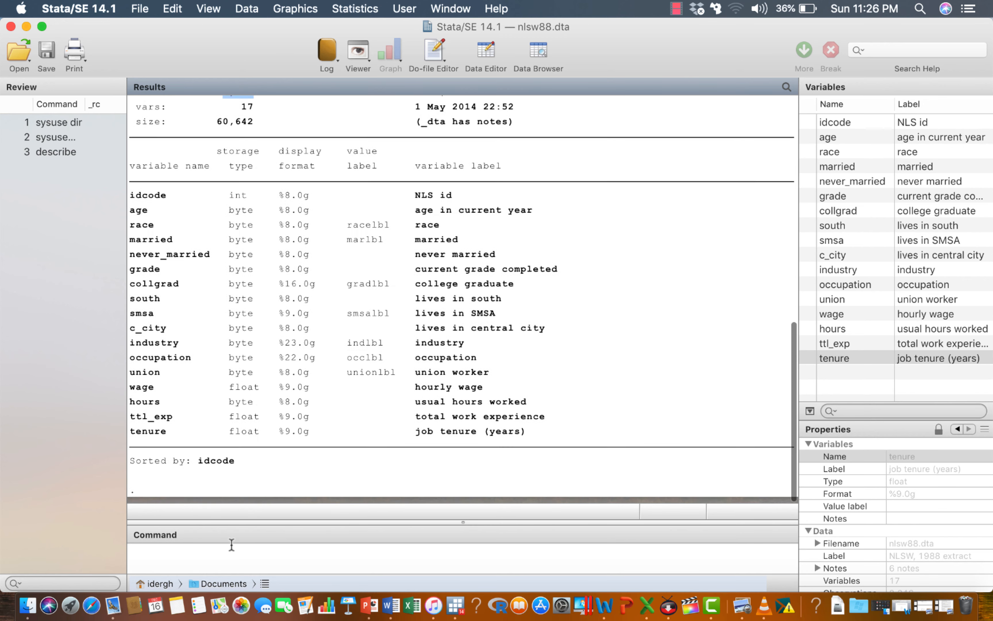
pyautogui.click(231, 554)
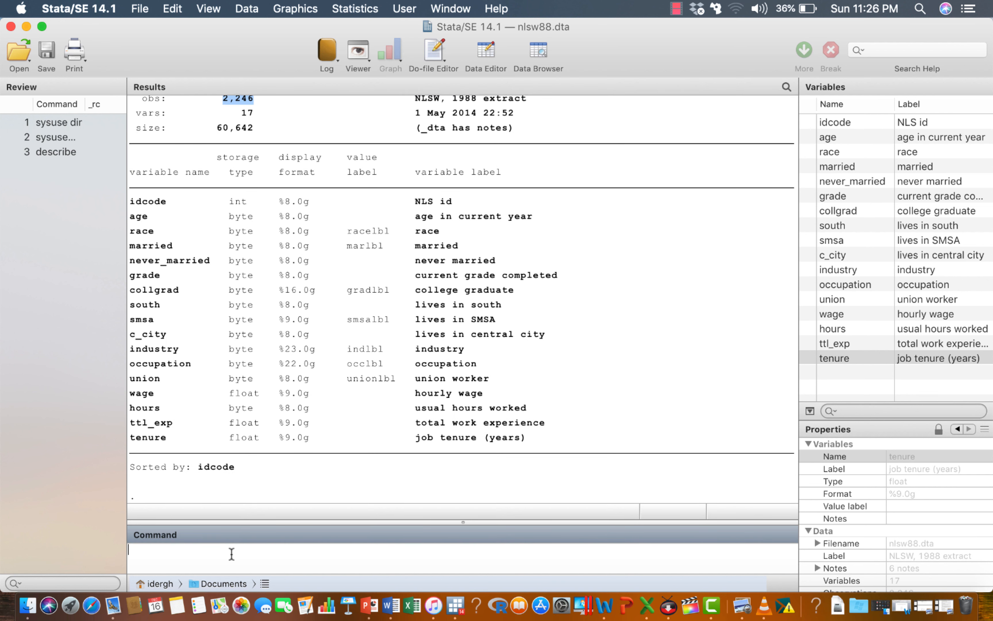
pyautogui.write('count')
pyautogui.press('Return')
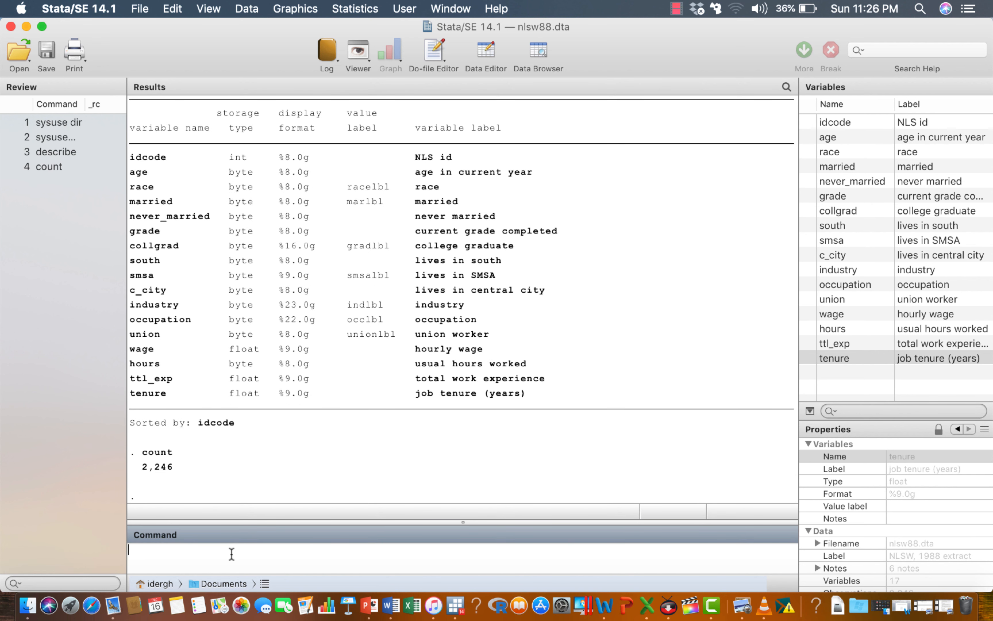
# - Compare the count result with the observation number in the describe header and look over the variable table again
pyautogui.click(143, 469)
pyautogui.scroll(5, 169, 468)
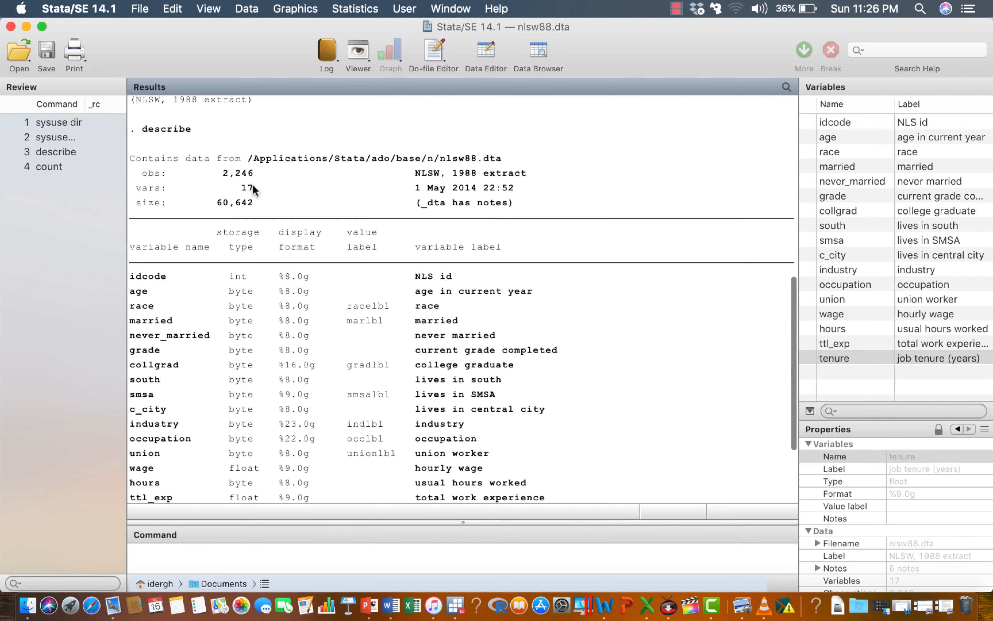
pyautogui.scroll(-4, 251, 188)
pyautogui.doubleClick(154, 484)
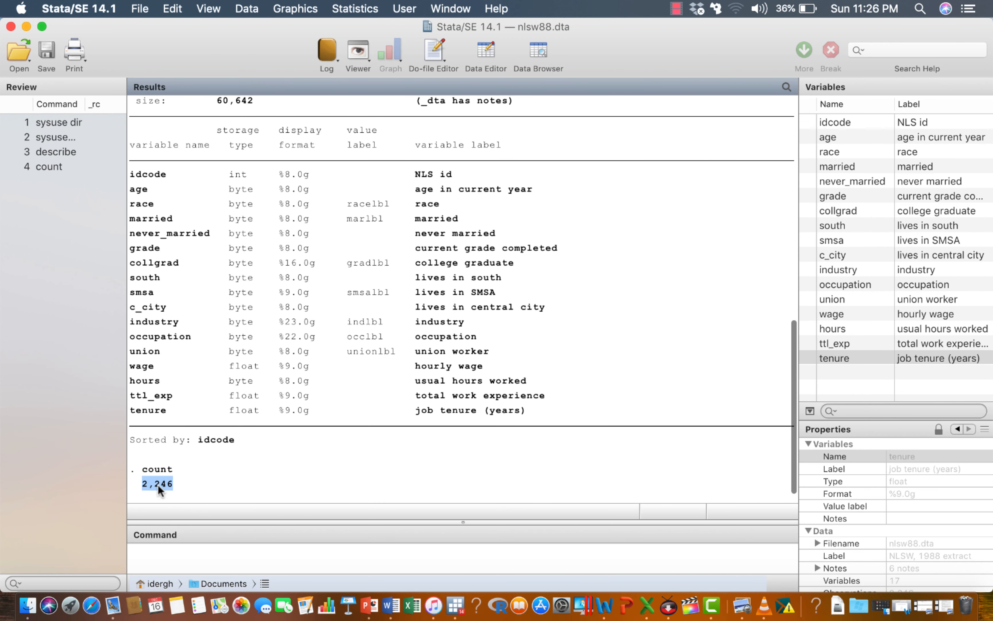
pyautogui.scroll(4, 292, 426)
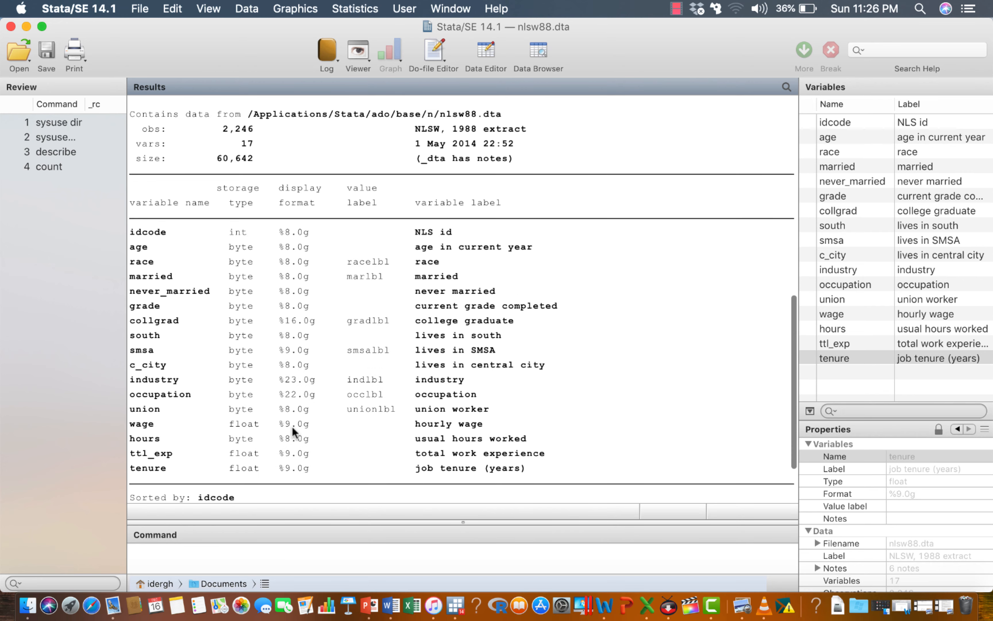
pyautogui.scroll(1, 291, 426)
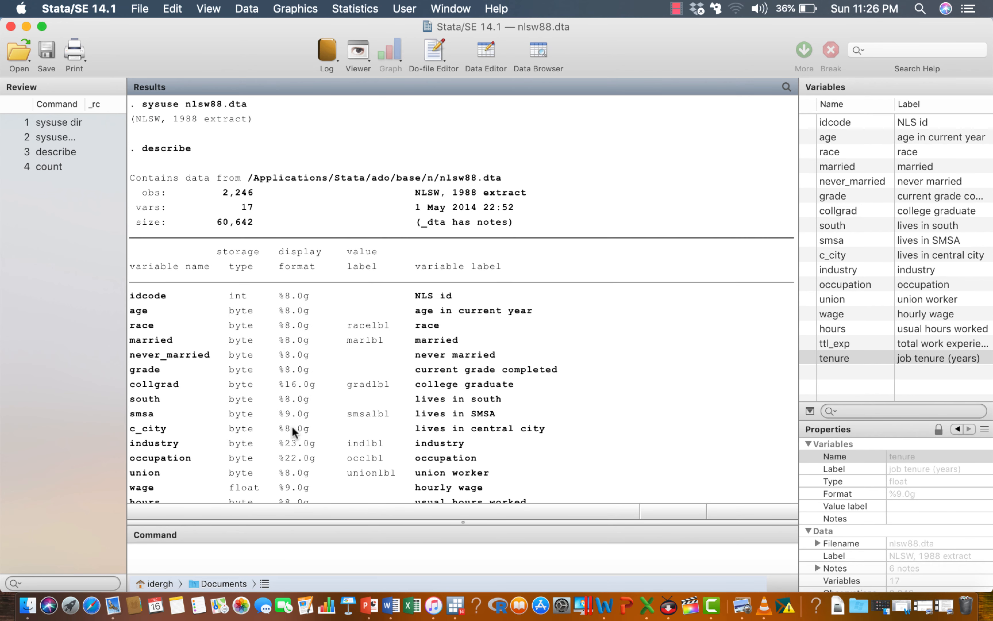
pyautogui.scroll(-5, 292, 426)
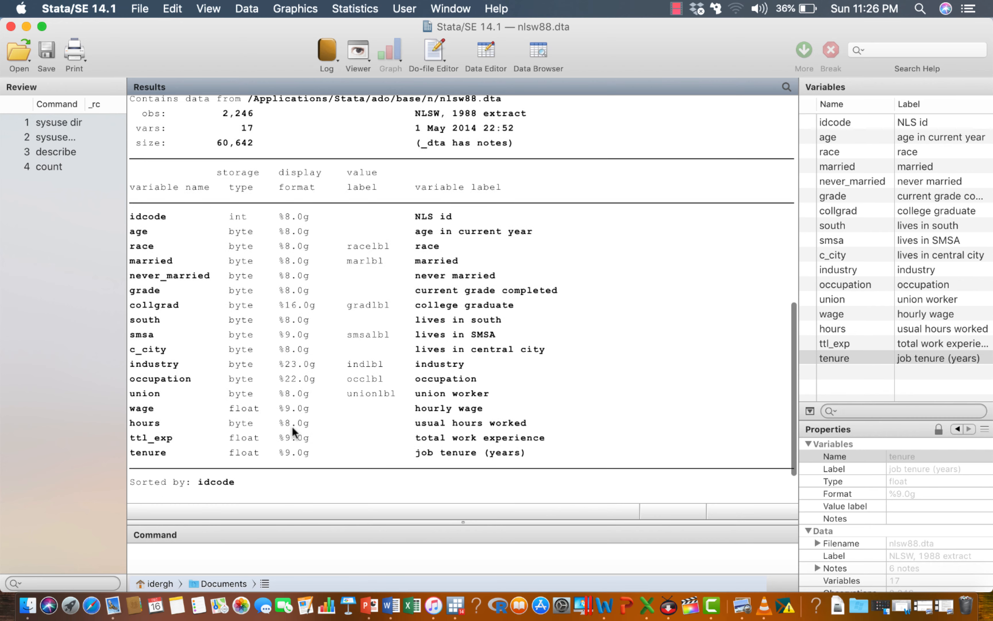
pyautogui.scroll(3, 292, 426)
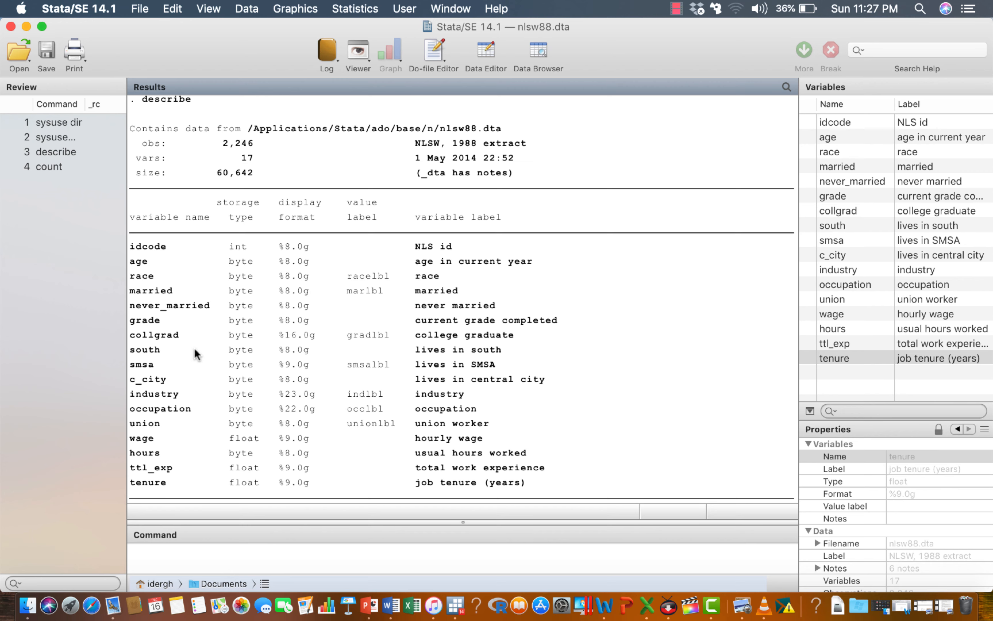
pyautogui.scroll(-3, 197, 353)
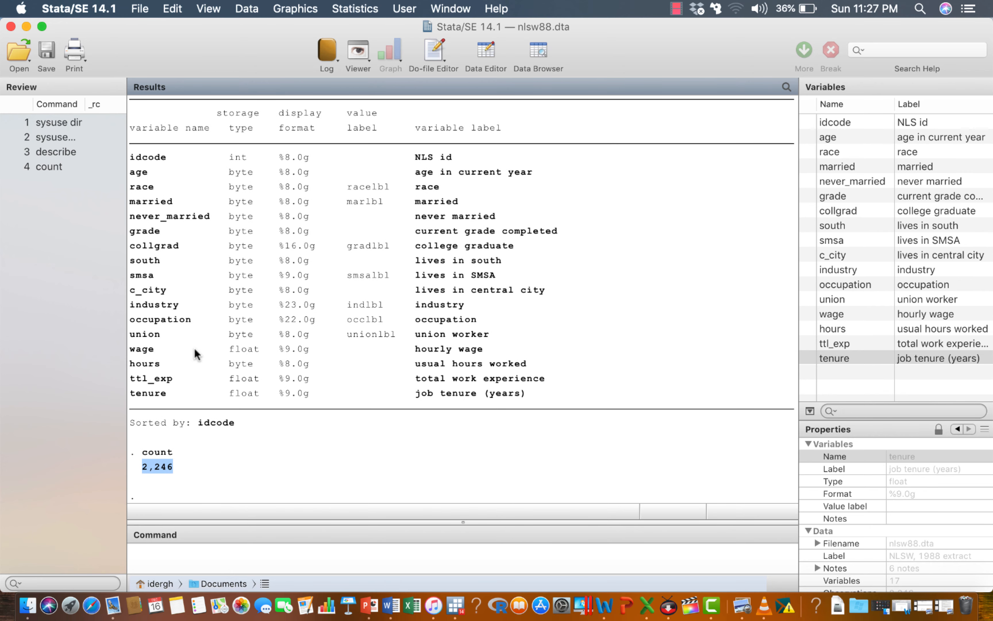
pyautogui.scroll(1, 196, 354)
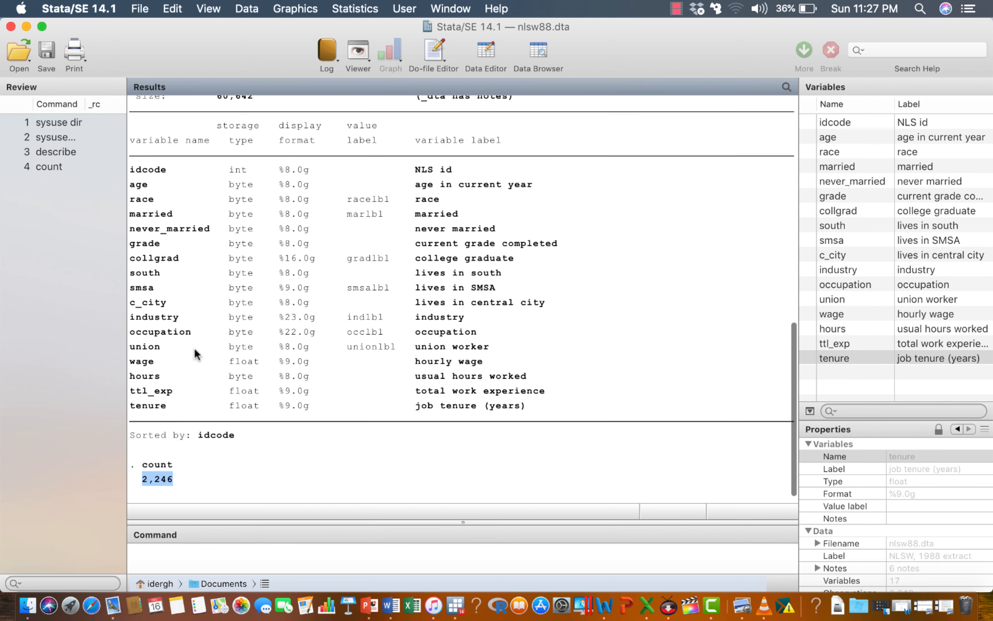
# - Review the describe output once more, from the dataset header through the list of variables
pyautogui.scroll(-1, 196, 354)
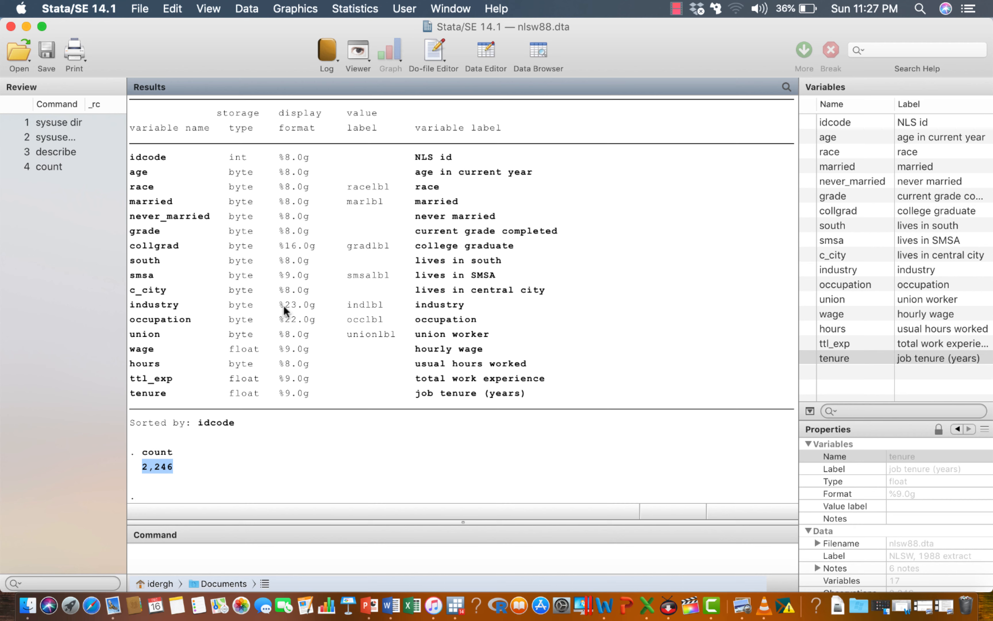
pyautogui.scroll(5, 284, 307)
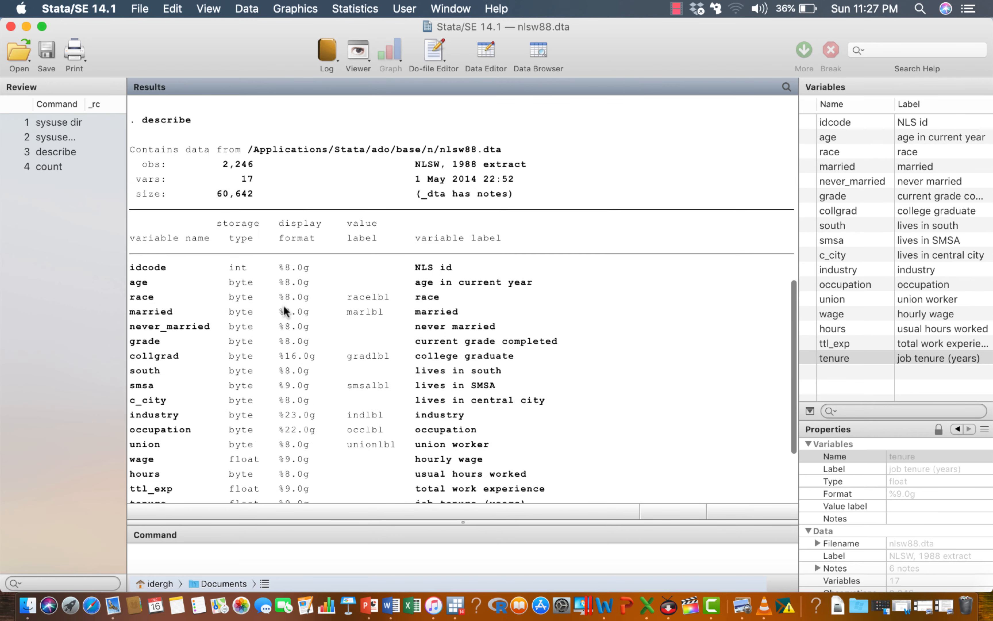
pyautogui.scroll(-4, 283, 305)
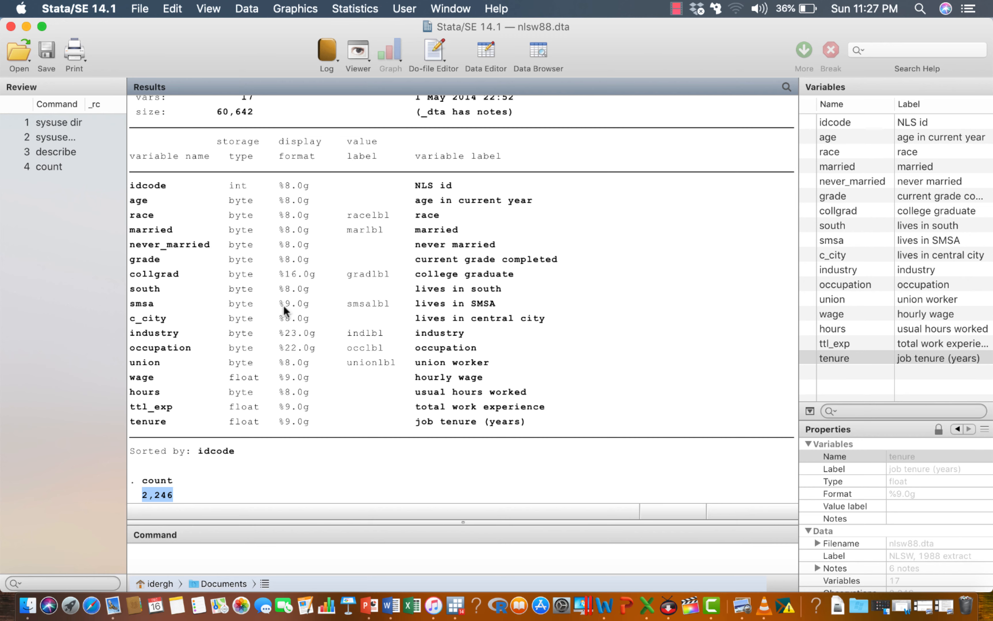
pyautogui.scroll(3, 330, 246)
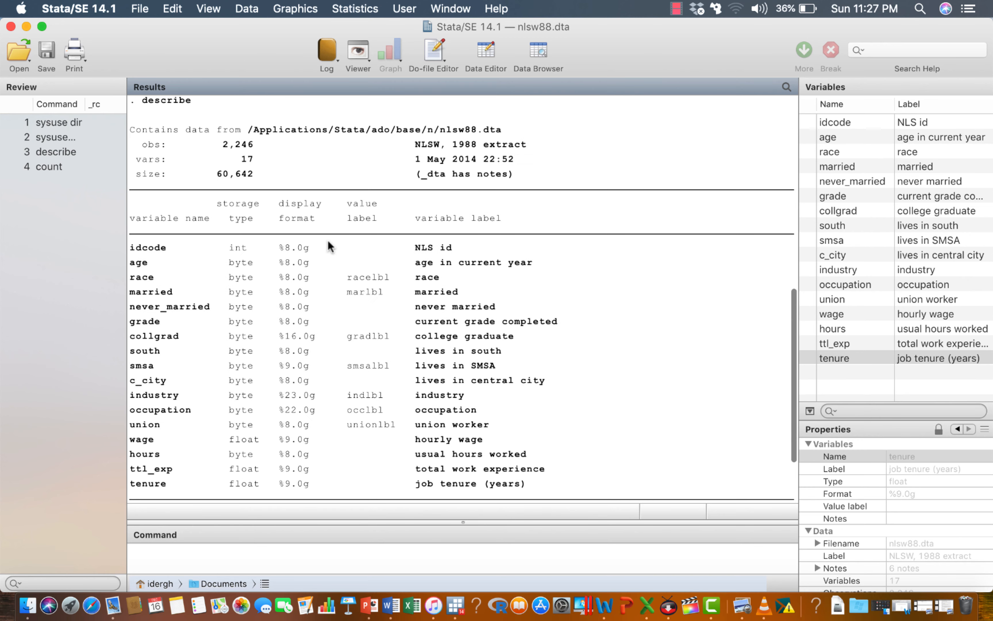
pyautogui.scroll(4, 330, 247)
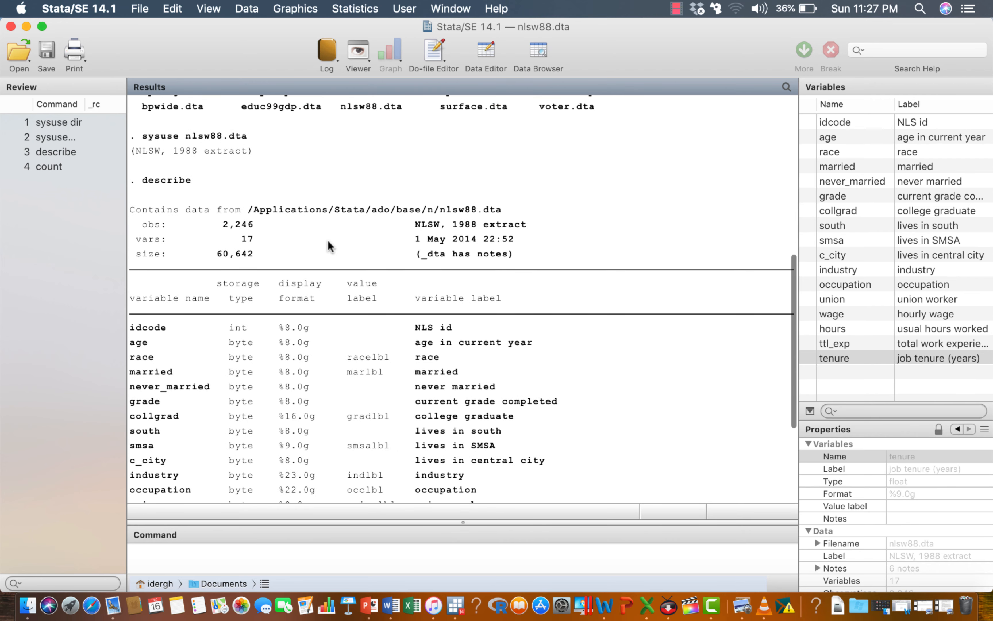
pyautogui.scroll(-4, 329, 246)
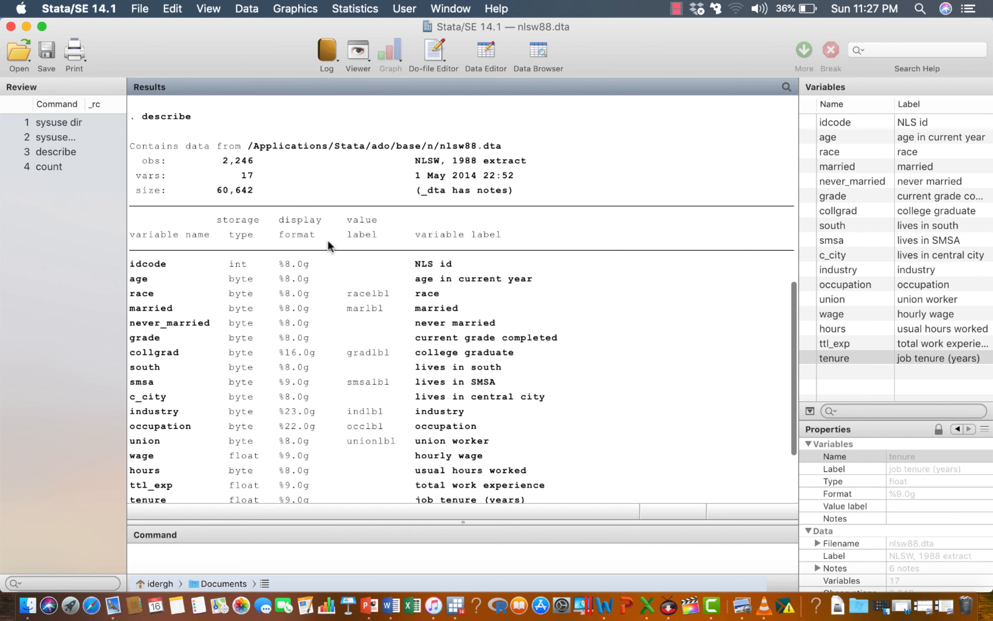
pyautogui.scroll(-2, 330, 246)
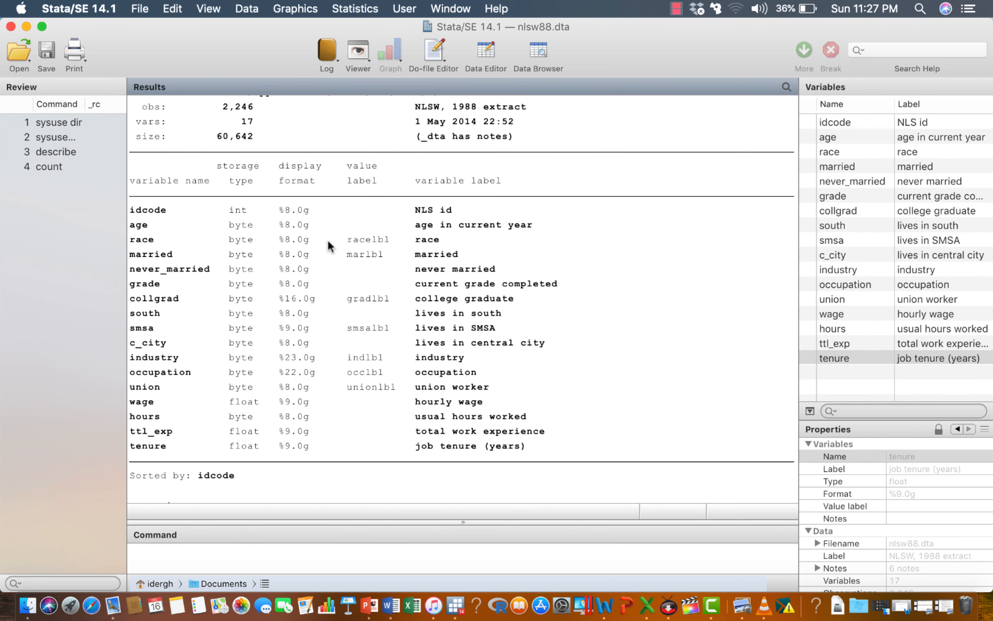
# - Run describe for only the variables age, race, married and never_married
pyautogui.click(187, 549)
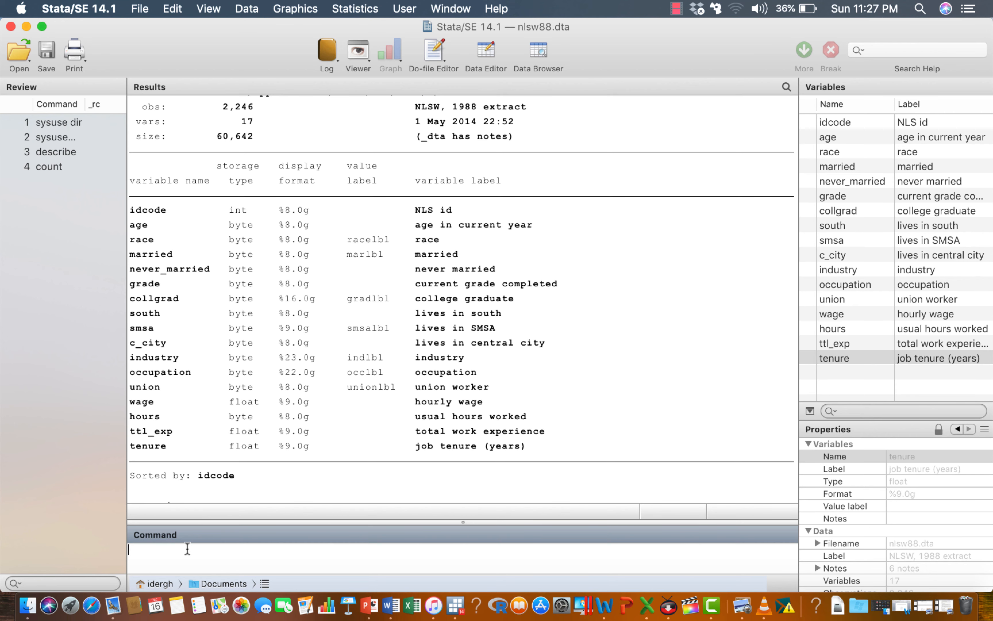
pyautogui.write('describe')
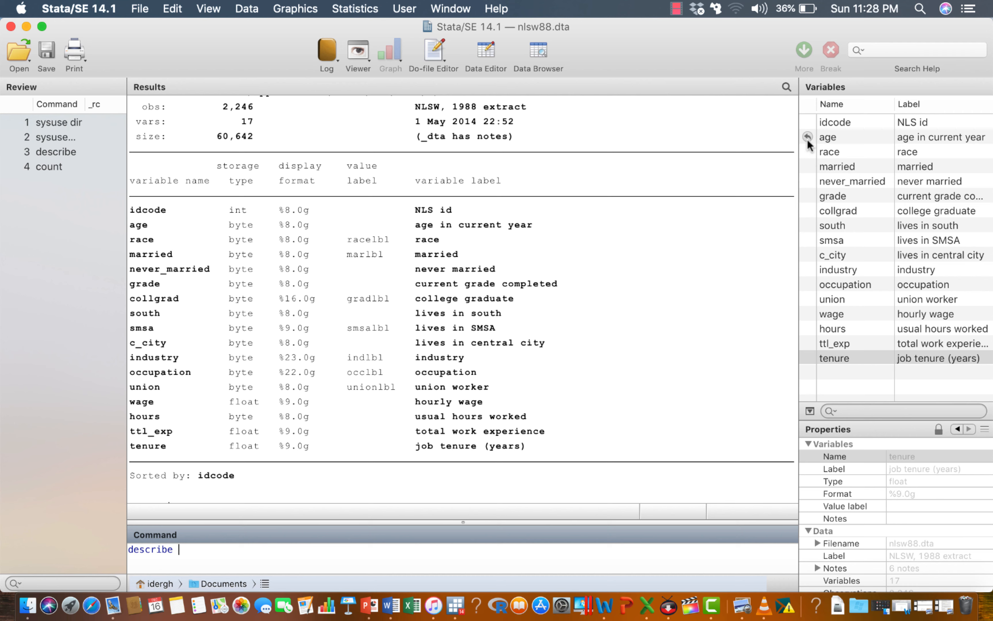
pyautogui.click(807, 136)
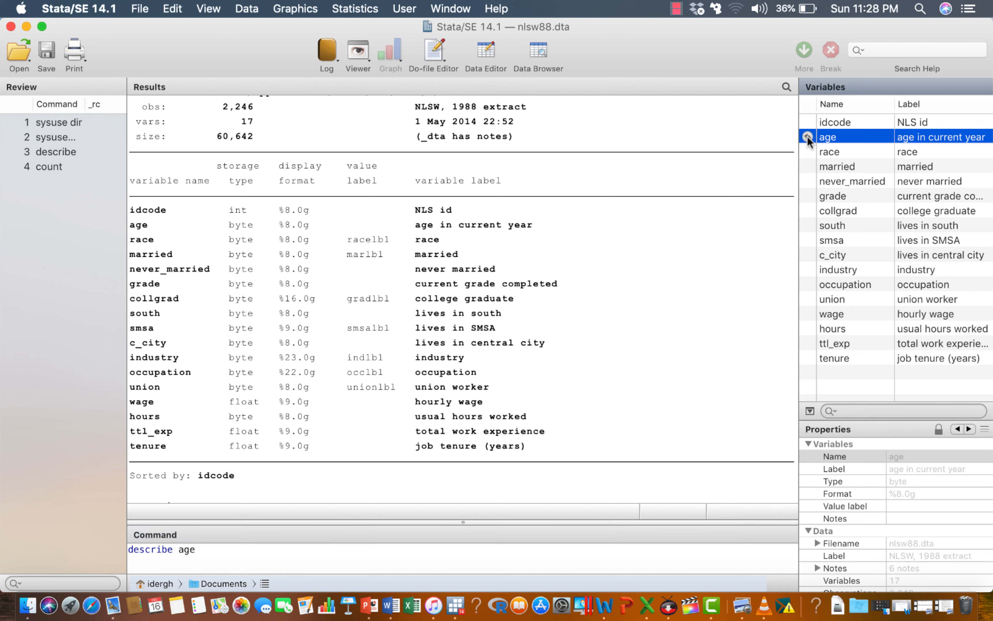
pyautogui.click(807, 151)
pyautogui.click(807, 165)
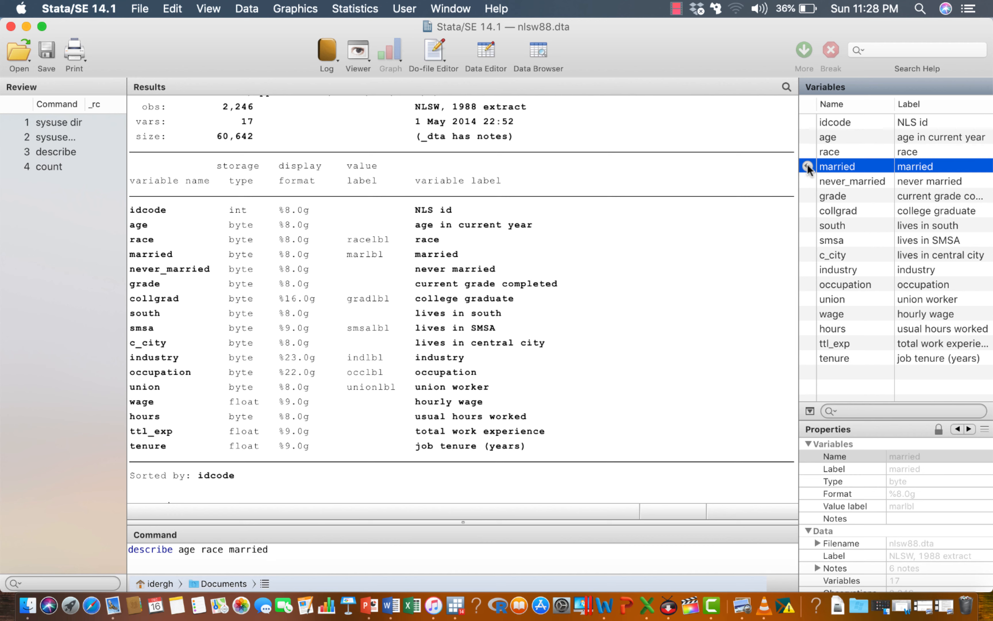
pyautogui.click(806, 179)
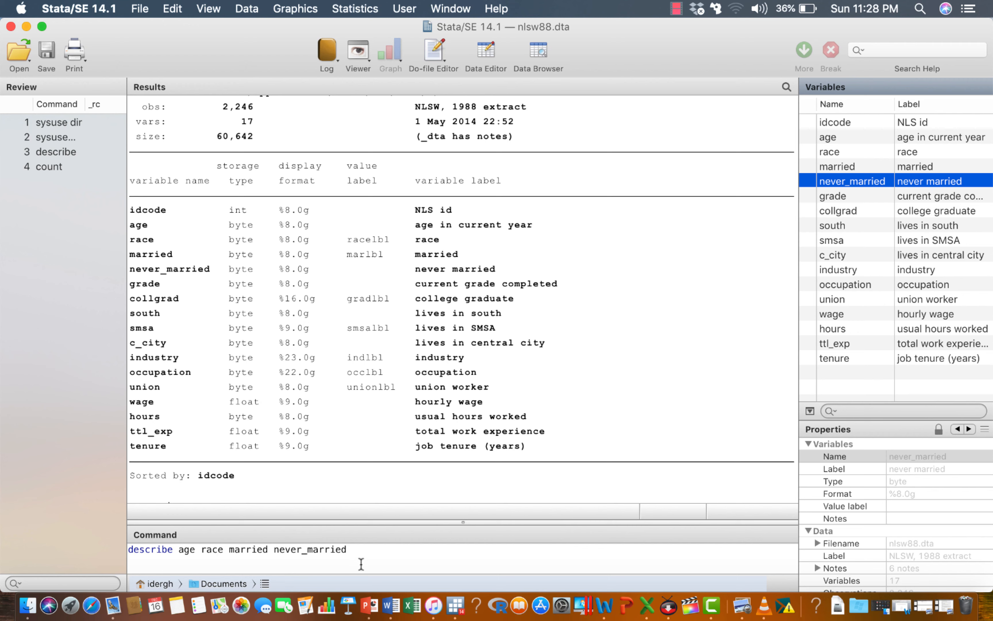
pyautogui.click(155, 548)
pyautogui.doubleClick(155, 548)
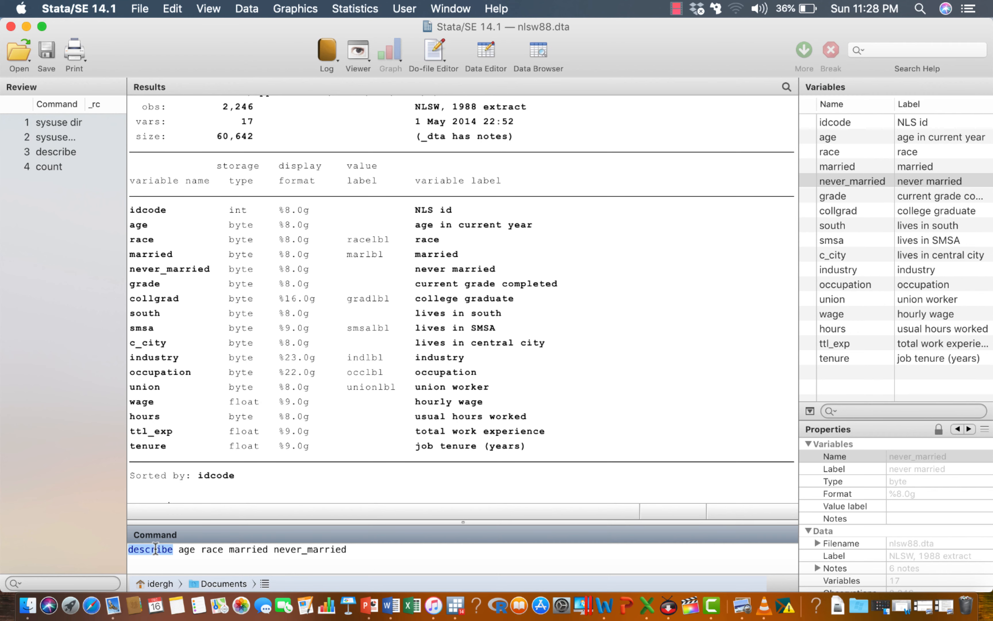
pyautogui.moveTo(179, 549); pyautogui.dragTo(349, 549)
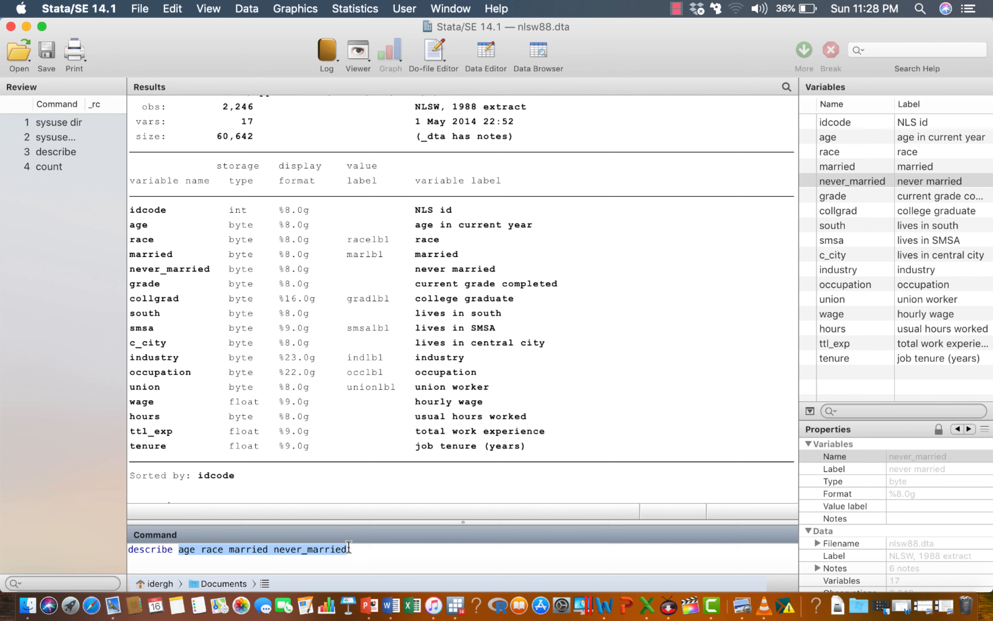
pyautogui.click(400, 557)
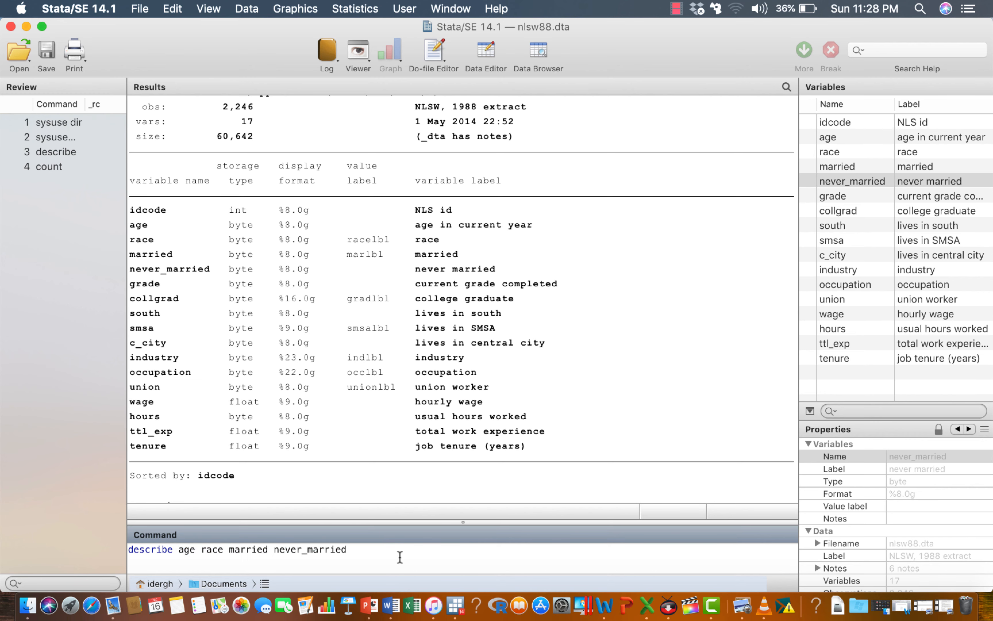
pyautogui.press('Return')
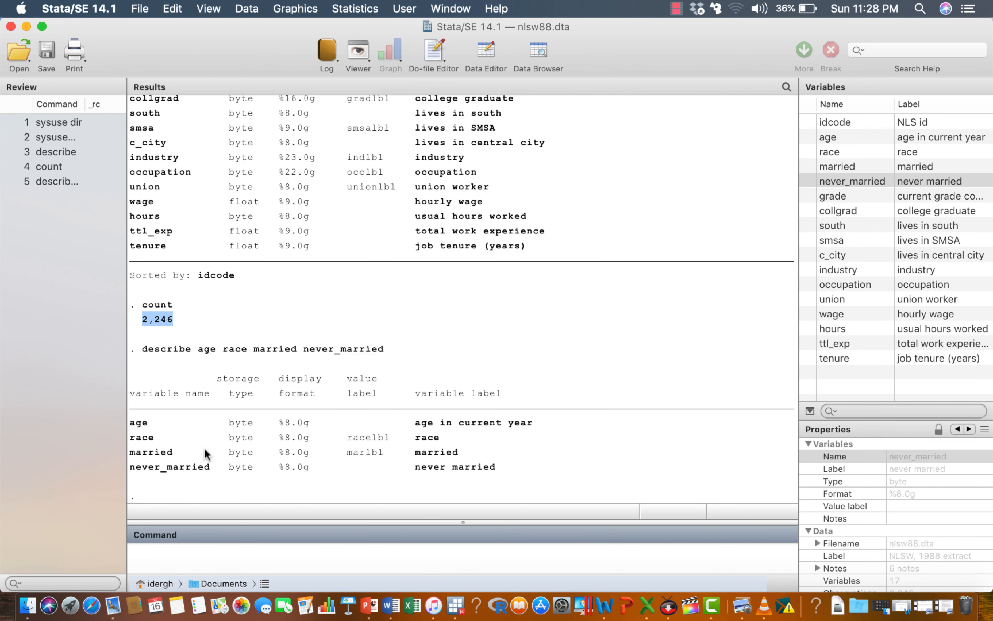
# - Highlight the rows of the four-variable describe output and compare them with the earlier full variable table
pyautogui.click(132, 425)
pyautogui.moveTo(132, 425); pyautogui.dragTo(508, 475)
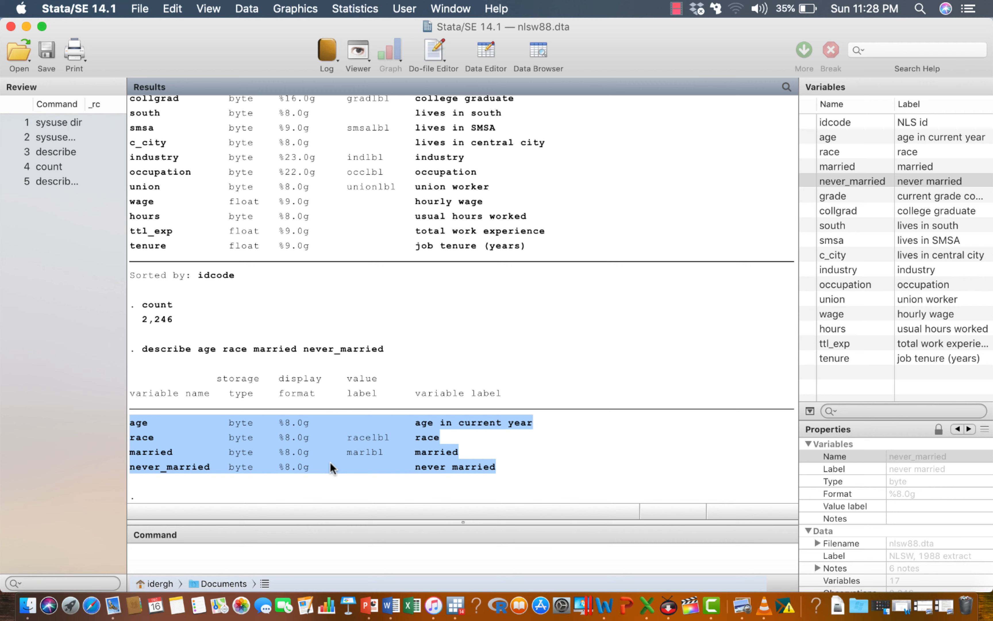
pyautogui.click(356, 552)
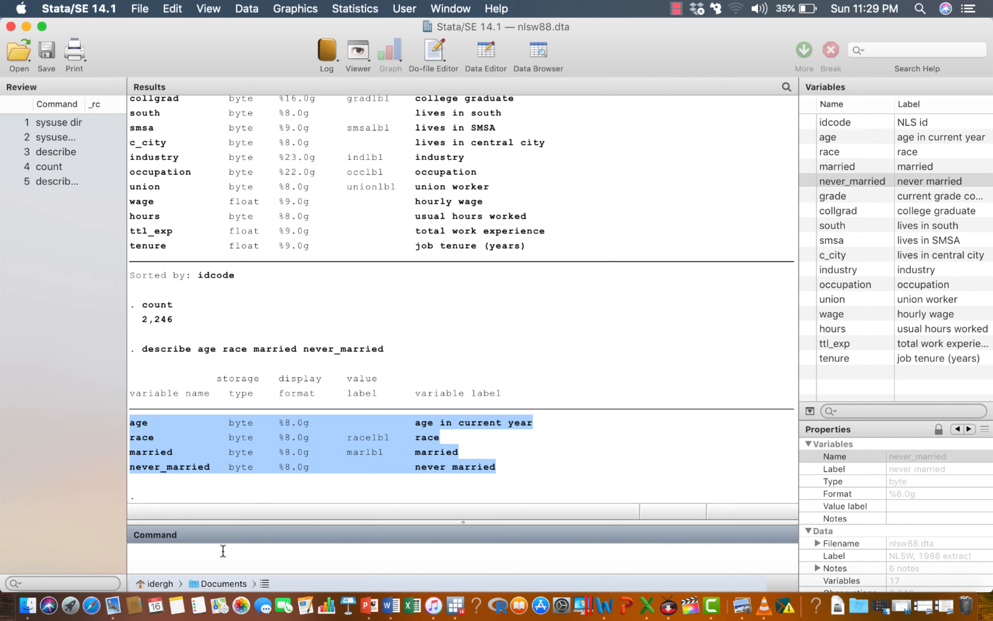
pyautogui.scroll(5, 215, 368)
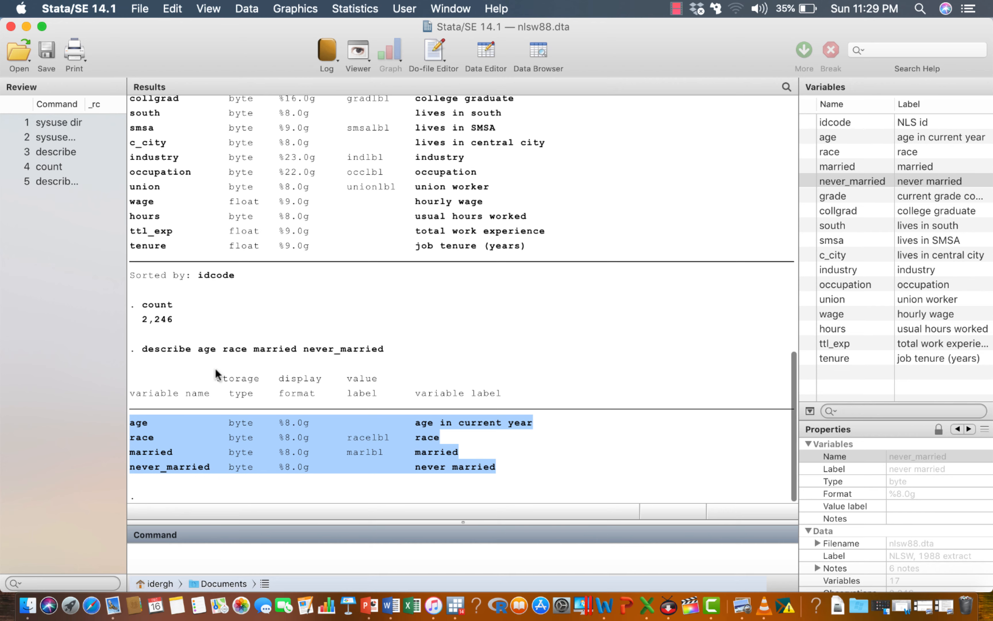
pyautogui.scroll(2, 215, 369)
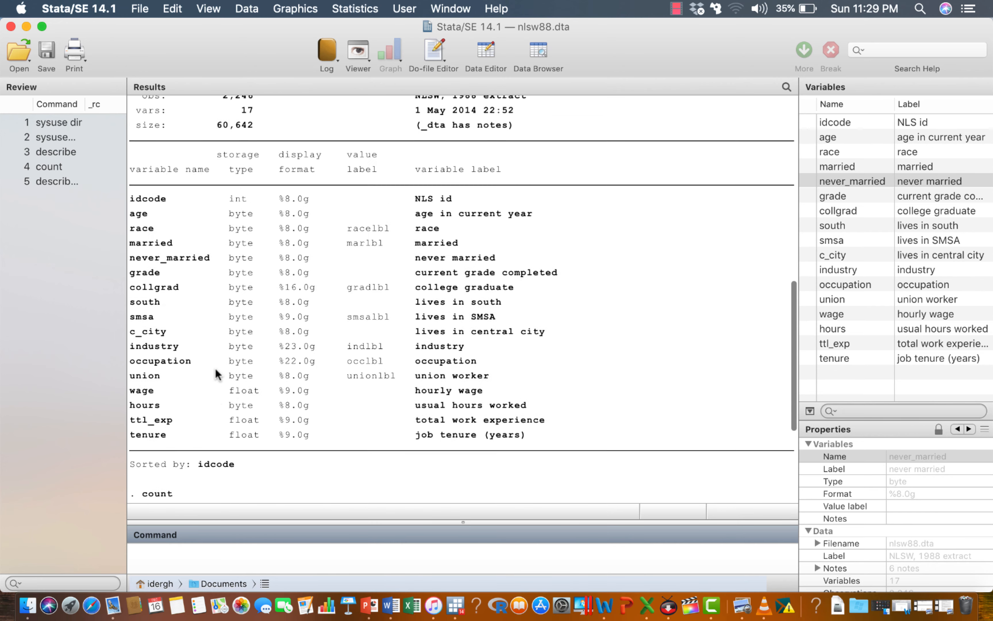
pyautogui.scroll(-7, 215, 368)
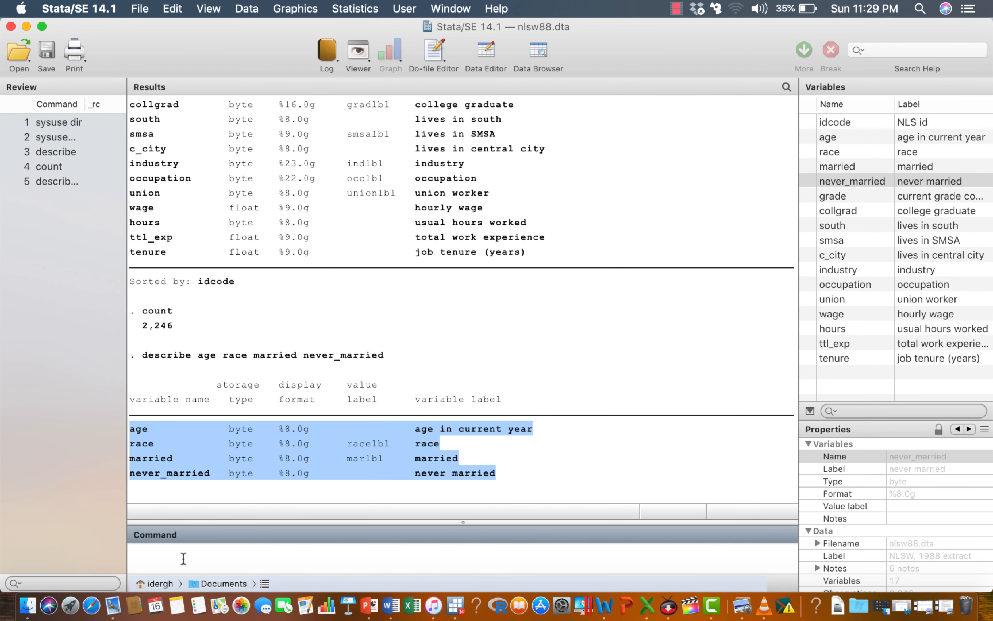
# - Describe the whole dataset with the abbreviated command des, show the remaining output and review it
pyautogui.write('des')
pyautogui.press('Return')
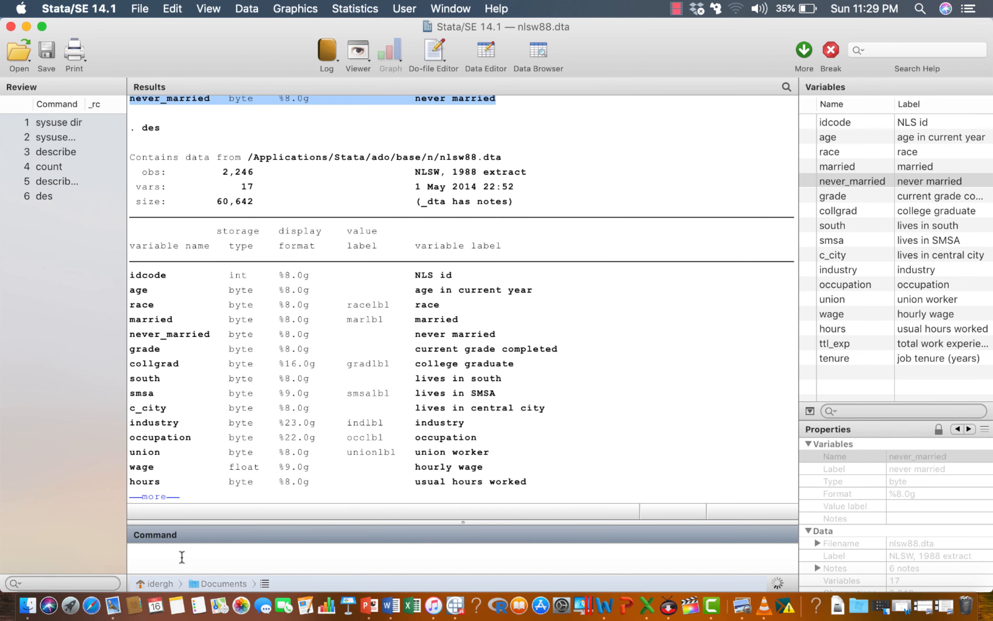
pyautogui.click(152, 494)
pyautogui.scroll(5, 257, 393)
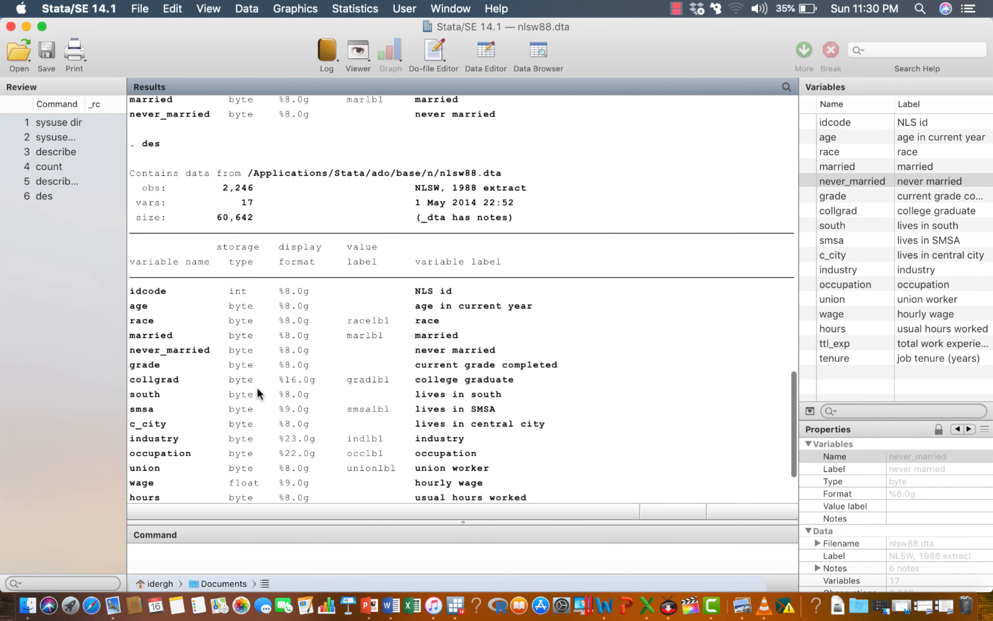
pyautogui.scroll(-7, 257, 392)
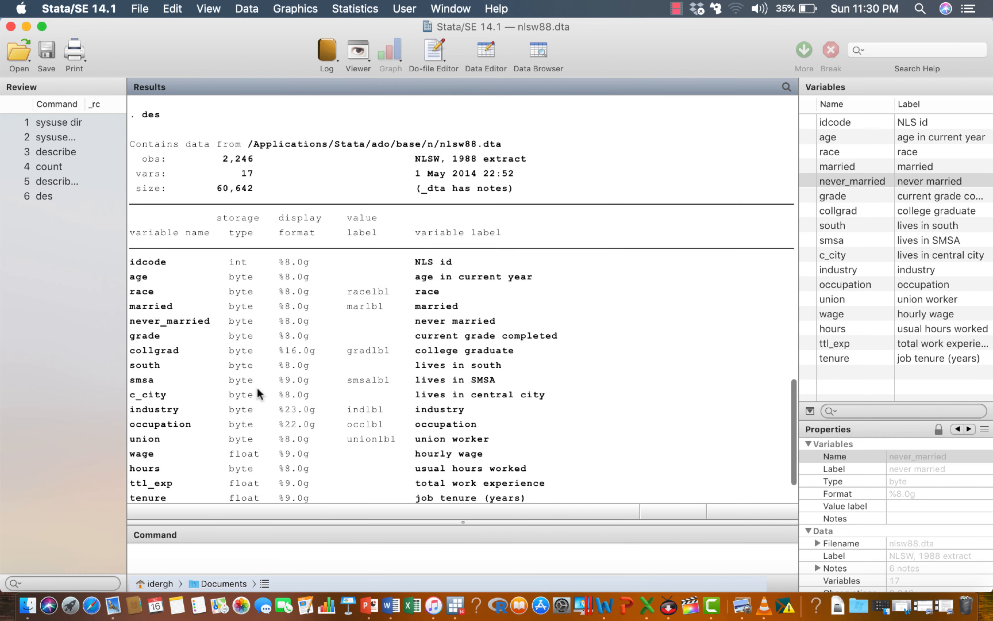
pyautogui.scroll(6, 258, 392)
pyautogui.scroll(-4, 257, 392)
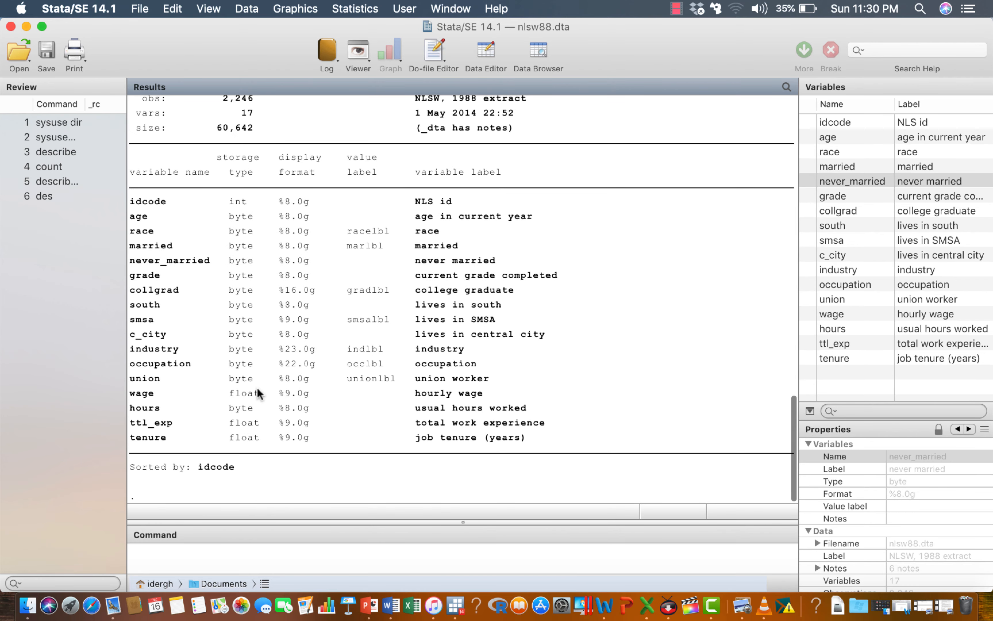
pyautogui.scroll(4, 258, 393)
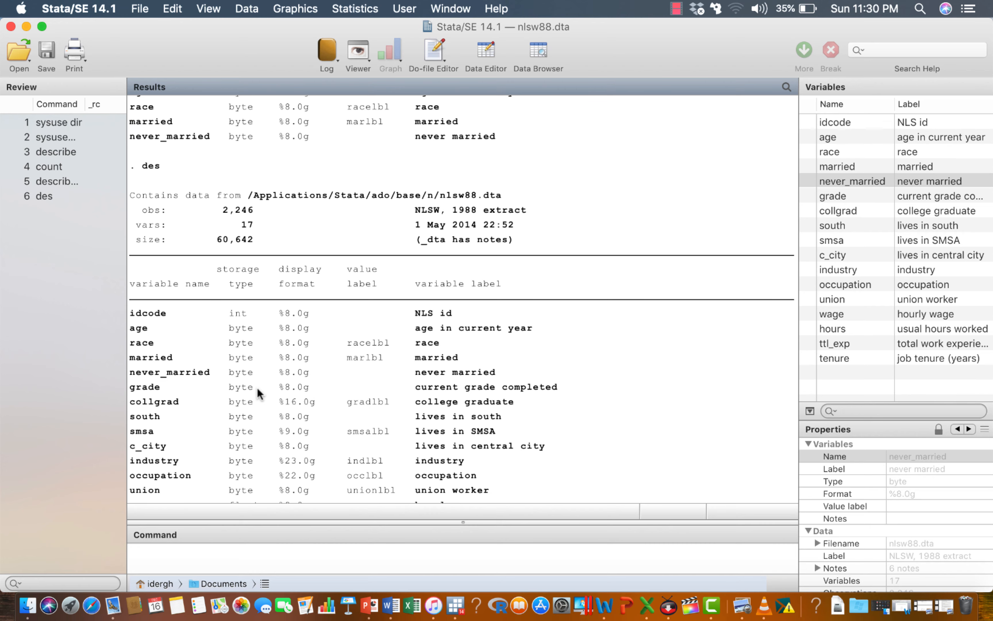
pyautogui.scroll(-5, 256, 387)
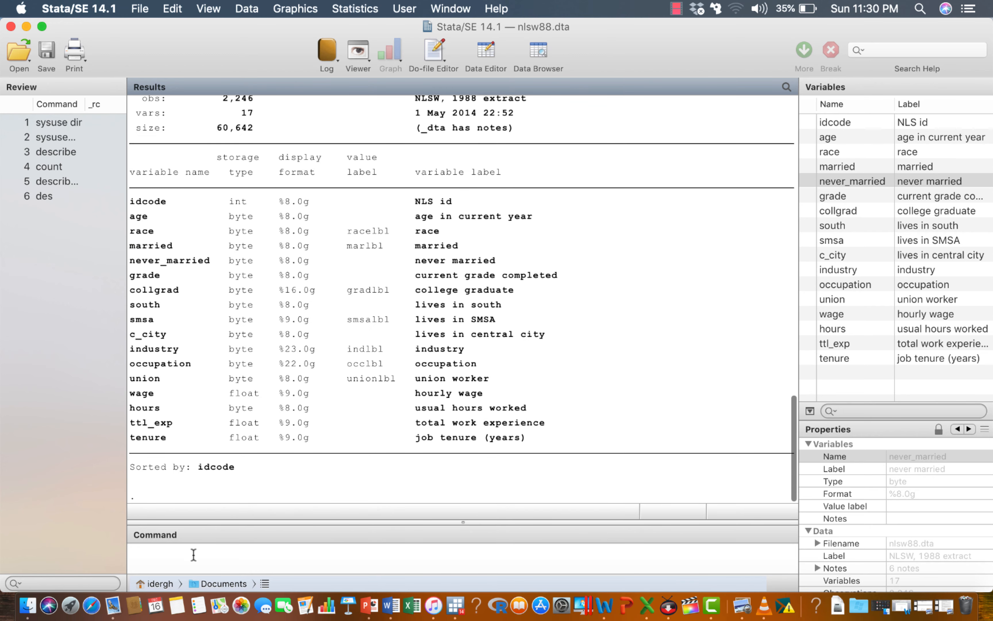
# - Describe the dataset again with the shorter abbreviation de, showing the output through to the last variable
pyautogui.click(180, 551)
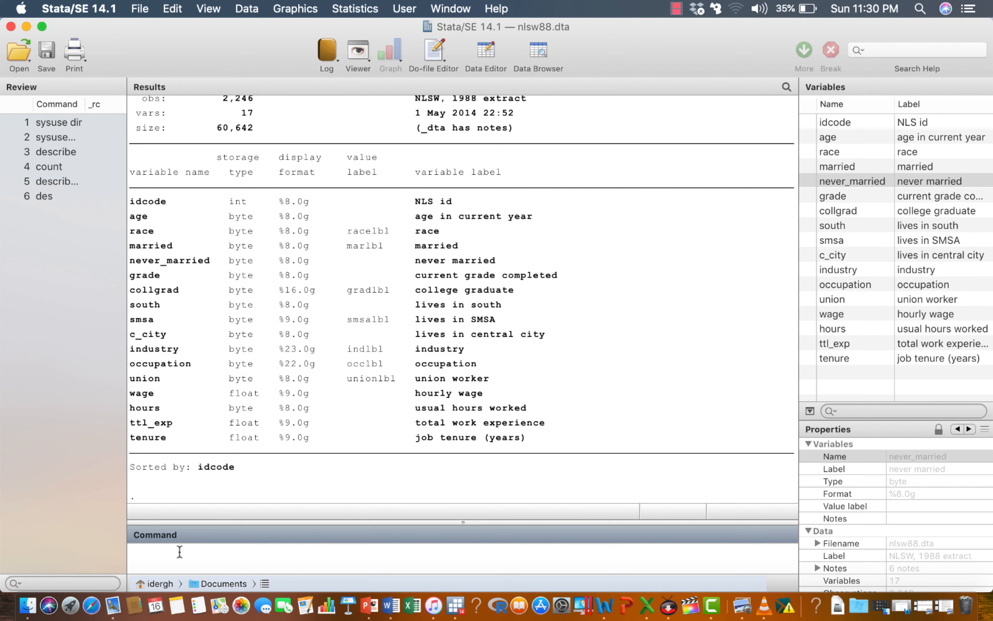
pyautogui.write('de')
pyautogui.press('Return')
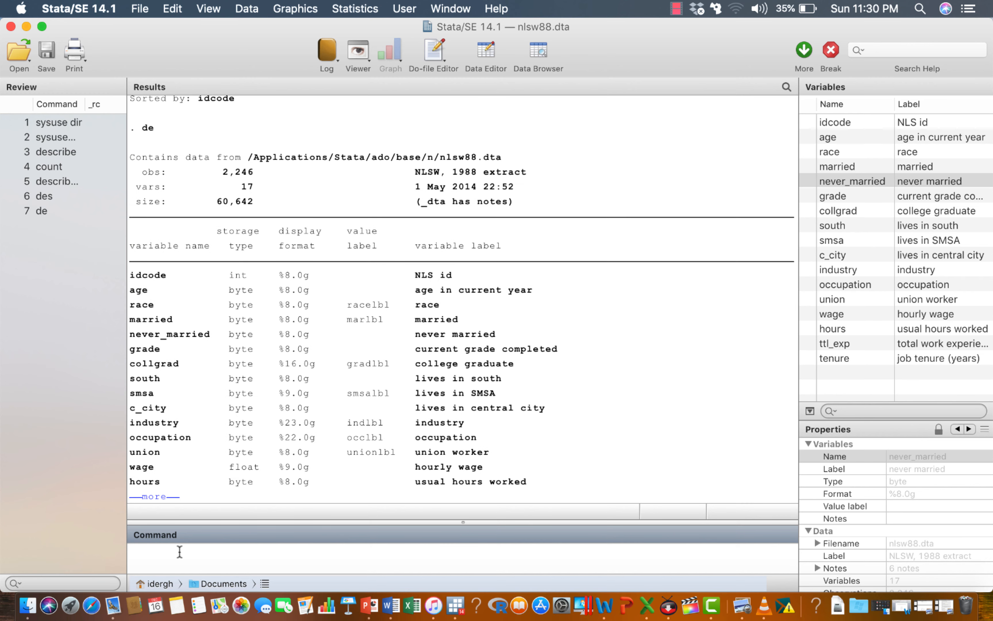
pyautogui.click(159, 496)
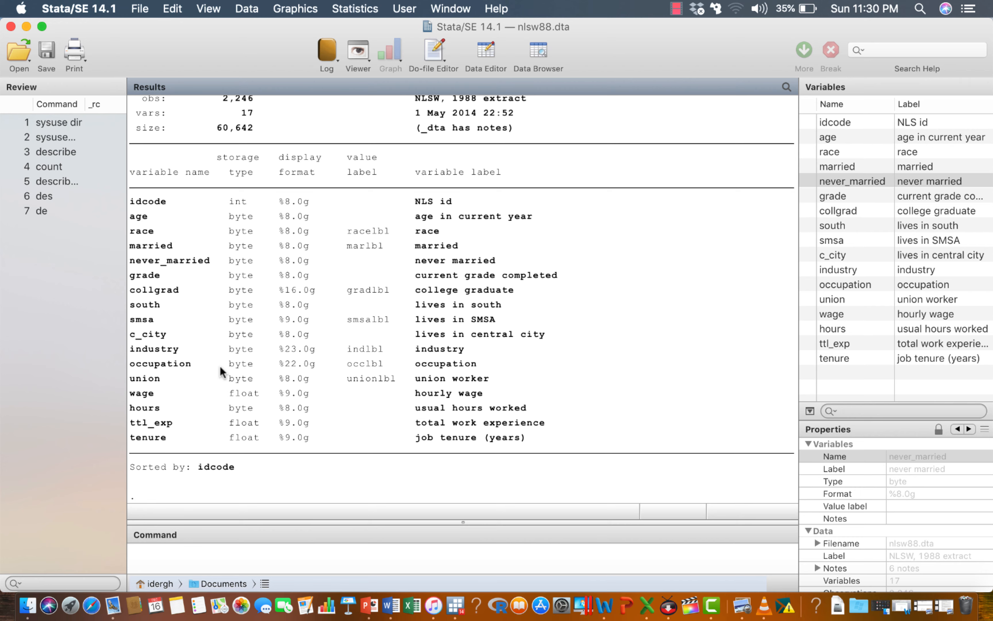
pyautogui.scroll(5, 220, 365)
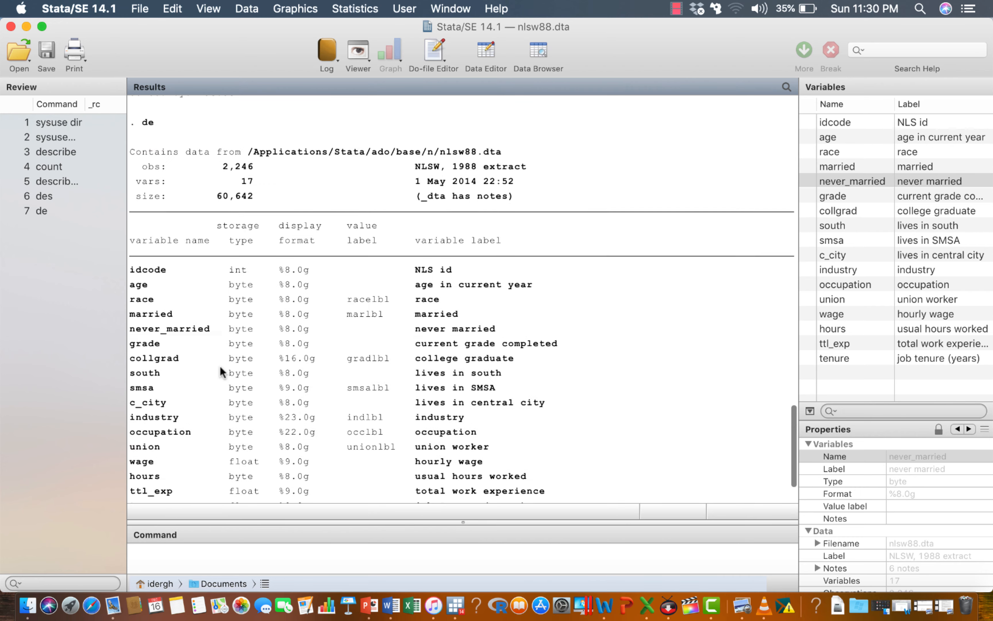
pyautogui.scroll(-5, 219, 365)
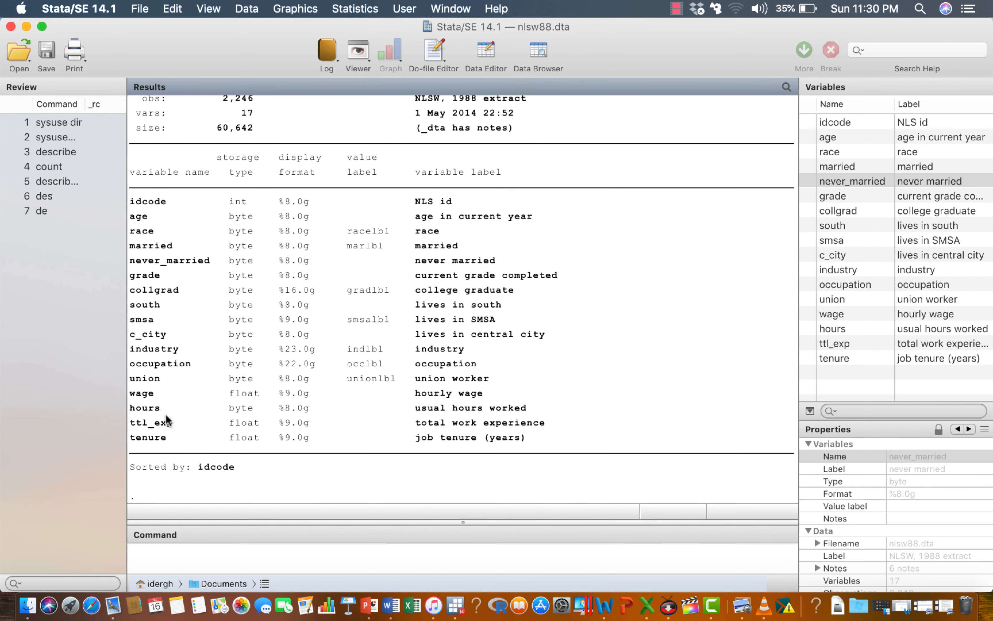
# - Describe the dataset with the one-letter abbreviation d and show the rest of the output
pyautogui.click(162, 552)
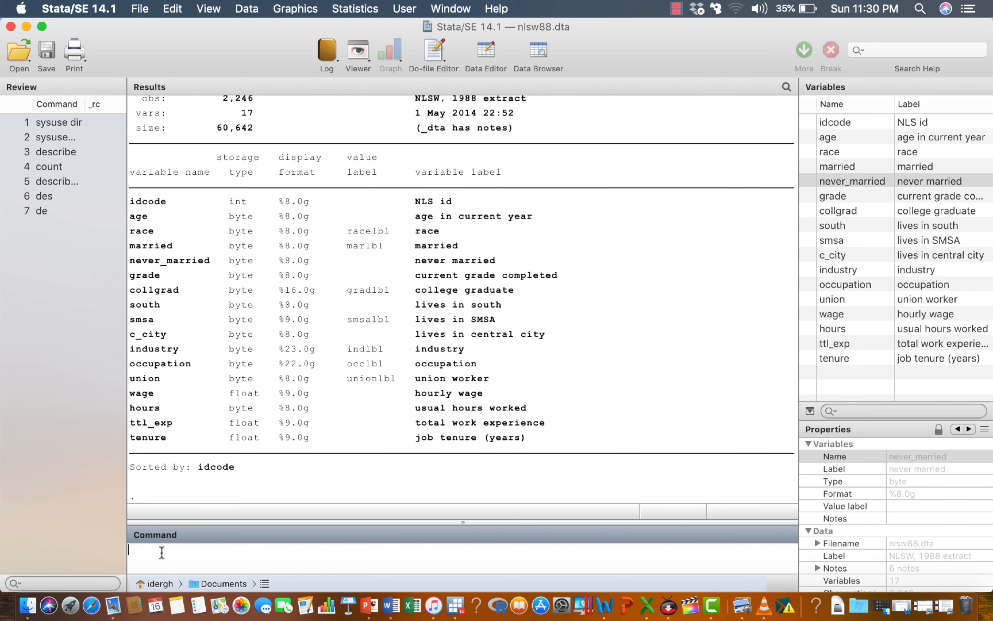
pyautogui.write('d')
pyautogui.press('Return')
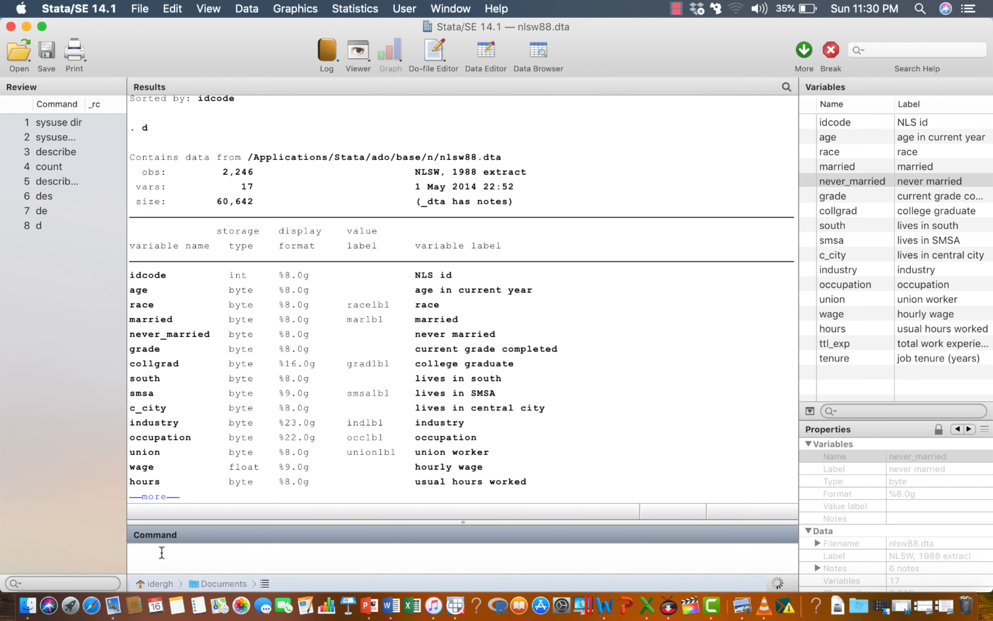
pyautogui.click(148, 497)
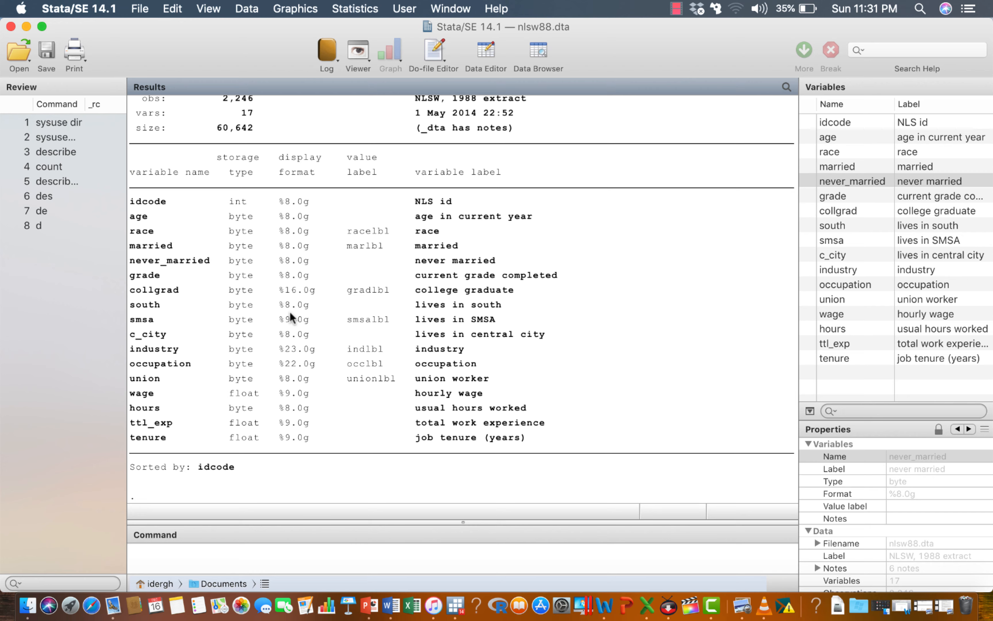
# - Look back over the output of d and open the help page for the describe command
pyautogui.scroll(5, 340, 322)
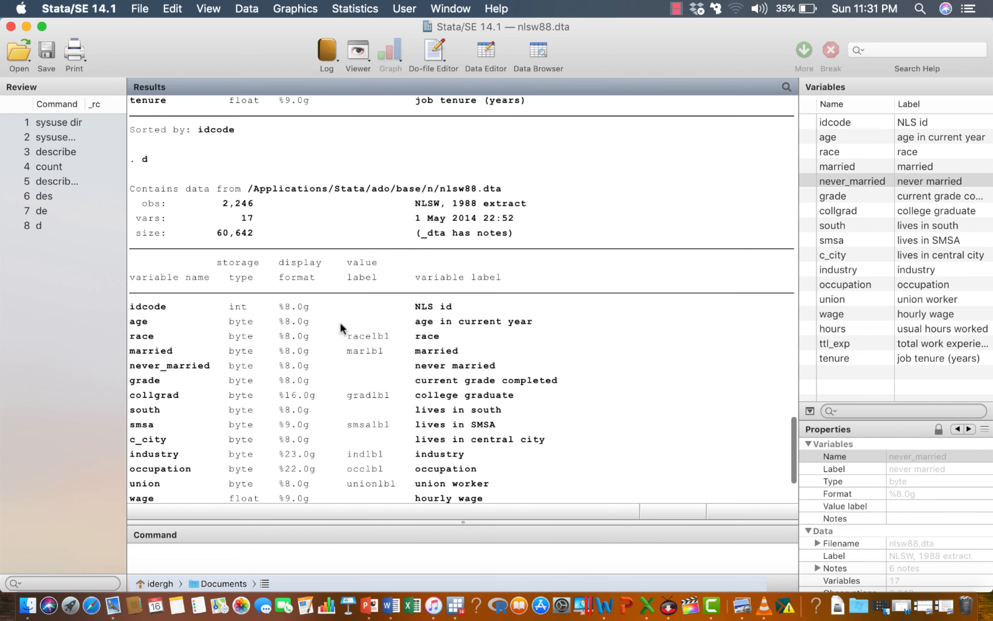
pyautogui.scroll(-5, 340, 322)
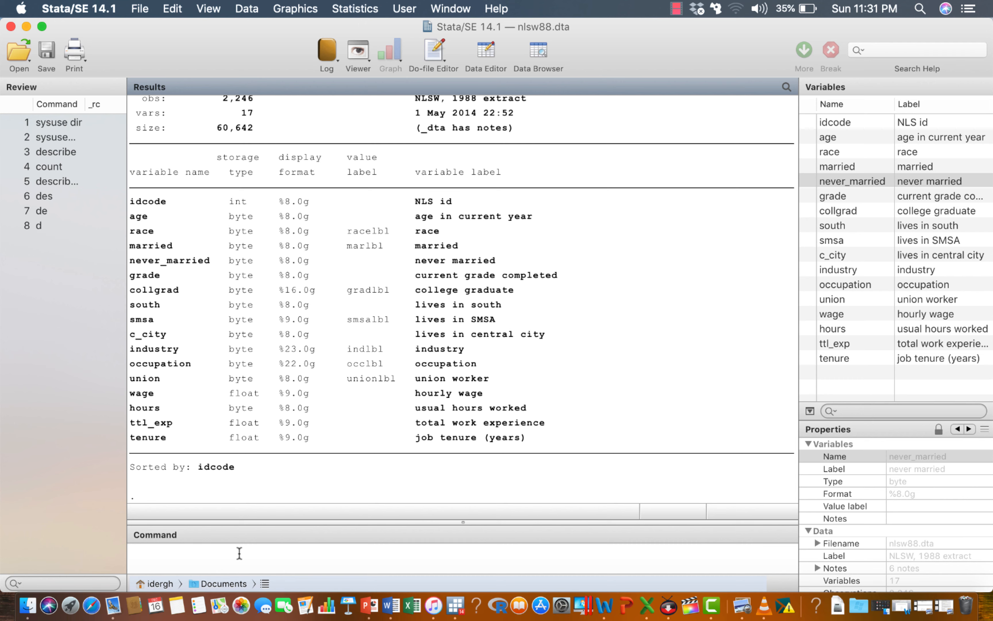
pyautogui.click(206, 563)
pyautogui.write('help')
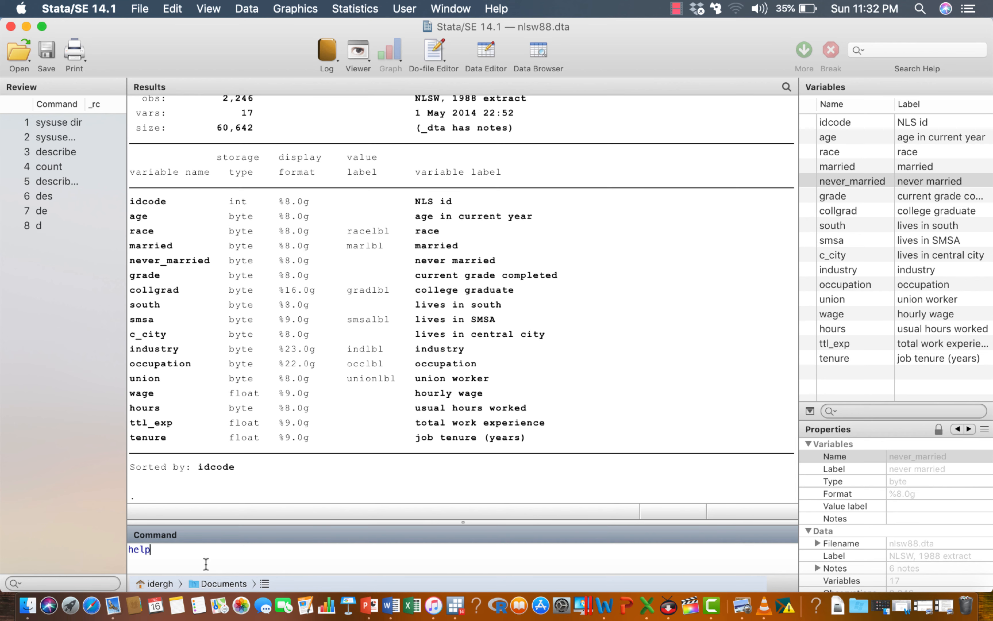
pyautogui.write(' describe')
pyautogui.press('Return')
# - Read the describe help page, covering its syntax, description and memory options such as simple and short, and close it
pyautogui.scroll(-10, 569, 271)
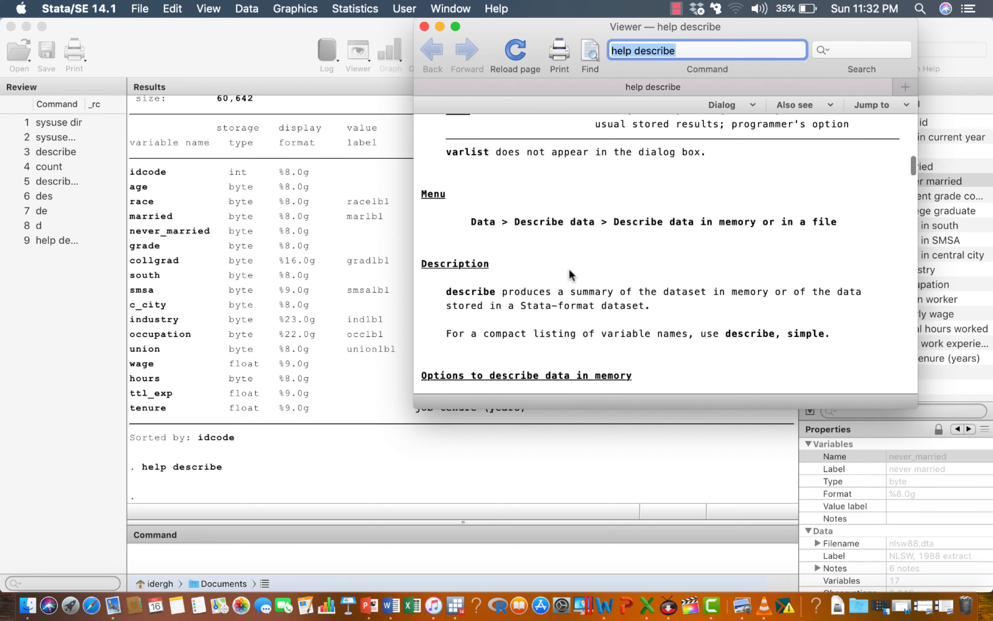
pyautogui.scroll(10, 569, 269)
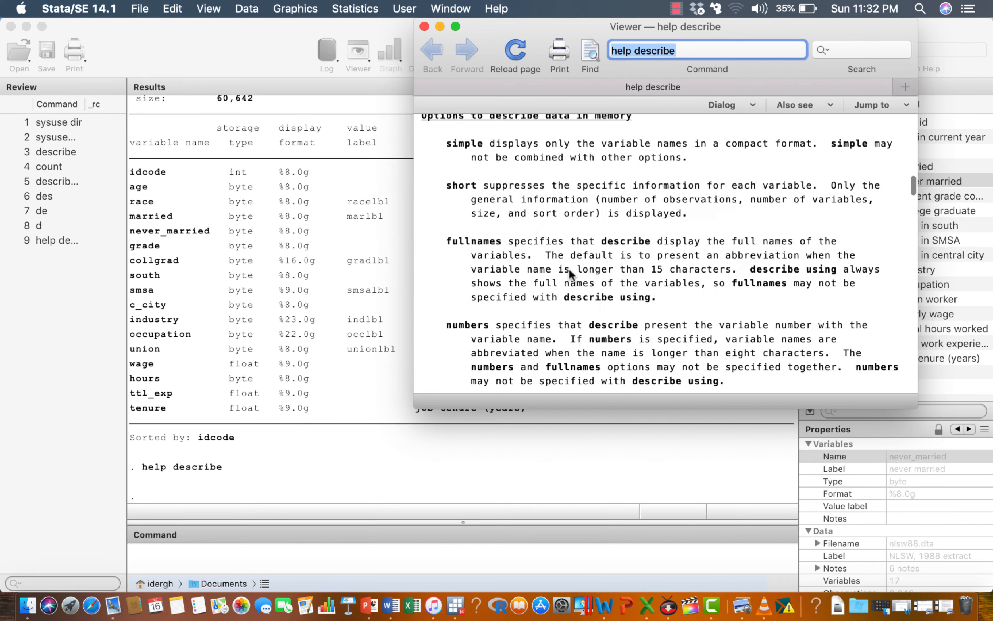
pyautogui.scroll(10, 568, 268)
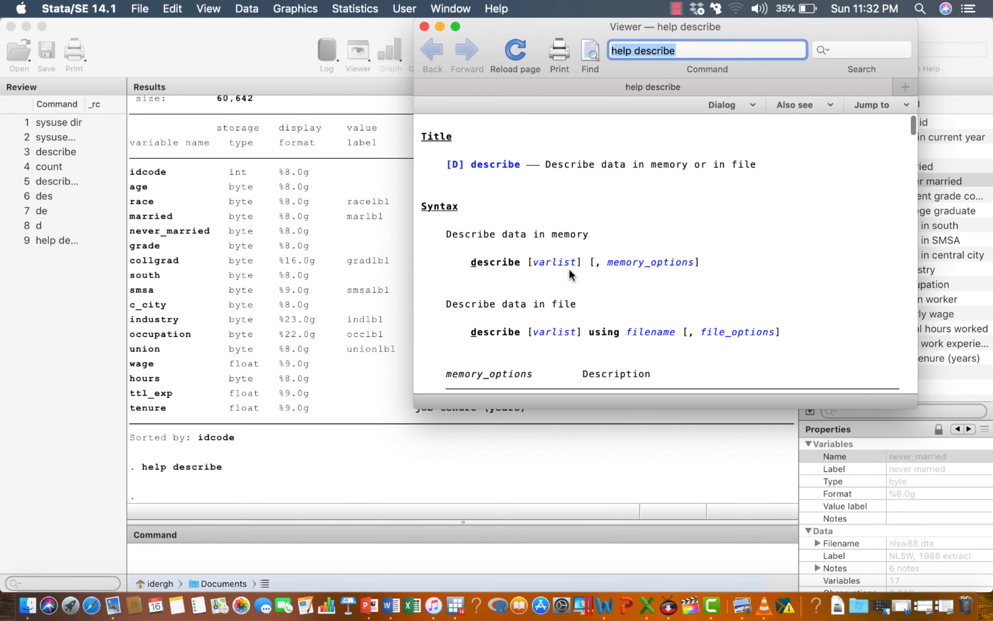
pyautogui.scroll(-10, 568, 269)
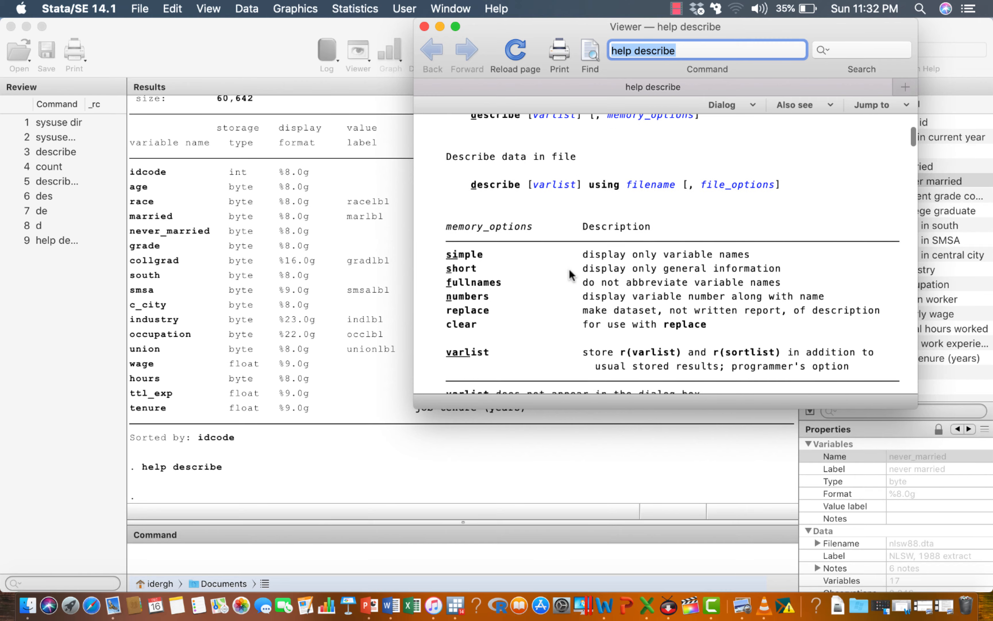
pyautogui.scroll(-10, 570, 272)
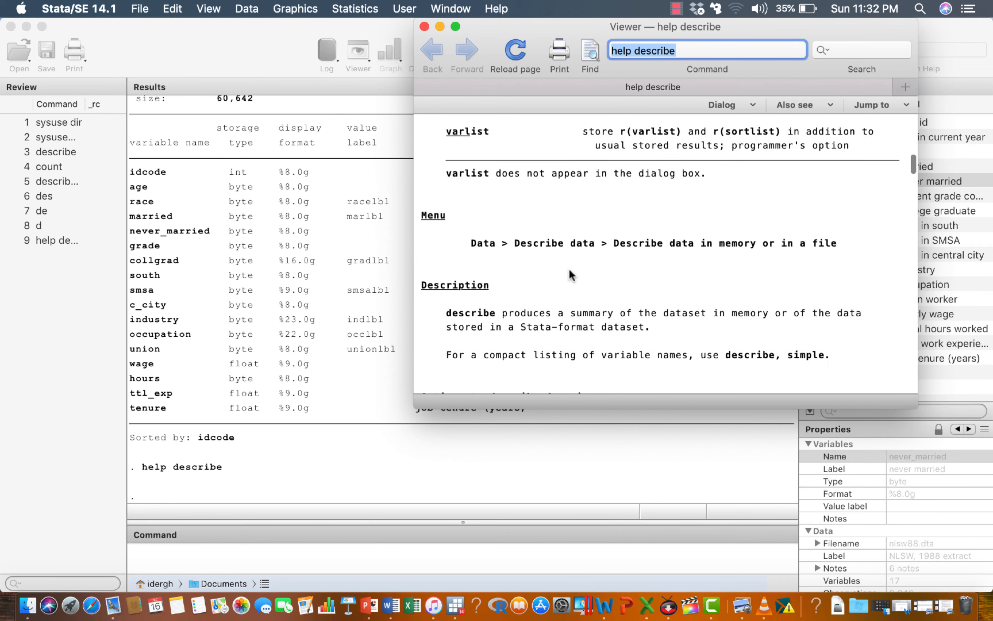
pyautogui.scroll(-10, 570, 275)
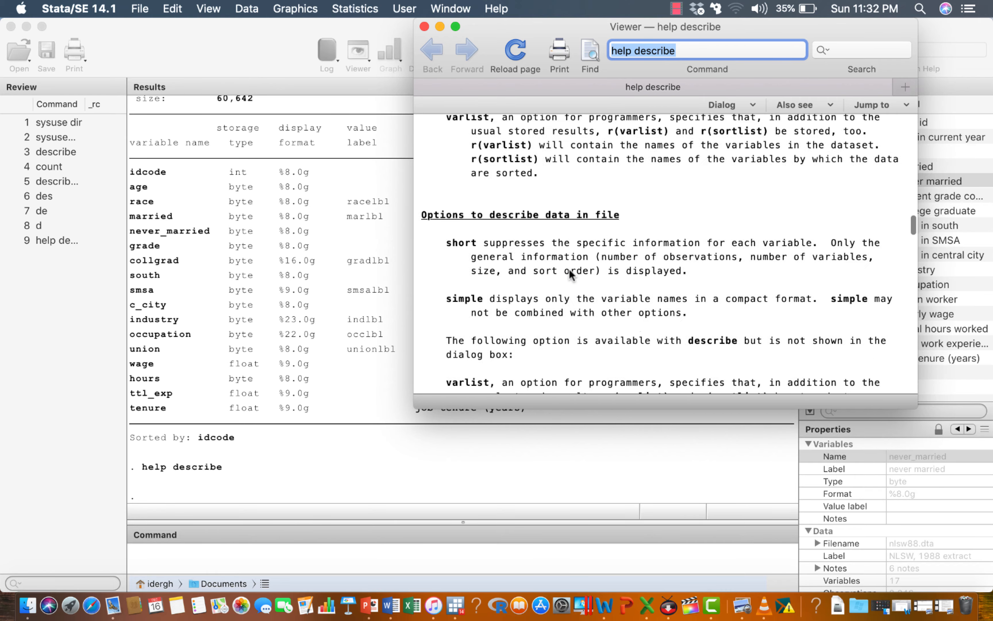
pyautogui.scroll(20, 569, 271)
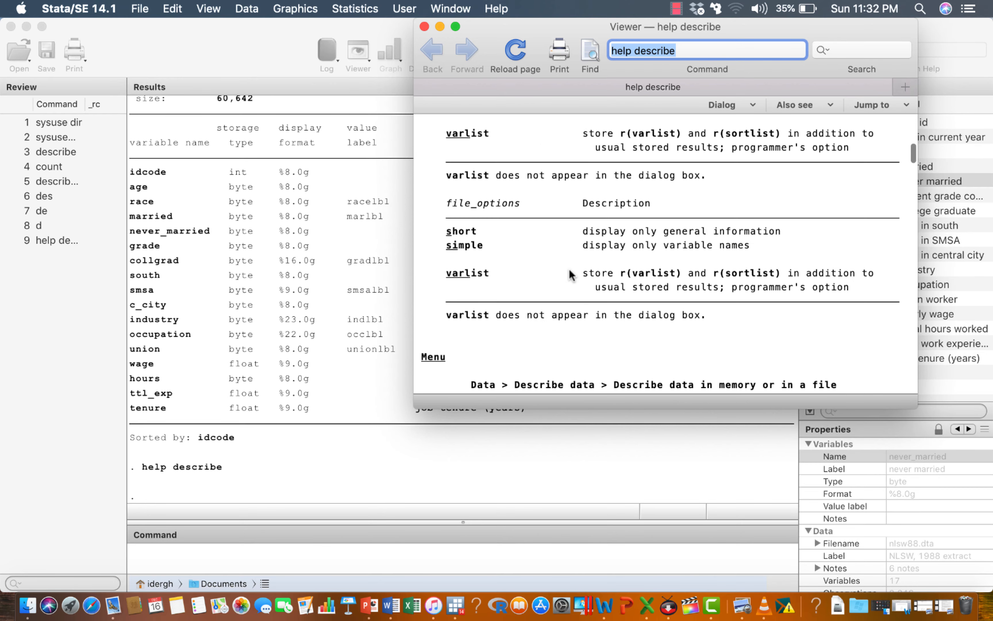
pyautogui.scroll(-3, 512, 275)
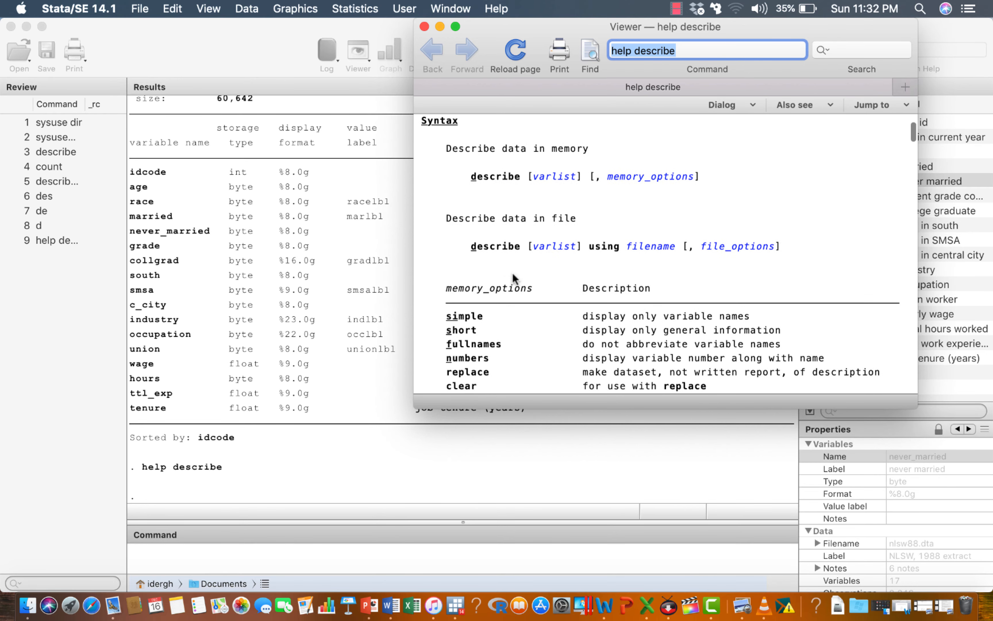
pyautogui.scroll(3, 513, 275)
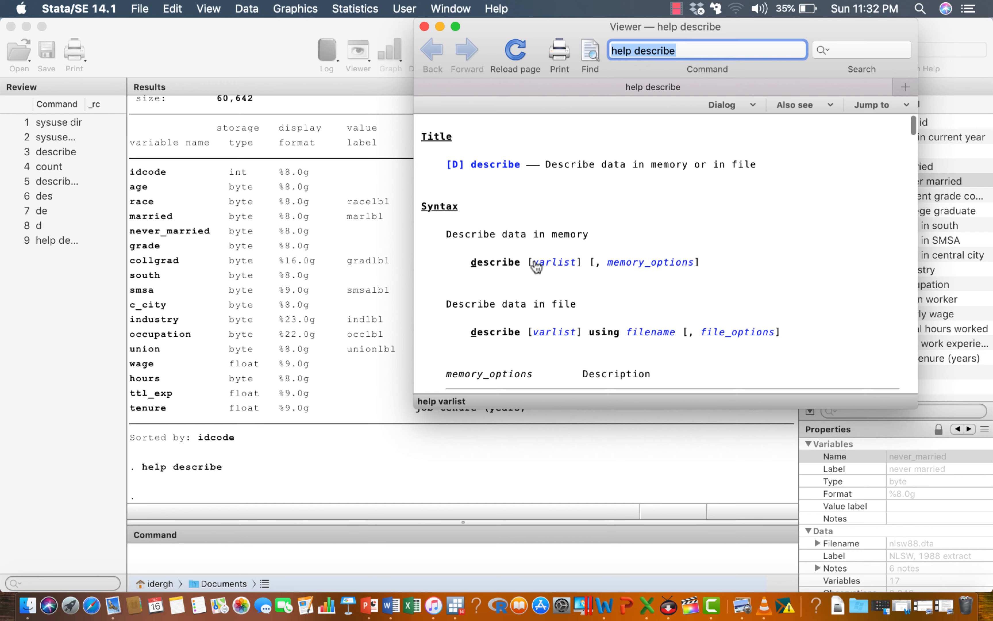
pyautogui.scroll(-2, 628, 271)
pyautogui.scroll(-6, 628, 271)
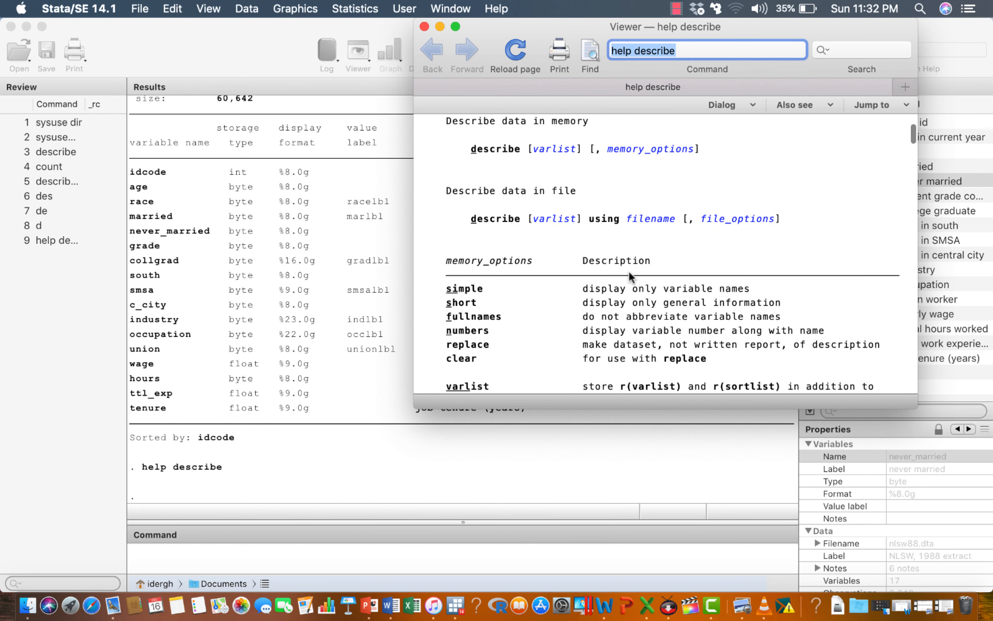
pyautogui.scroll(3, 628, 271)
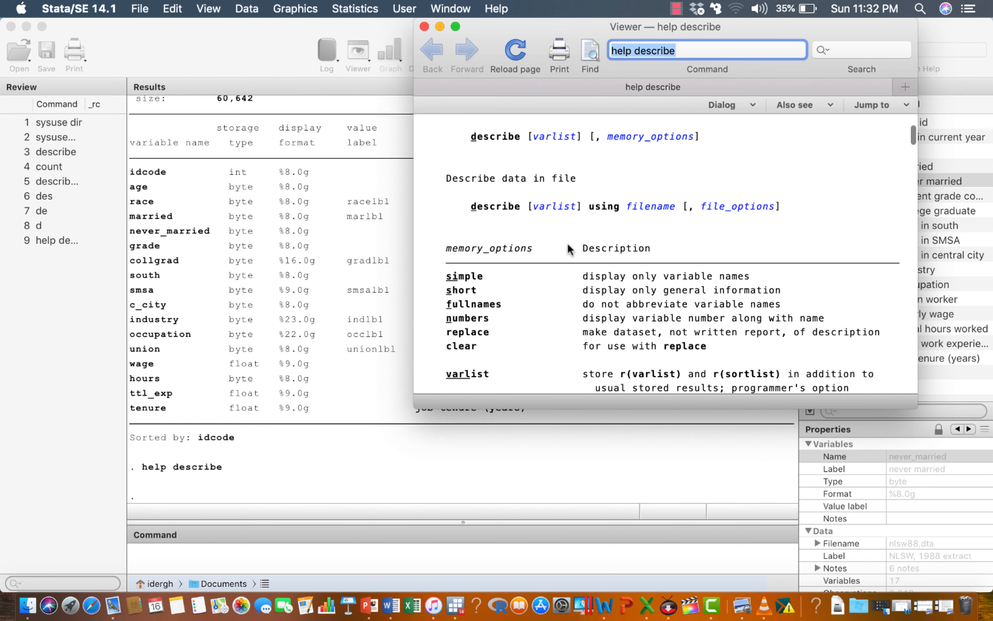
pyautogui.scroll(-2, 512, 276)
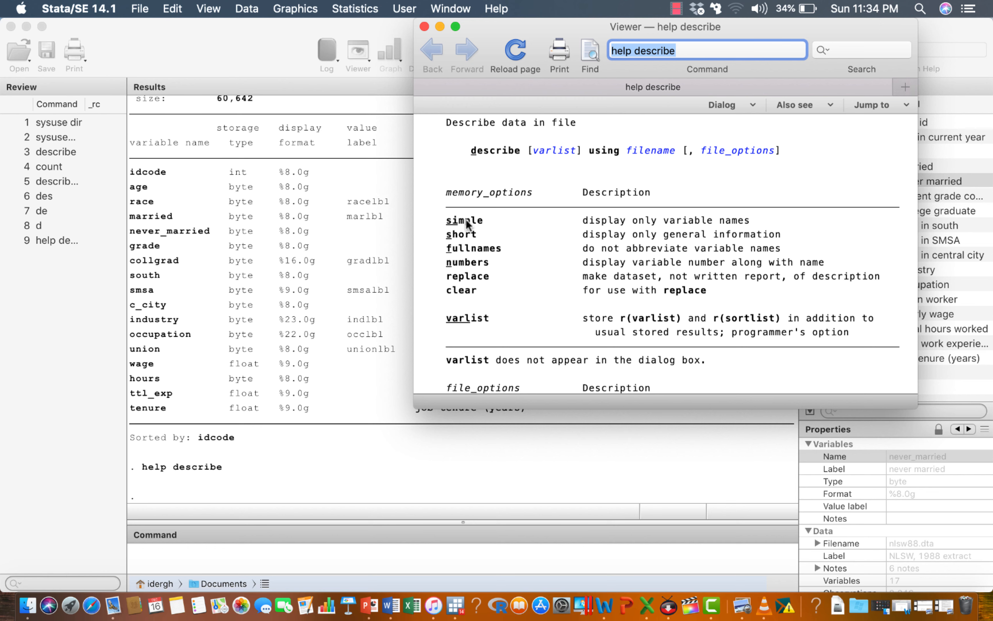
pyautogui.click(424, 25)
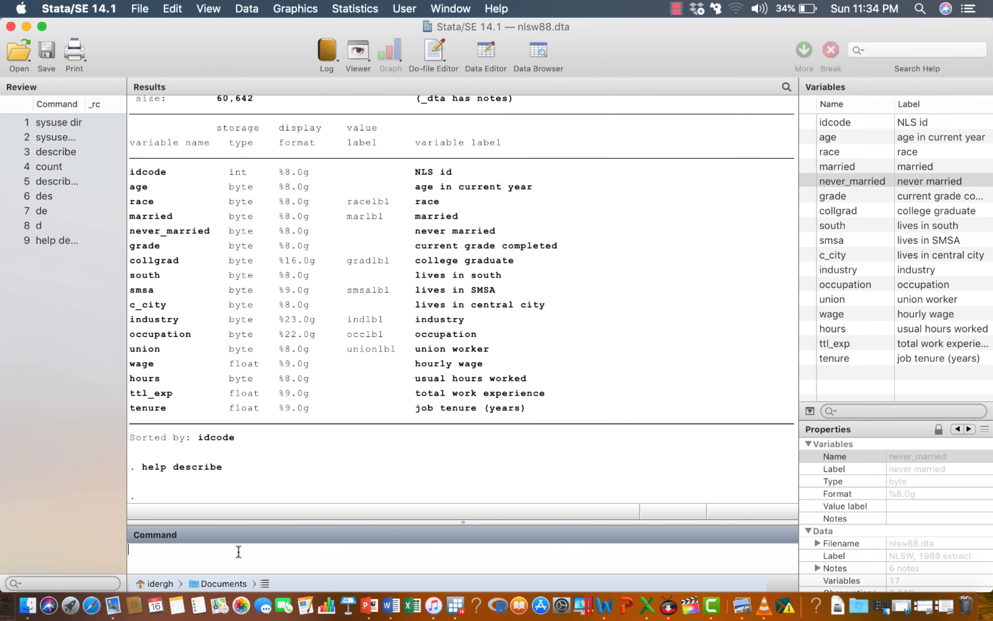
# - List only the dataset's variable names by running d with the abbreviated simple option, si
pyautogui.write('d,')
pyautogui.write('si')
pyautogui.press('Return')
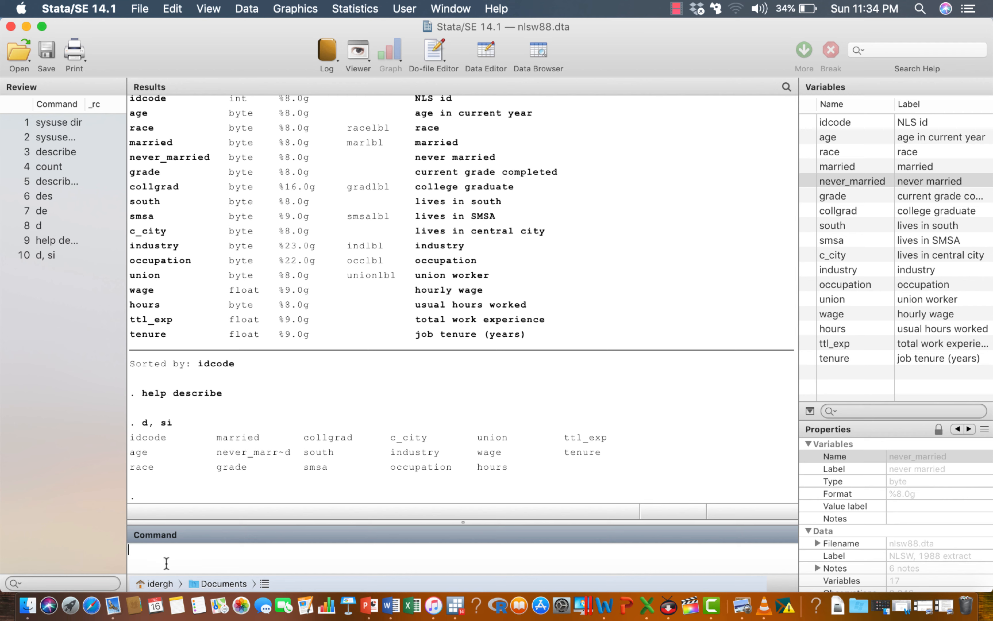
# - List only the names of age, race, married, never_married and grade using d with the si option
pyautogui.write('d')
pyautogui.click(808, 137)
pyautogui.click(808, 151)
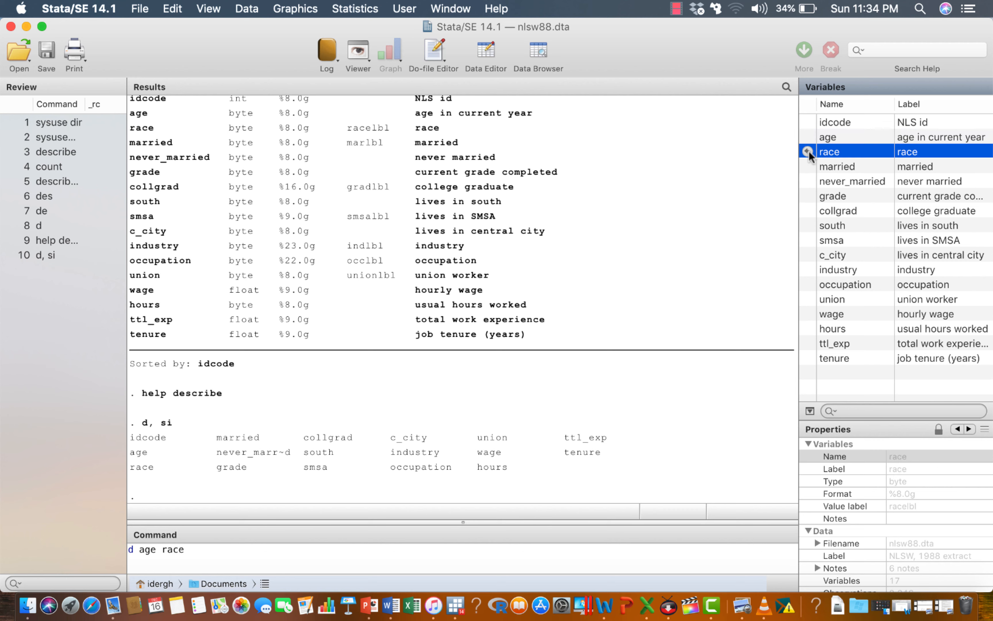
pyautogui.click(807, 166)
pyautogui.click(807, 181)
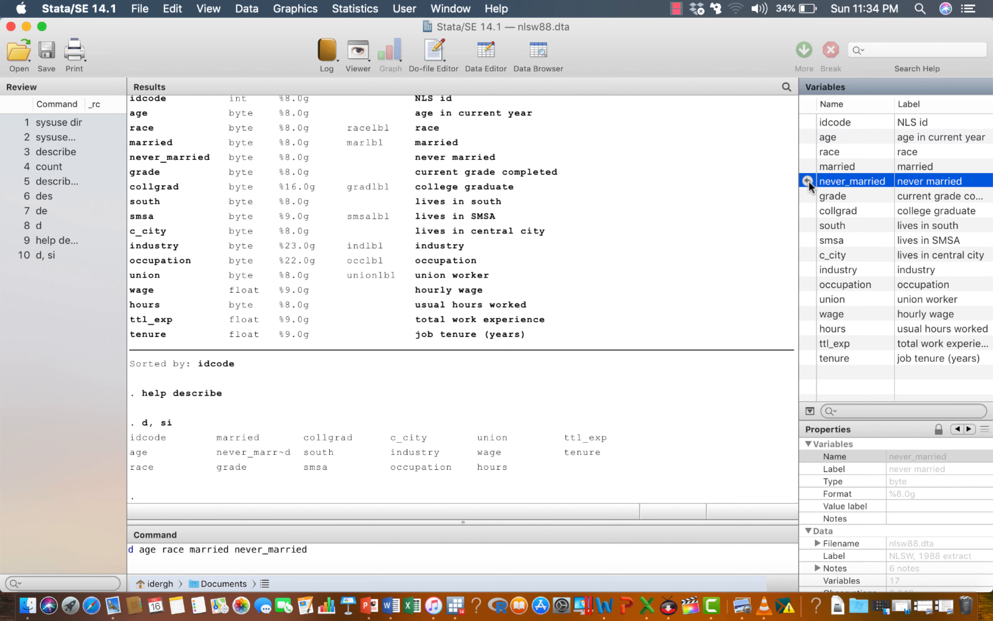
pyautogui.click(808, 196)
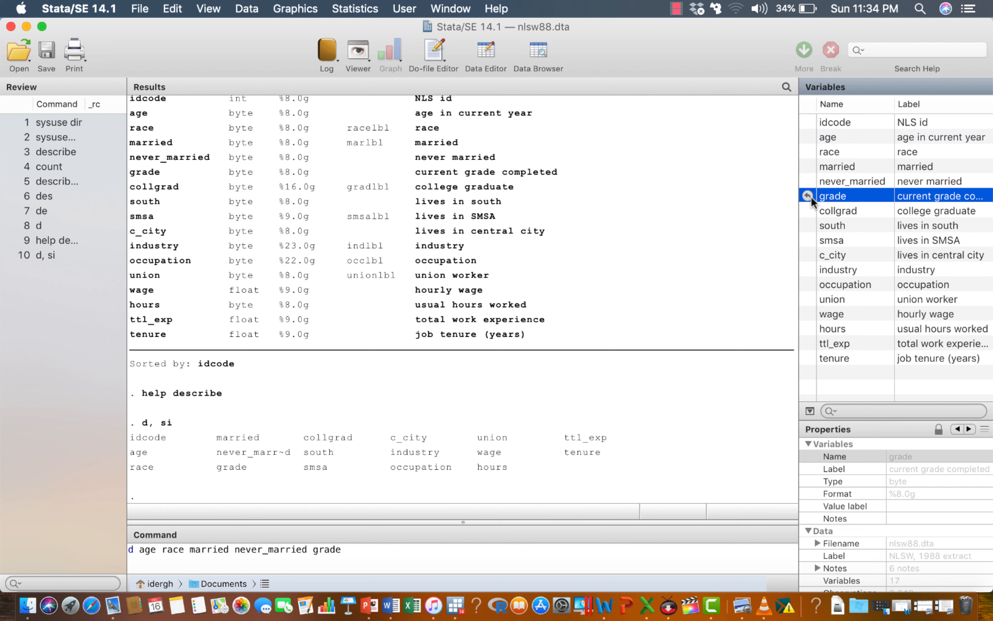
pyautogui.click(362, 557)
pyautogui.write(',')
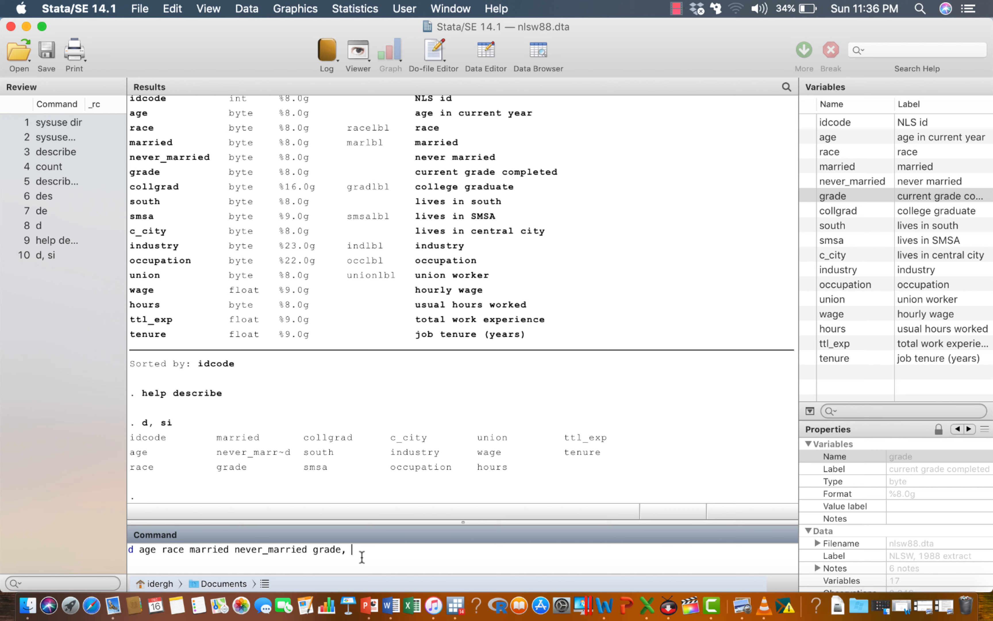
pyautogui.write('si')
pyautogui.press('Return')
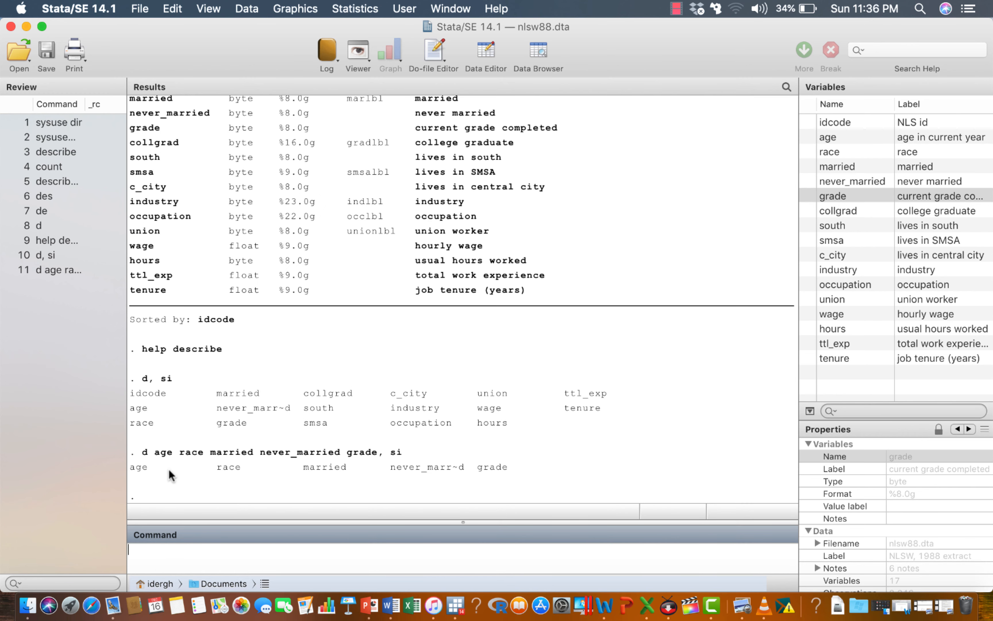
# - Highlight the variables in the five-variable command and compare them with the names listed in its output
pyautogui.moveTo(157, 455); pyautogui.dragTo(174, 455)
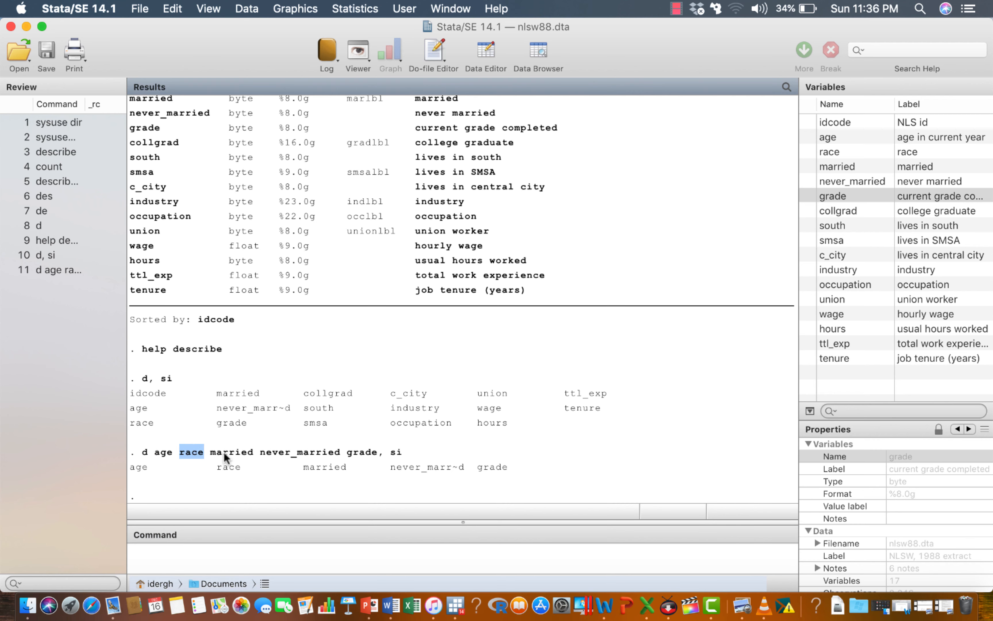
pyautogui.moveTo(211, 452); pyautogui.dragTo(274, 453)
pyautogui.click(351, 452)
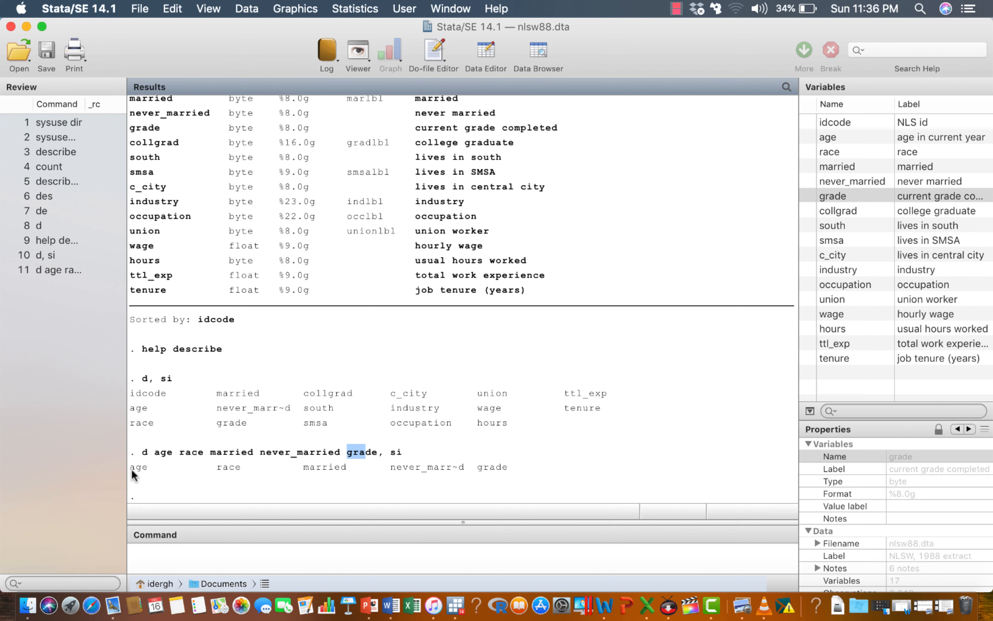
pyautogui.moveTo(131, 470); pyautogui.dragTo(494, 467)
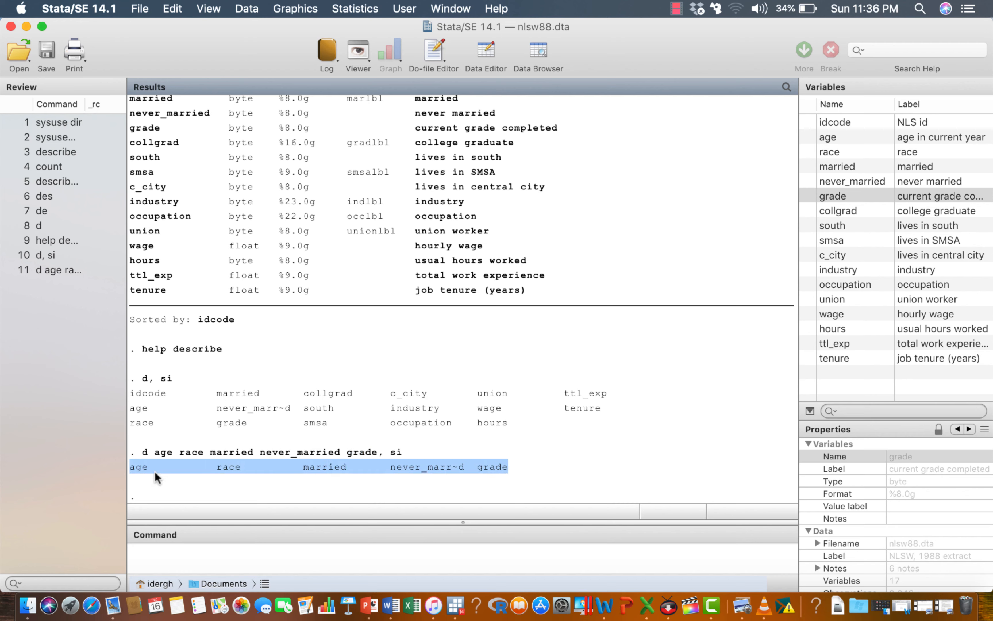
pyautogui.click(137, 466)
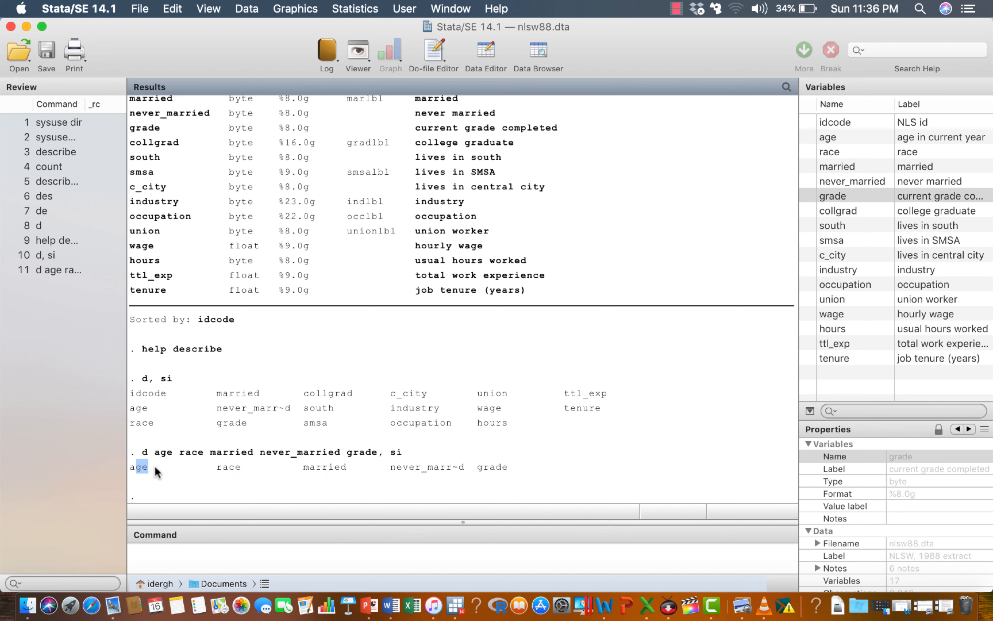
pyautogui.moveTo(213, 466); pyautogui.dragTo(508, 466)
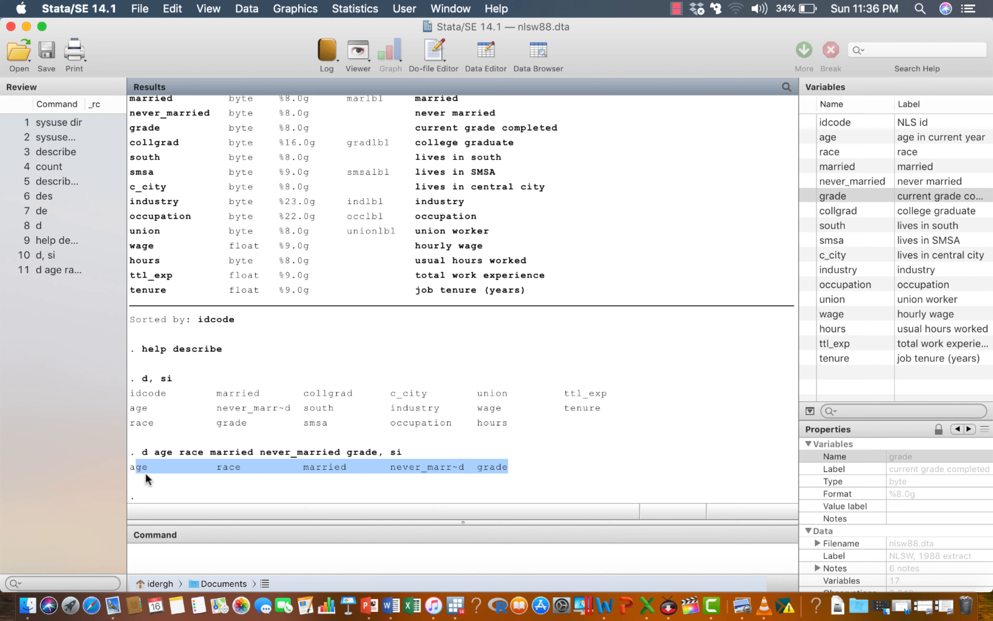
pyautogui.click(133, 468)
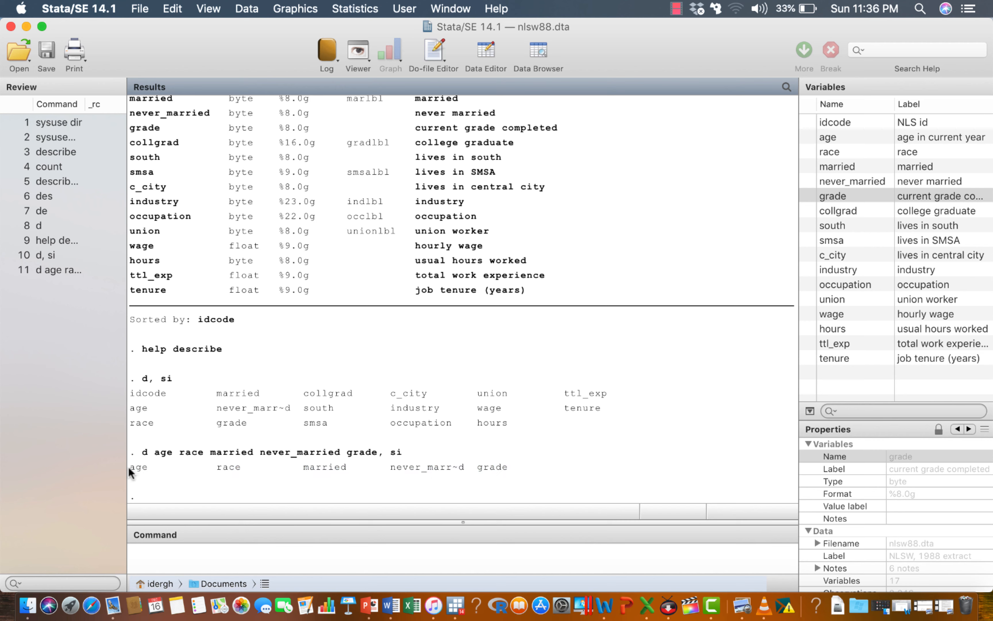
pyautogui.moveTo(174, 469); pyautogui.dragTo(421, 468)
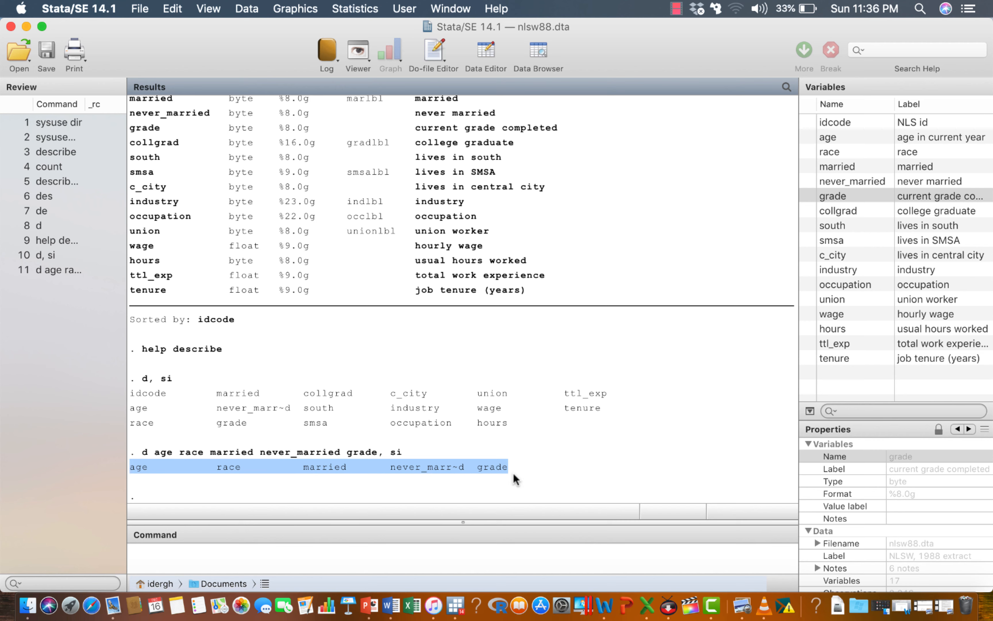
pyautogui.click(346, 480)
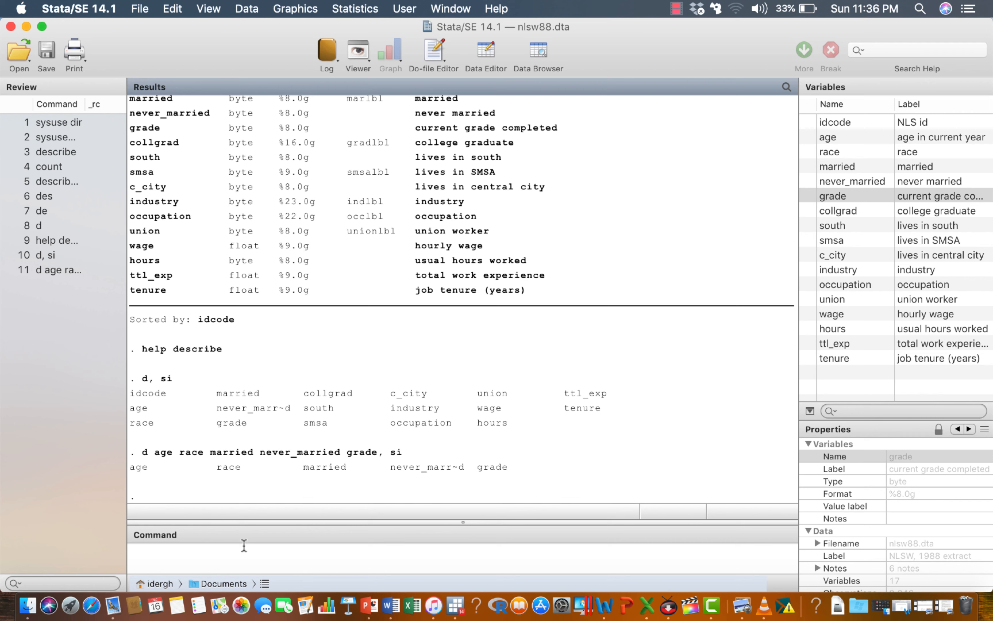
# - Show only the dataset's general information by running d with the abbreviated short option, s
pyautogui.click(206, 555)
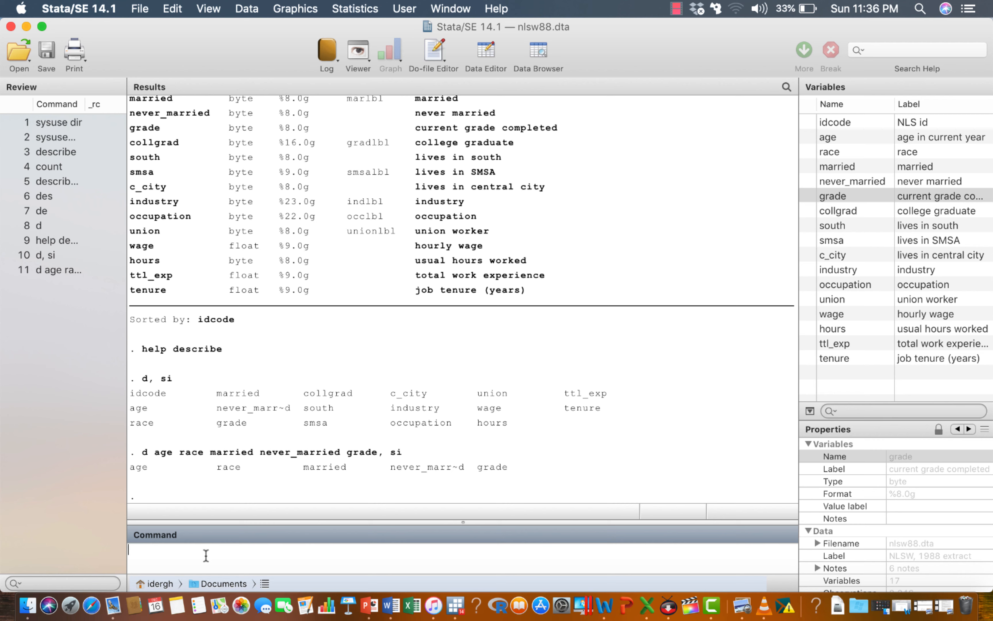
pyautogui.write('d, s')
pyautogui.press('Return')
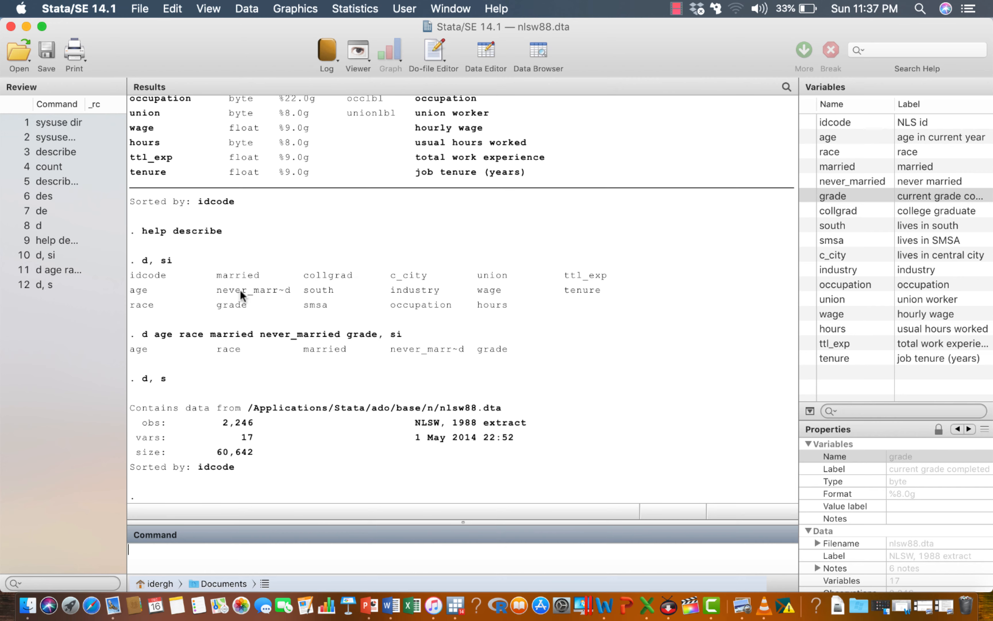
# - Highlight the variable rows in the earlier full description to compare that table with the short output
pyautogui.scroll(5, 240, 290)
pyautogui.scroll(2, 240, 289)
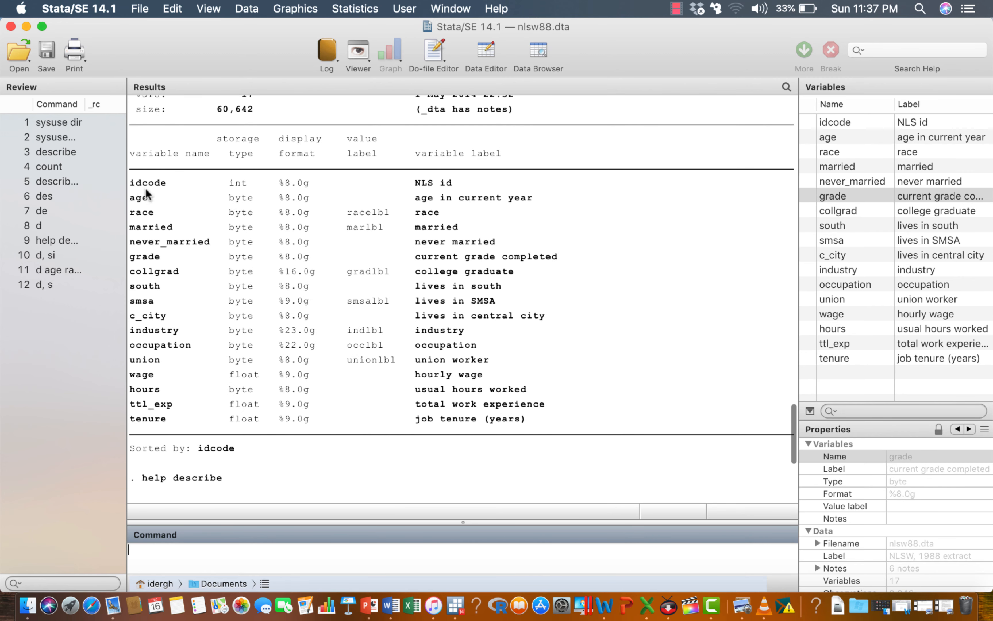
pyautogui.moveTo(132, 184); pyautogui.dragTo(156, 315)
pyautogui.moveTo(249, 187); pyautogui.dragTo(291, 253)
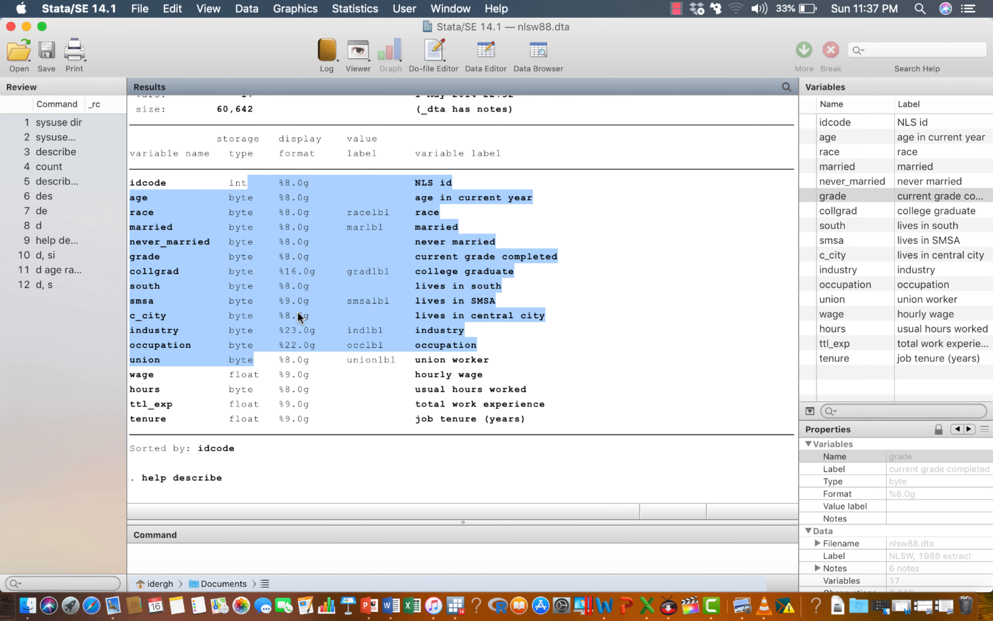
pyautogui.scroll(-5, 391, 316)
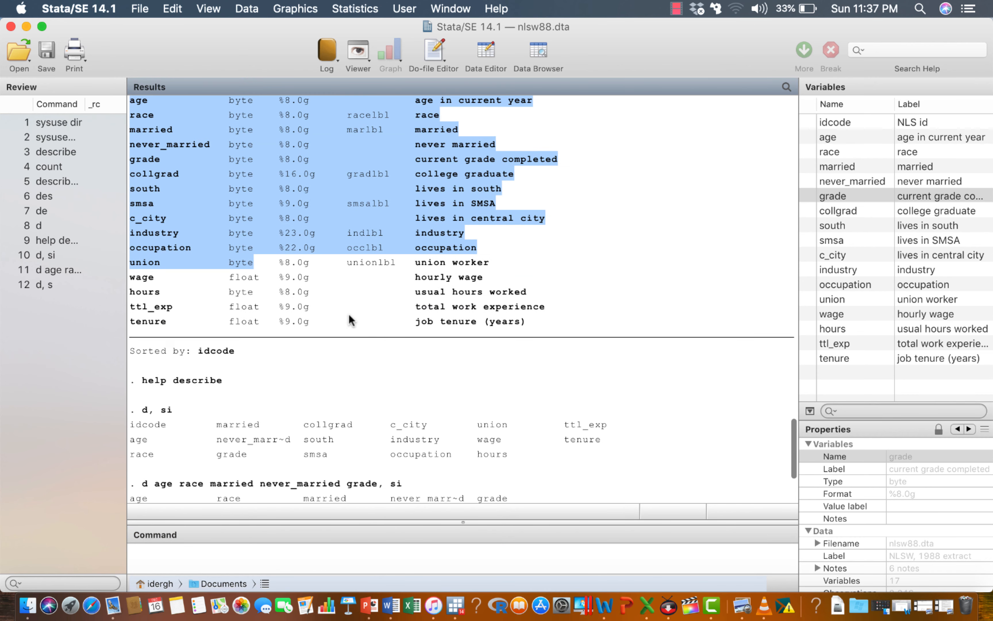
# - Highlight the observation, variable and size details in the full description and the short output to compare them
pyautogui.scroll(-5, 323, 314)
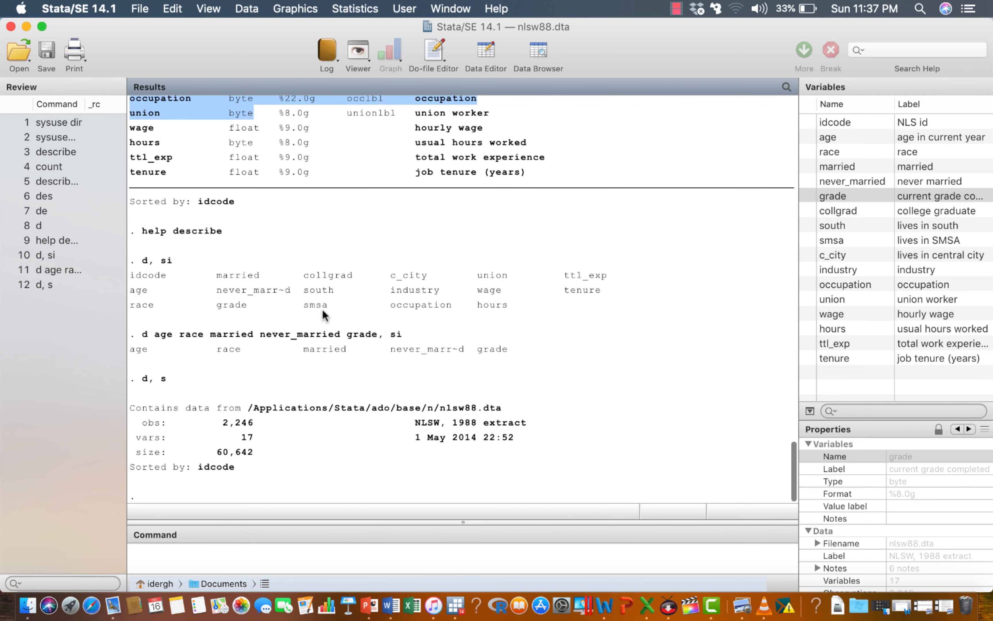
pyautogui.scroll(15, 328, 304)
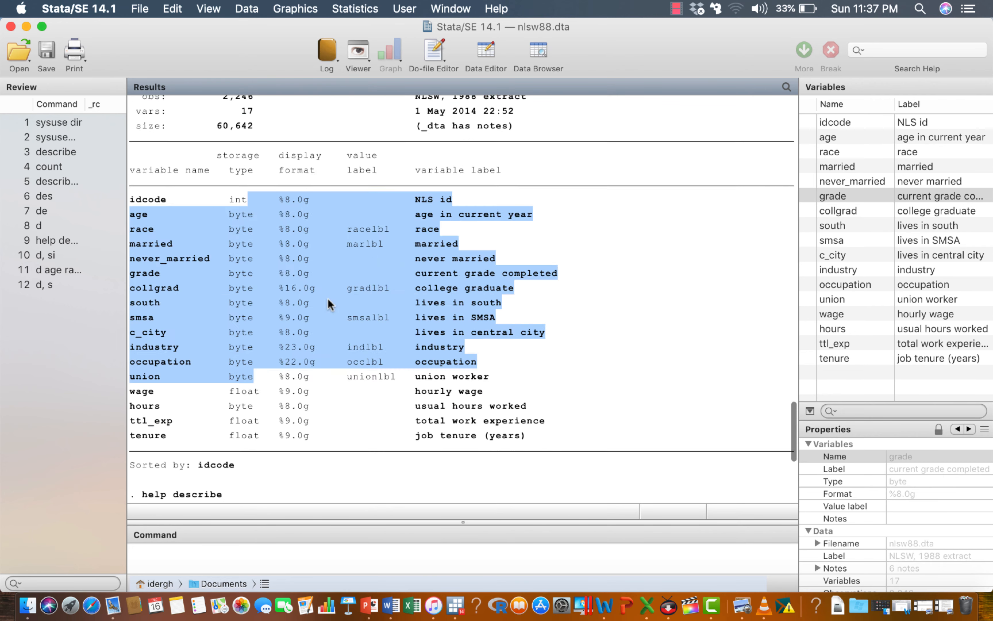
pyautogui.scroll(-8, 328, 303)
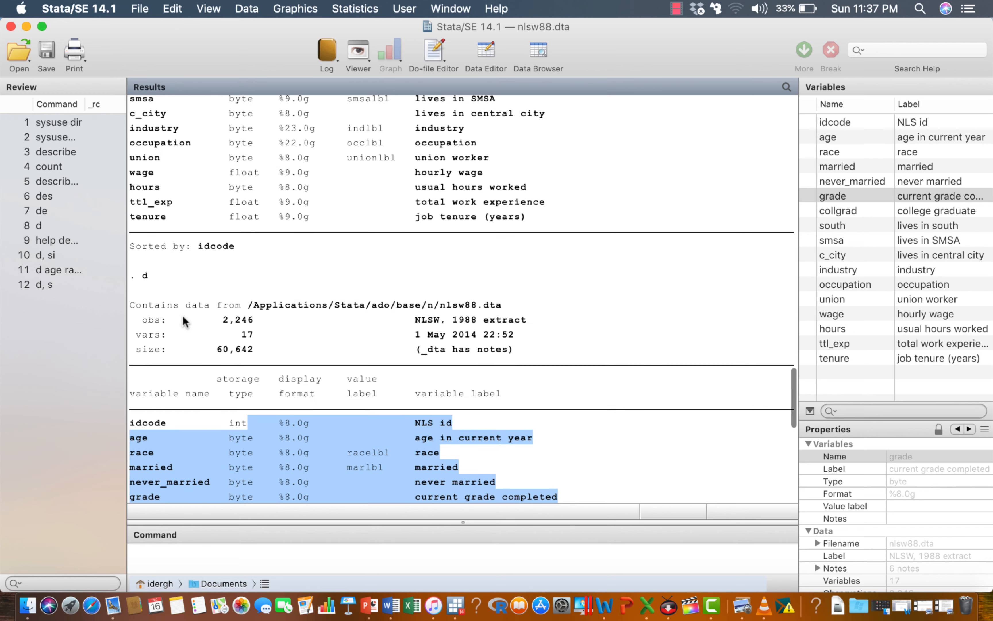
pyautogui.moveTo(143, 316); pyautogui.dragTo(512, 350)
pyautogui.scroll(-15, 440, 402)
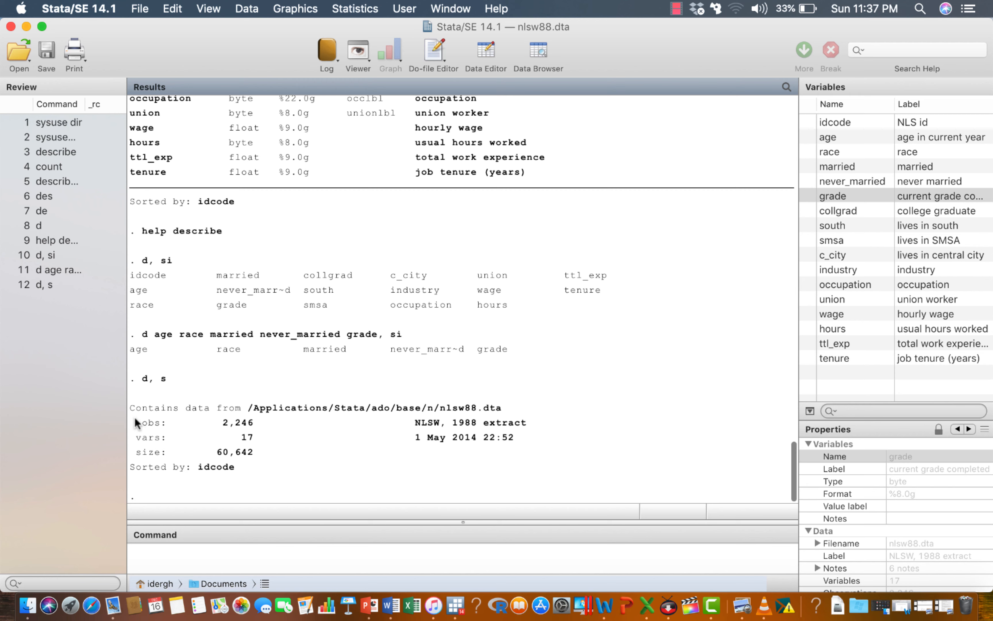
pyautogui.moveTo(140, 424); pyautogui.dragTo(519, 446)
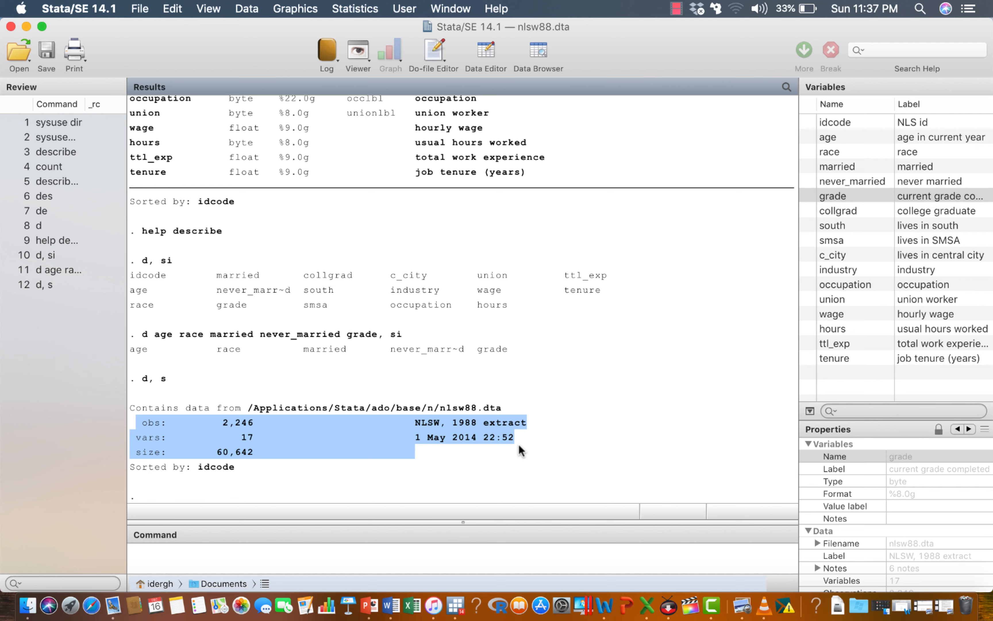
pyautogui.moveTo(519, 444); pyautogui.dragTo(528, 457)
pyautogui.click(288, 474)
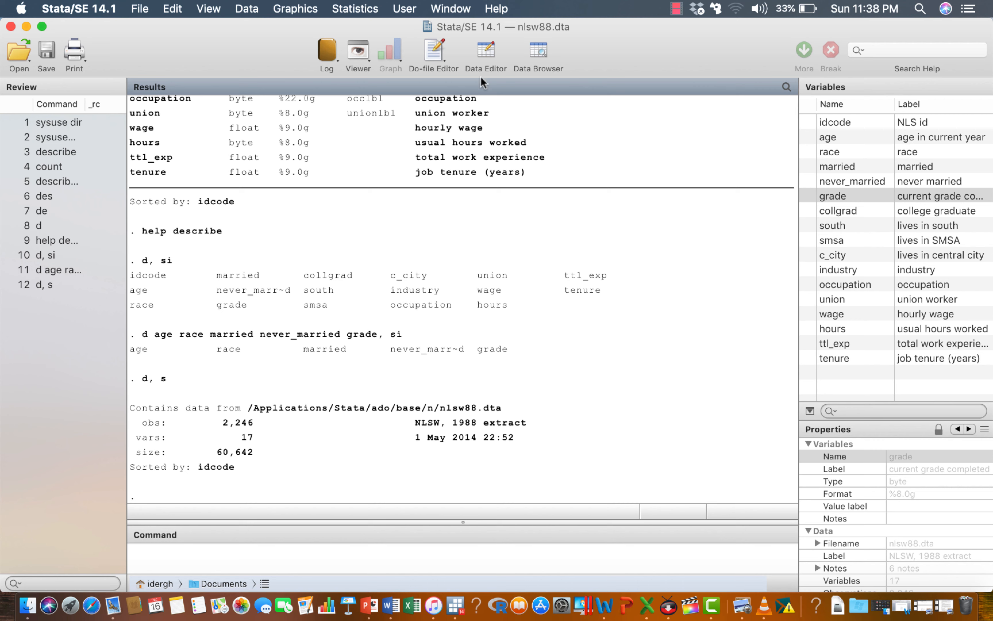
# - Open the nlsw88 dataset in the Data Editor's edit mode and look over its first observations
pyautogui.click(487, 50)
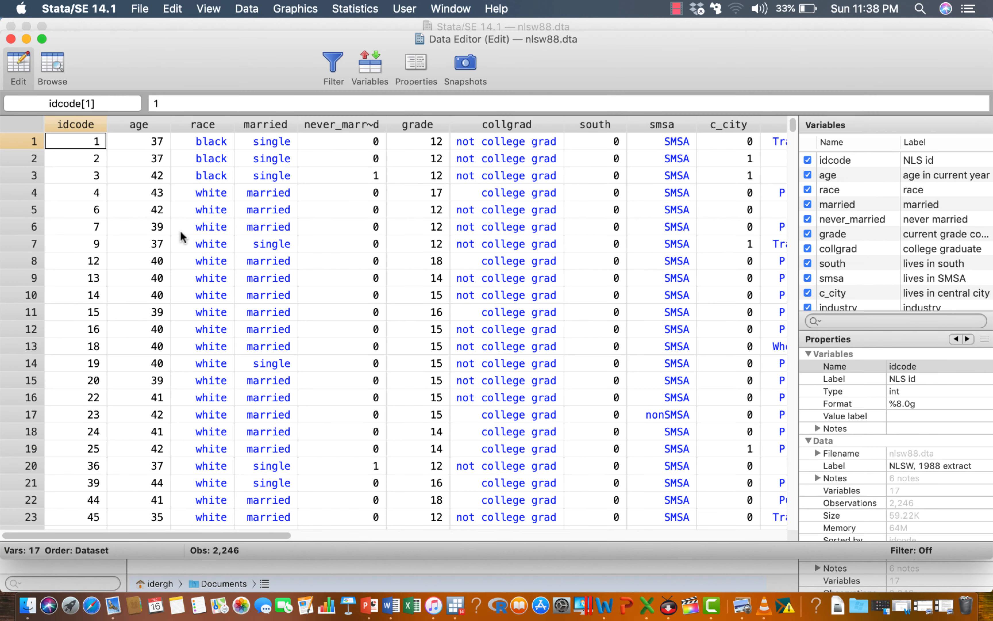
pyautogui.scroll(-1, 162, 205)
pyautogui.scroll(-3, 162, 206)
pyautogui.scroll(4, 162, 205)
# - Select the first five observation rows one at a time to examine how each row represents a single case
pyautogui.click(88, 180)
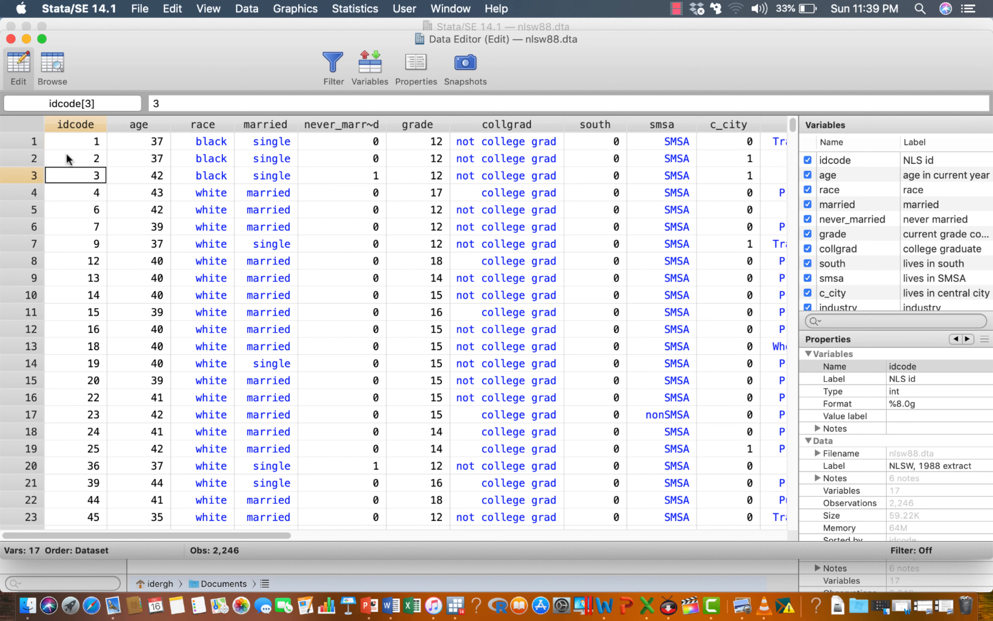
pyautogui.click(25, 144)
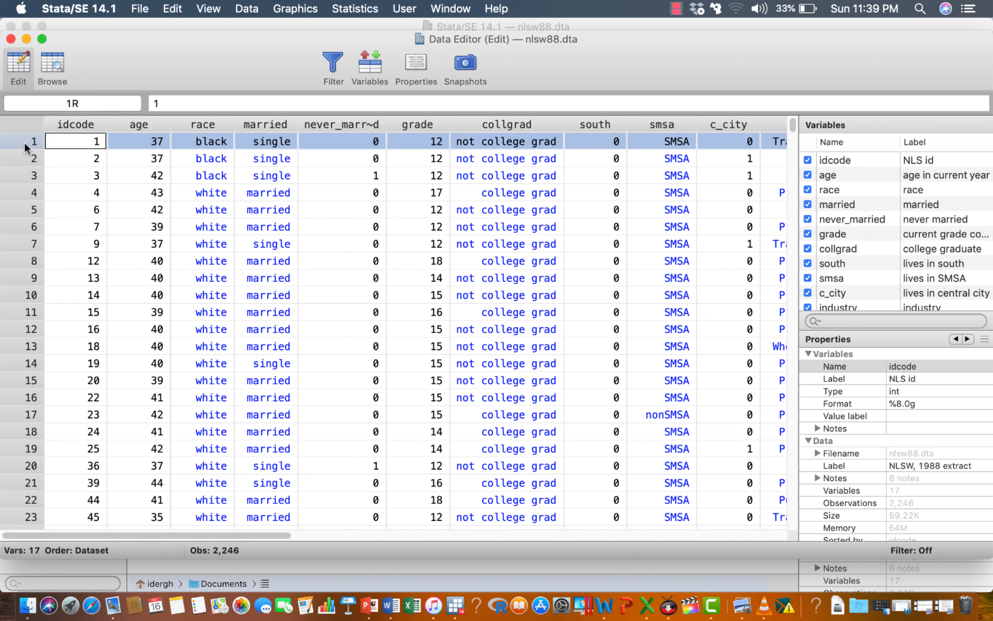
pyautogui.click(26, 159)
pyautogui.click(29, 176)
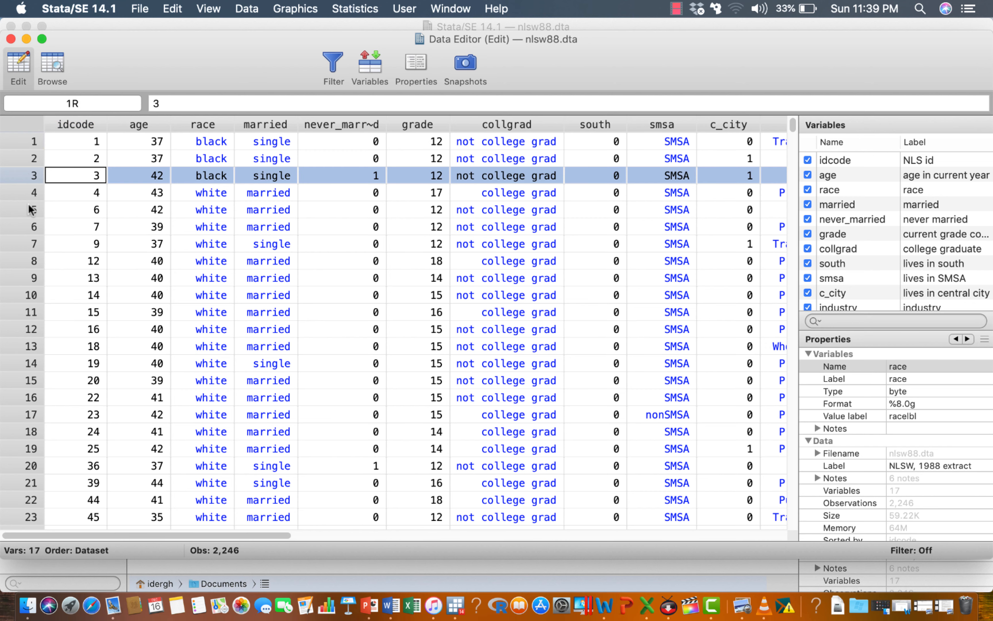
pyautogui.click(32, 209)
pyautogui.click(31, 195)
pyautogui.click(28, 177)
pyautogui.click(27, 160)
pyautogui.click(28, 143)
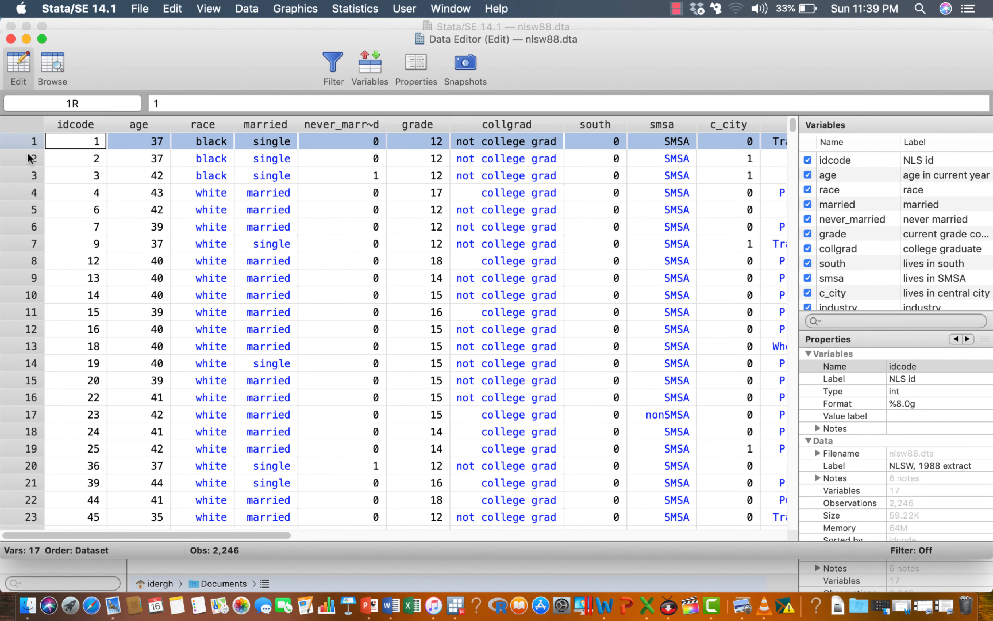
pyautogui.click(28, 160)
pyautogui.click(28, 143)
pyautogui.click(26, 161)
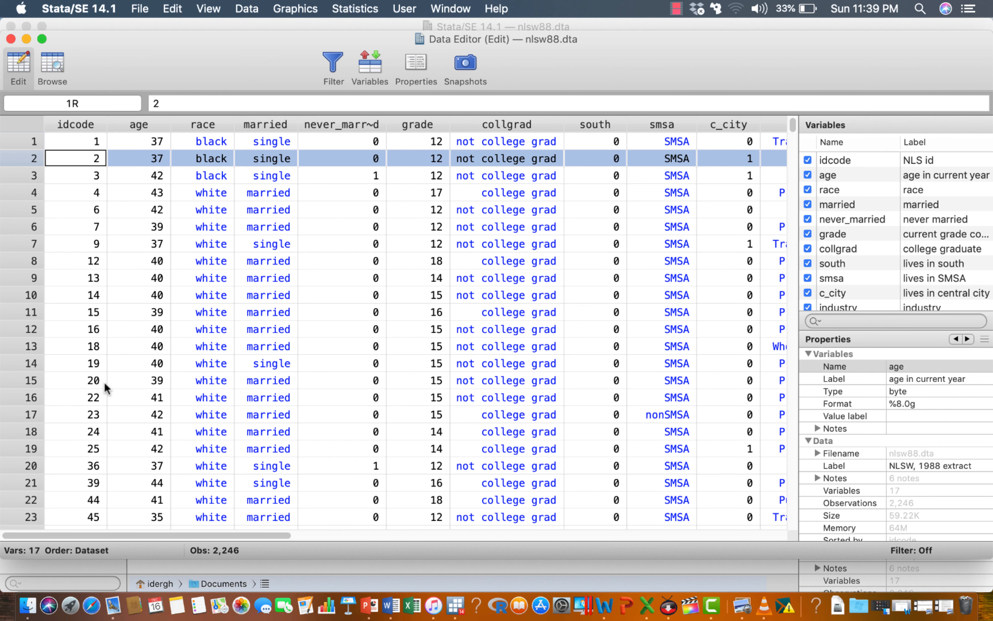
# - Select the idcode, age, race, married, never_married and collgrad columns in turn to examine how variables are laid out
pyautogui.click(87, 121)
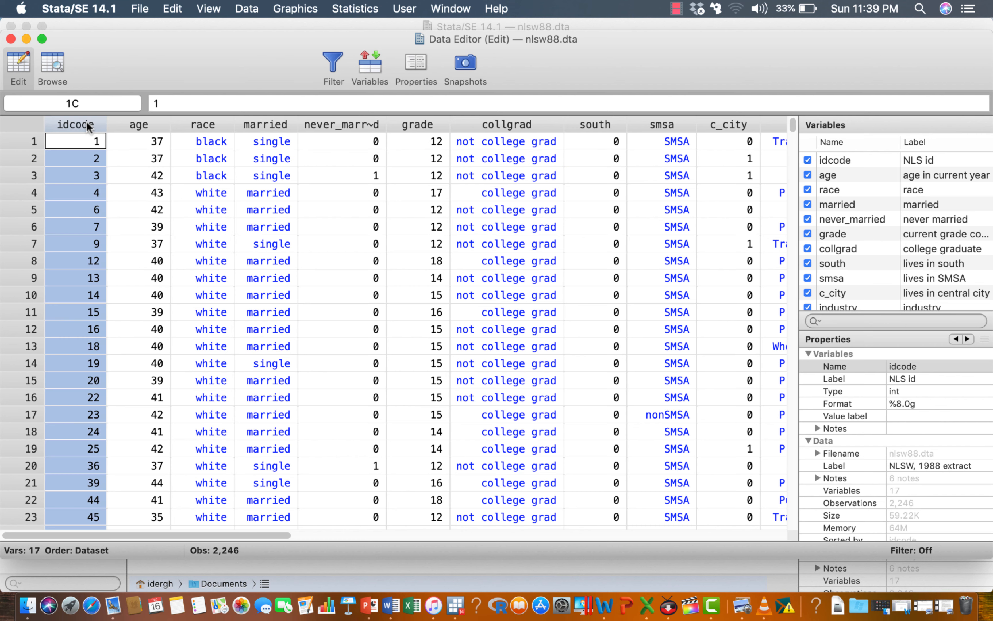
pyautogui.click(137, 124)
pyautogui.click(199, 127)
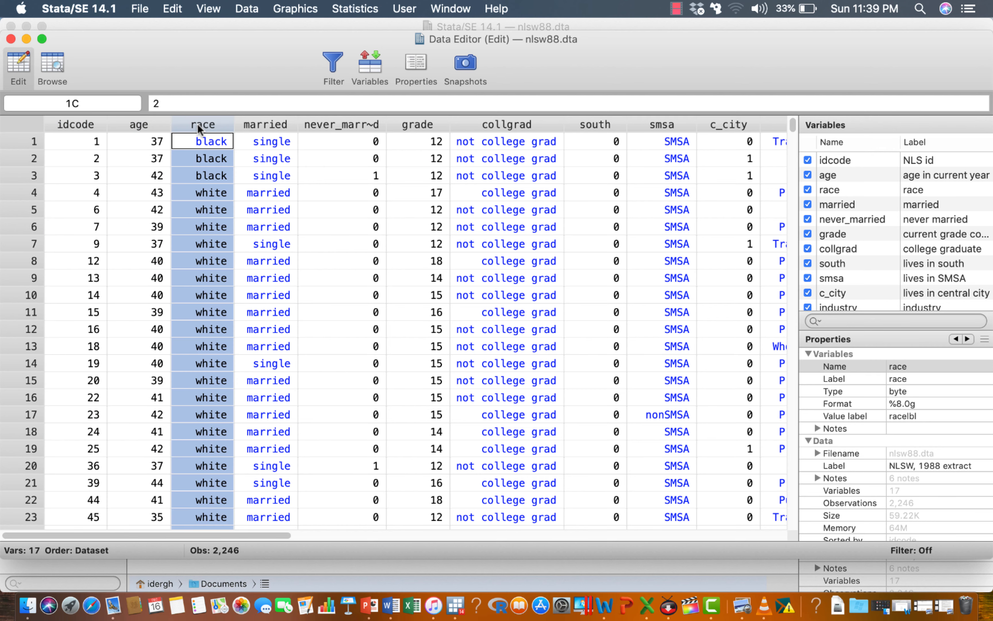
pyautogui.click(269, 126)
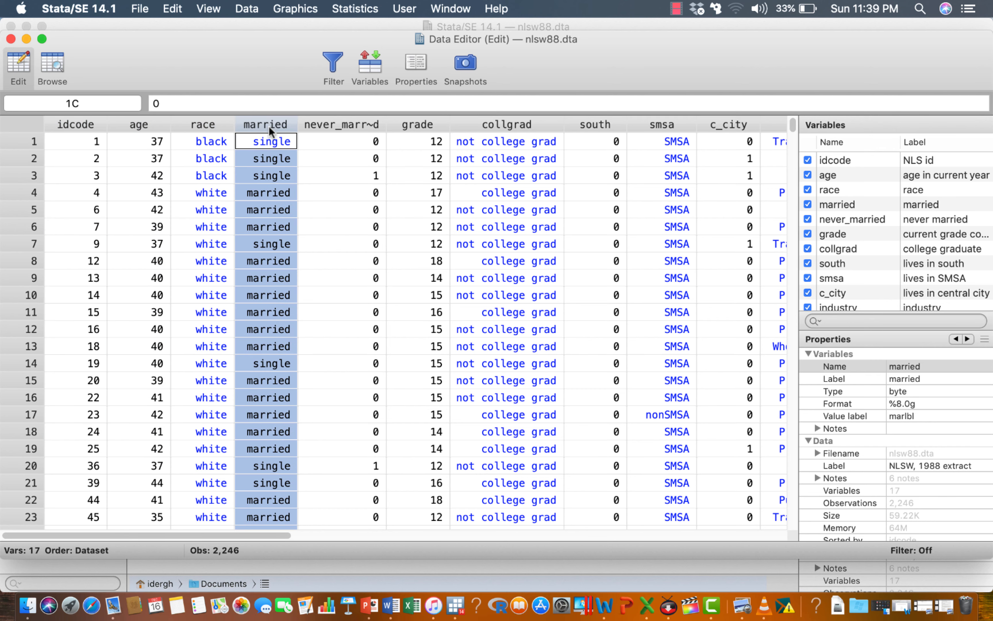
pyautogui.click(329, 125)
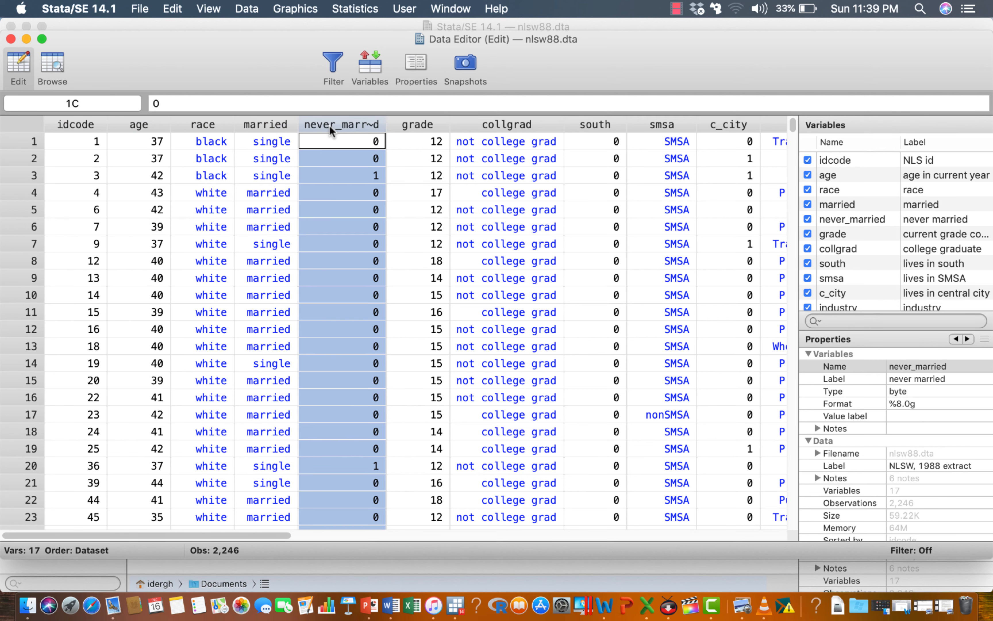
pyautogui.click(497, 123)
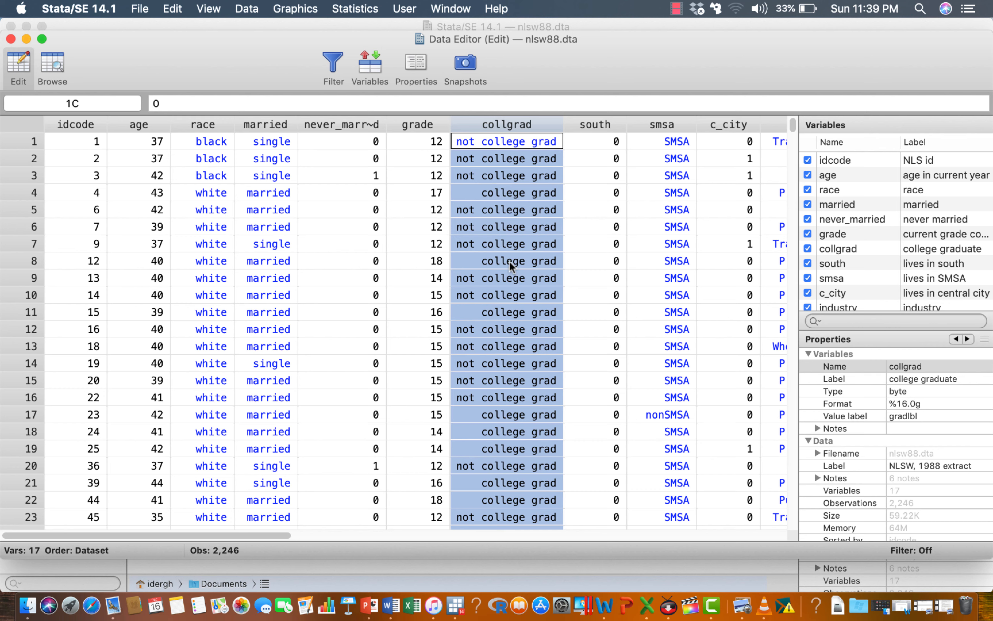
pyautogui.scroll(-5, 509, 261)
pyautogui.scroll(5, 508, 261)
pyautogui.click(265, 124)
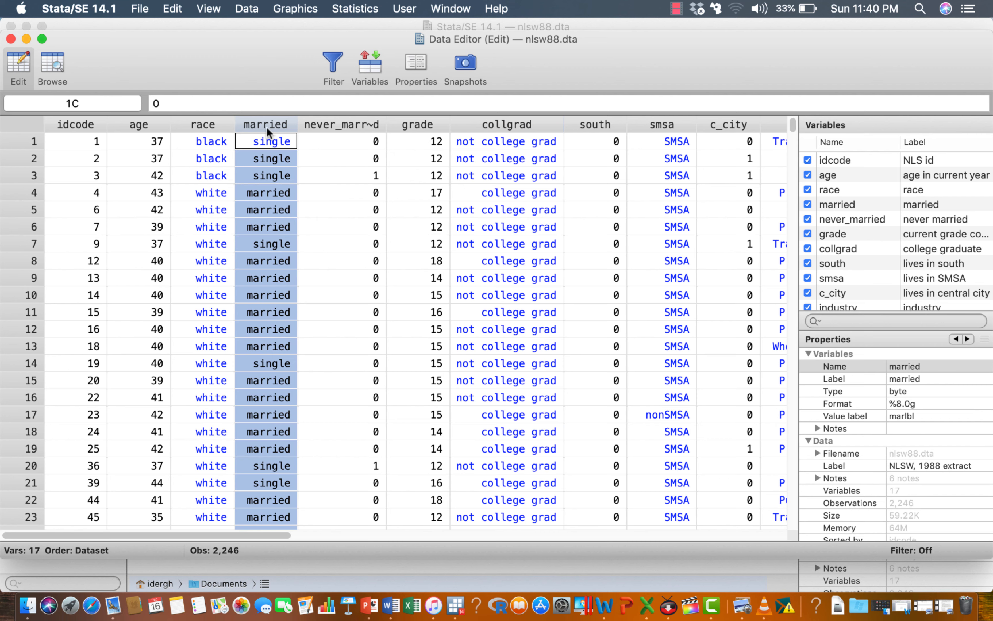
pyautogui.click(340, 224)
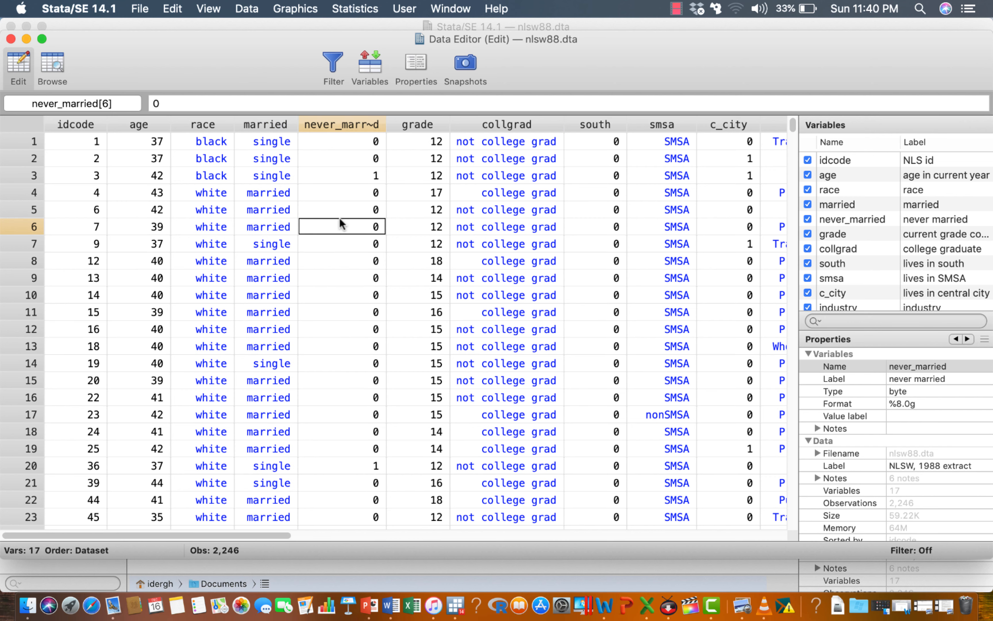
# - Replace the never_married values of observations 1 and 2 with the missing value "."
pyautogui.click(374, 146)
pyautogui.write('.')
pyautogui.press('Return')
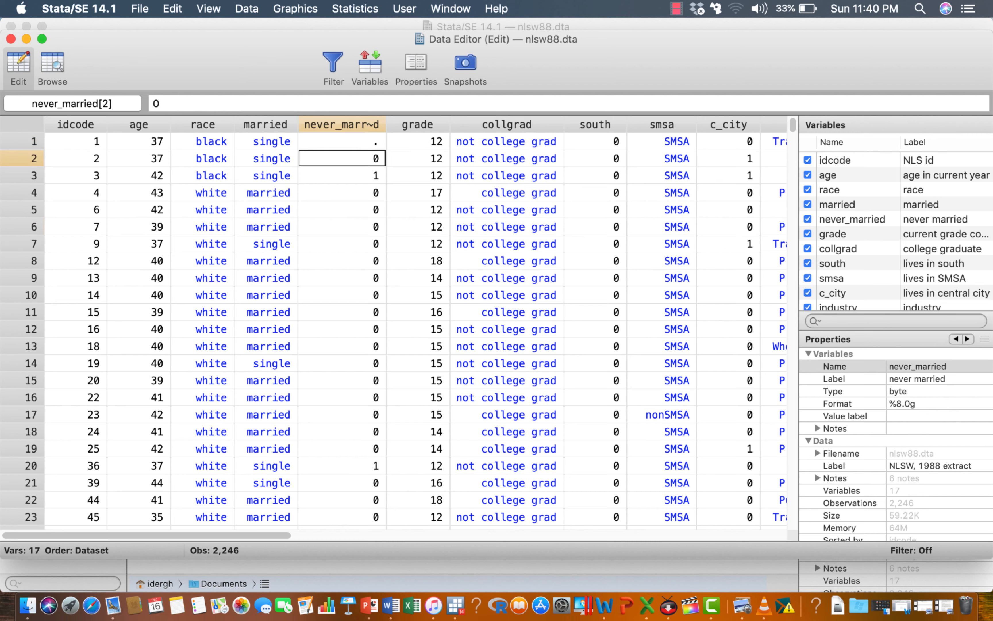
pyautogui.write('.')
pyautogui.press('Return')
# - Restore never_married to 0 in observations 1 and 2
pyautogui.press('Up')
pyautogui.press('Up')
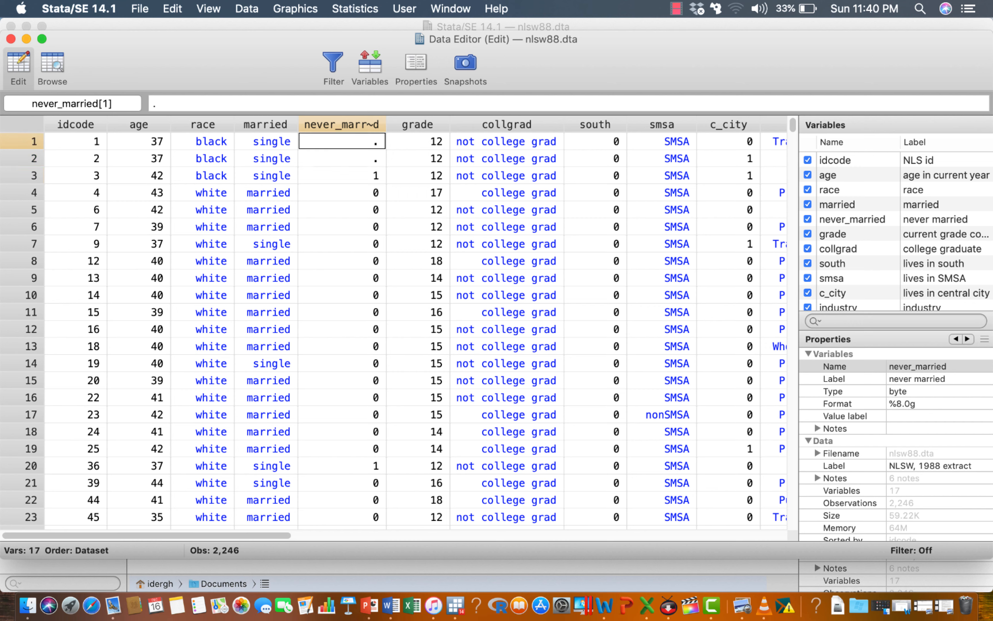
pyautogui.write('0')
pyautogui.press('Return')
pyautogui.write('0')
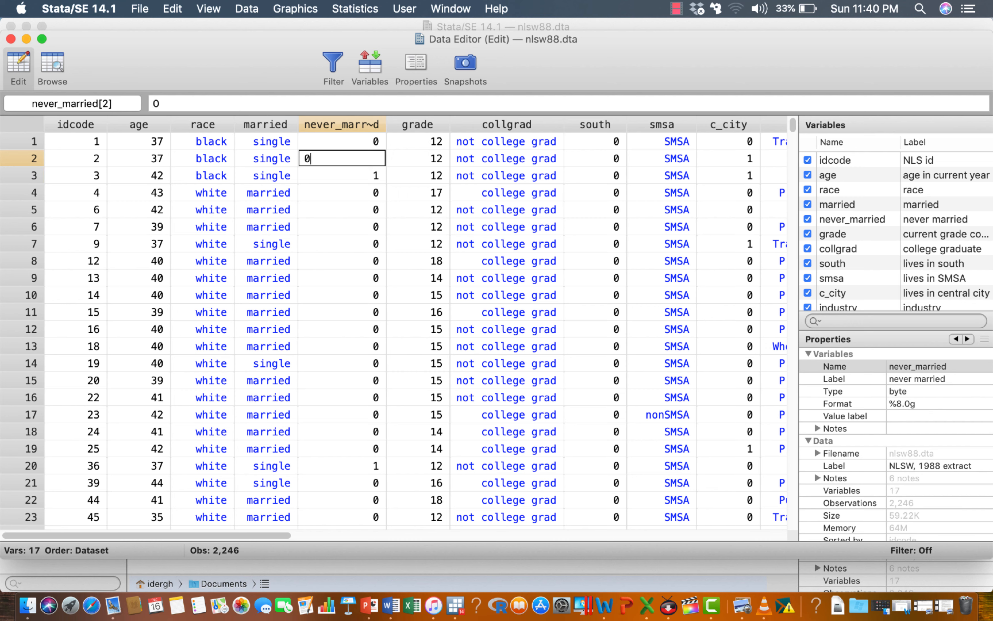
pyautogui.press('Return')
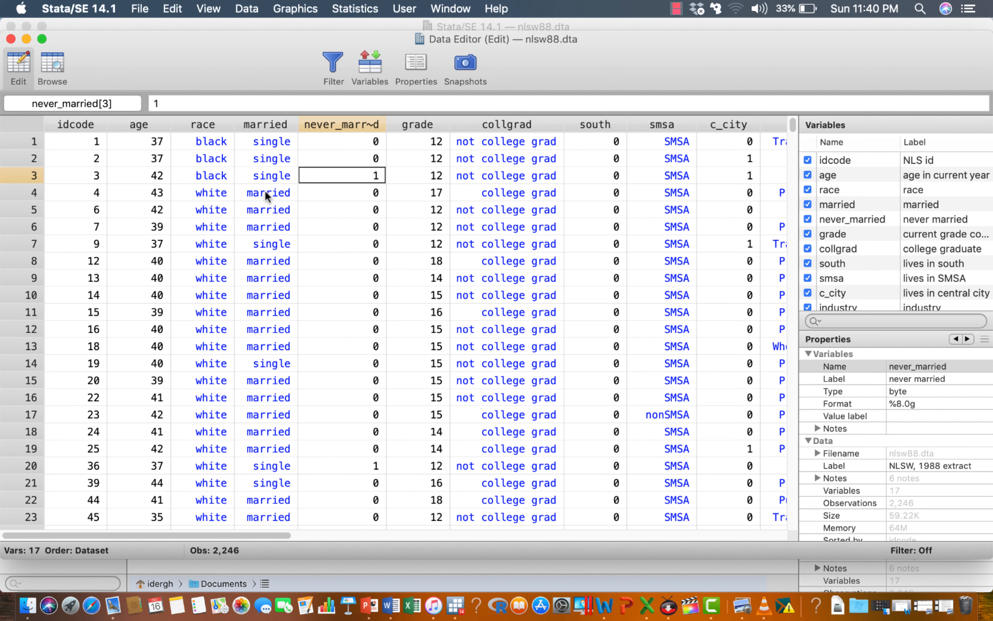
# - View the remaining variables through tenure and select the first empty cell beyond the last variable
pyautogui.click(345, 228)
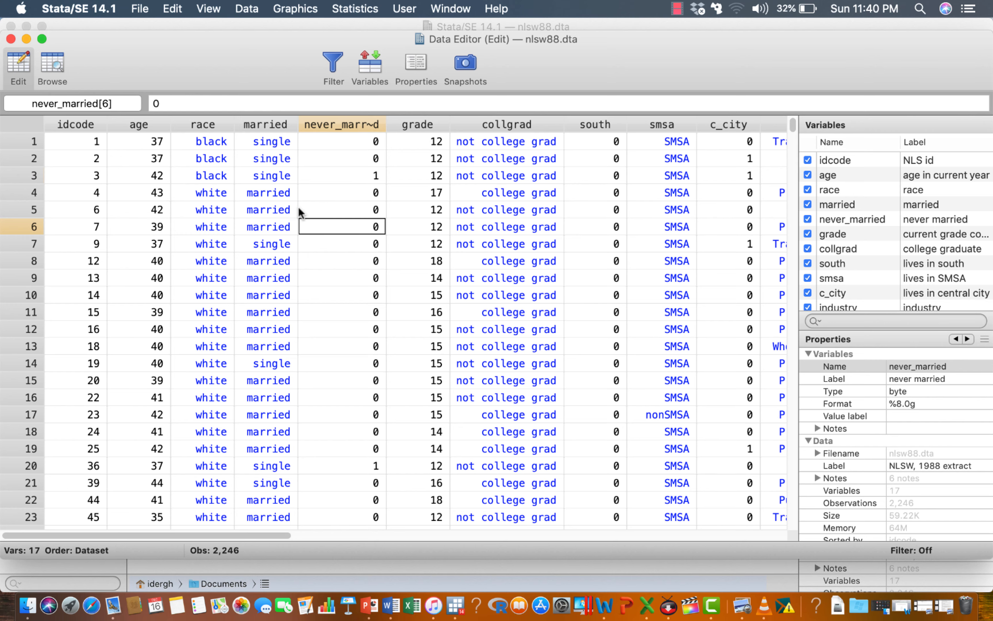
pyautogui.hscroll(5, 299, 212)
pyautogui.hscroll(10, 299, 207)
pyautogui.hscroll(-10, 298, 207)
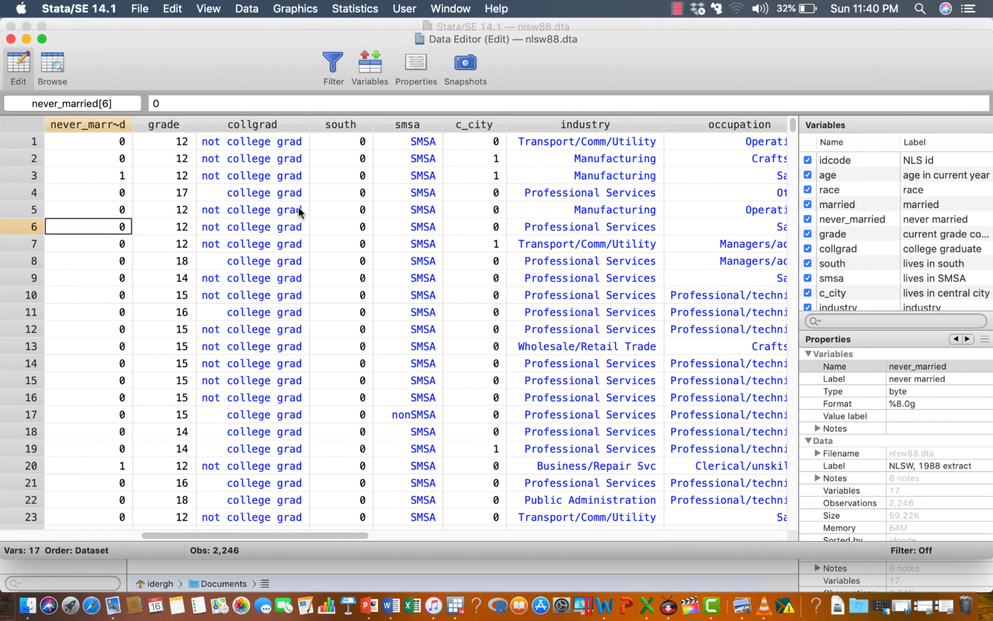
pyautogui.hscroll(8, 298, 207)
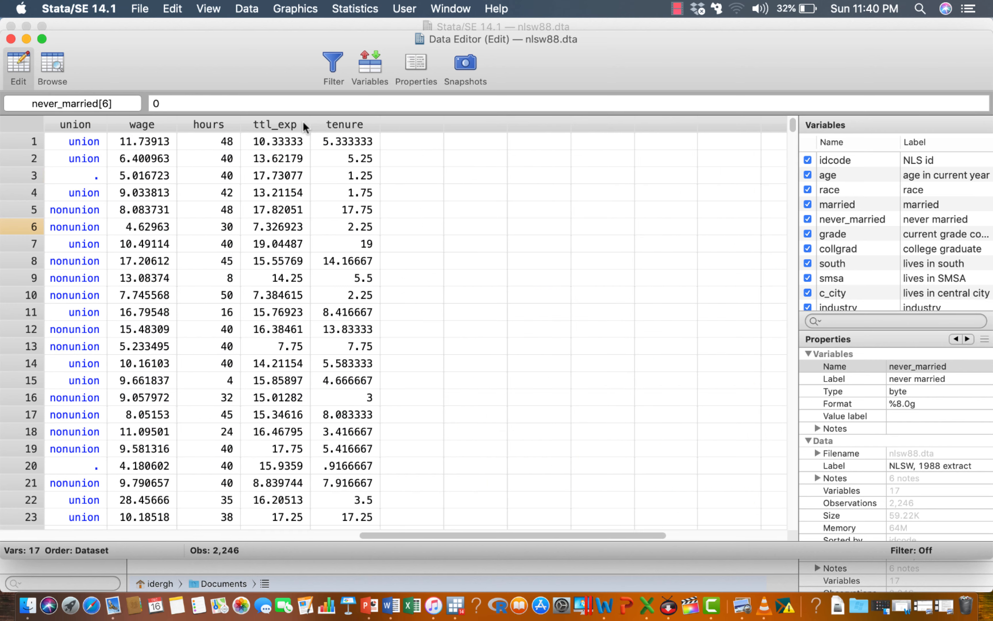
pyautogui.click(413, 144)
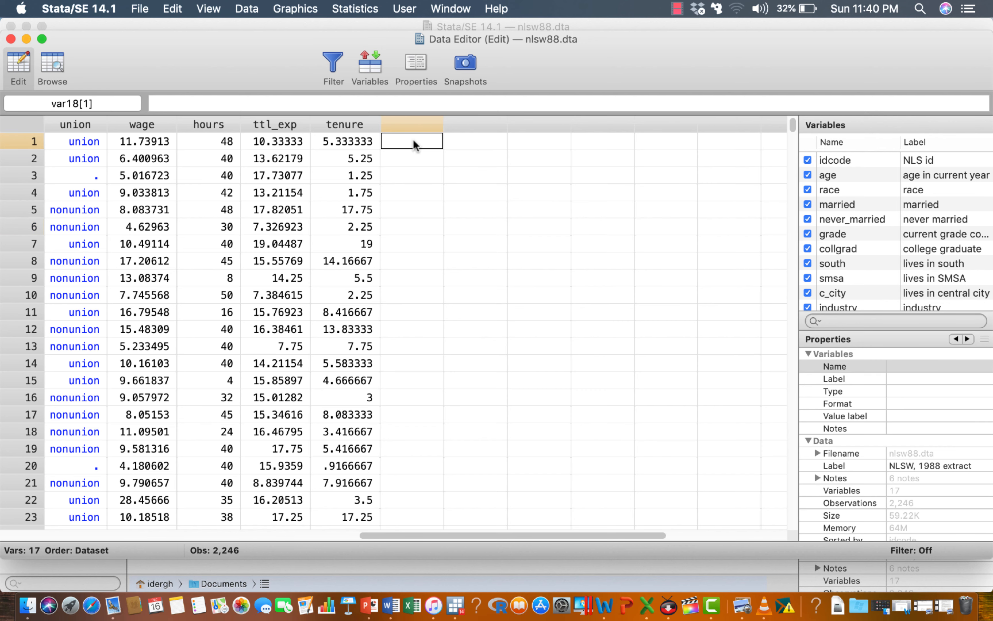
pyautogui.hscroll(5, 452, 166)
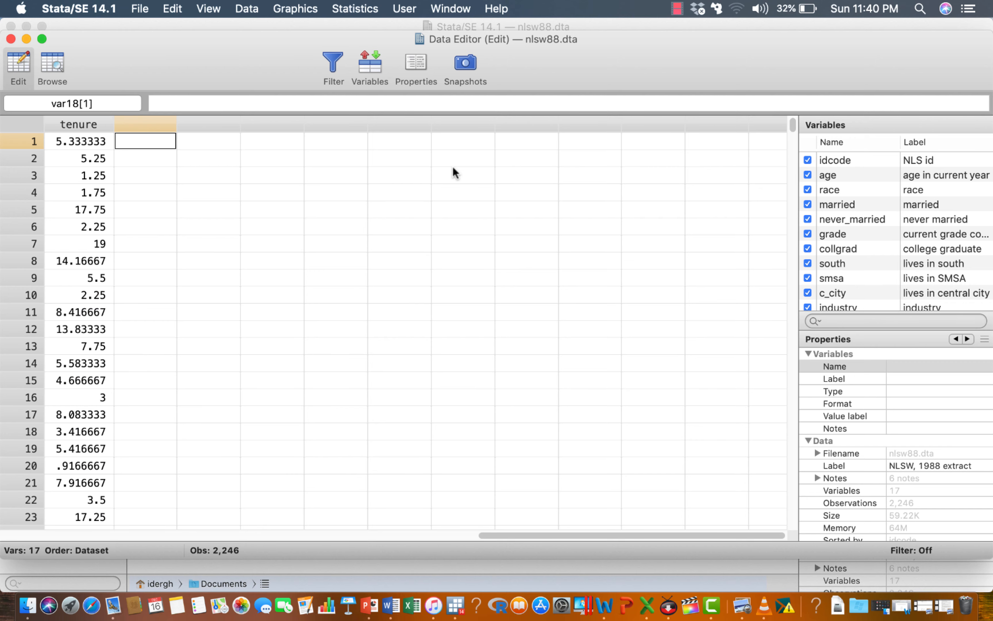
# - Look through the whole data grid again, from idcode to tenure and down the observations
pyautogui.hscroll(-10, 452, 167)
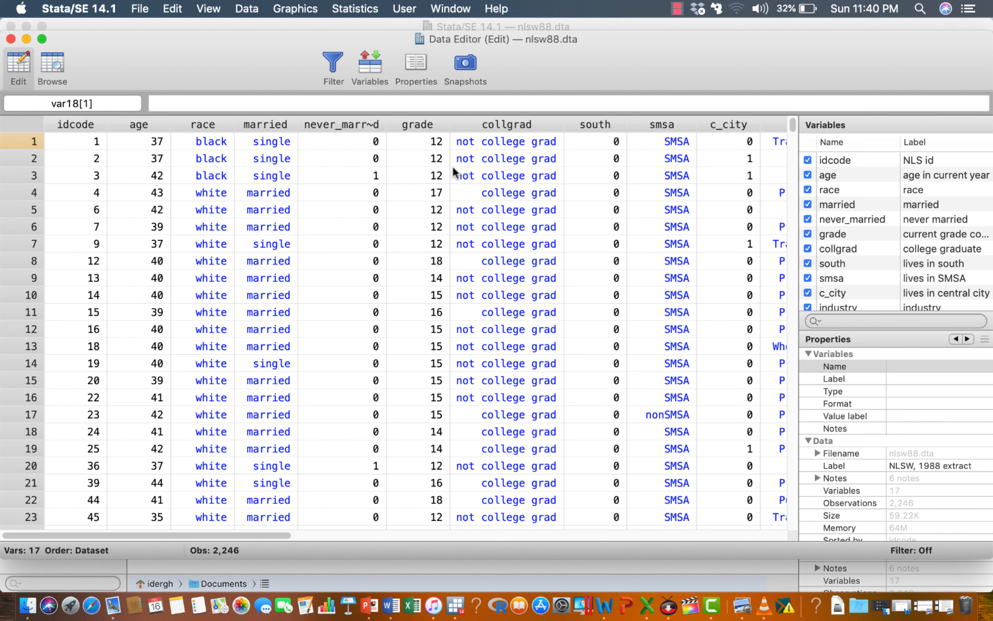
pyautogui.hscroll(10, 452, 168)
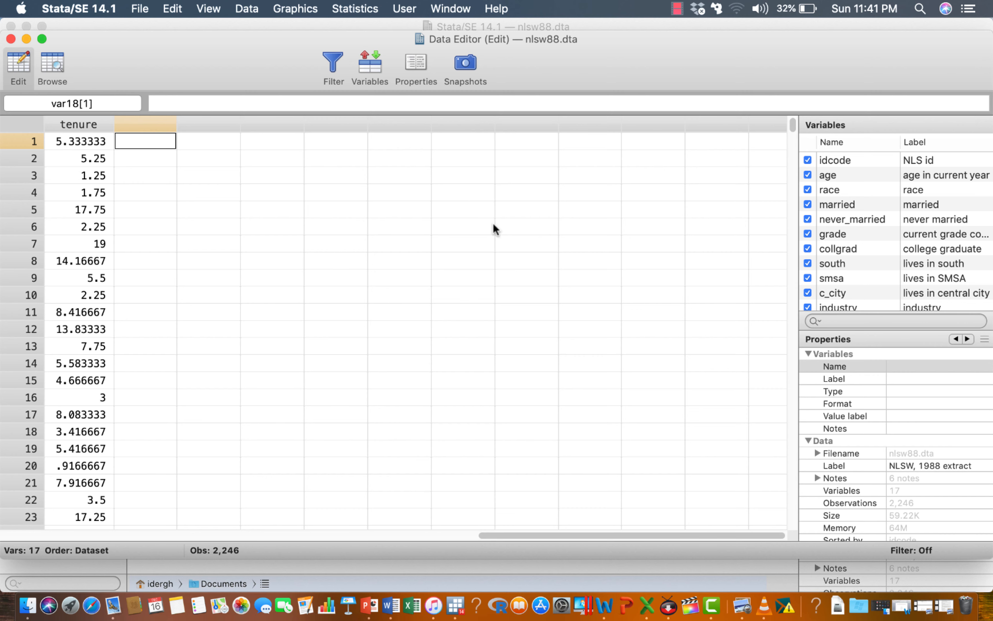
pyautogui.hscroll(-15, 427, 250)
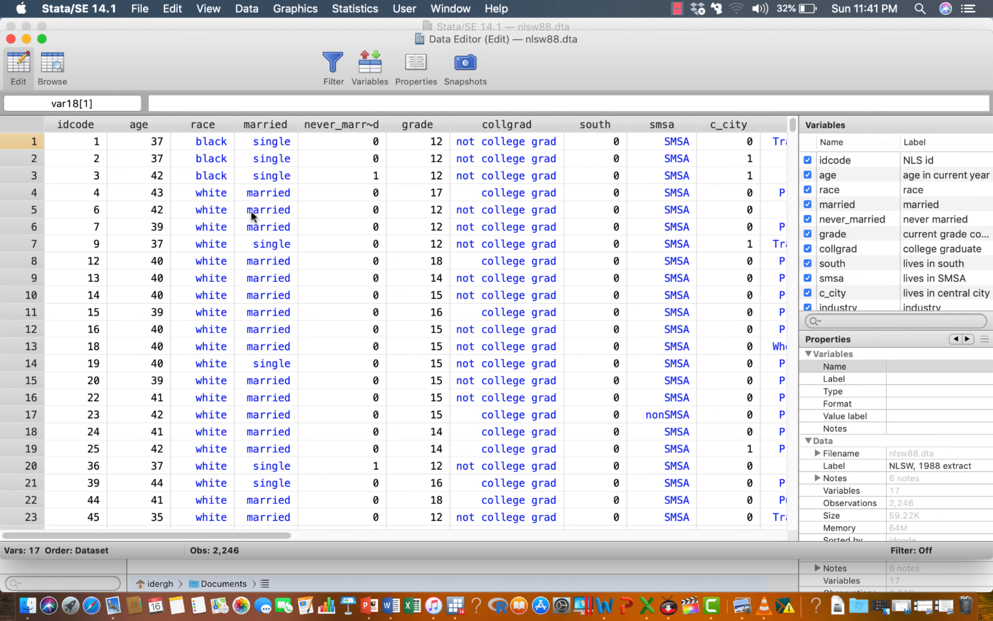
pyautogui.scroll(-5, 251, 210)
pyautogui.scroll(5, 251, 211)
pyautogui.hscroll(10, 399, 192)
pyautogui.hscroll(-10, 399, 192)
pyautogui.scroll(-1, 399, 192)
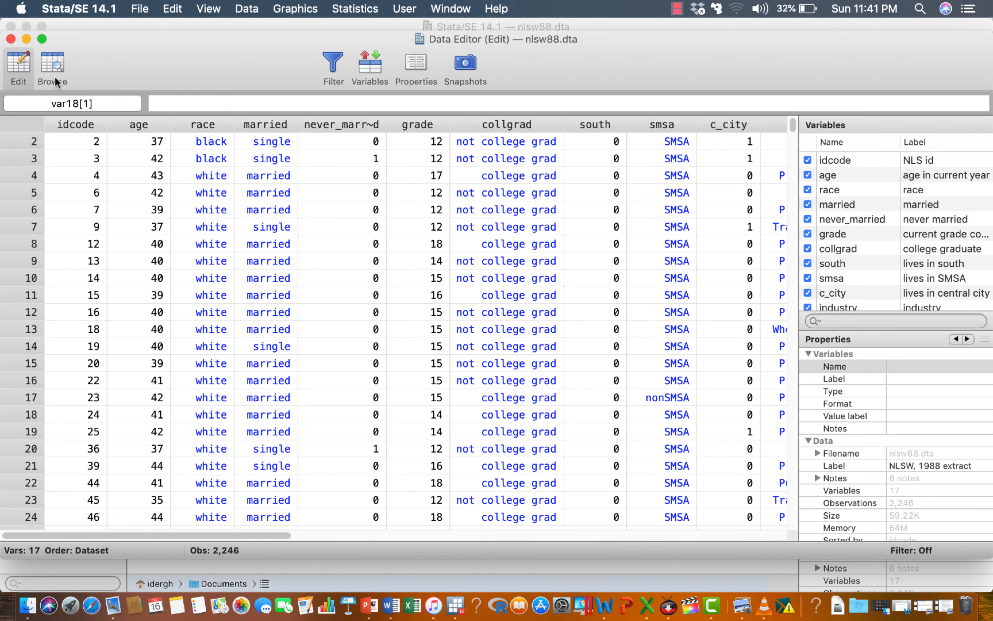
# - Close the Data Editor and reopen it by running the edit command
pyautogui.click(11, 39)
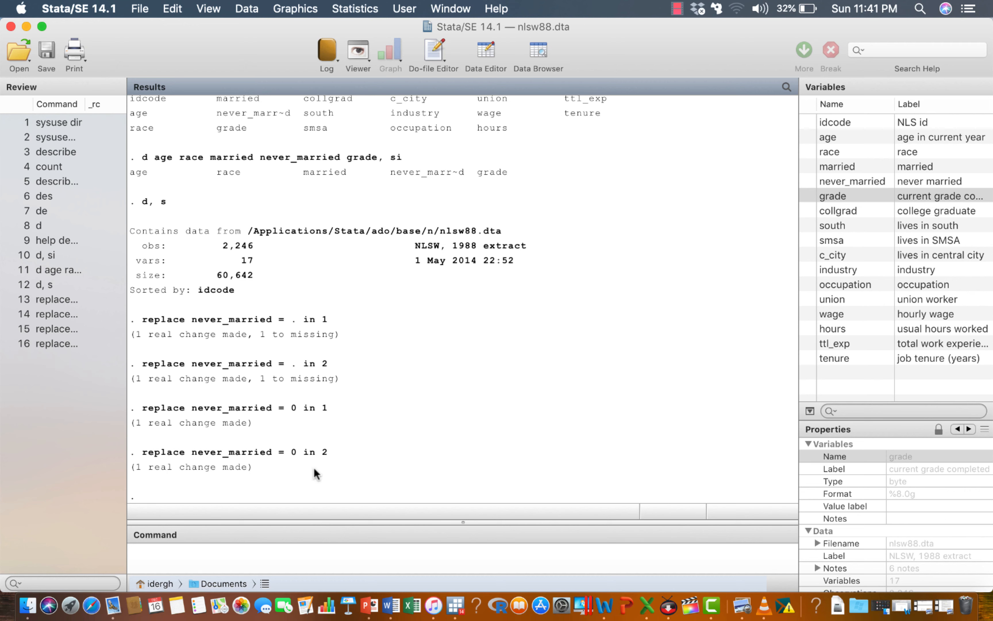
pyautogui.click(263, 564)
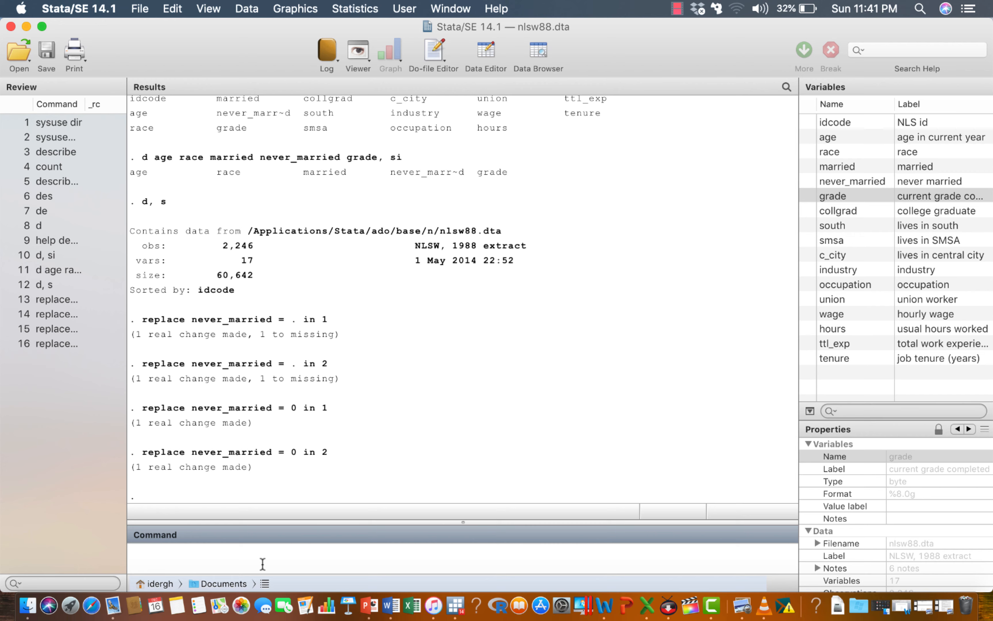
pyautogui.write('edit')
pyautogui.press('Return')
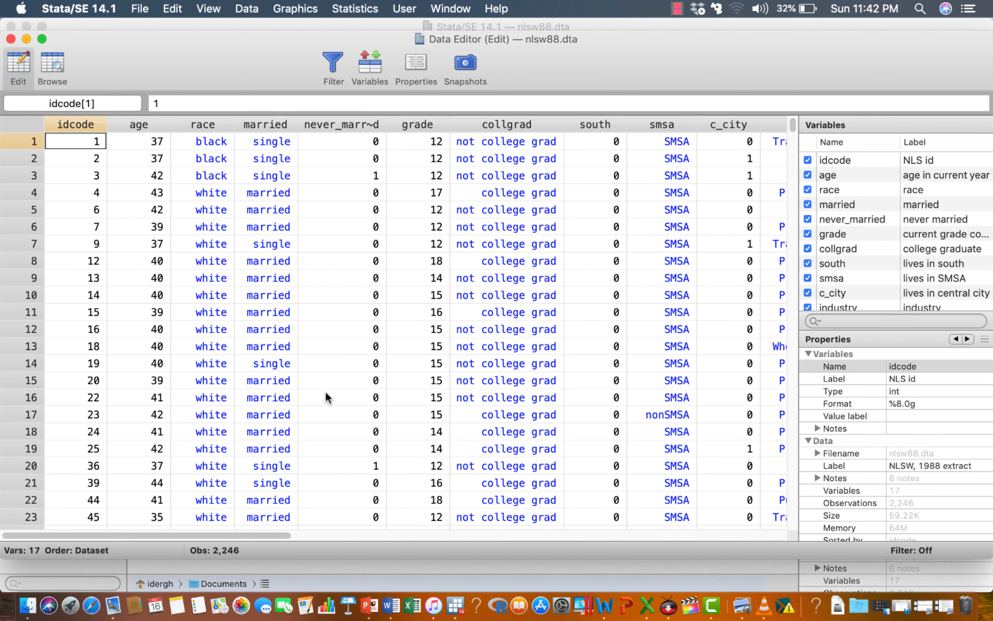
# - Look through the reopened data grid down the observations and across all variables
pyautogui.scroll(-20, 327, 397)
pyautogui.scroll(20, 327, 397)
pyautogui.scroll(2, 327, 397)
pyautogui.hscroll(10, 327, 396)
pyautogui.hscroll(-10, 327, 397)
pyautogui.scroll(-1, 327, 397)
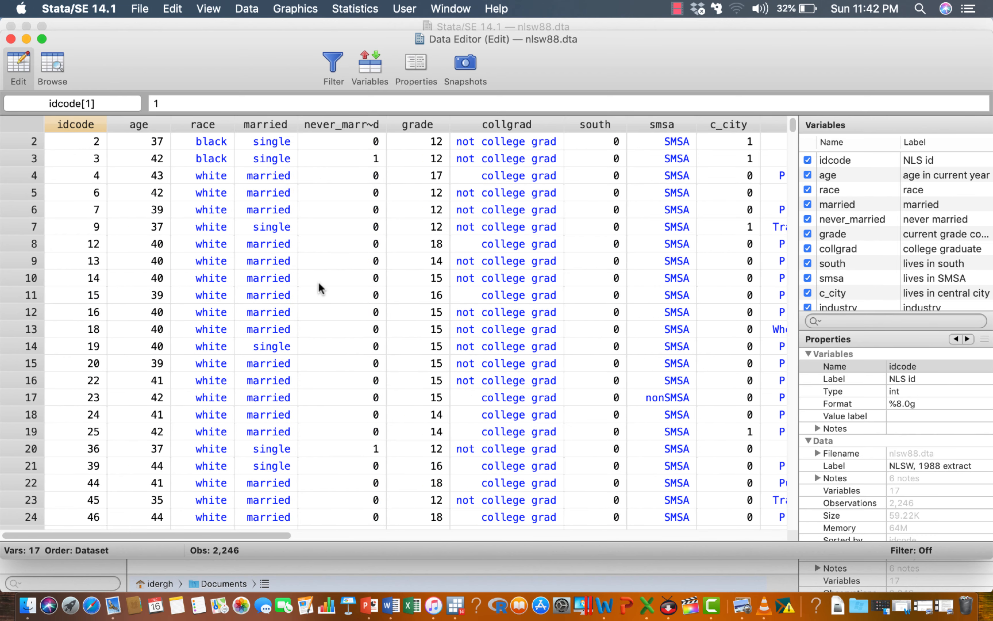
pyautogui.scroll(1, 320, 288)
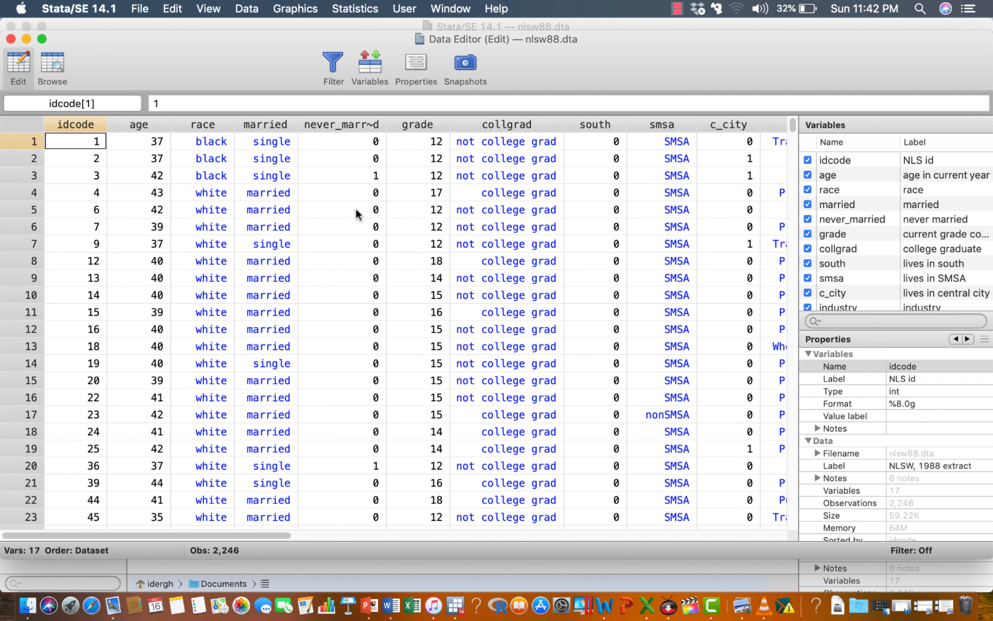
# - Set never_married in observation 4 to missing with a period (.)
pyautogui.click(363, 196)
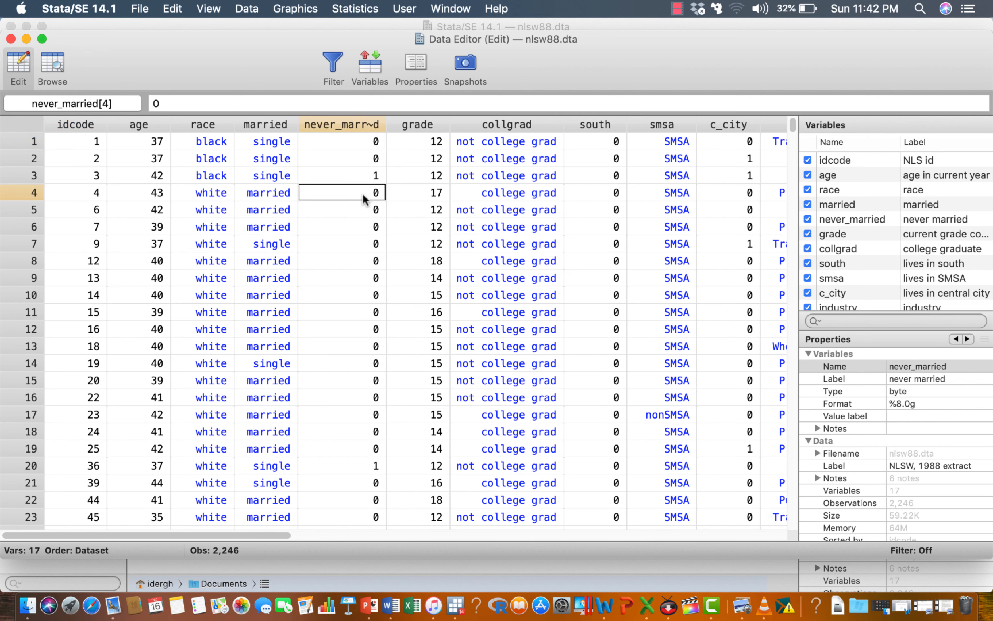
pyautogui.write('.')
pyautogui.press('Return')
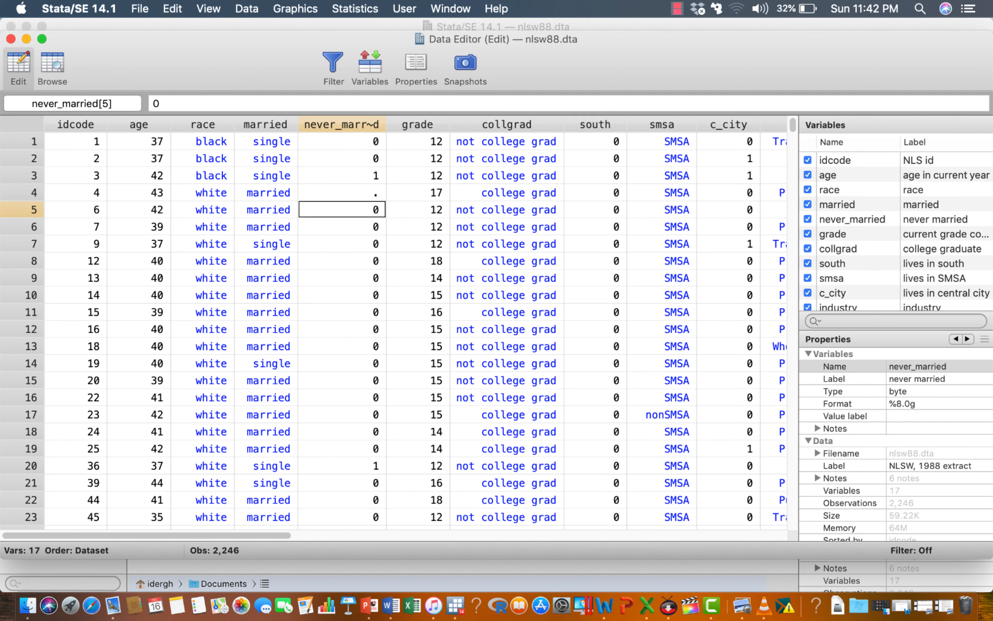
# - Restore never_married to 0 in observation 4
pyautogui.press('Up')
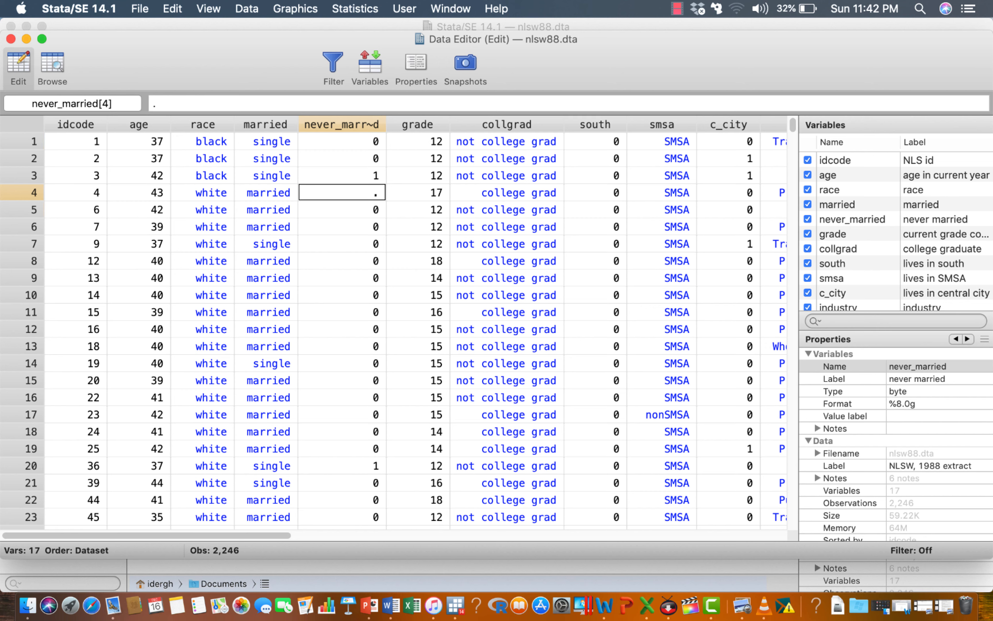
pyautogui.write('0')
pyautogui.click(396, 279)
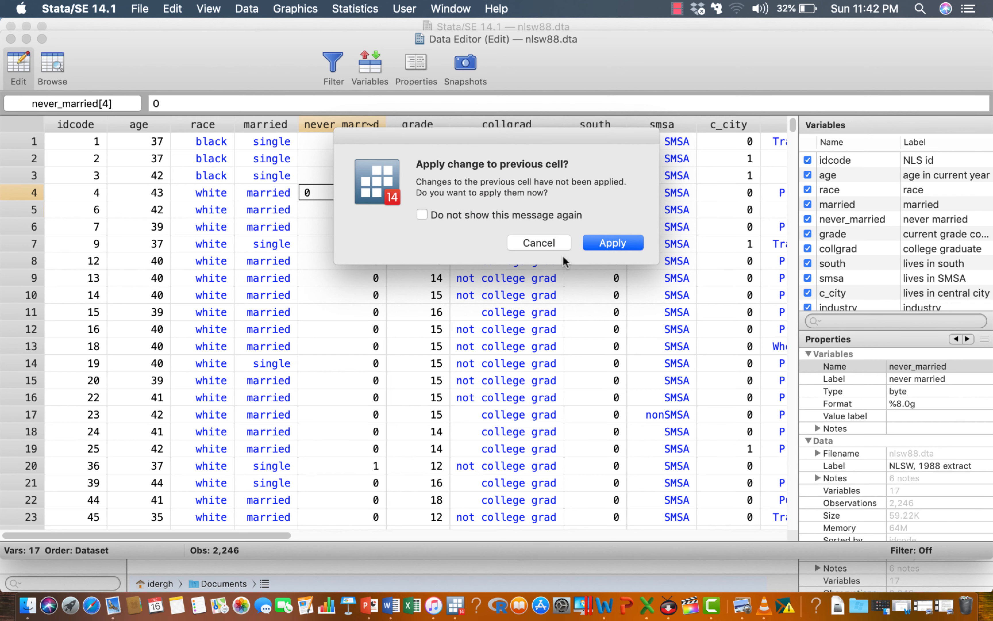
pyautogui.click(548, 244)
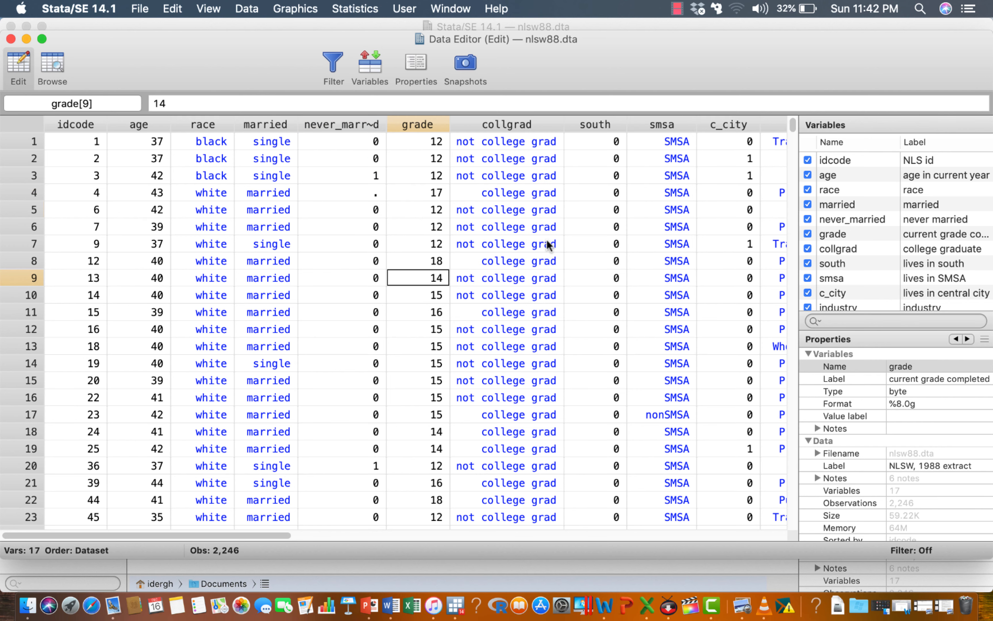
pyautogui.click(379, 194)
pyautogui.write('0')
pyautogui.press('Return')
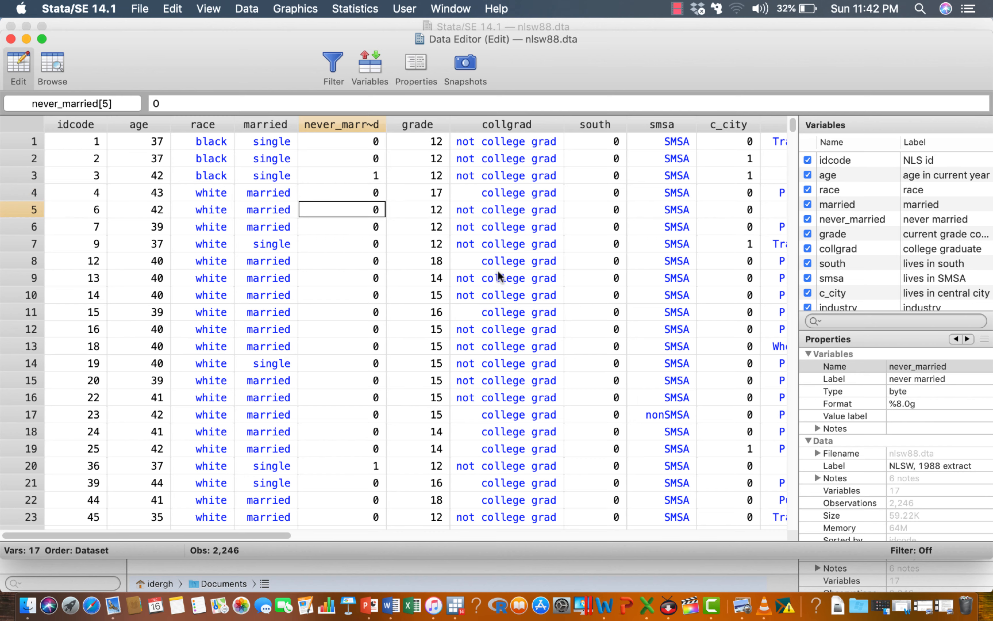
# - View the variables across to tenure and return to the start of the data grid
pyautogui.hscroll(5, 498, 270)
pyautogui.hscroll(-3, 498, 270)
pyautogui.hscroll(8, 498, 270)
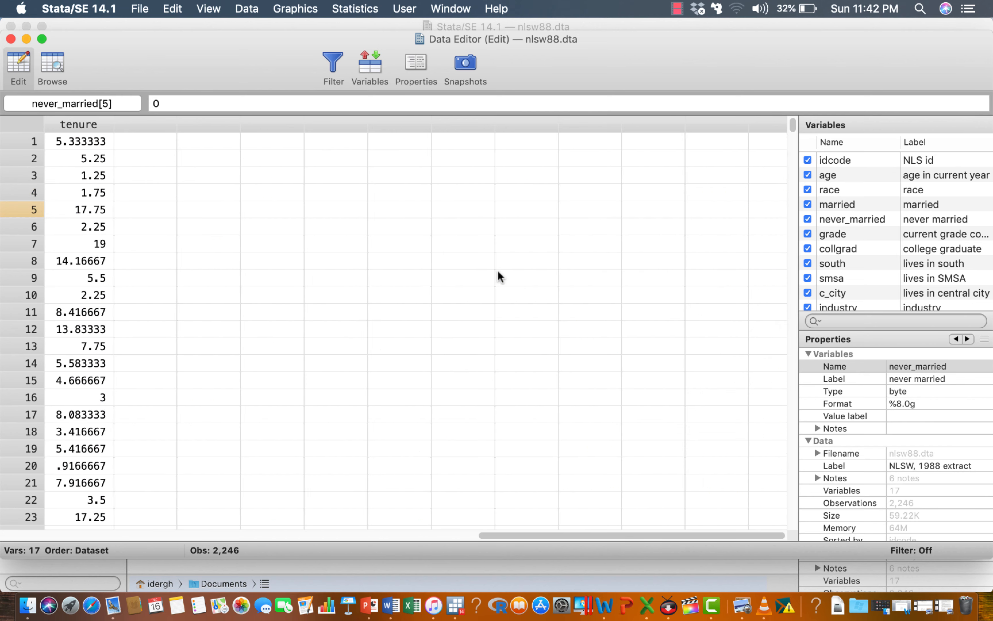
pyautogui.hscroll(-10, 497, 270)
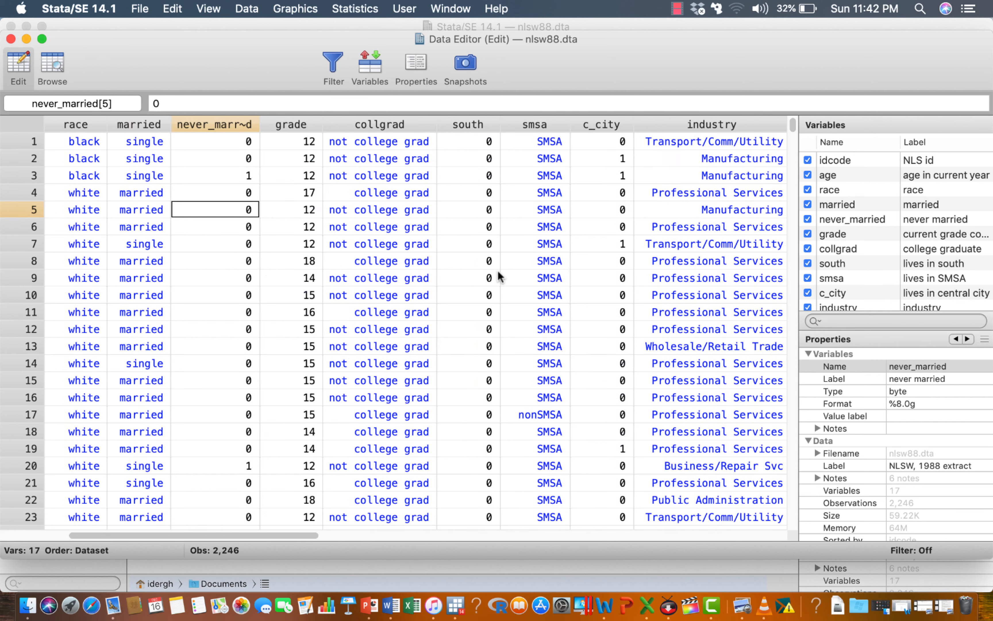
pyautogui.scroll(-1, 497, 270)
pyautogui.hscroll(-1, 497, 270)
pyautogui.scroll(1, 498, 270)
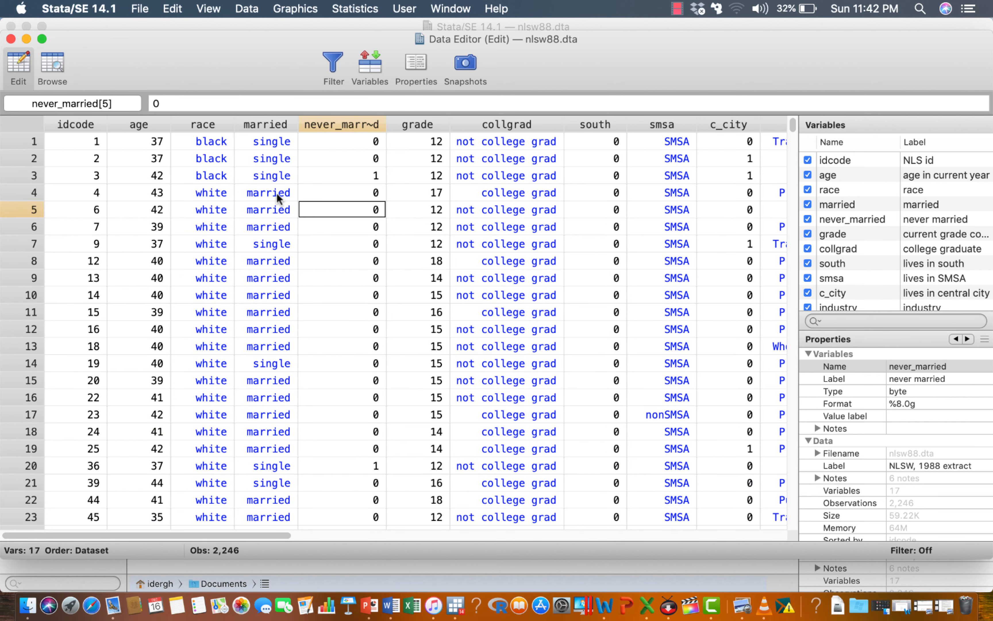
# - Close the Data Editor and reopen it with only four variables by running edit age race married never_married
pyautogui.click(11, 39)
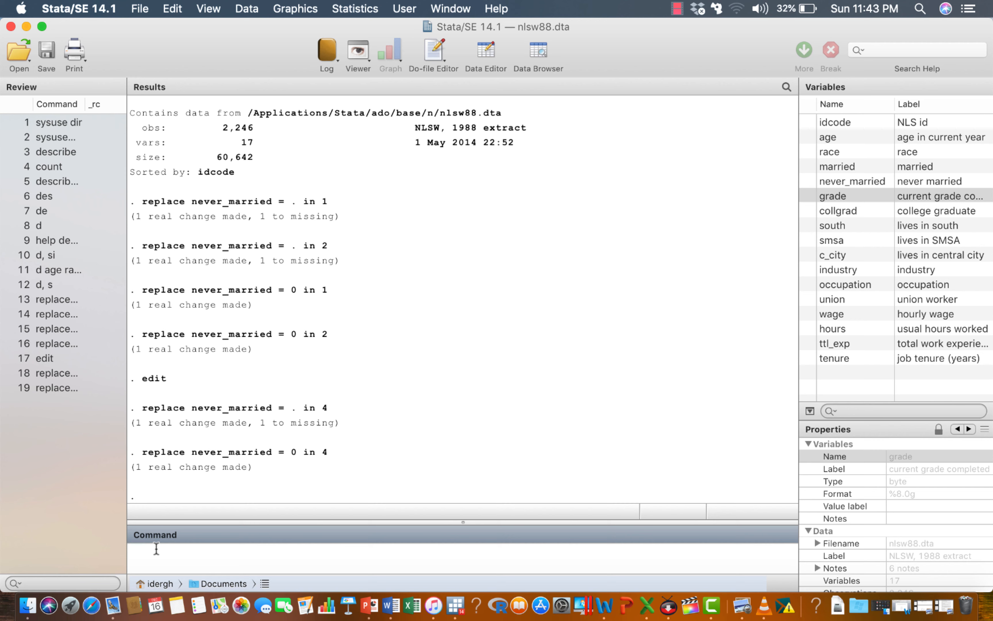
pyautogui.write('edit')
pyautogui.click(804, 136)
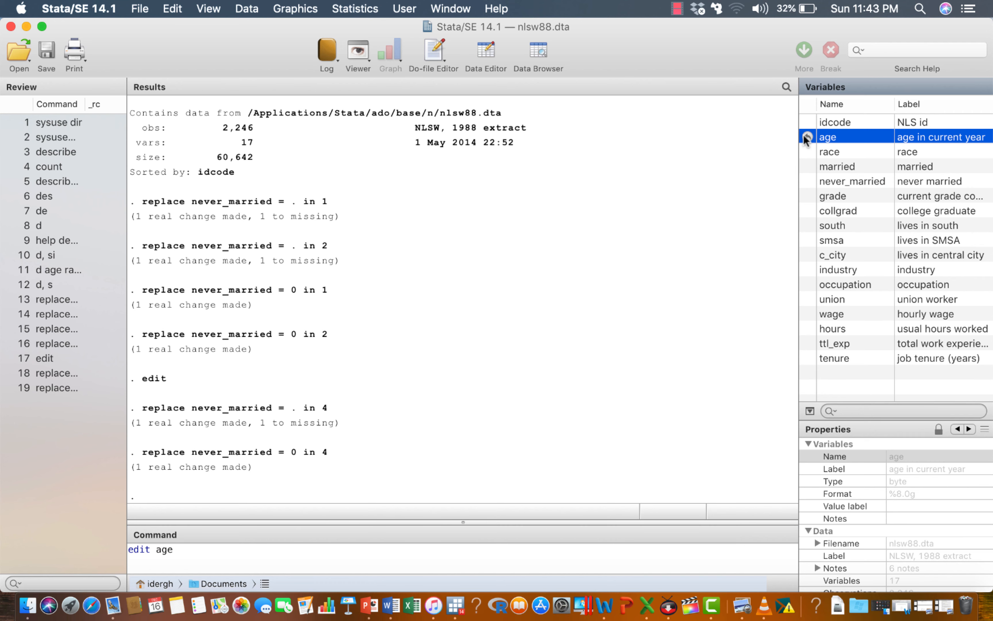
pyautogui.click(806, 152)
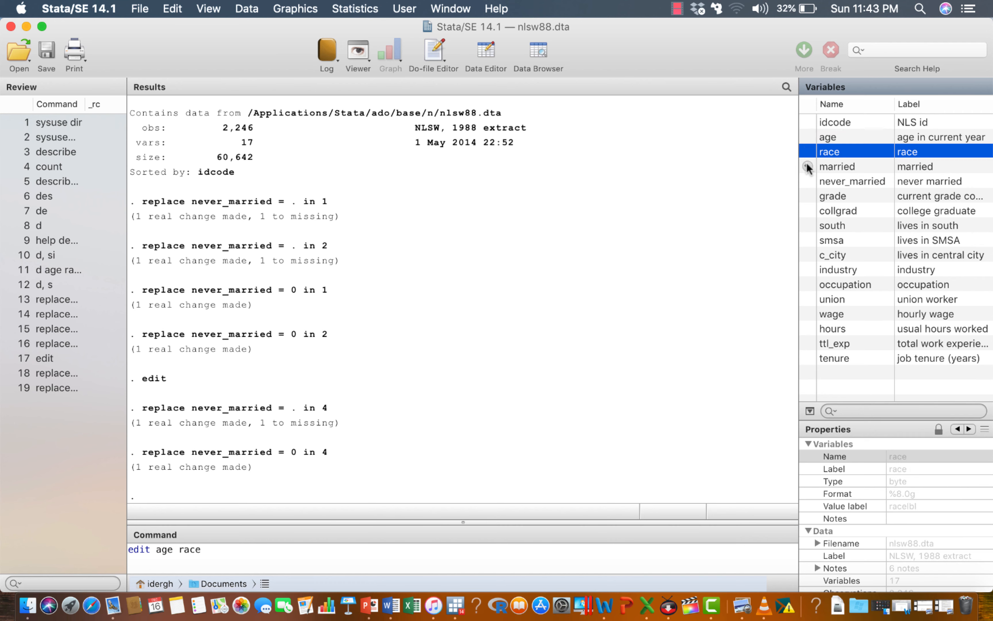
pyautogui.click(806, 166)
pyautogui.click(806, 180)
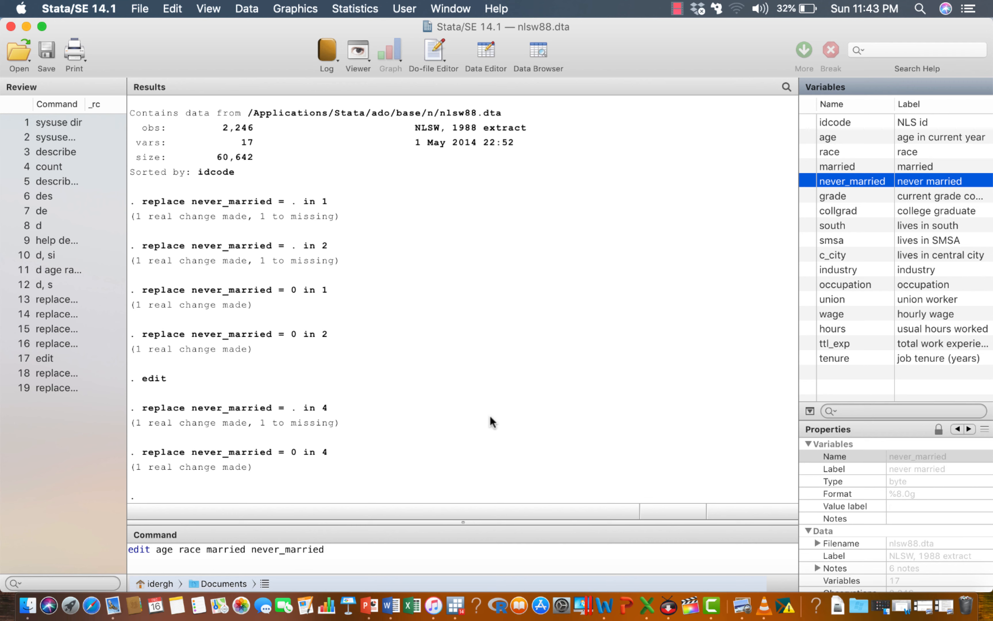
pyautogui.click(337, 552)
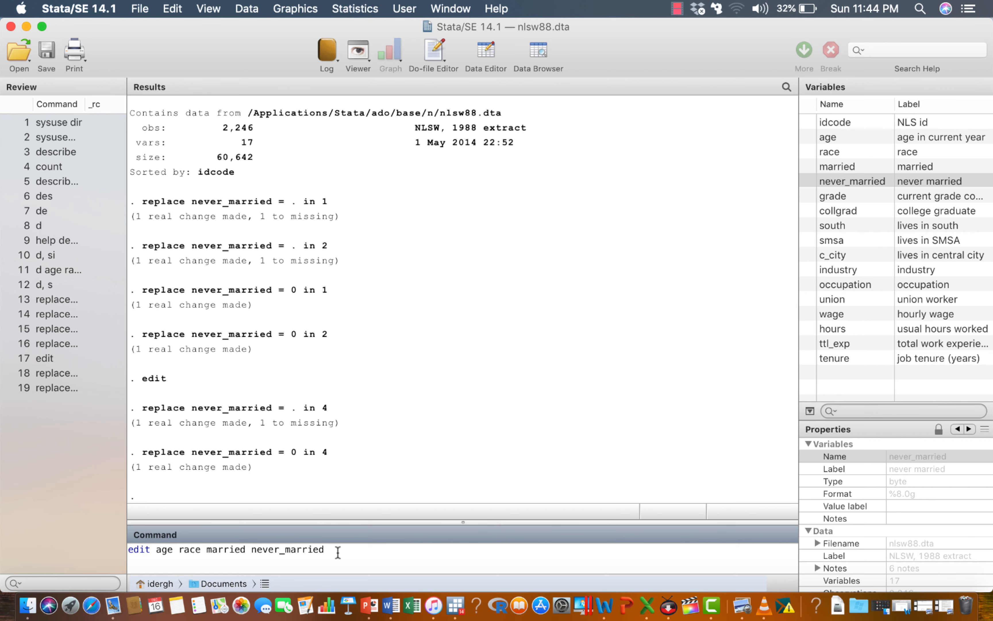
pyautogui.press('Return')
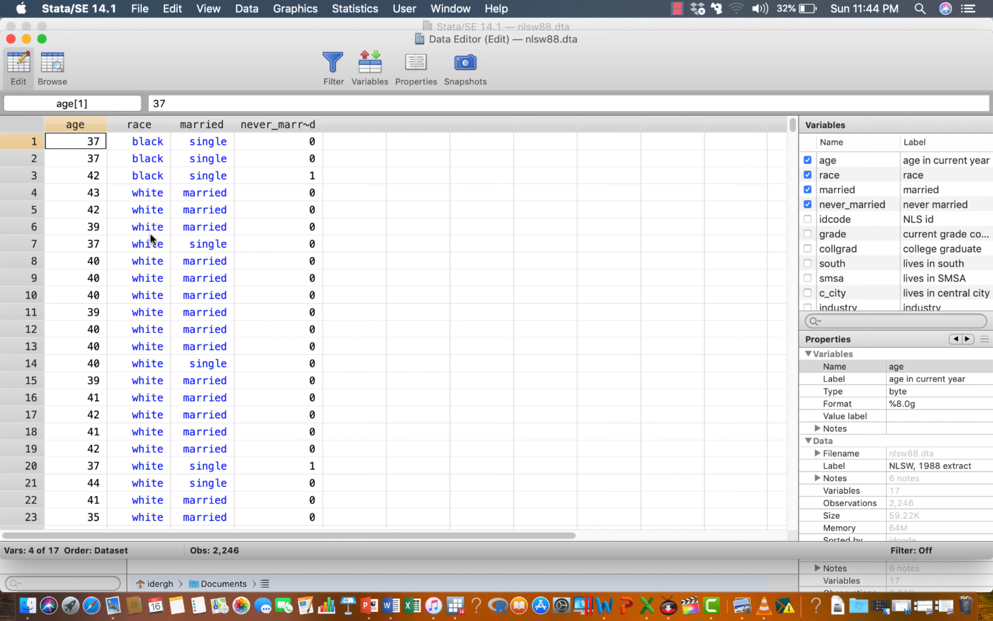
# - Add idcode, grade, collgrad, south, smsa and c_city to the variables displayed in the Data Editor
pyautogui.scroll(-4, 150, 233)
pyautogui.scroll(4, 149, 232)
pyautogui.click(808, 220)
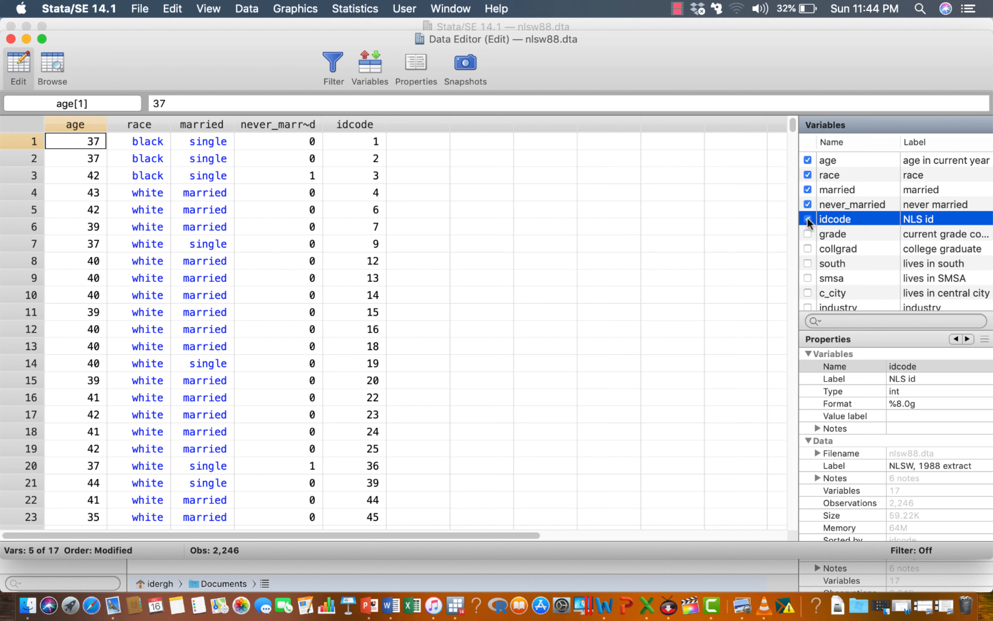
pyautogui.click(807, 234)
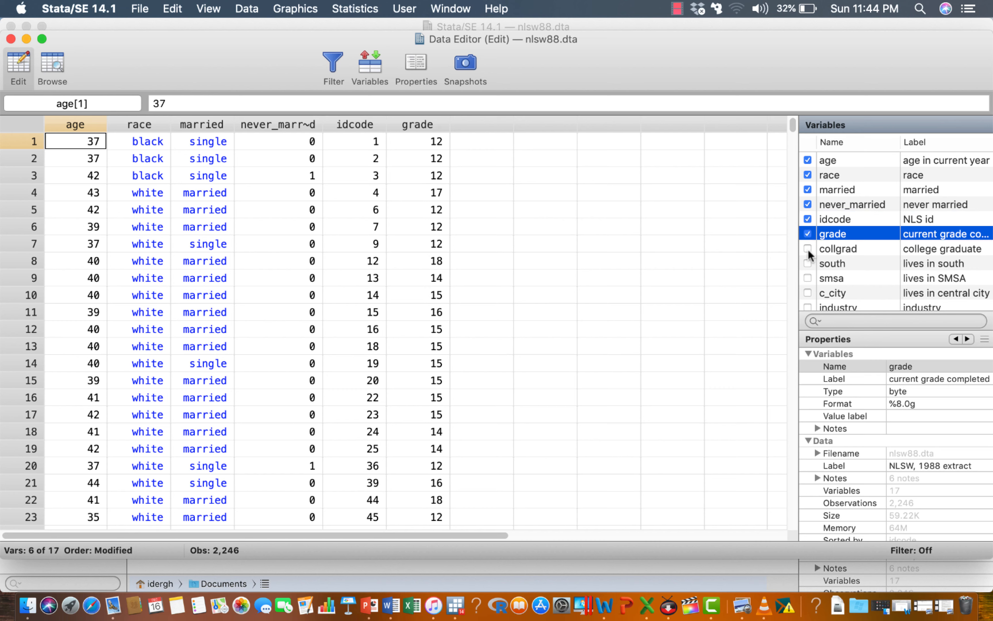
pyautogui.click(808, 249)
pyautogui.click(808, 263)
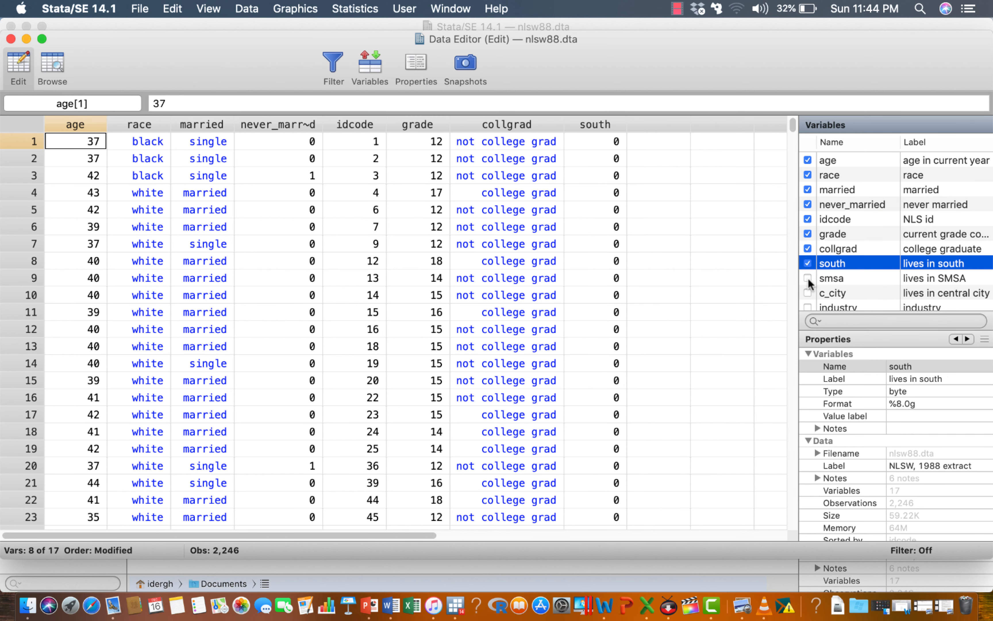
pyautogui.click(807, 278)
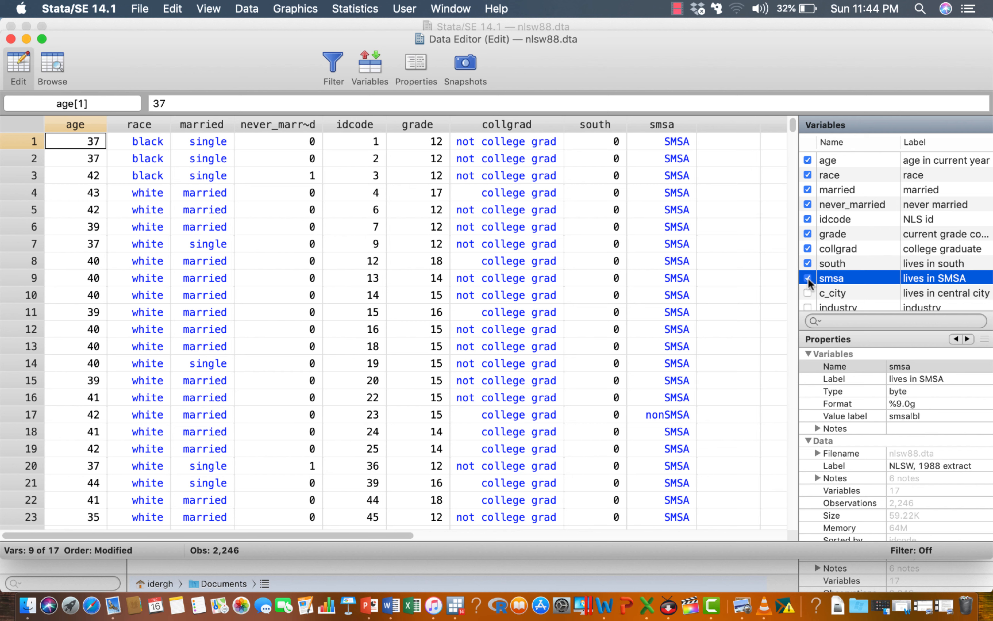
pyautogui.click(808, 293)
# - Hide c_city, smsa, south, collgrad, grade and idcode from the data grid
pyautogui.click(808, 293)
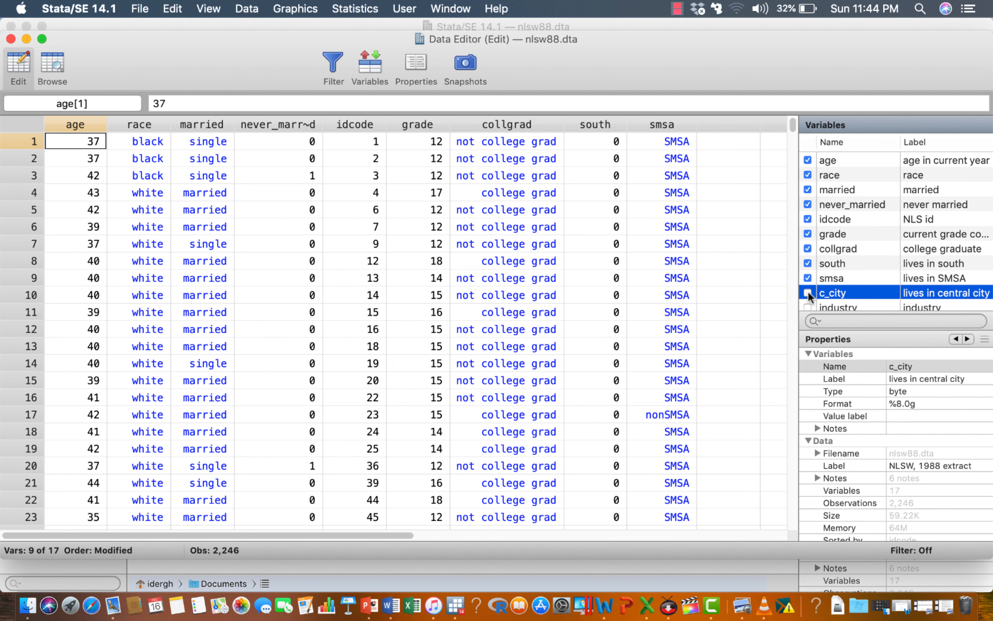
pyautogui.click(807, 278)
pyautogui.click(807, 263)
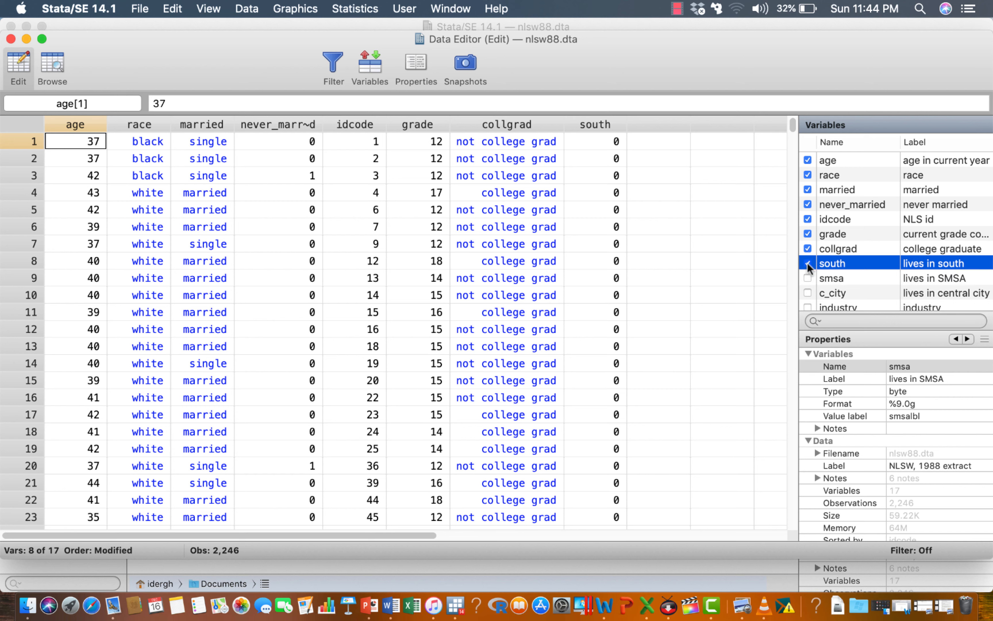
pyautogui.click(808, 249)
pyautogui.click(807, 233)
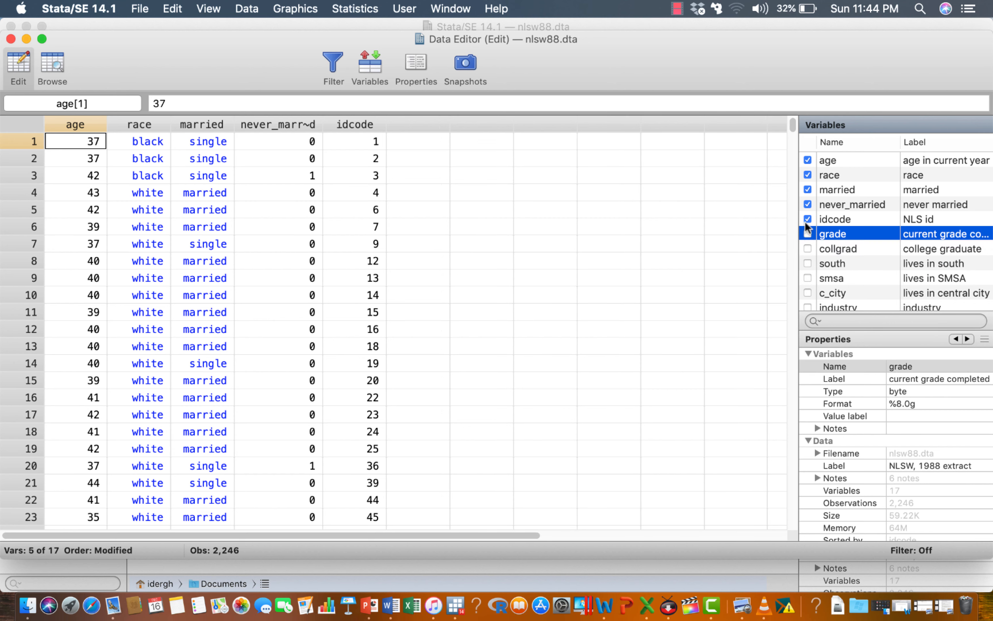
pyautogui.click(807, 219)
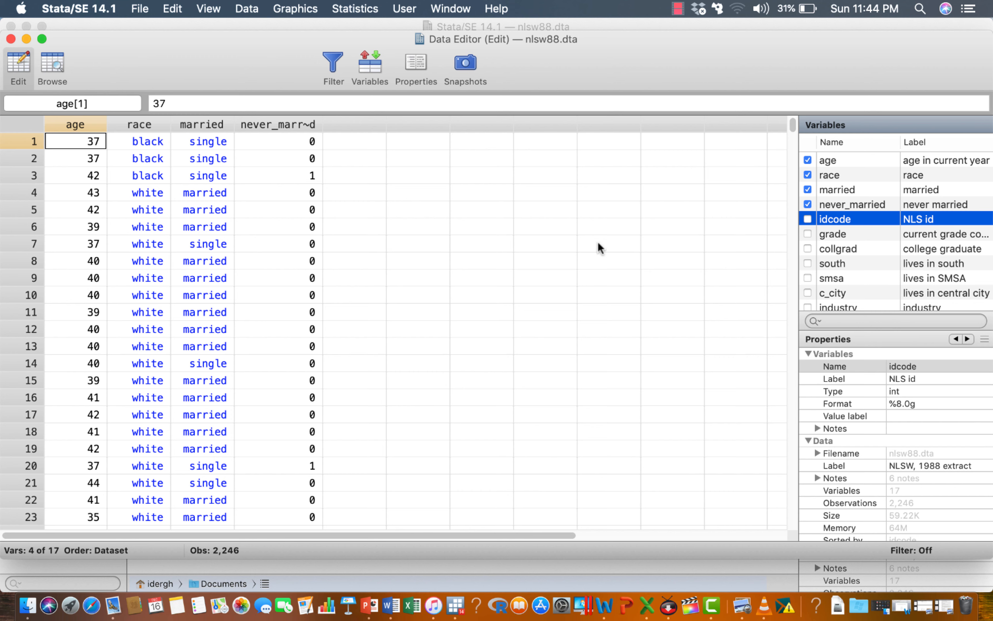
# - Show idcode, grade and collgrad in the data grid once more, and hide them again
pyautogui.click(807, 219)
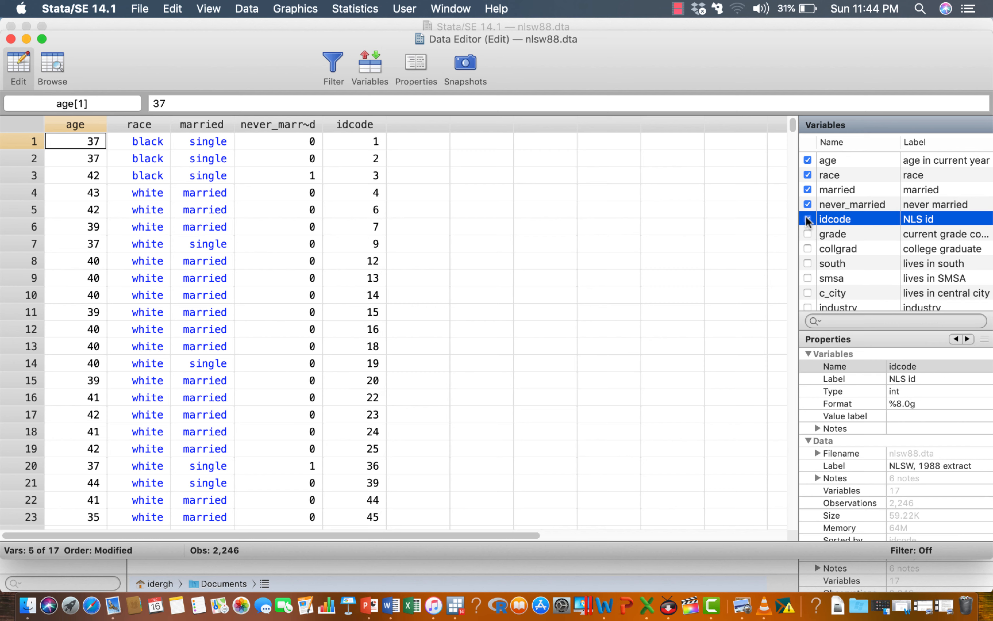
pyautogui.click(807, 233)
pyautogui.click(808, 249)
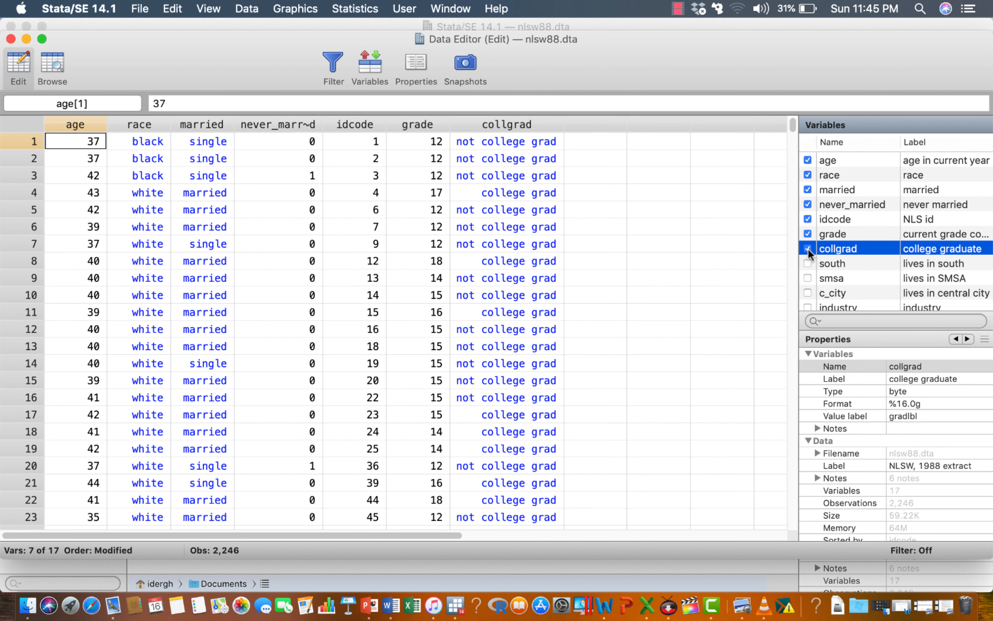
pyautogui.click(808, 247)
pyautogui.click(807, 234)
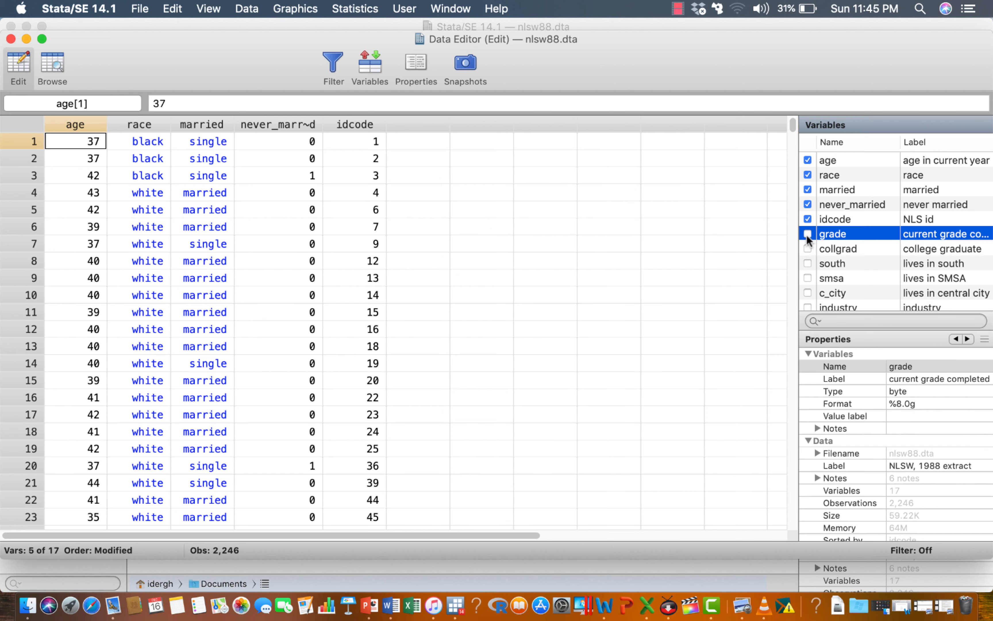
pyautogui.click(807, 218)
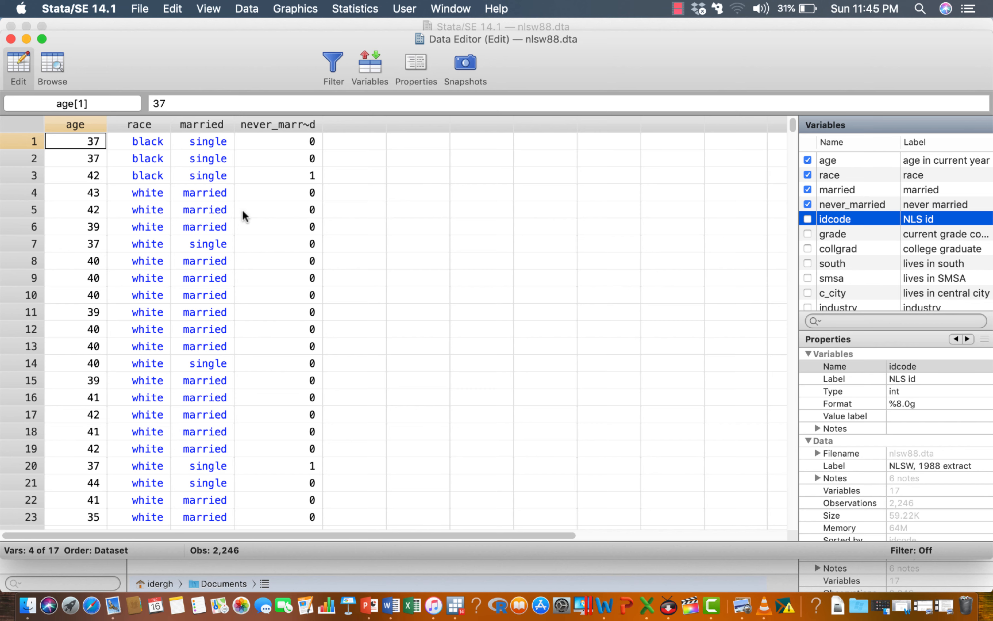
# - Close the Data Editor and reopen it with all variables by running the abbreviated command ed
pyautogui.click(11, 39)
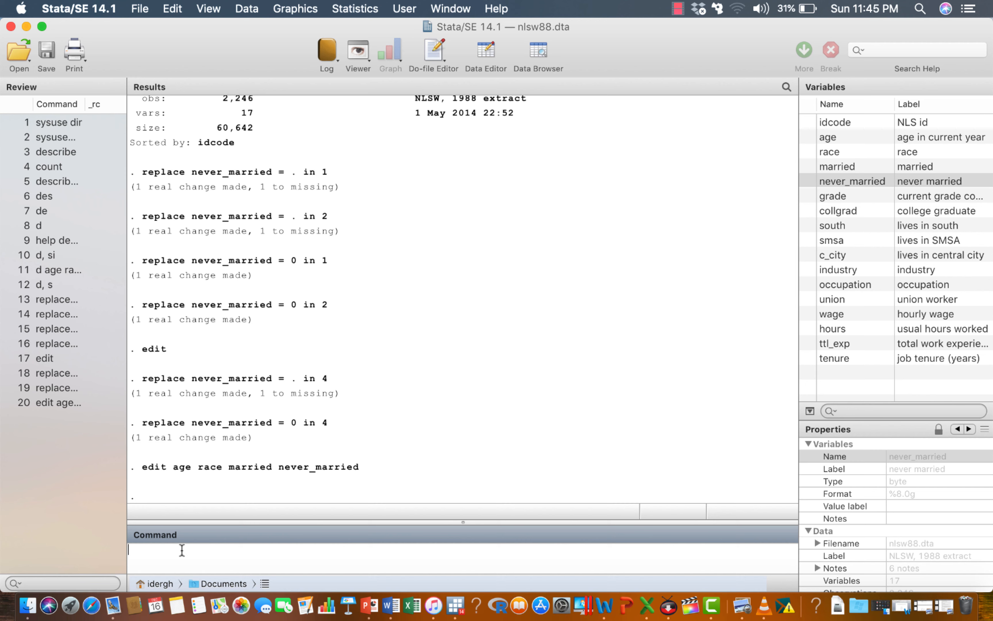
pyautogui.write('ed')
pyautogui.press('Return')
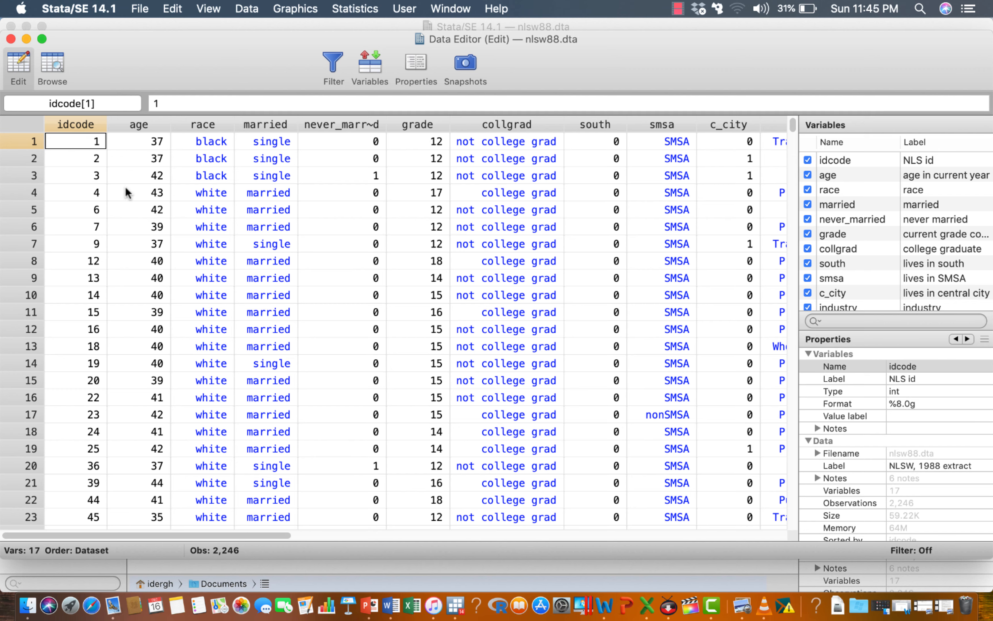
# - Look through the full dataset's observations and variables, and close the Data Editor
pyautogui.scroll(-3, 126, 188)
pyautogui.scroll(-3, 125, 189)
pyautogui.scroll(5, 123, 193)
pyautogui.hscroll(10, 177, 224)
pyautogui.hscroll(-10, 178, 223)
pyautogui.click(11, 39)
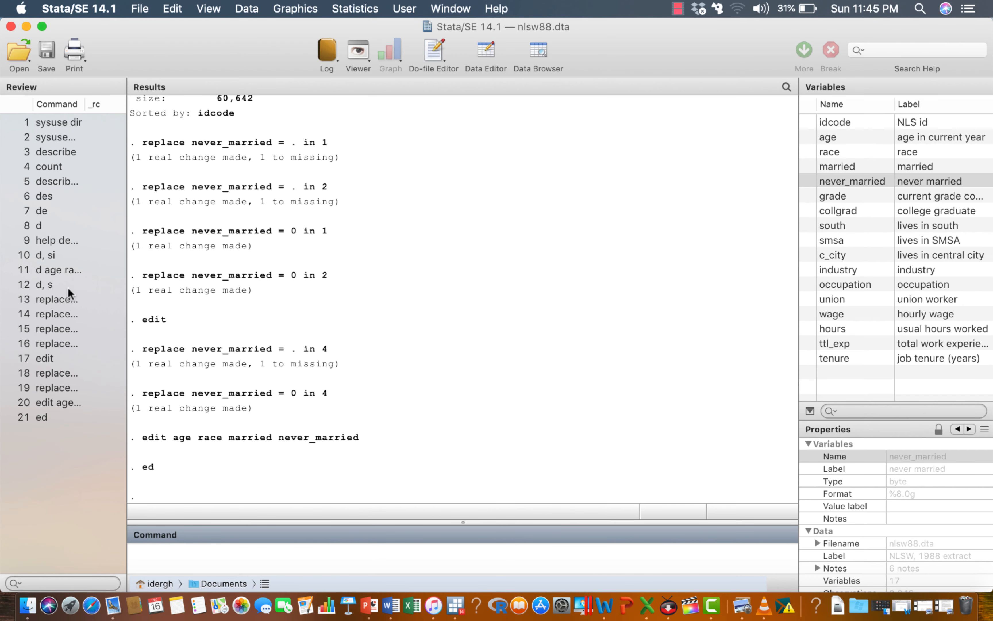
# - Recall the earlier edit command, shorten it to ed age race married never_married, run it, and look through the listed observations
pyautogui.click(44, 416)
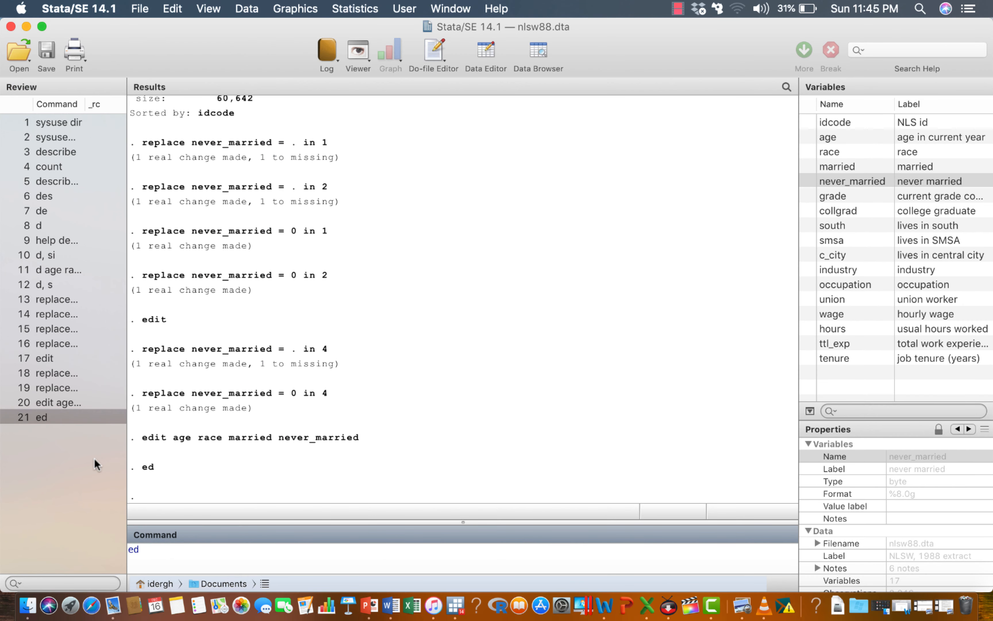
pyautogui.click(57, 402)
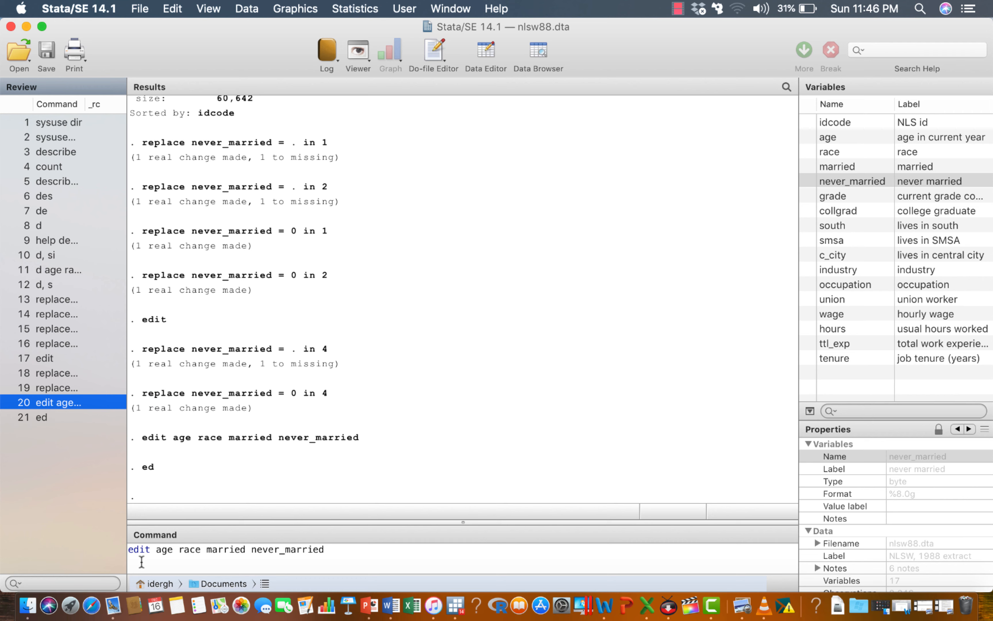
pyautogui.click(150, 553)
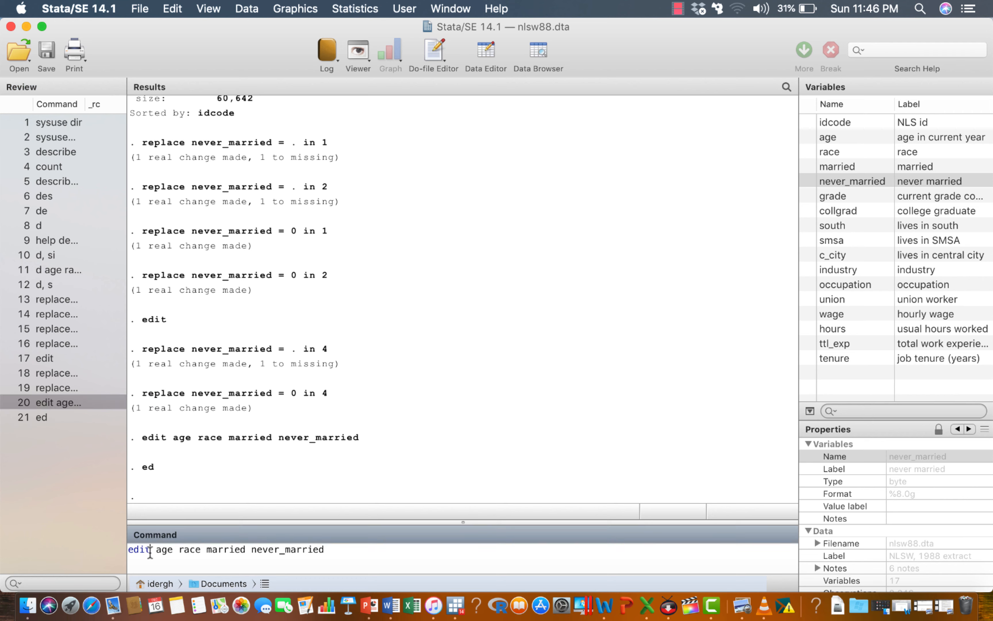
pyautogui.press('BackSpace')
pyautogui.press('BackSpace')
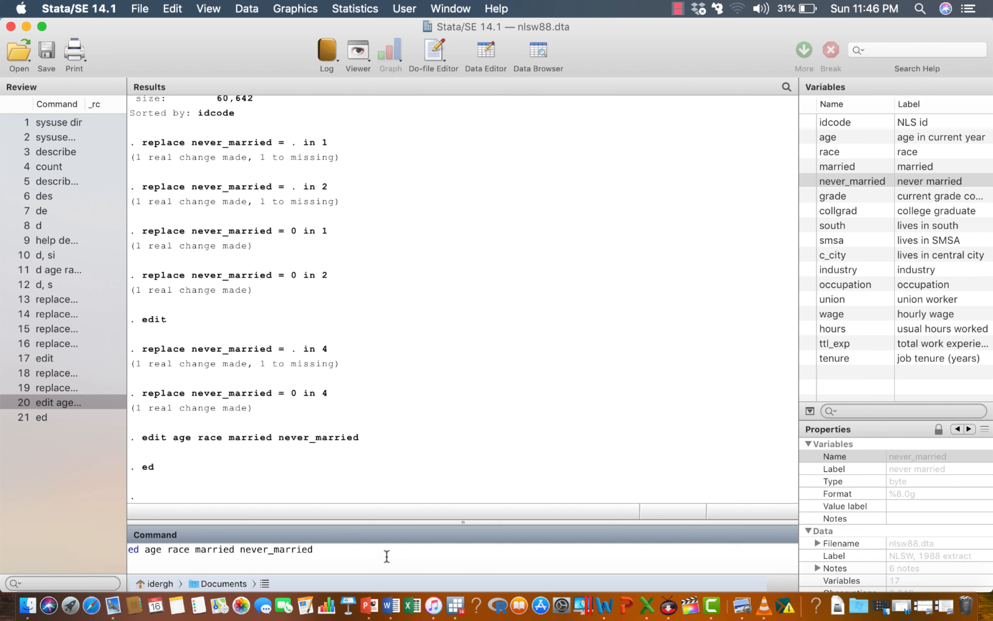
pyautogui.press('Return')
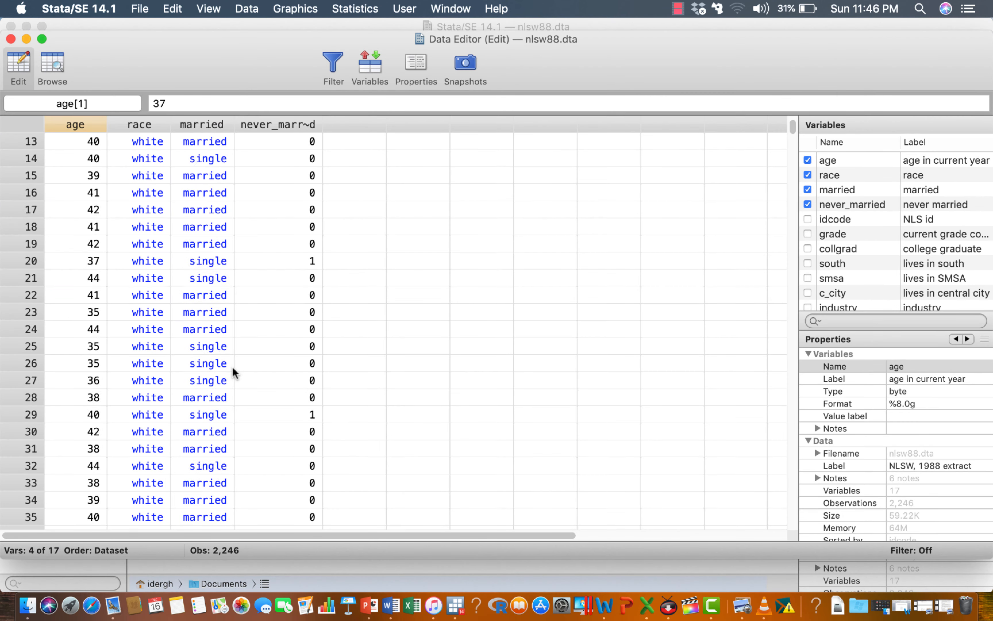
pyautogui.scroll(-5, 232, 366)
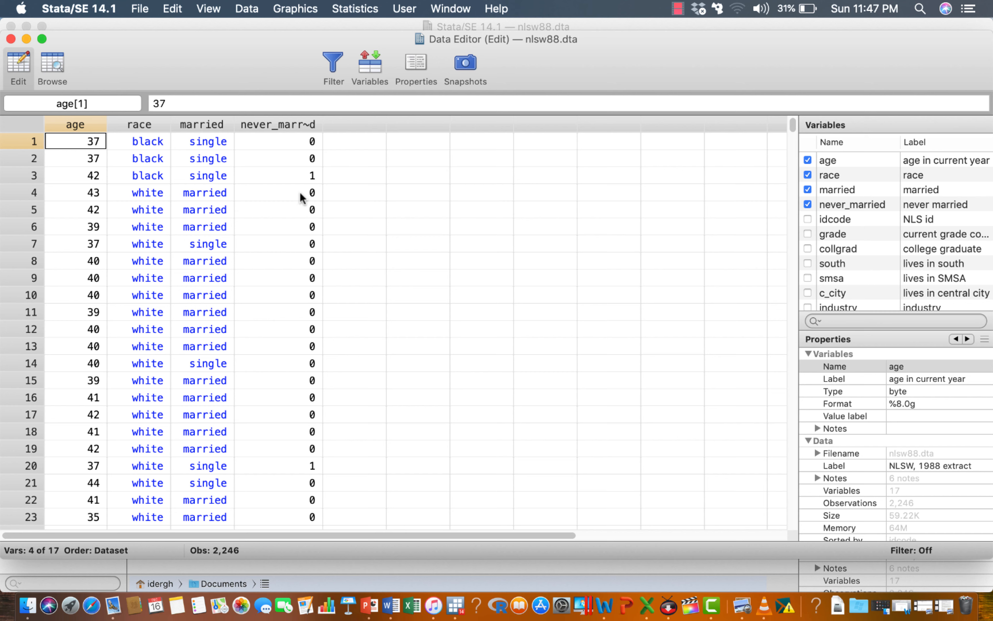
# - Show idcode, grade and collgrad in the data grid, hide them again, and close the Data Editor
pyautogui.click(807, 218)
pyautogui.click(807, 234)
pyautogui.click(807, 249)
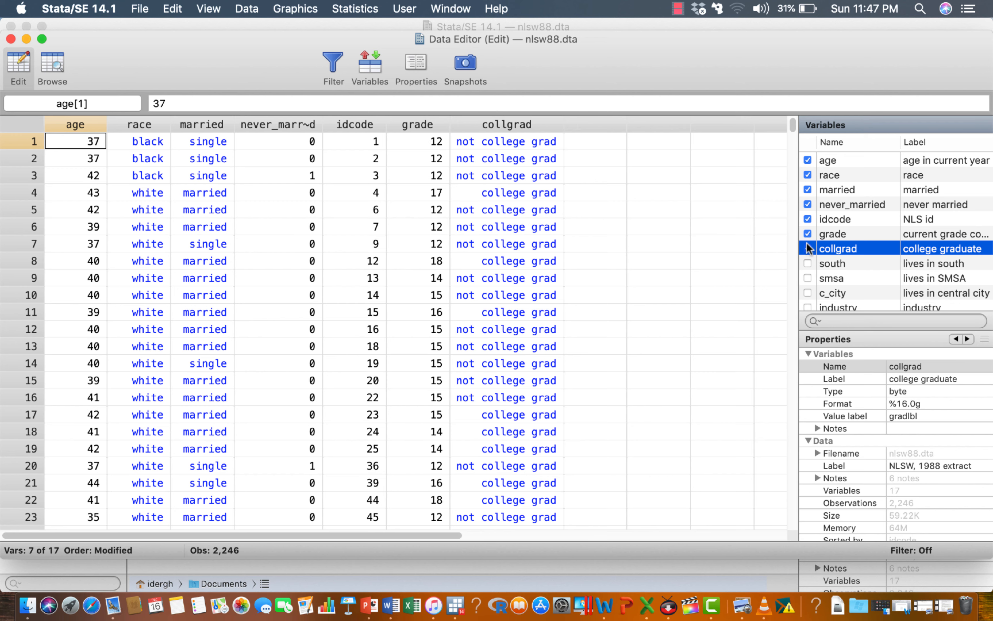
pyautogui.click(807, 248)
pyautogui.click(807, 234)
pyautogui.click(808, 218)
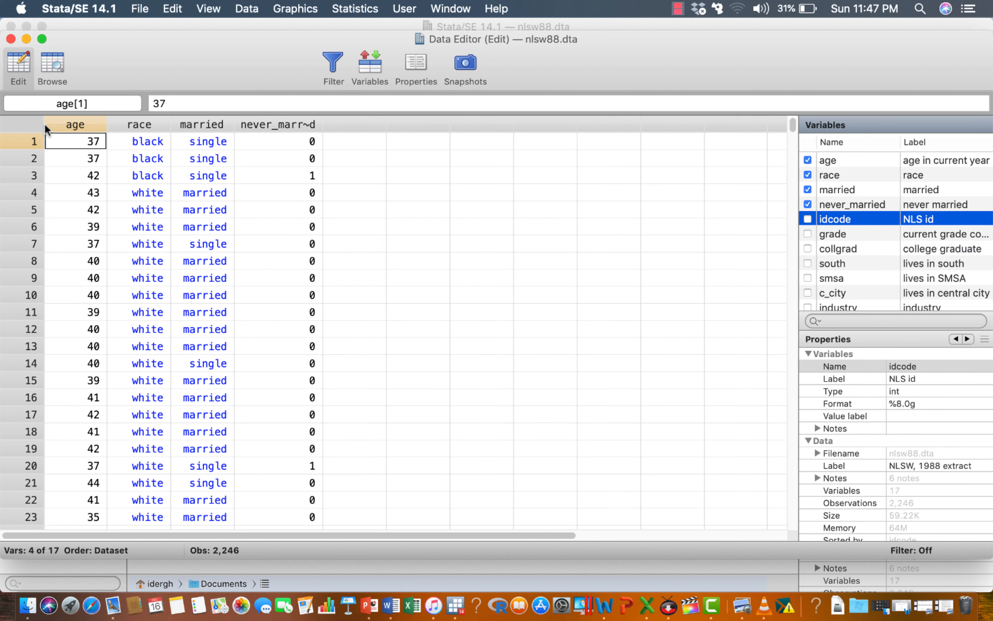
pyautogui.click(11, 39)
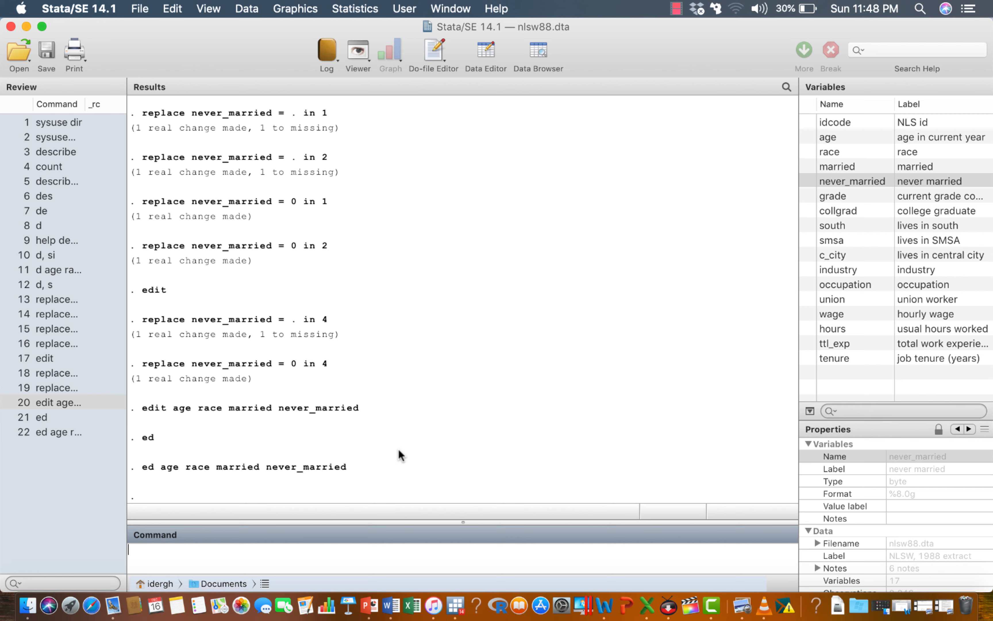
# - Open all variables in read-only mode by running browse, and select the never_married cells of observations 3 and 5
pyautogui.write('browse')
pyautogui.press('Return')
pyautogui.click(393, 245)
pyautogui.scroll(-6, 247, 245)
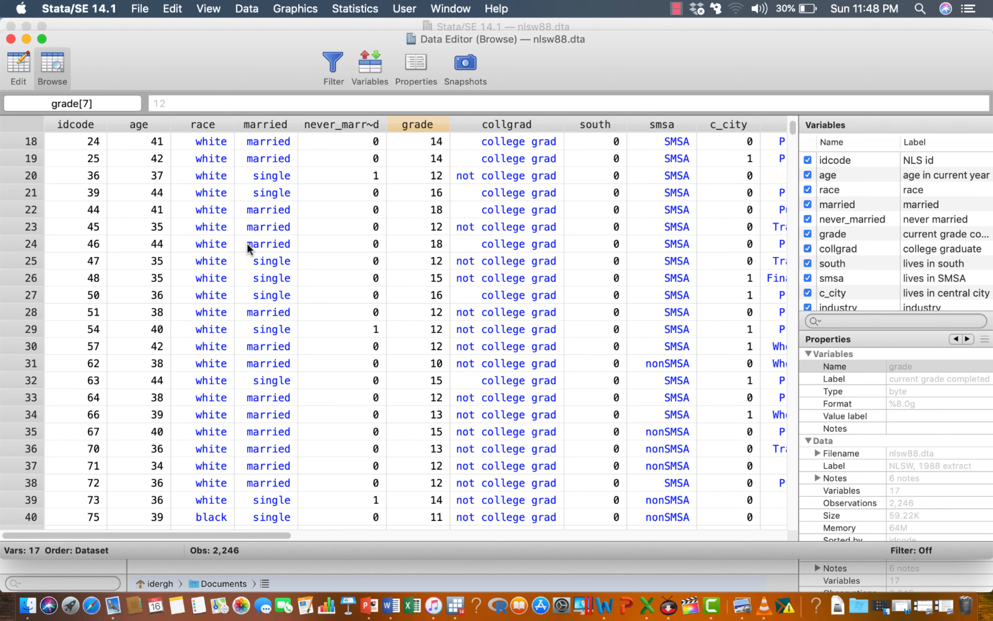
pyautogui.scroll(6, 247, 243)
pyautogui.click(314, 168)
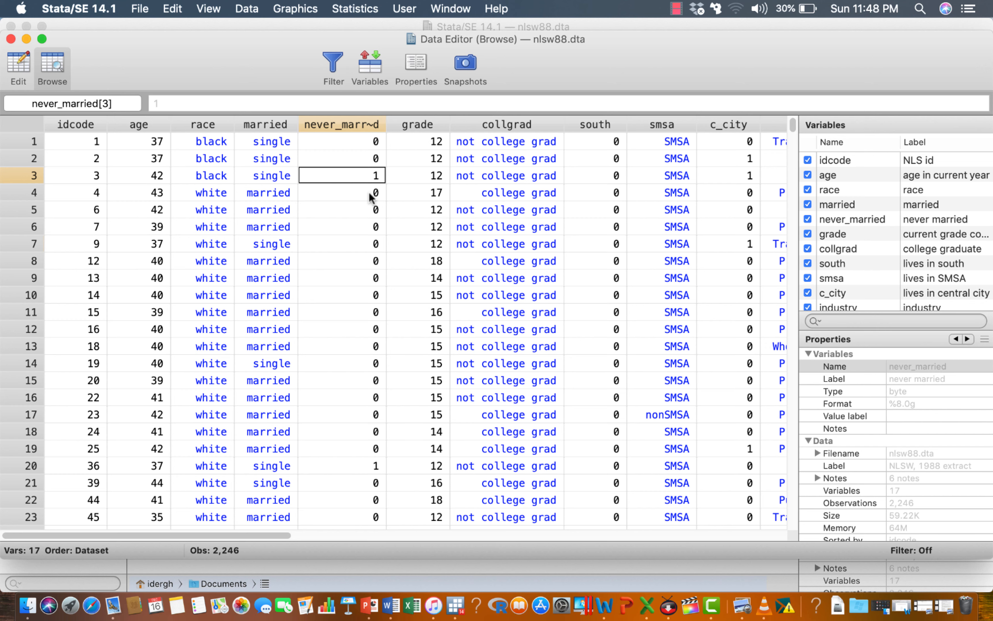
pyautogui.click(374, 208)
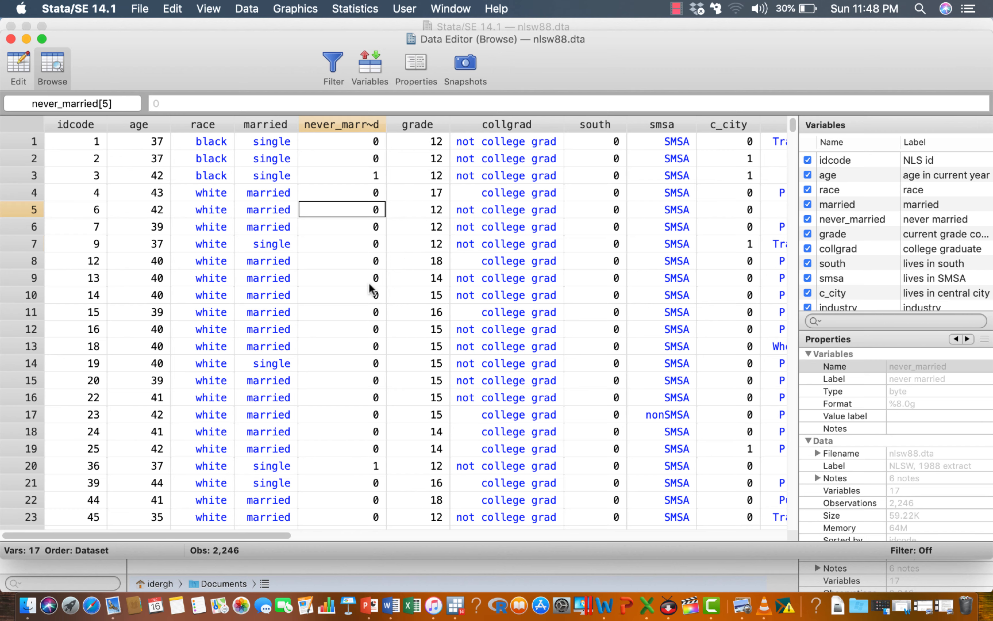
# - Look through the read-only dataset's variables from idcode across to tenure, and close the Data Editor
pyautogui.hscroll(10, 370, 286)
pyautogui.scroll(-1, 371, 286)
pyautogui.hscroll(-10, 370, 286)
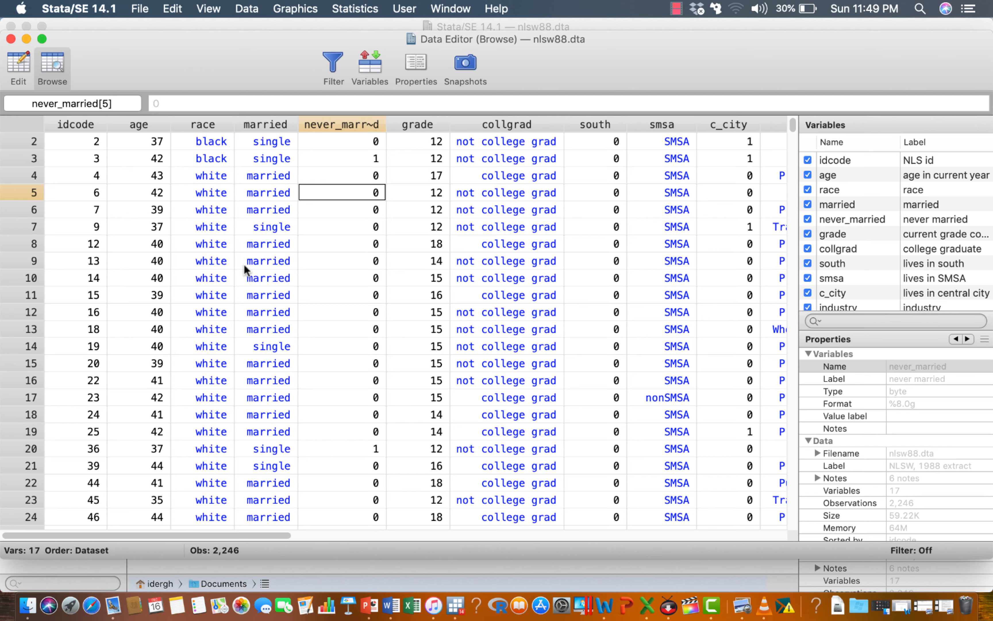
pyautogui.hscroll(15, 243, 264)
pyautogui.hscroll(-15, 243, 265)
pyautogui.hscroll(15, 445, 259)
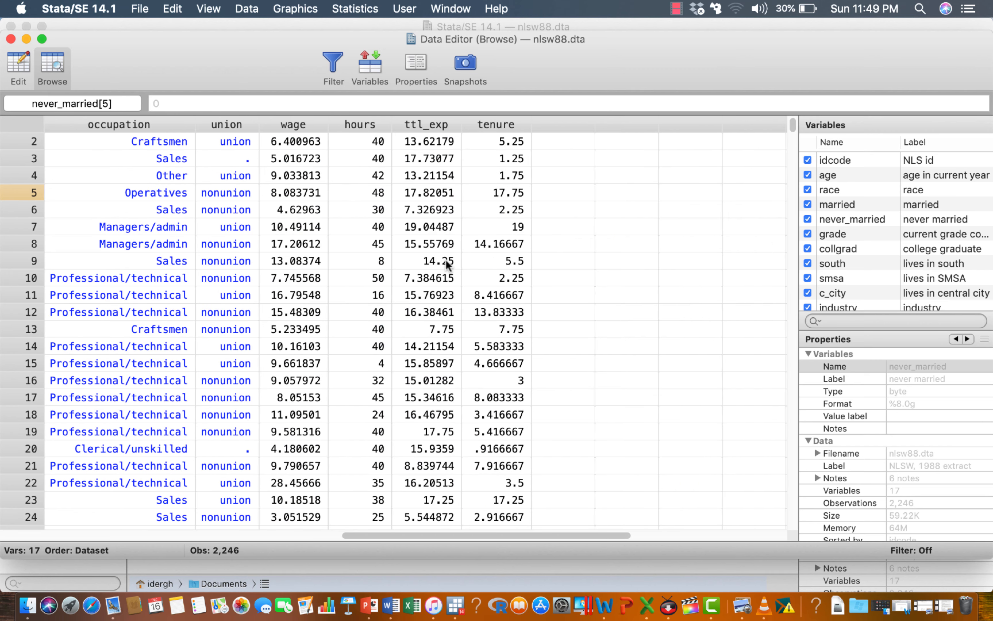
pyautogui.hscroll(5, 446, 263)
pyautogui.hscroll(-15, 446, 263)
pyautogui.scroll(-1, 446, 263)
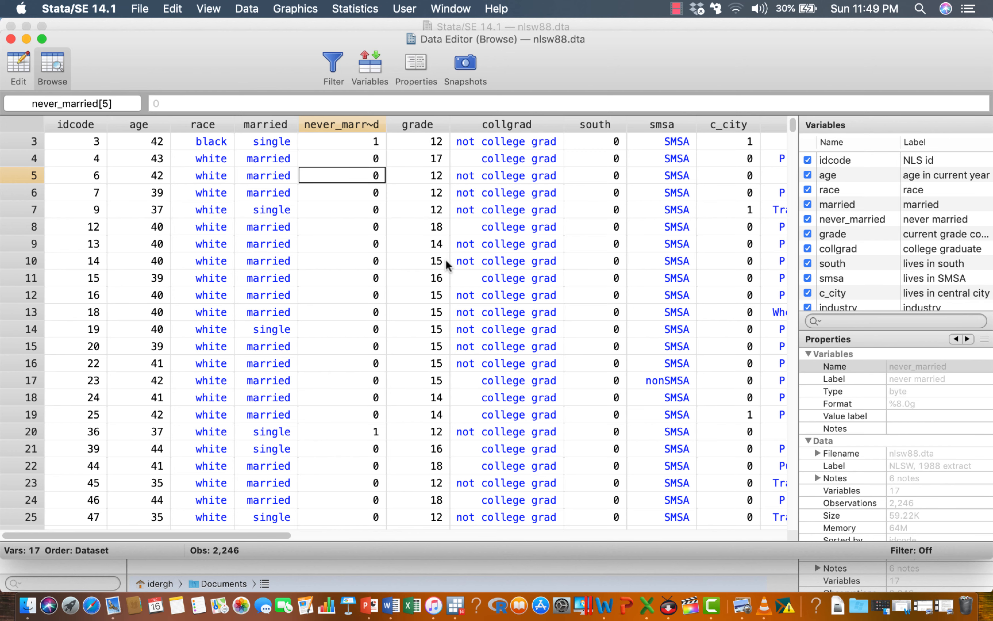
pyautogui.click(11, 39)
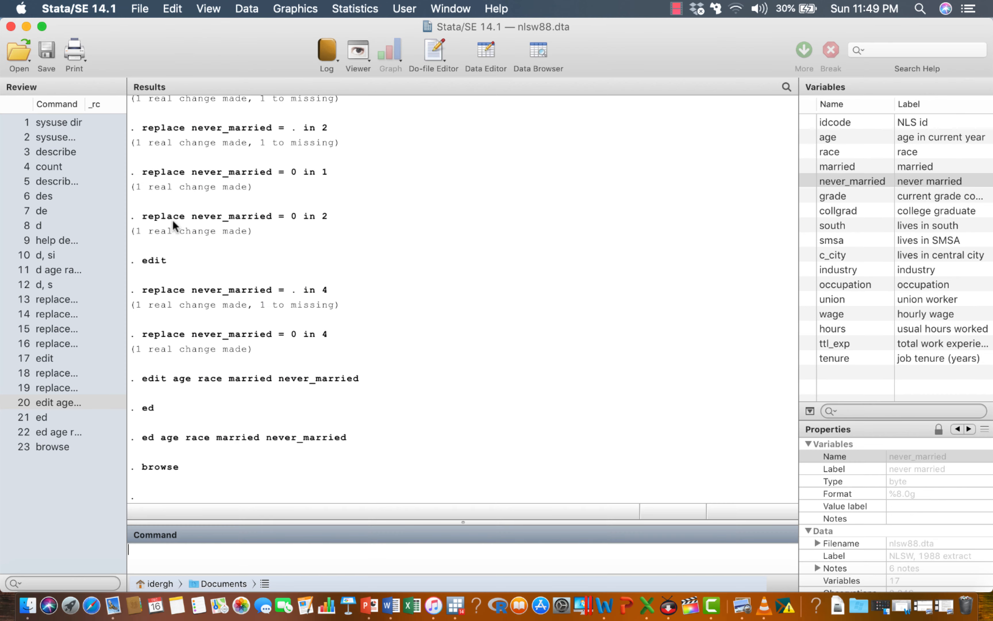
# - Recall the earlier ed command with four variables, change it to browse age race married never_married, and run it
pyautogui.click(43, 431)
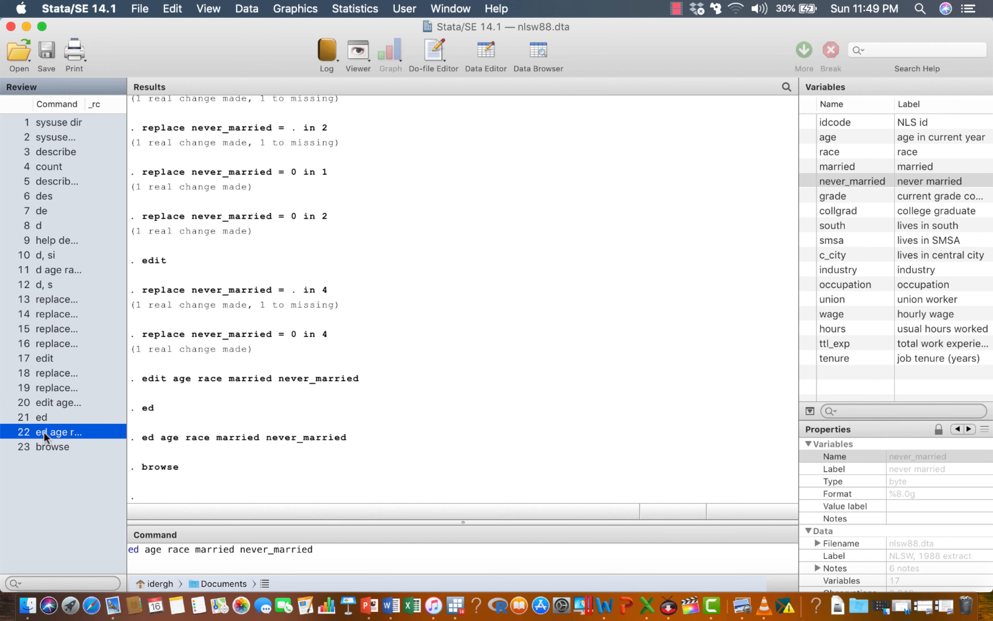
pyautogui.doubleClick(131, 548)
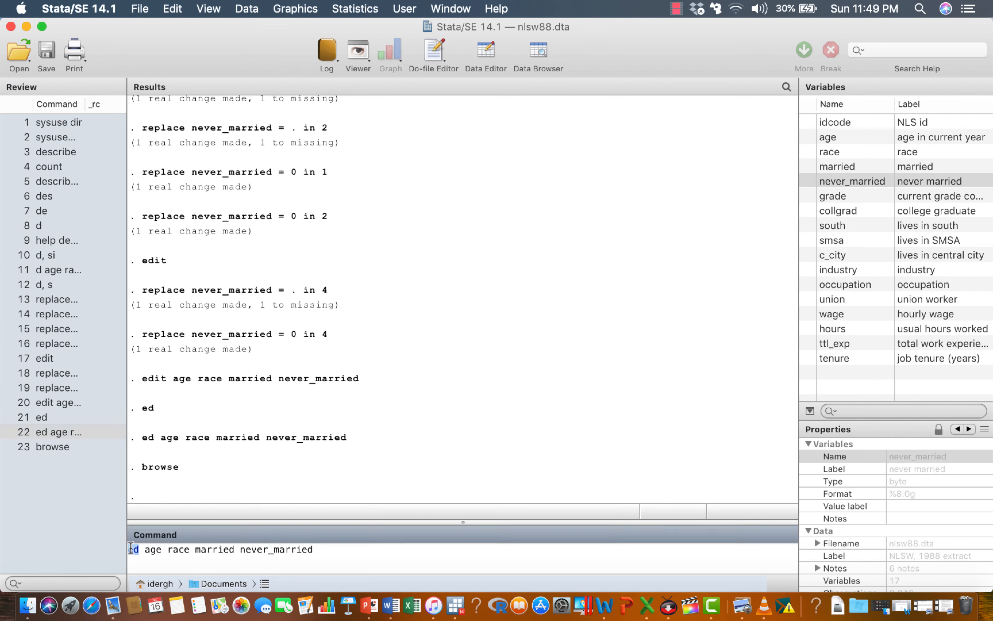
pyautogui.write('browse')
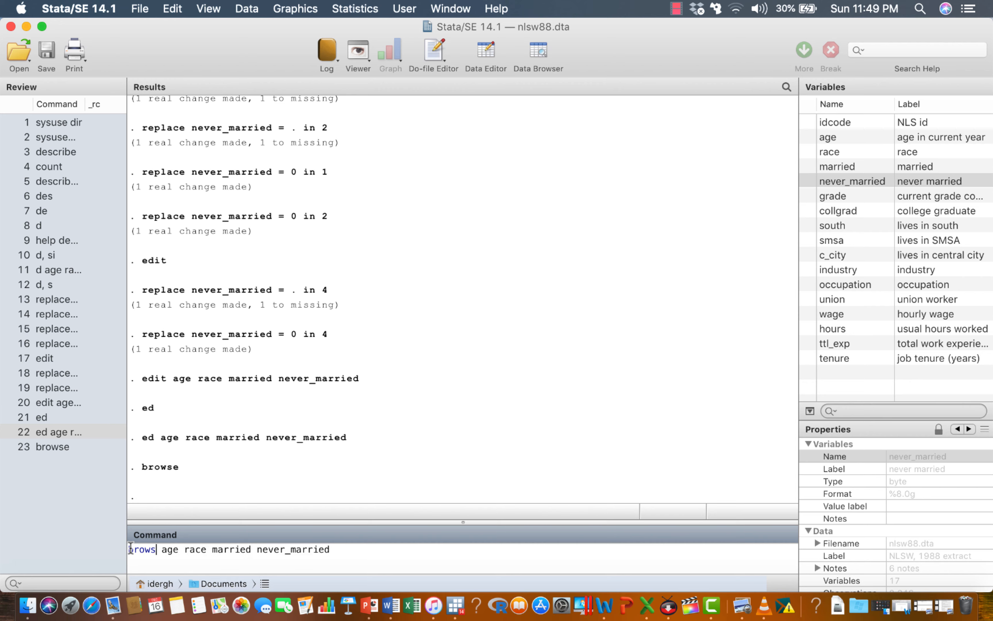
pyautogui.press('Return')
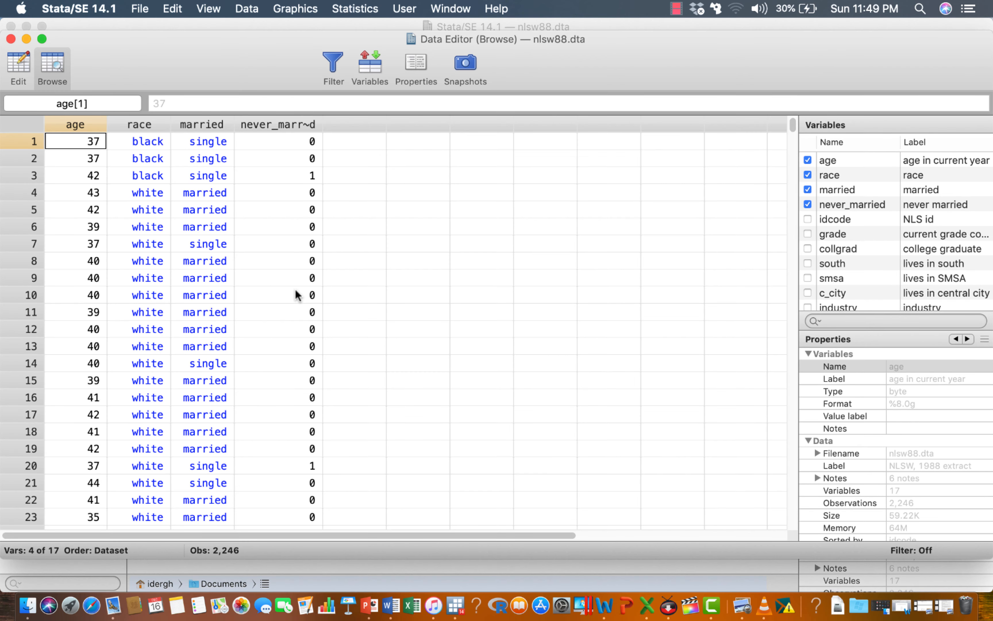
# - Show idcode, grade, collgrad, south and smsa in the read-only data grid
pyautogui.click(807, 219)
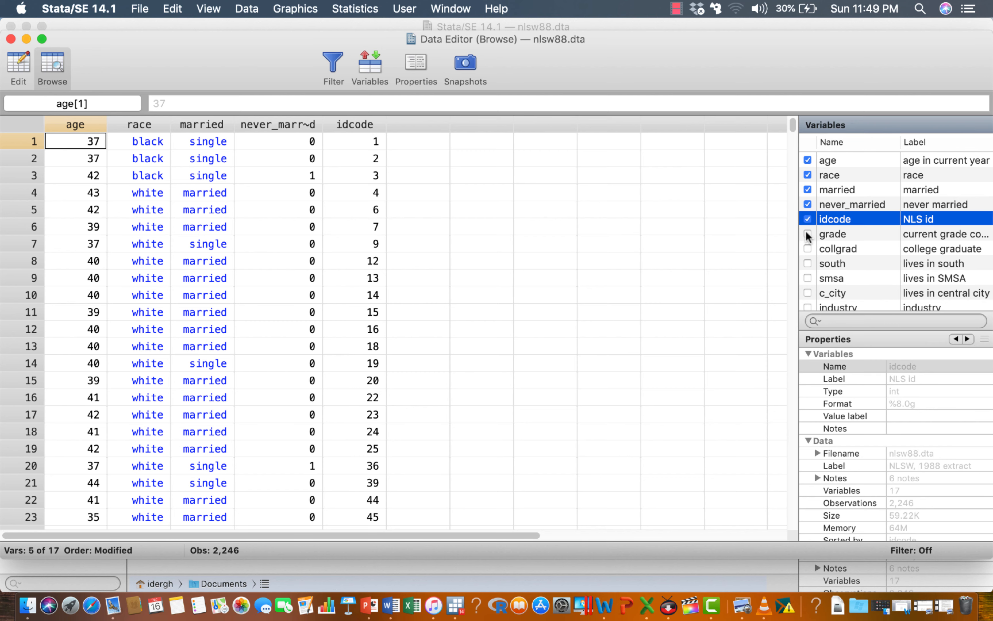
pyautogui.click(807, 234)
pyautogui.click(807, 249)
pyautogui.click(807, 263)
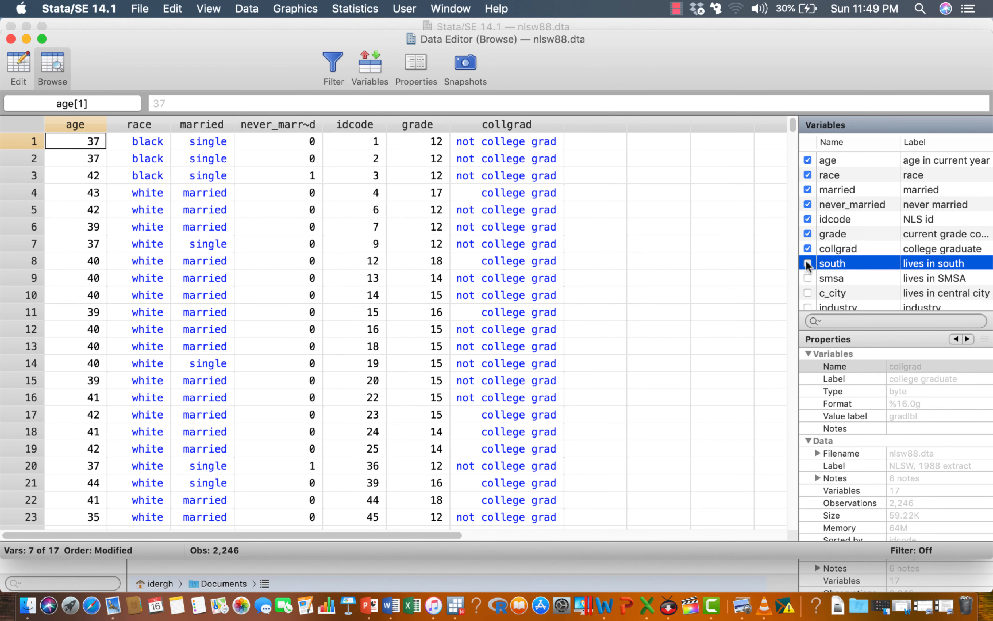
pyautogui.click(807, 277)
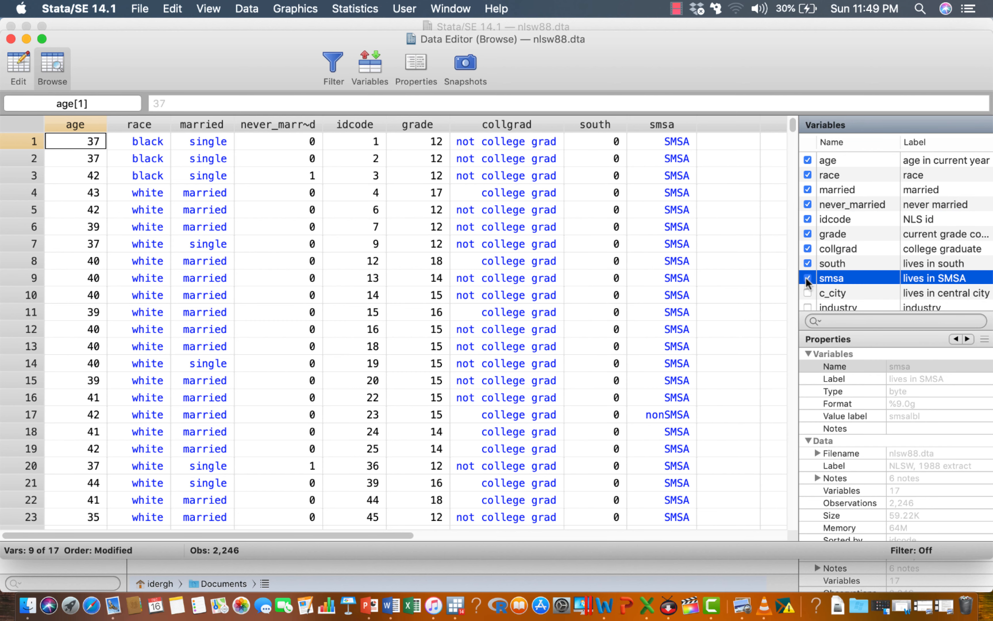
# - Hide smsa, south, collgrad, grade and idcode from the read-only grid, and close the Data Editor
pyautogui.click(807, 278)
pyautogui.click(807, 263)
pyautogui.click(806, 249)
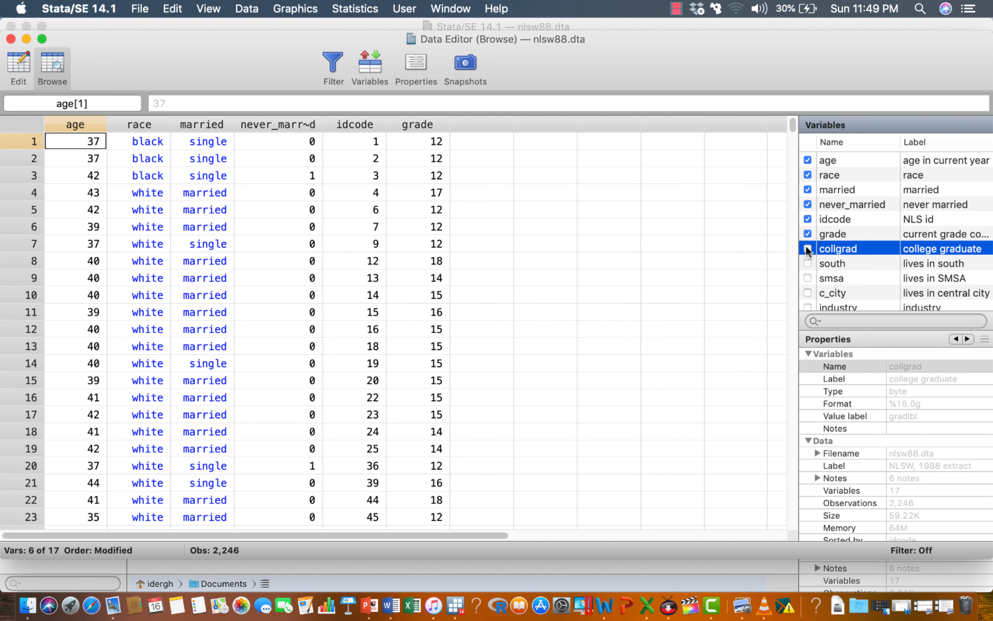
pyautogui.click(807, 234)
pyautogui.click(807, 220)
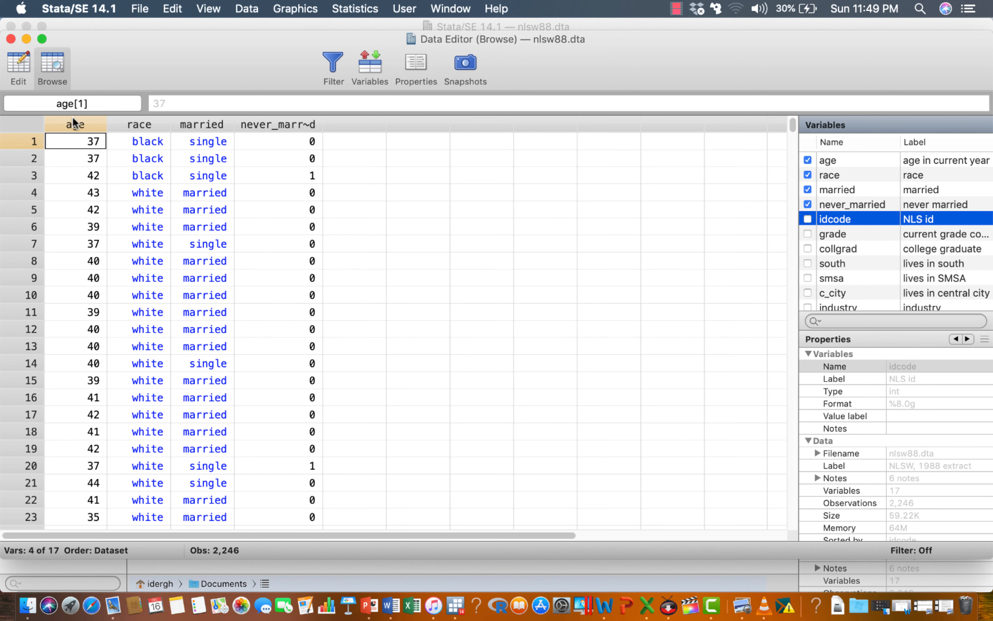
pyautogui.click(11, 39)
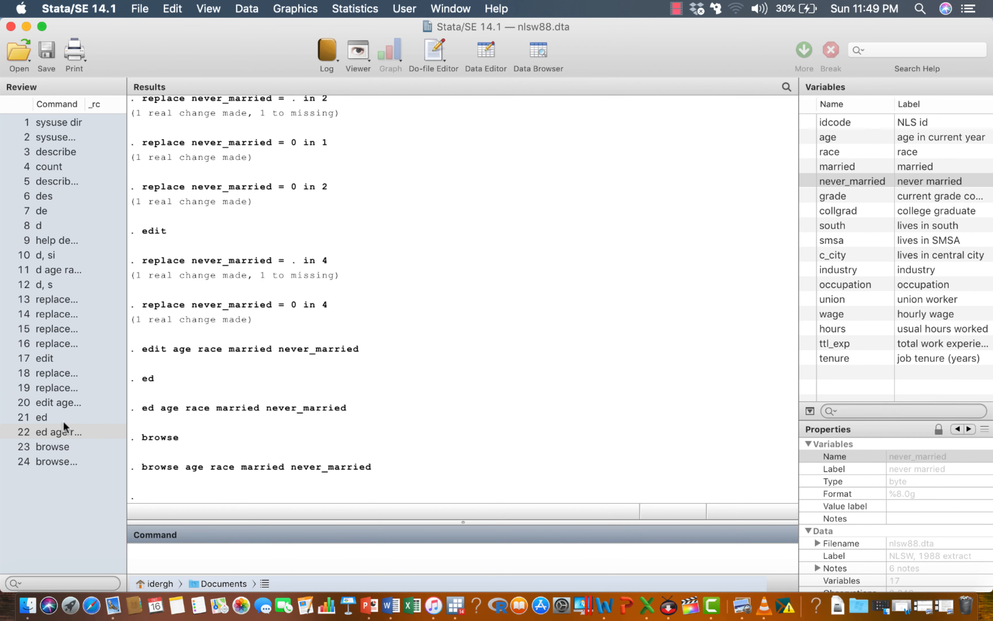
# - Browse the four selected variables by running the abbreviated command br age race married never_married, and close the Data Editor
pyautogui.click(57, 433)
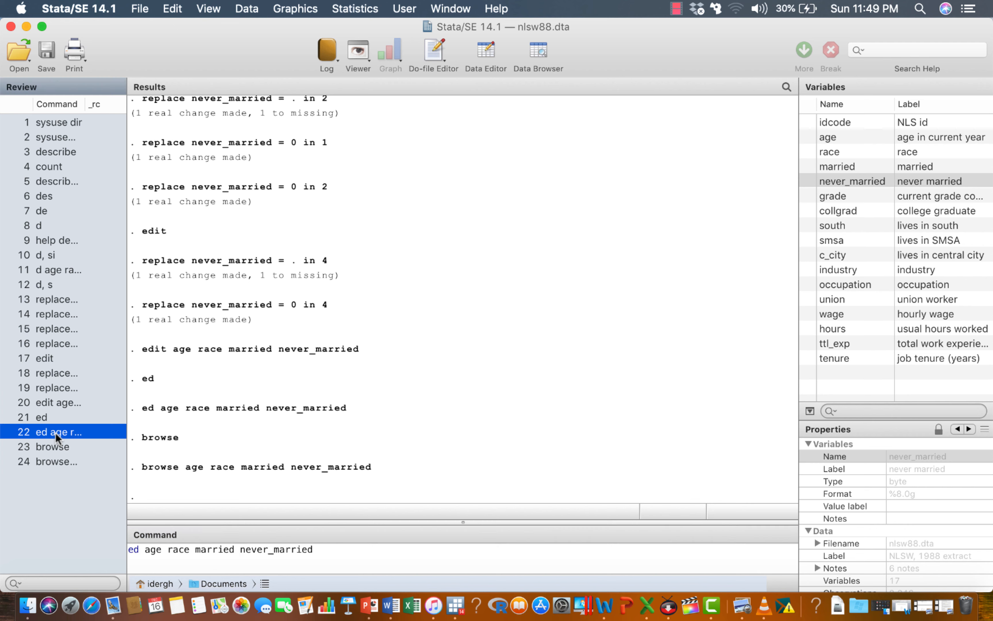
pyautogui.doubleClick(133, 549)
pyautogui.write('tr')
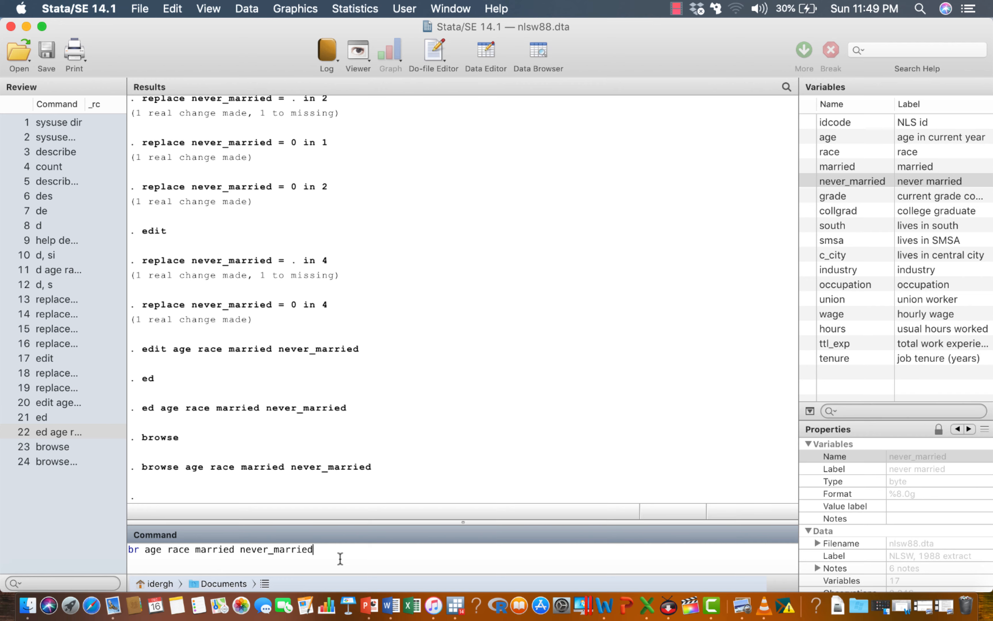
pyautogui.press('Return')
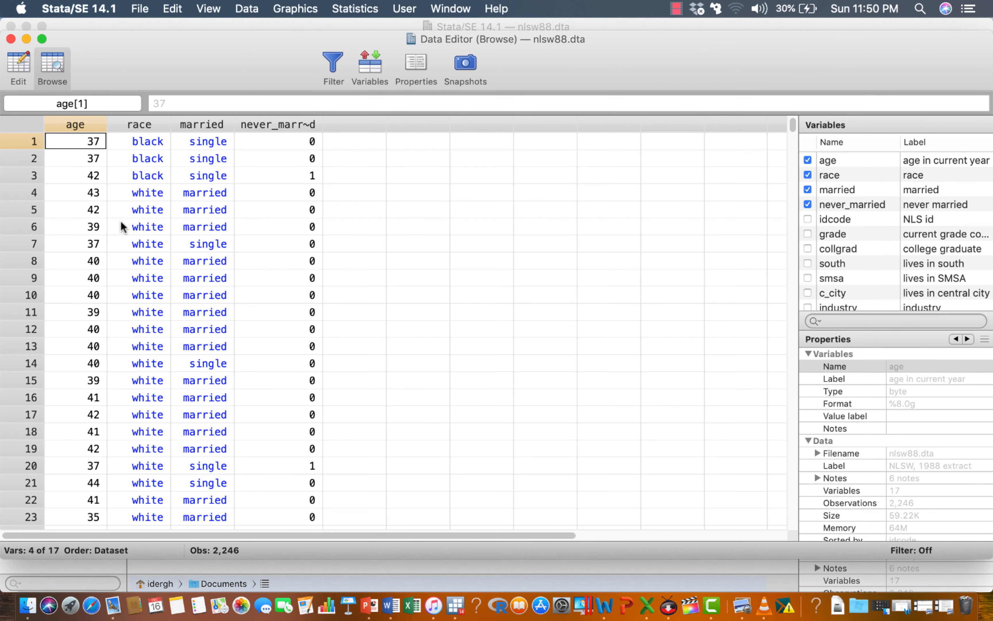
pyautogui.click(11, 38)
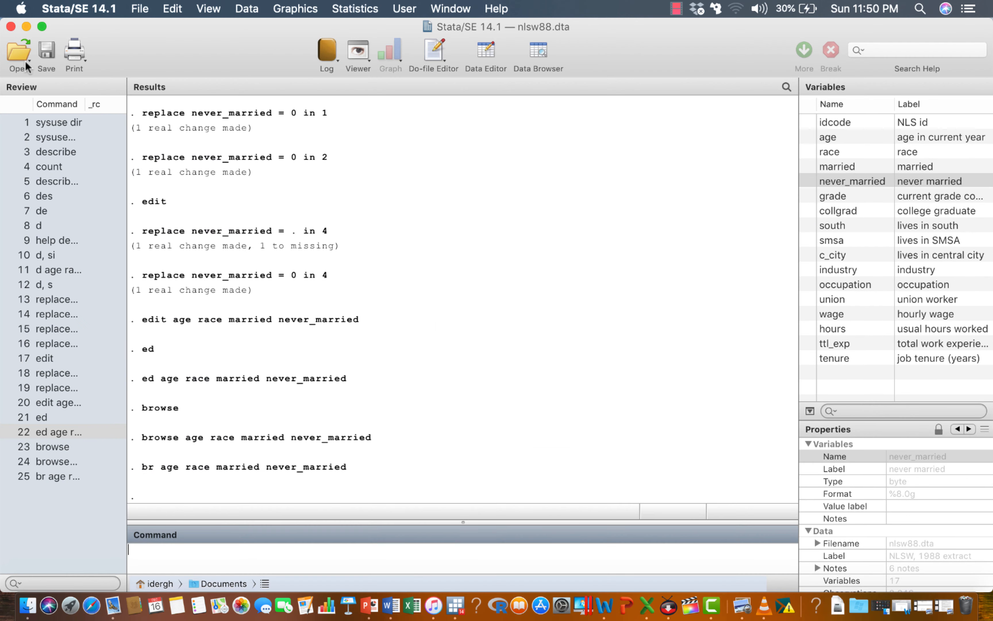
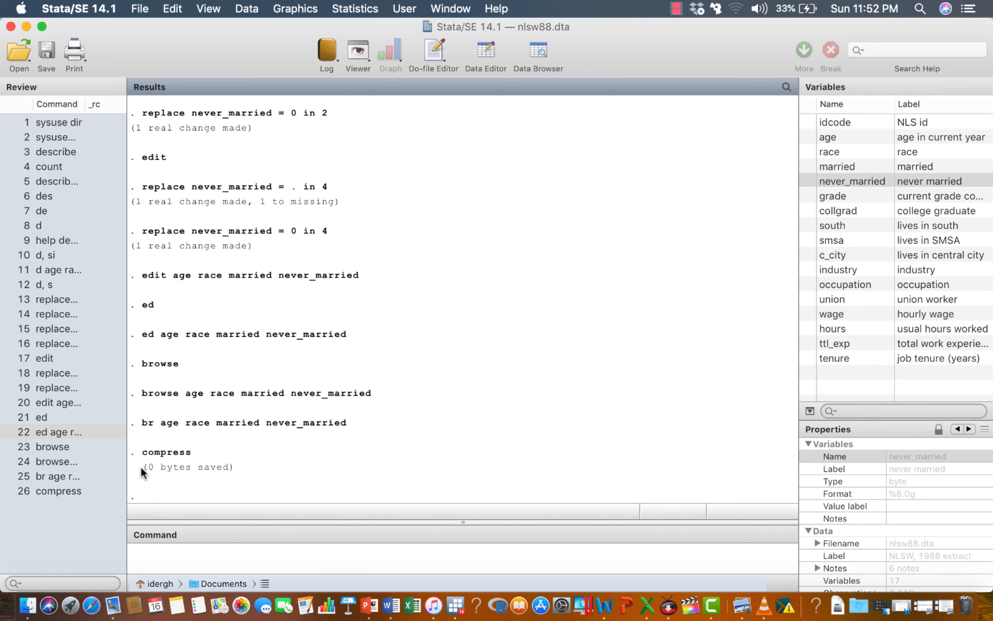
# - Highlight the output line of the compress command in the results to examine how many bytes it saved
pyautogui.moveTo(147, 466); pyautogui.dragTo(241, 472)
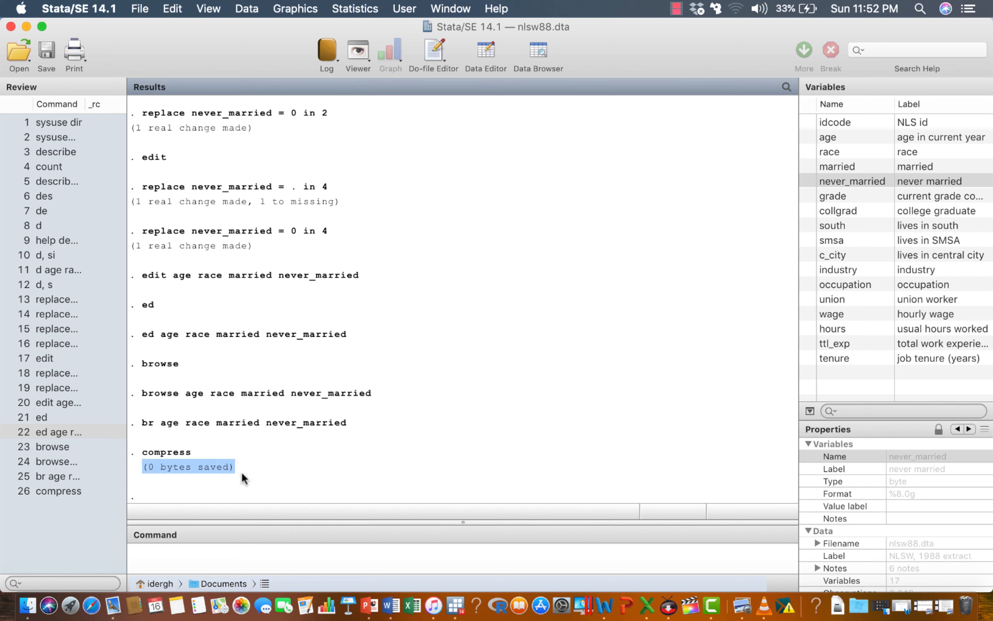
pyautogui.moveTo(149, 468); pyautogui.dragTo(235, 468)
pyautogui.click(311, 457)
pyautogui.click(143, 465)
# - Label the variable married as "Marital status of respondents in the community" using the abbreviated la var command, and select that variable to check its label
pyautogui.click(275, 543)
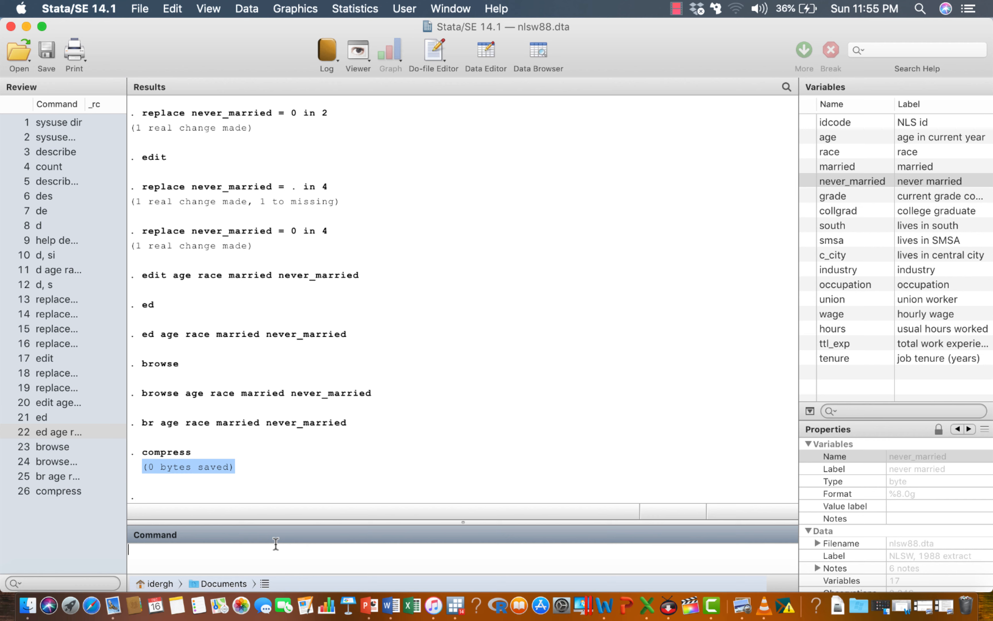
pyautogui.write('la var')
pyautogui.doubleClick(805, 165)
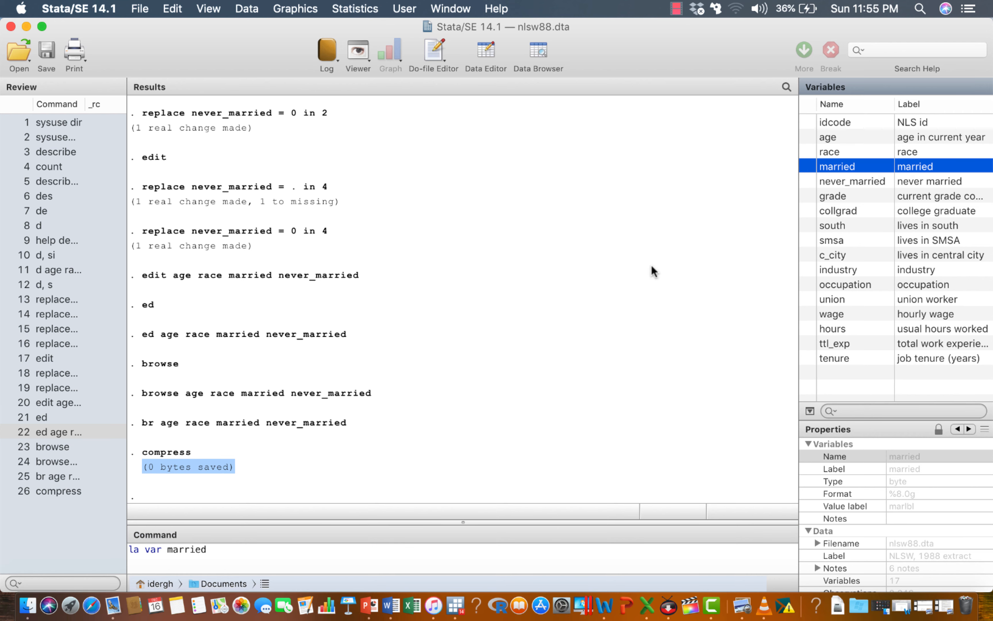
pyautogui.click(240, 552)
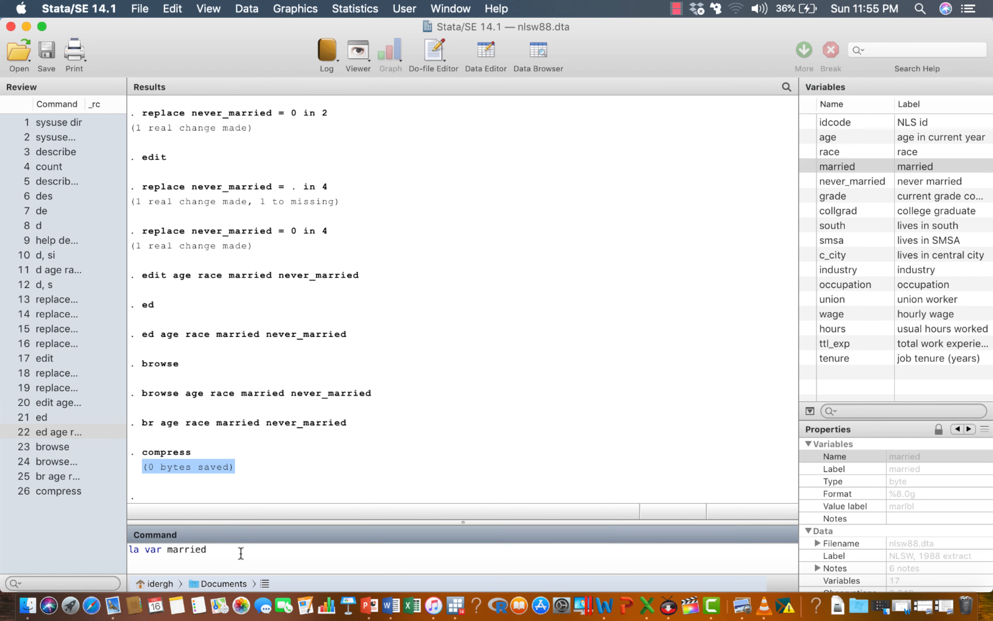
pyautogui.write('"')
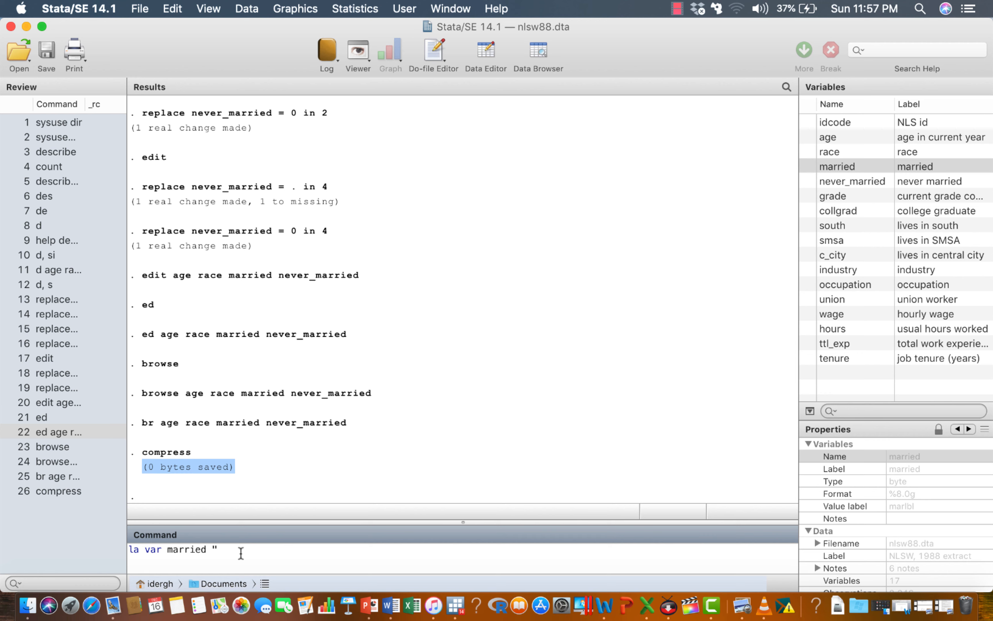
pyautogui.write('Marital status of respondent')
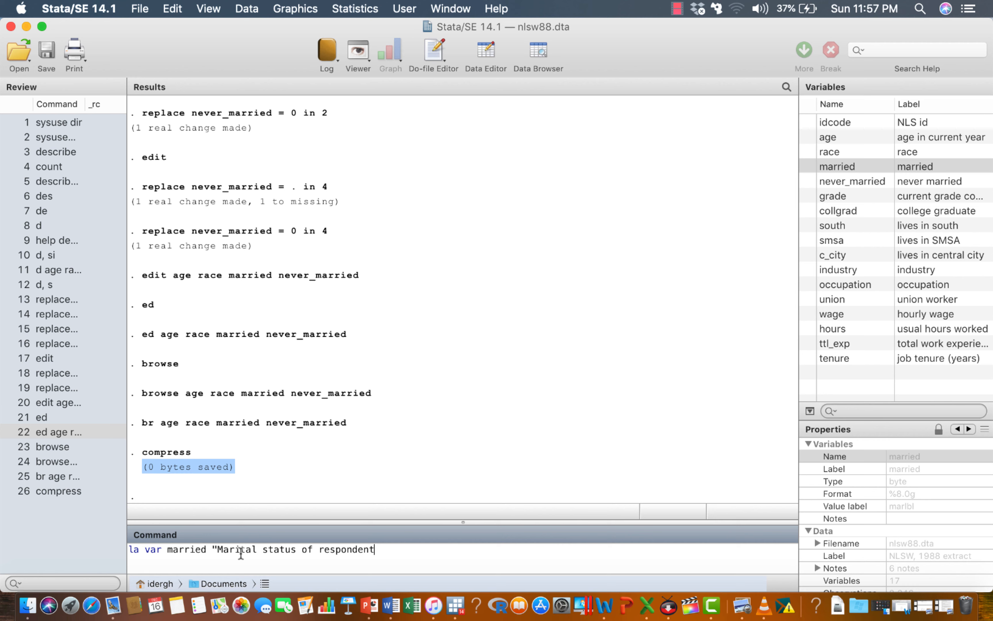
pyautogui.write('s in the community)')
pyautogui.press('BackSpace')
pyautogui.write('"')
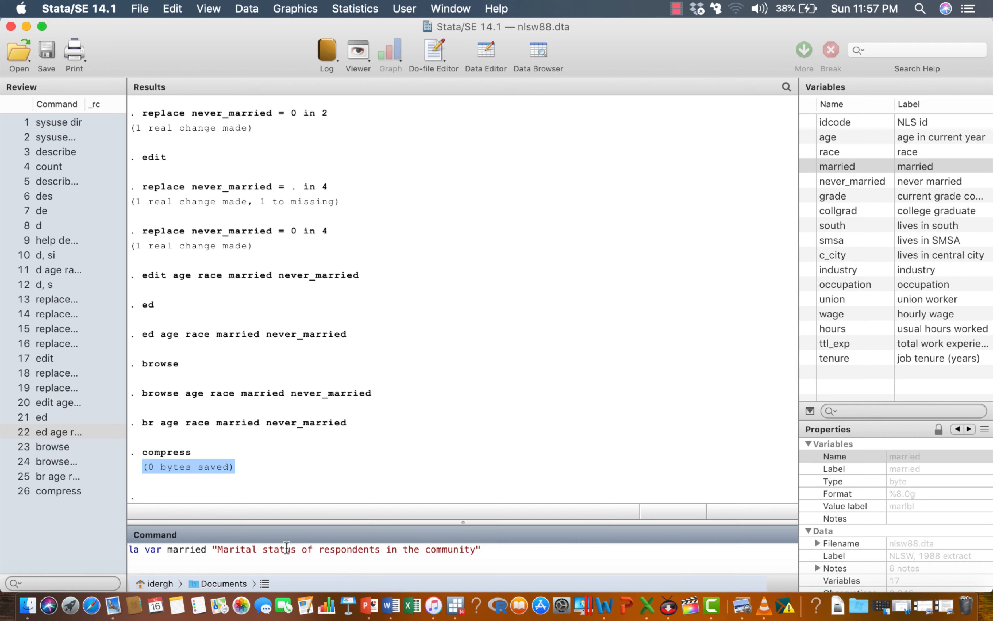
pyautogui.moveTo(128, 550)
pyautogui.mouseDown()
pyautogui.moveTo(162, 550)
pyautogui.moveTo(123, 550)
pyautogui.mouseUp()
pyautogui.moveTo(212, 549); pyautogui.dragTo(487, 557)
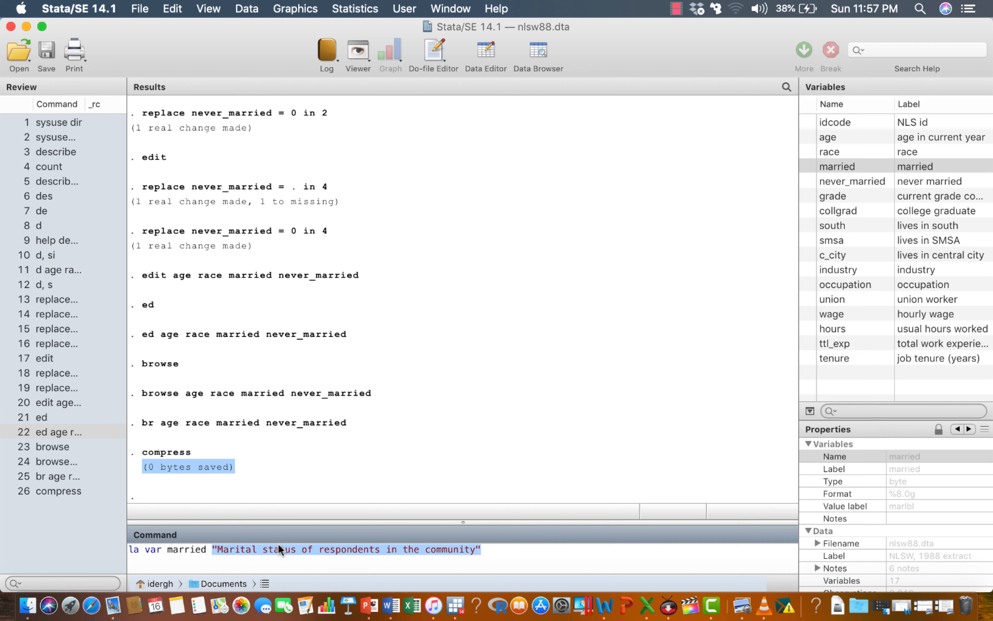
pyautogui.click(511, 555)
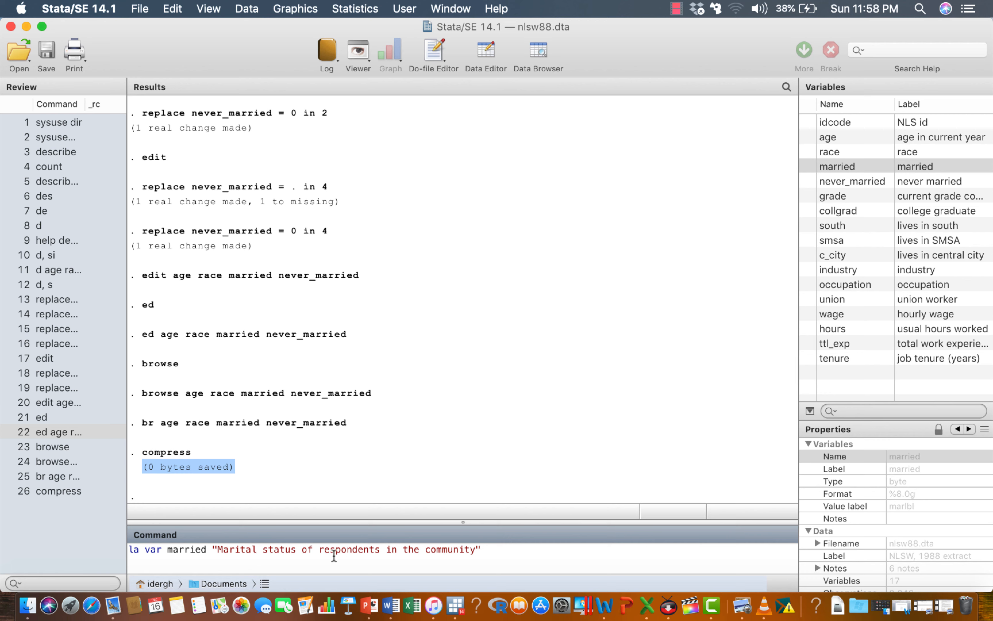
pyautogui.press('Return')
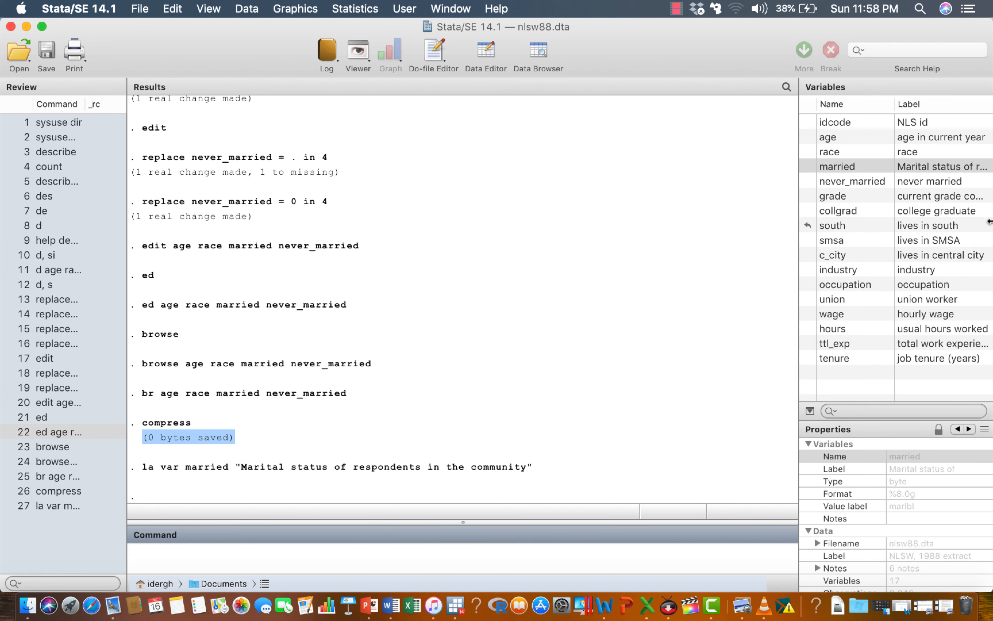
pyautogui.click(941, 167)
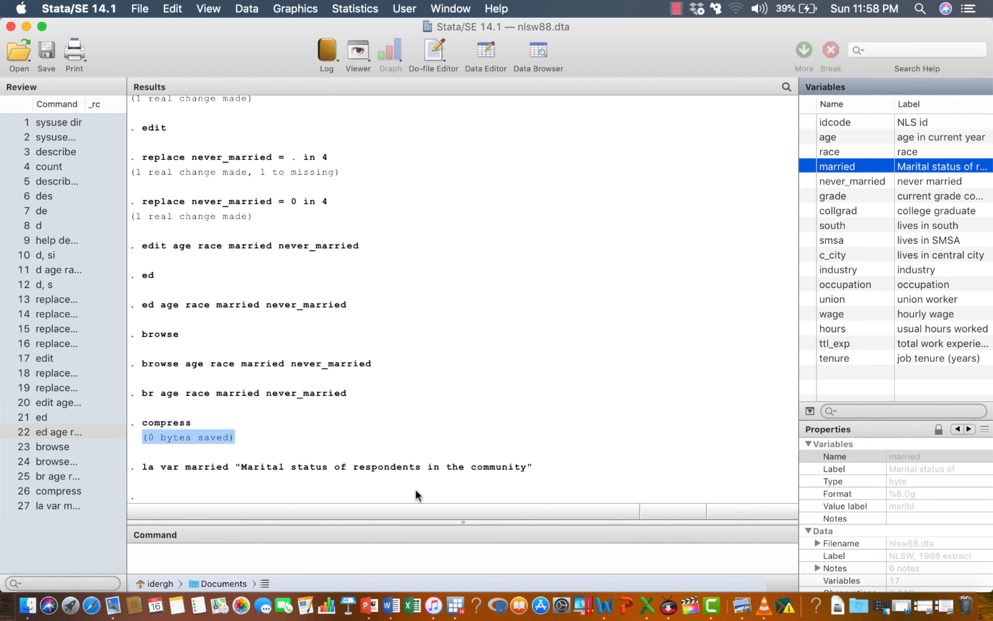
# - Open the full dataset in the Data Editor by running ed, and look over its rows and columns
pyautogui.click(341, 549)
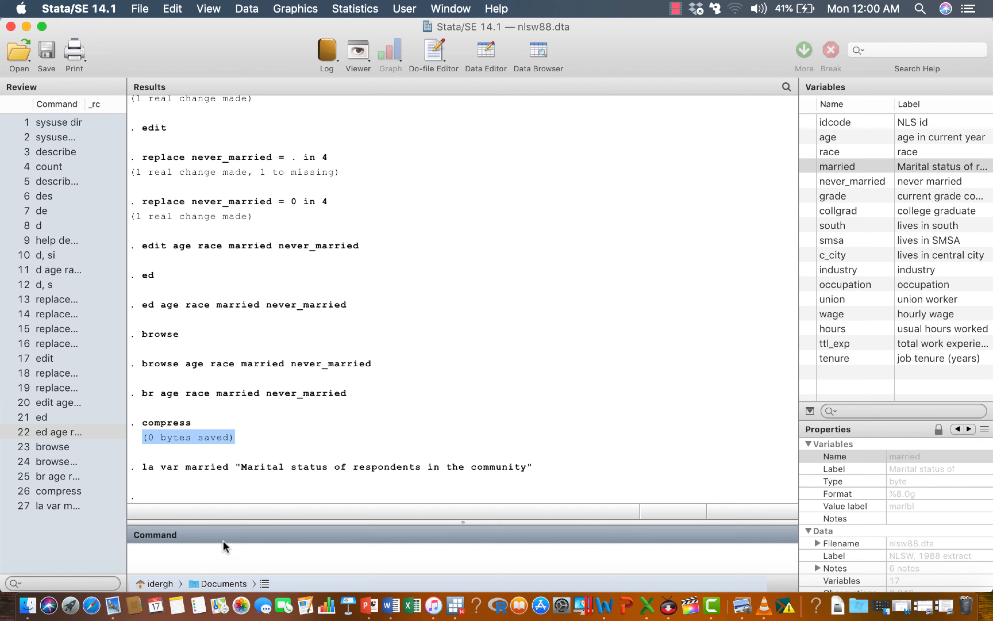
pyautogui.write('ed')
pyautogui.press('Return')
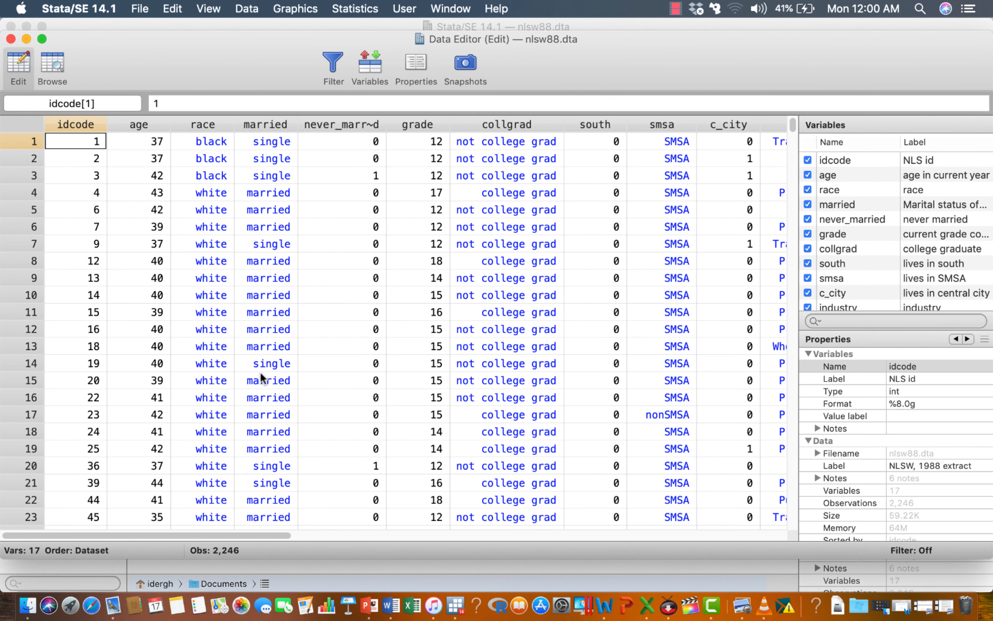
pyautogui.scroll(-5, 378, 328)
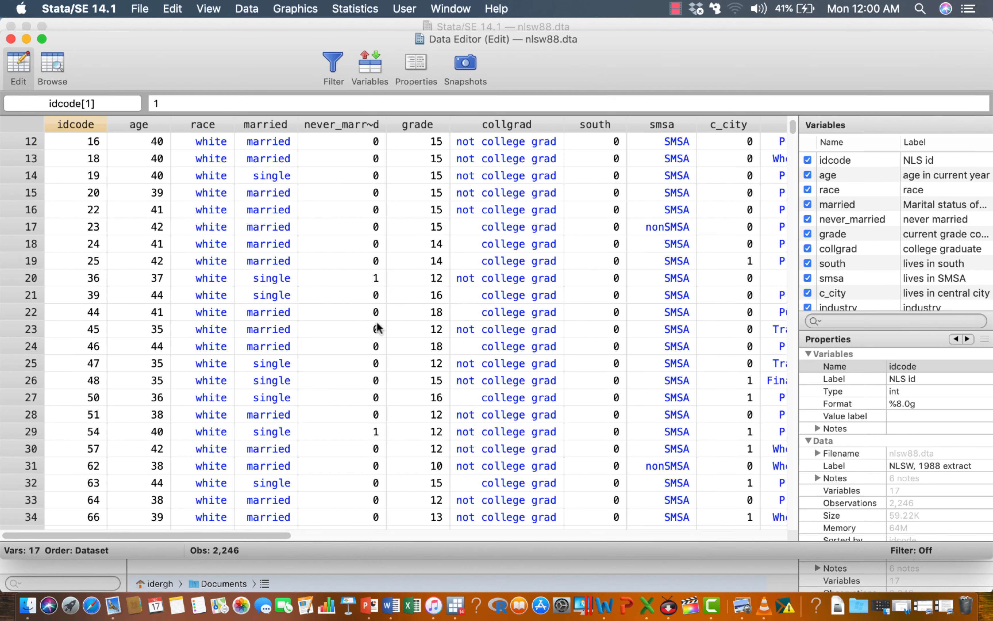
pyautogui.scroll(5, 378, 328)
pyautogui.hscroll(5, 378, 328)
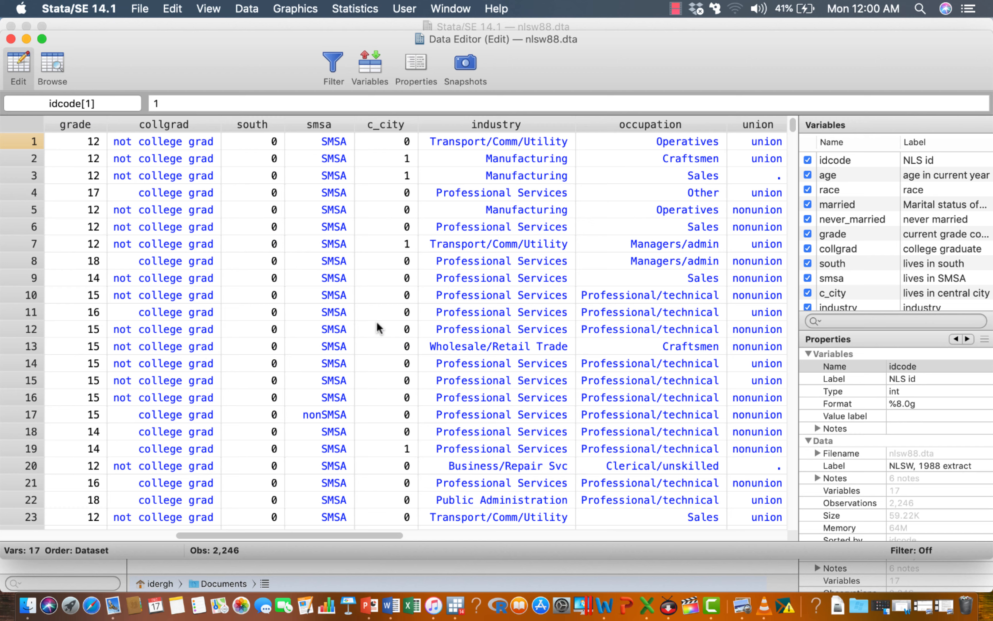
pyautogui.hscroll(-3, 377, 327)
pyautogui.hscroll(-2, 376, 327)
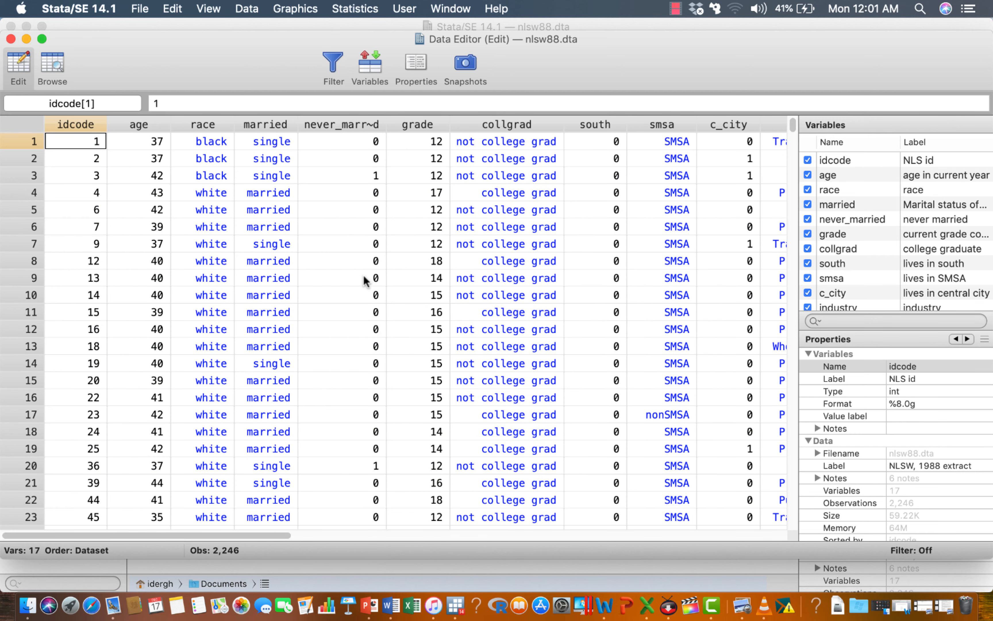
pyautogui.scroll(-4, 366, 279)
pyautogui.scroll(4, 365, 279)
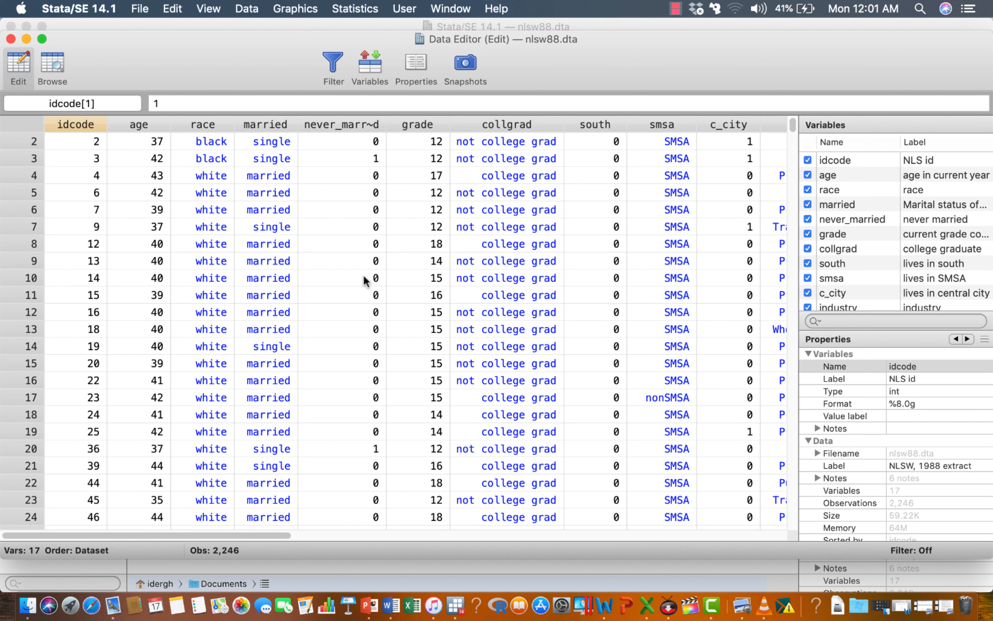
# - Examine the coded values in the never_married column, including observations 1 and 3, and close the Data Editor
pyautogui.click(357, 124)
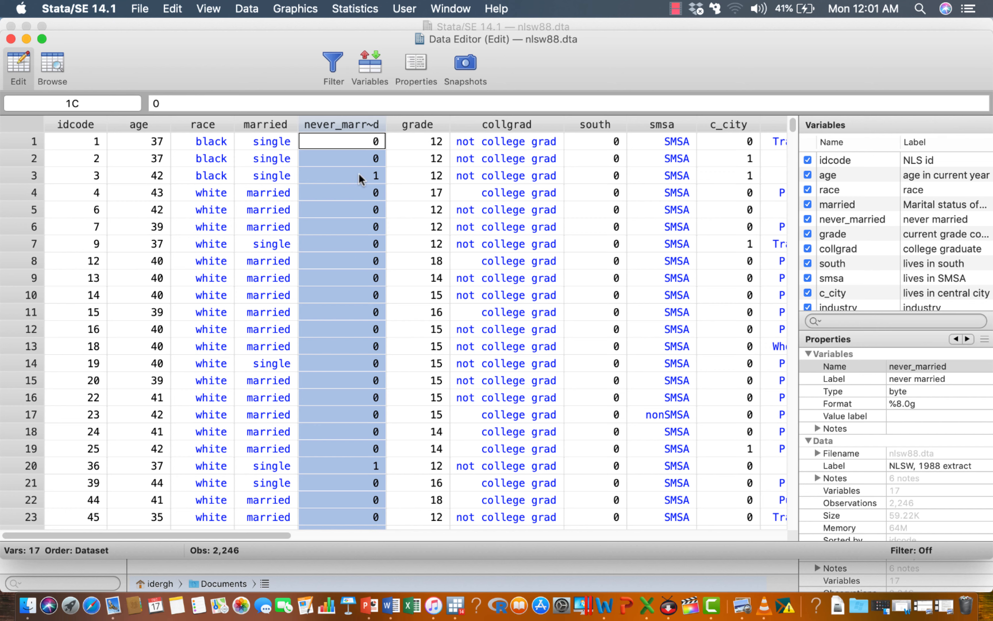
pyautogui.scroll(-4, 361, 226)
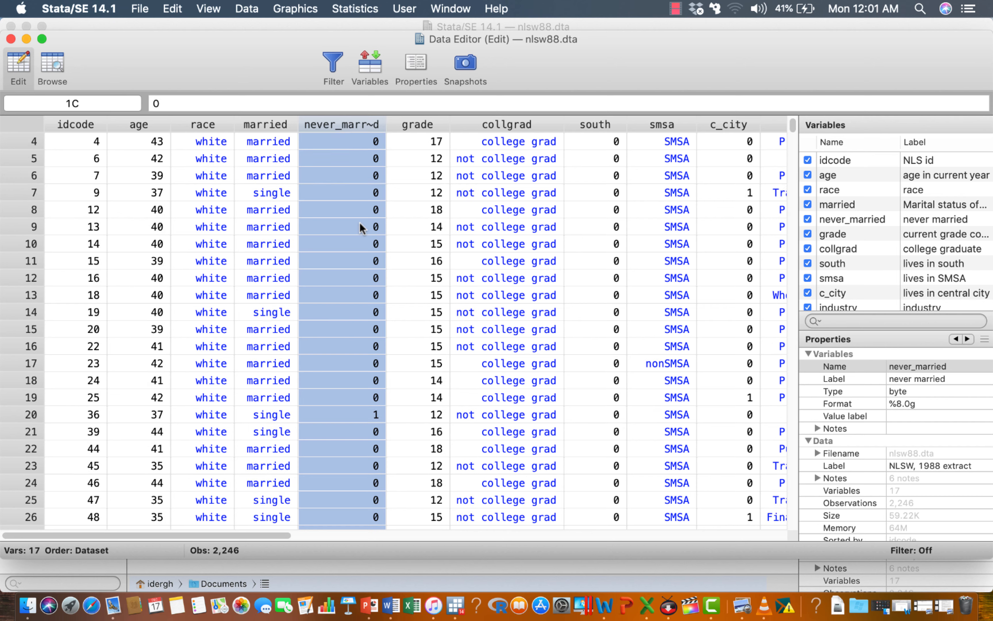
pyautogui.scroll(4, 361, 226)
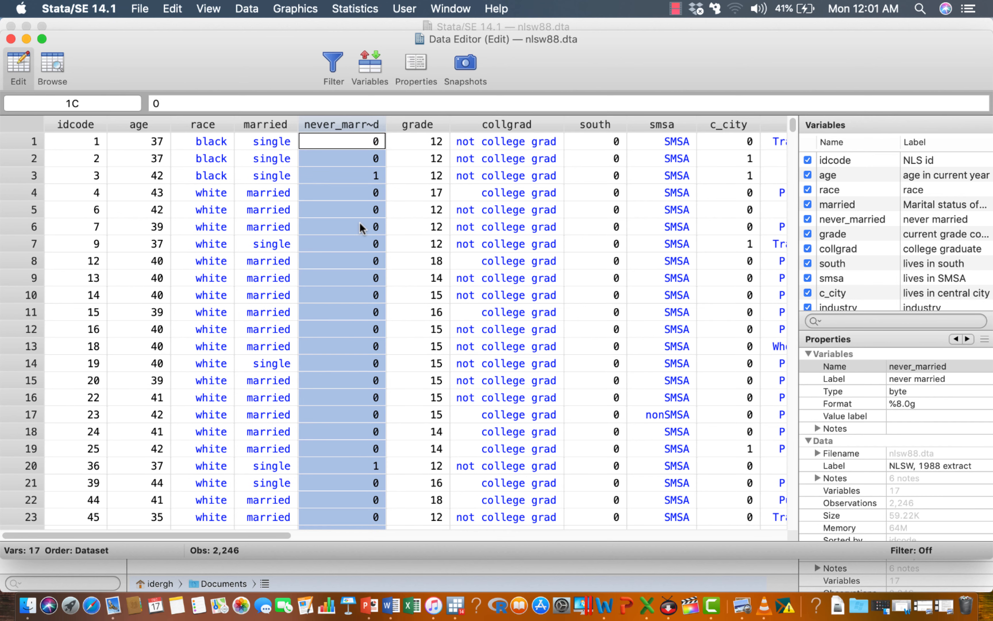
pyautogui.click(355, 136)
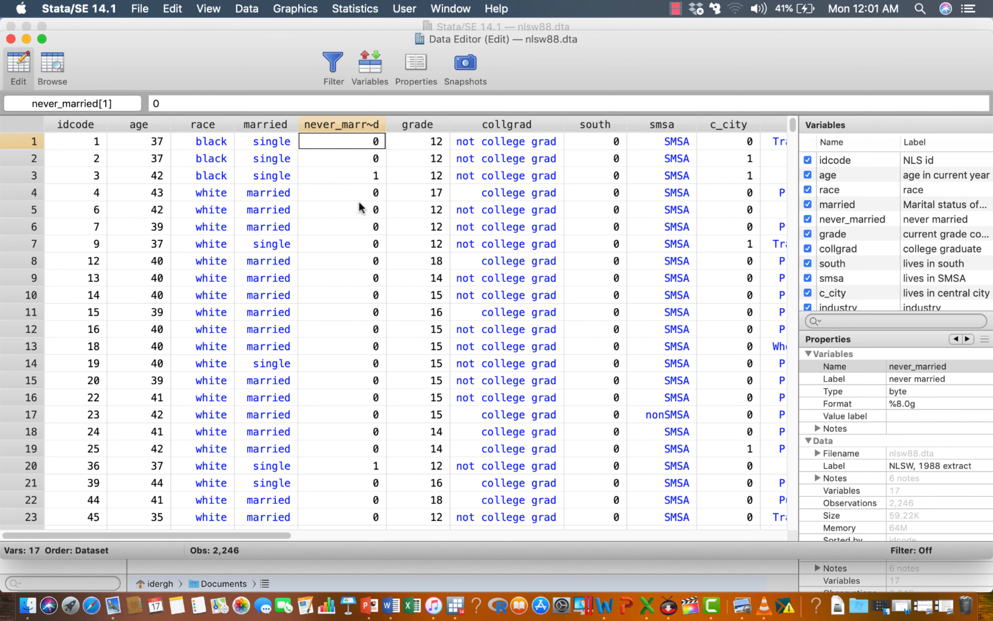
pyautogui.click(355, 180)
pyautogui.scroll(-1, 355, 311)
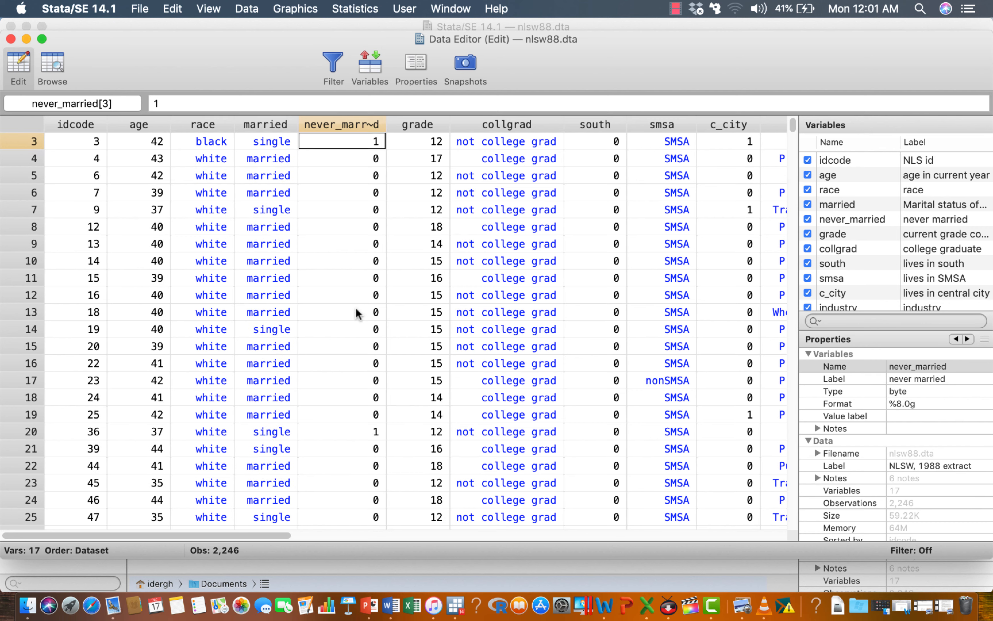
pyautogui.scroll(1, 354, 310)
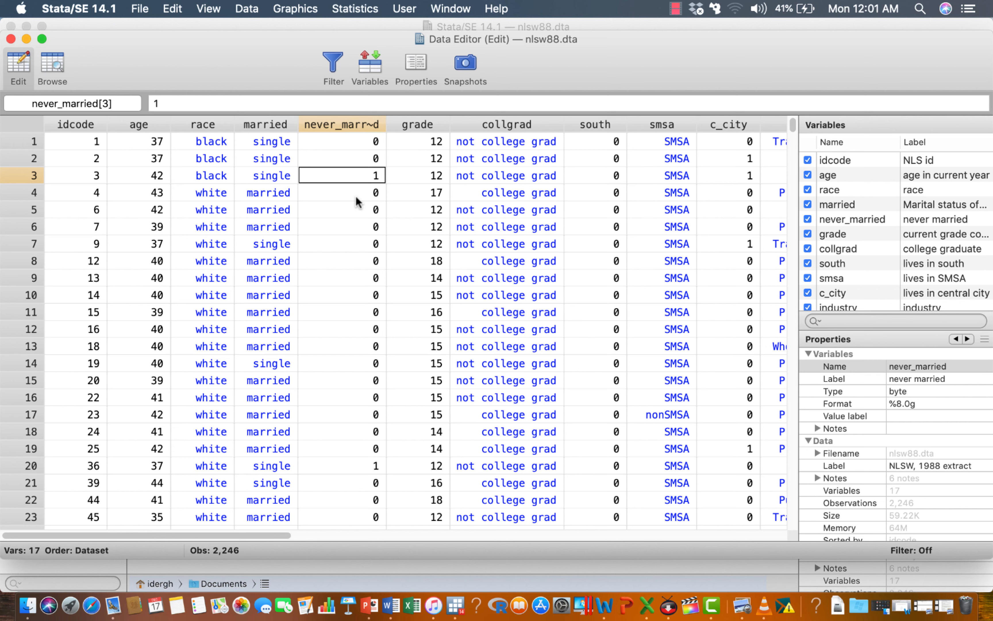
pyautogui.scroll(-5, 355, 195)
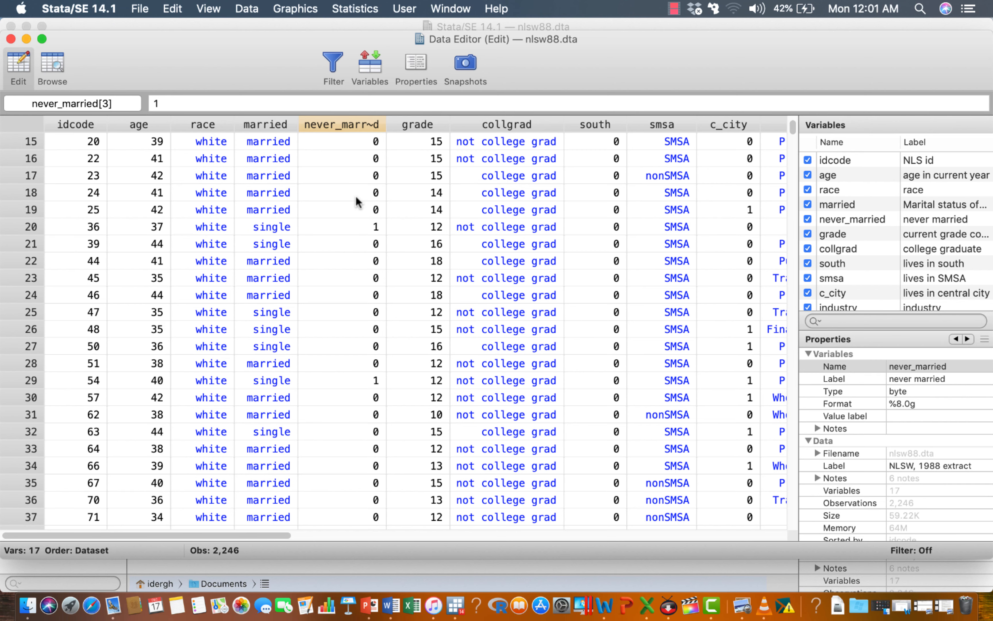
pyautogui.scroll(5, 356, 195)
pyautogui.click(357, 124)
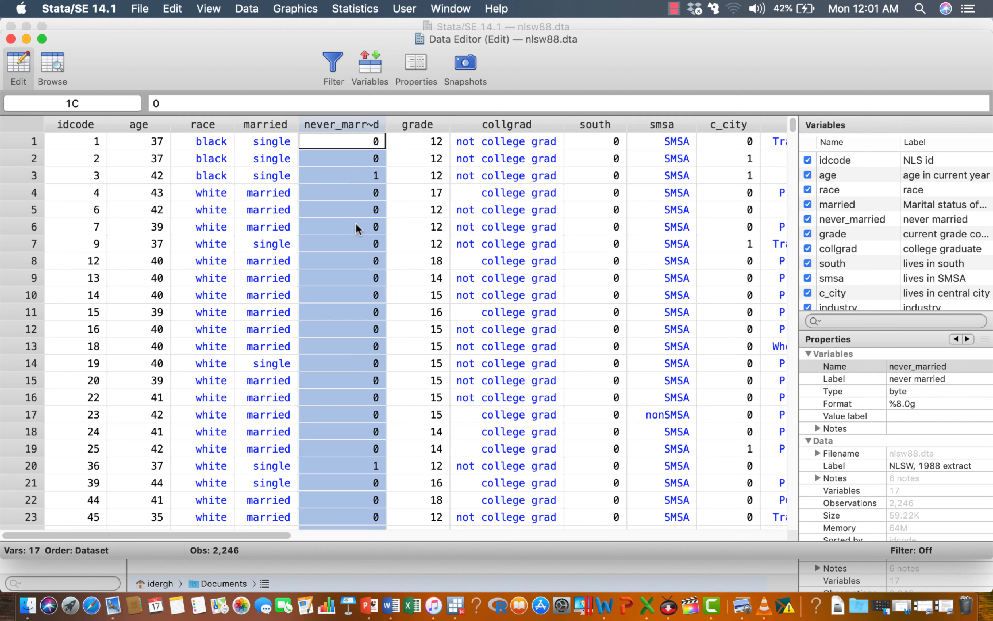
pyautogui.scroll(-3, 355, 223)
pyautogui.scroll(3, 356, 222)
pyautogui.click(360, 144)
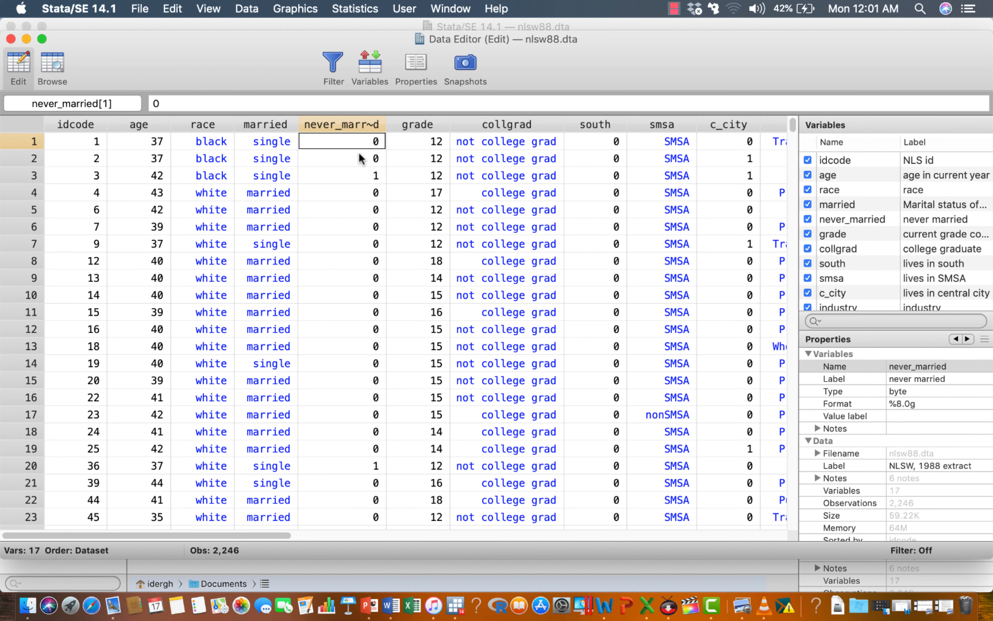
pyautogui.click(359, 177)
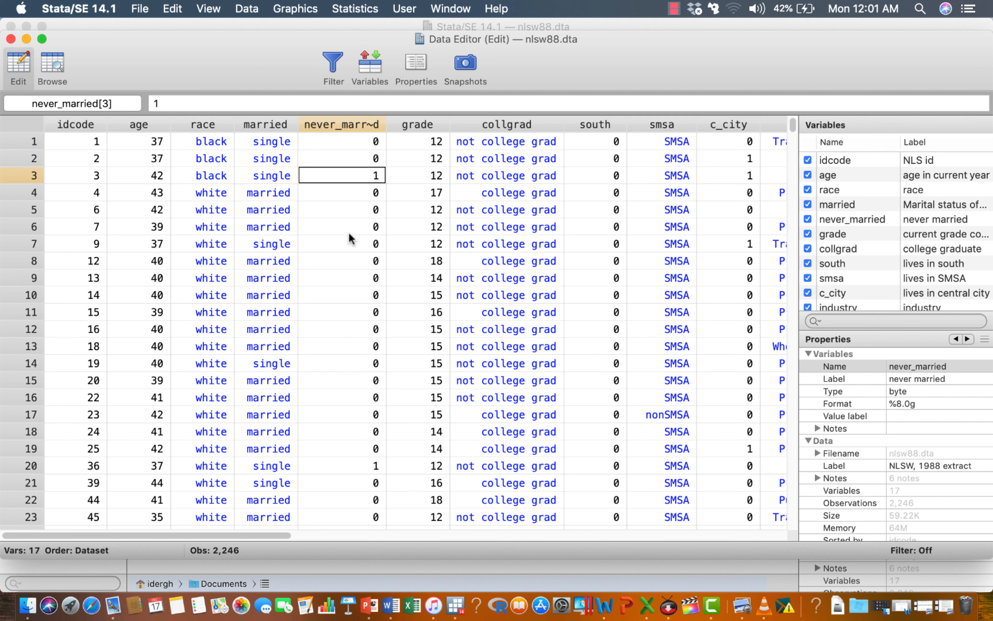
pyautogui.hscroll(3, 350, 238)
pyautogui.hscroll(-3, 348, 232)
pyautogui.click(11, 39)
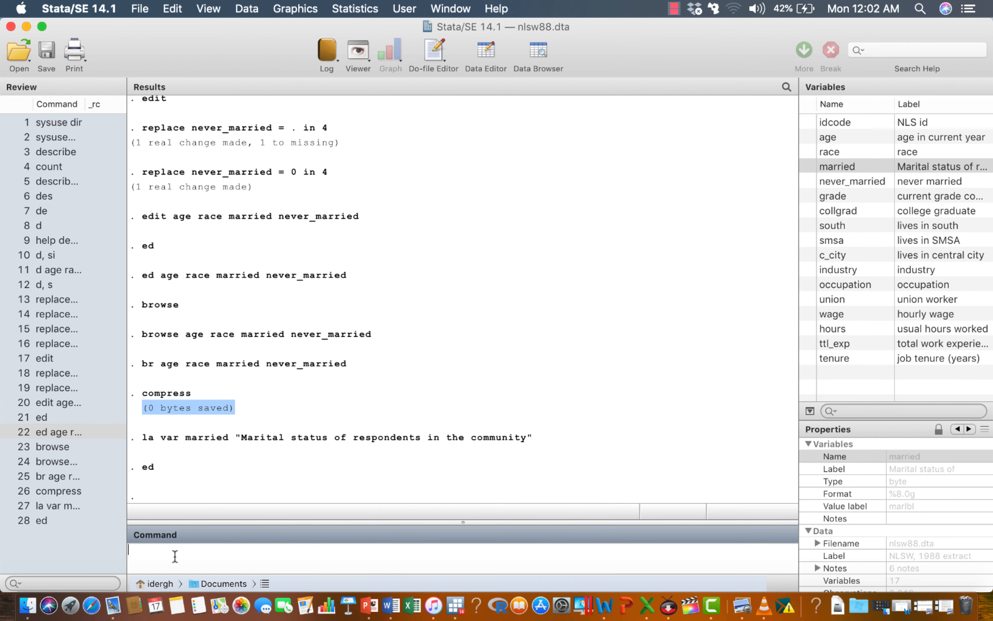
# - Define a value label named never_married by running la def never_married 0 "No" 1 "Yes"
pyautogui.write('la def')
pyautogui.click(807, 165)
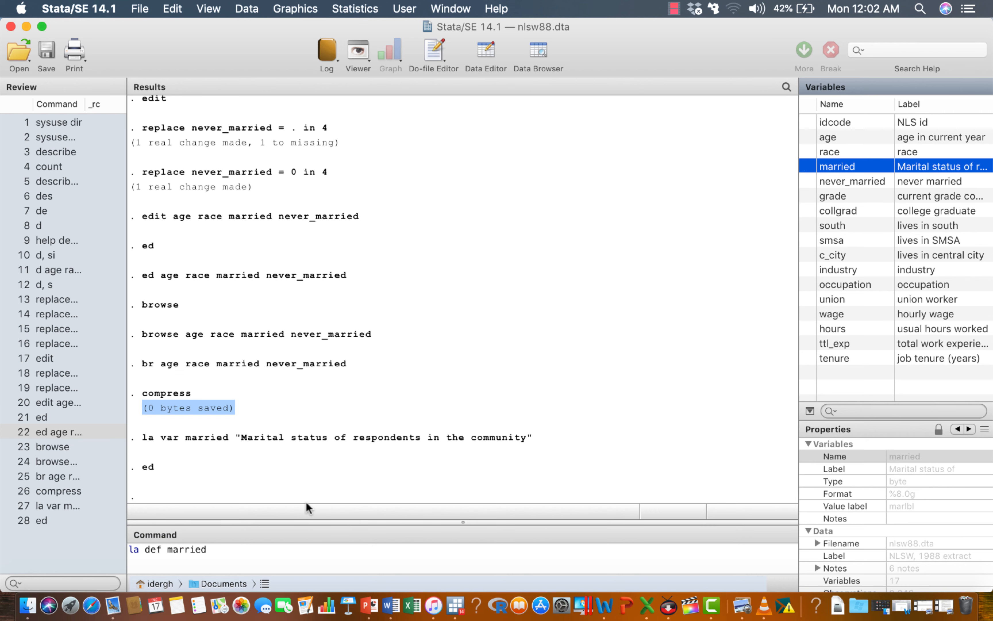
pyautogui.doubleClick(184, 549)
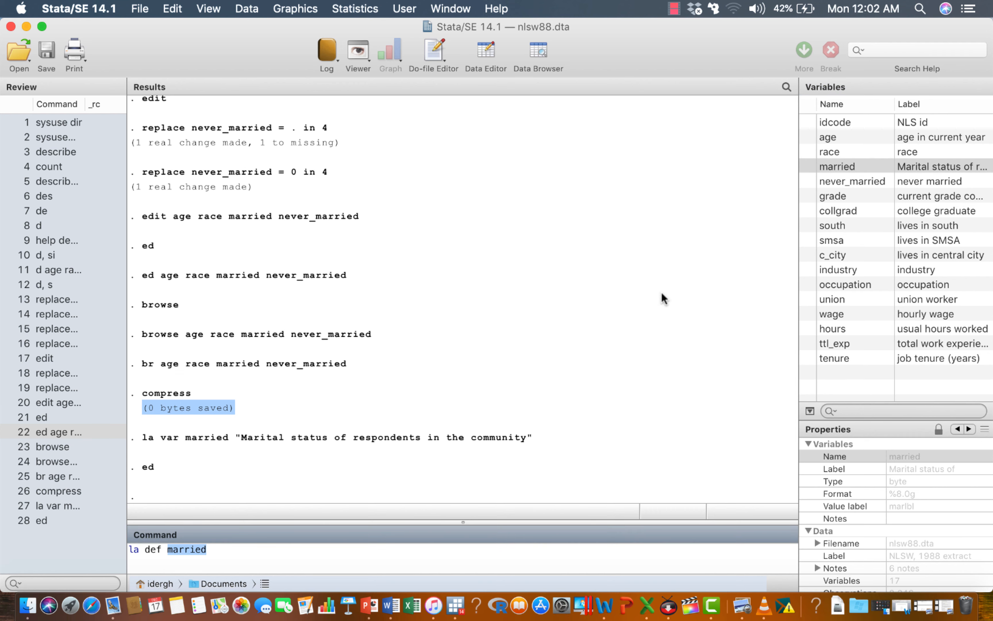
pyautogui.click(807, 181)
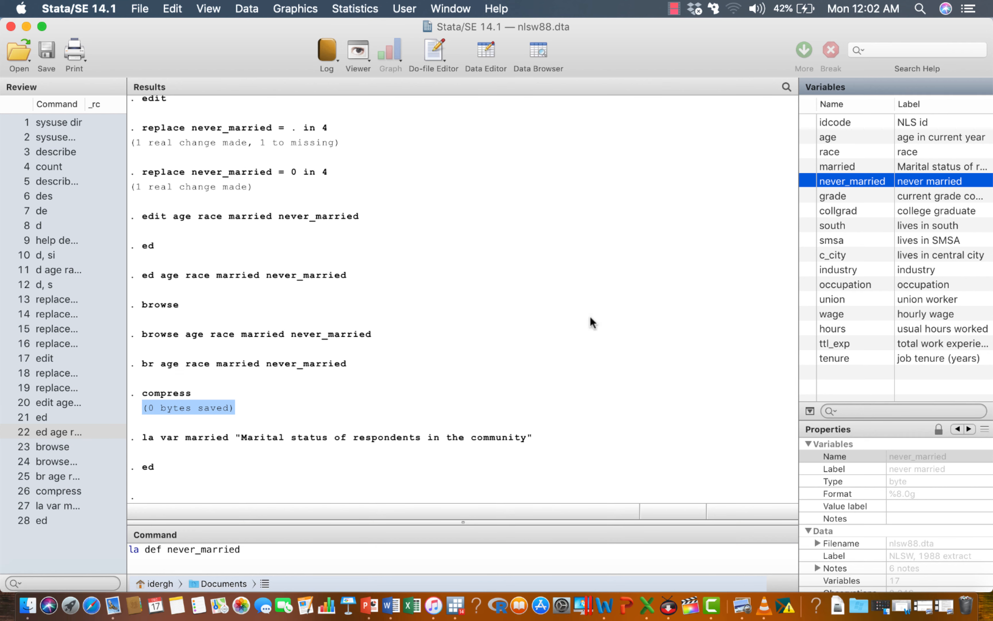
pyautogui.click(255, 549)
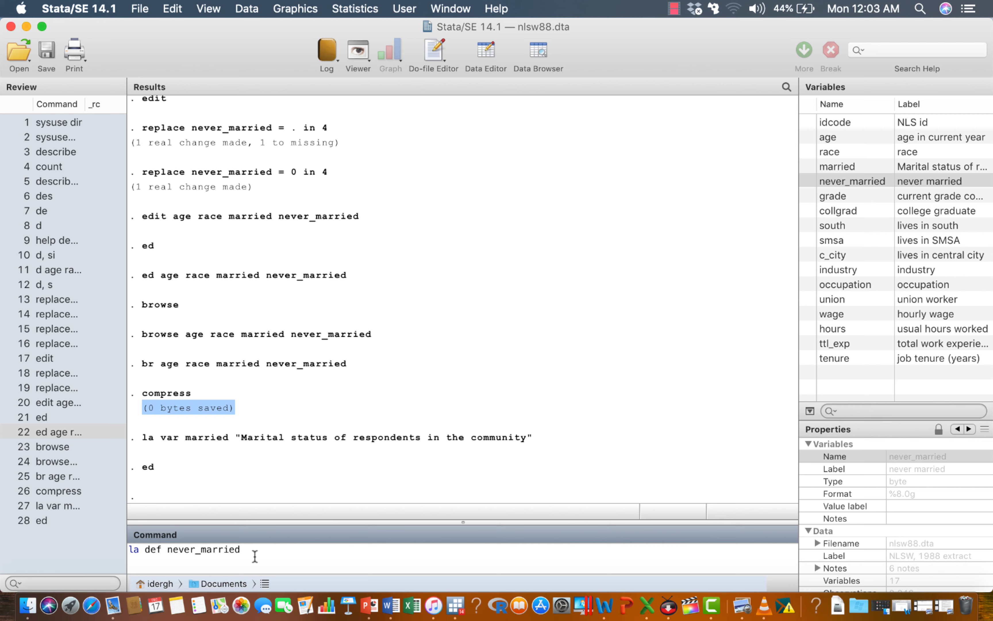
pyautogui.write('0 "No" 1 "Yest')
pyautogui.press('BackSpace')
pyautogui.write('"')
pyautogui.press('Return')
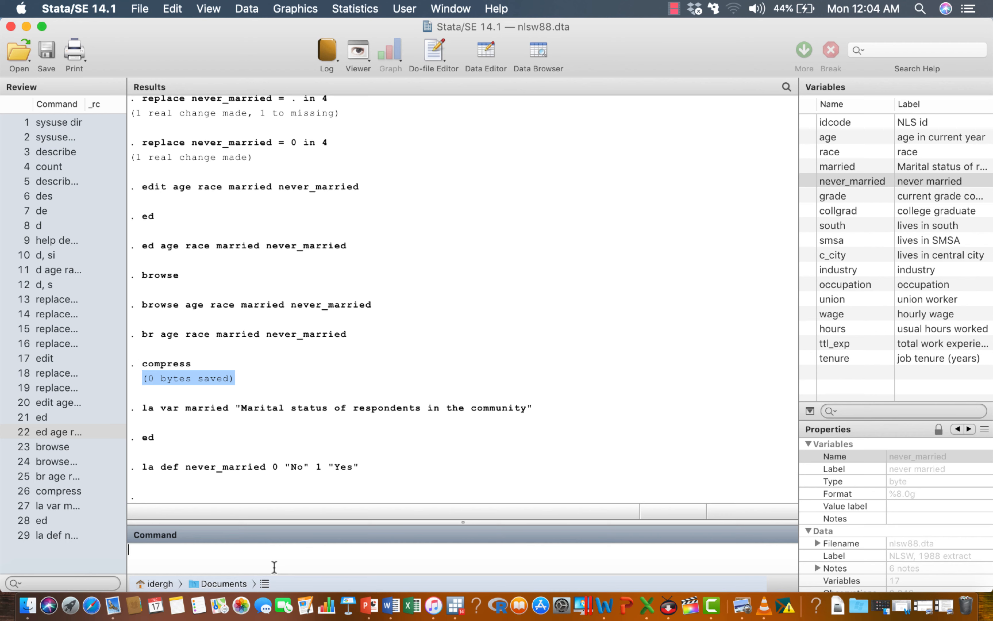
# - Reopen the Data Editor by running ed, check the second observation of never_married, and close the editor
pyautogui.write('ed')
pyautogui.press('Return')
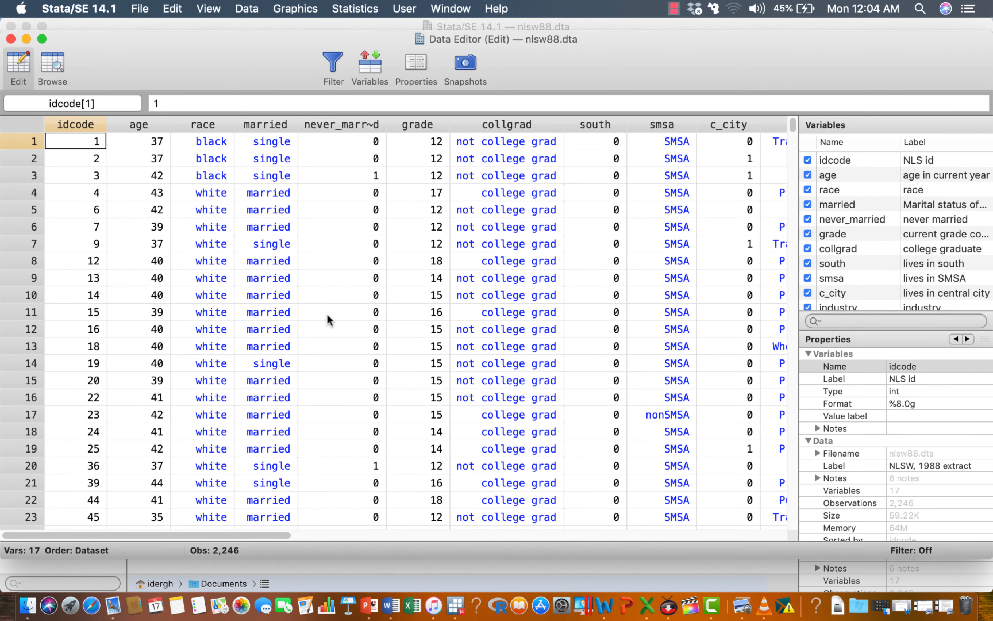
pyautogui.click(363, 163)
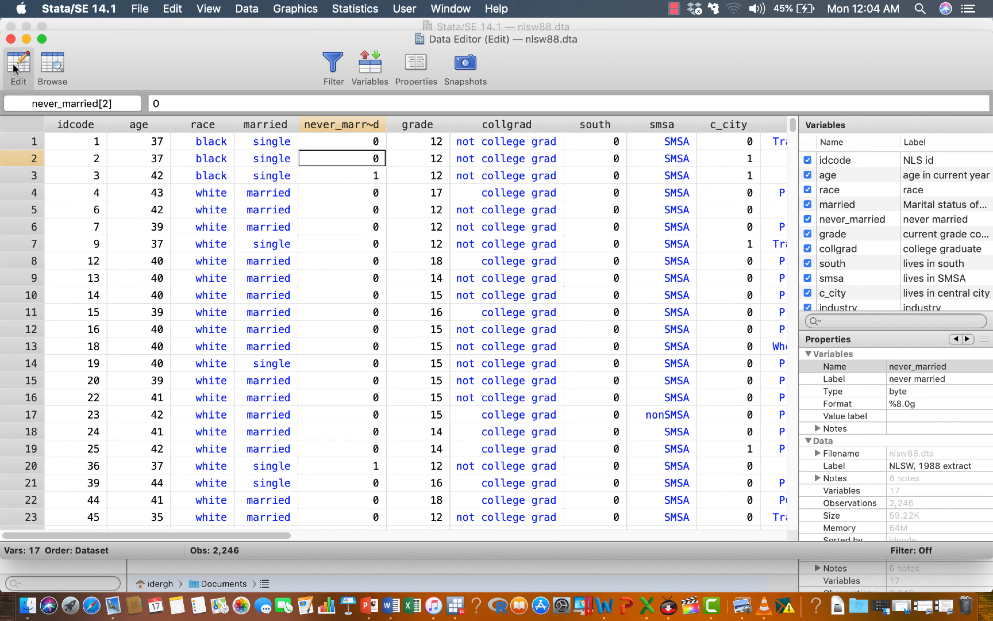
pyautogui.click(11, 39)
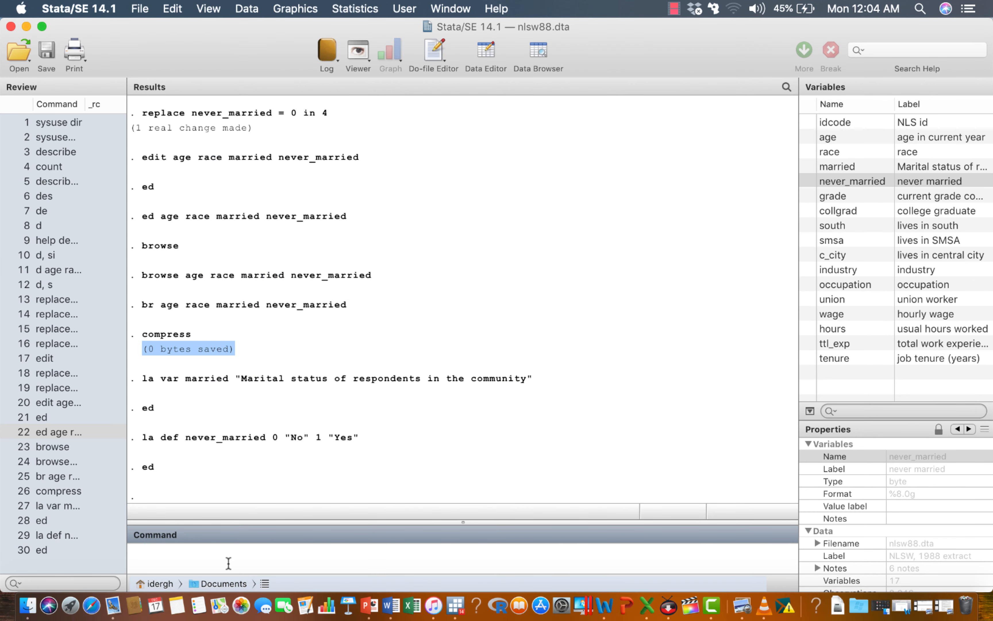
# - Compose the command la val never_married never_married to attach the defined value label to the variable
pyautogui.write('la val')
pyautogui.click(808, 181)
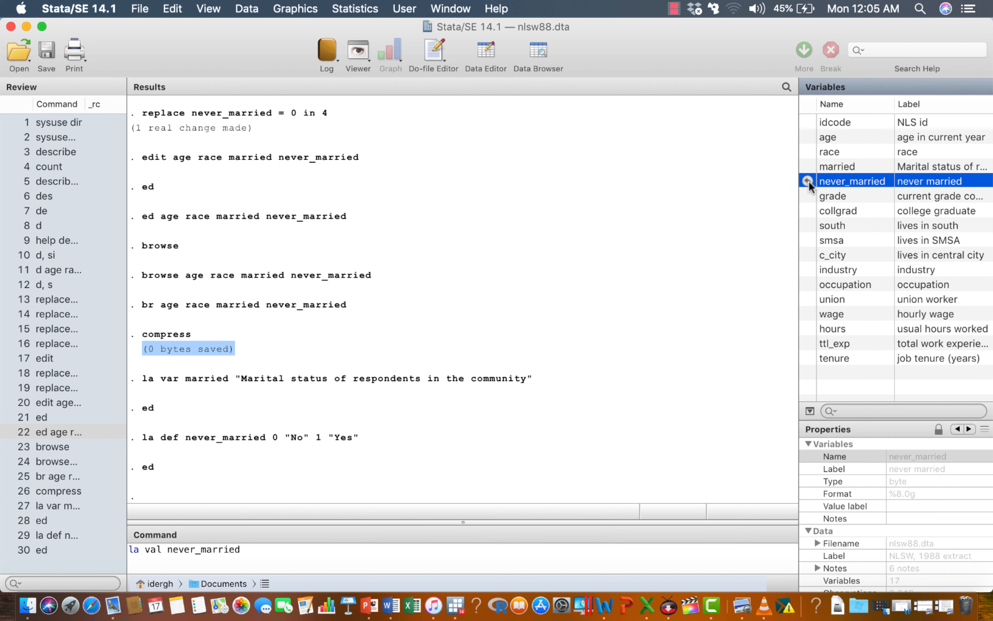
pyautogui.click(806, 181)
pyautogui.moveTo(186, 443); pyautogui.dragTo(204, 443)
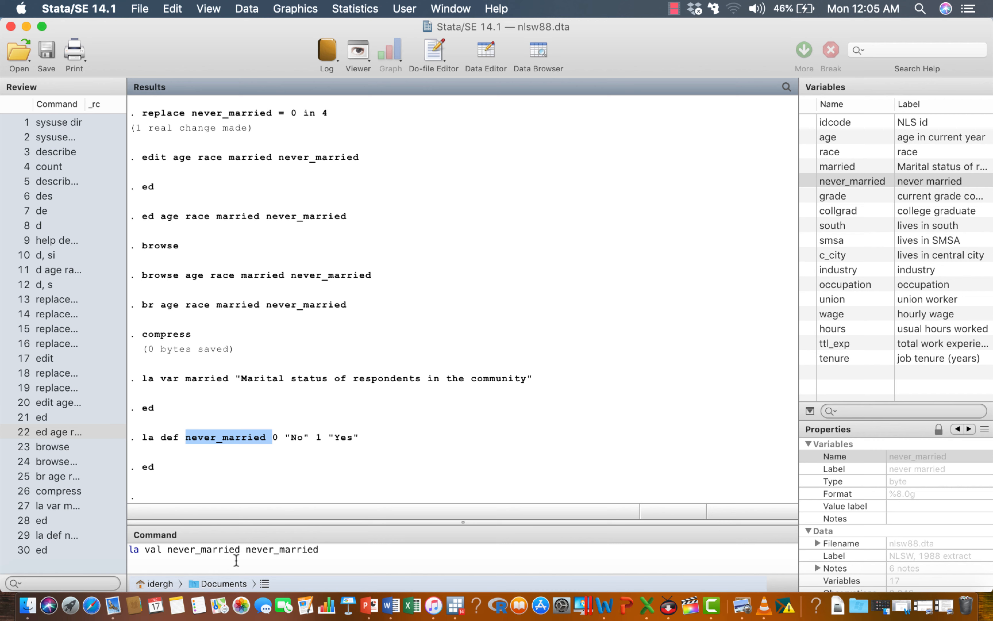
pyautogui.click(356, 554)
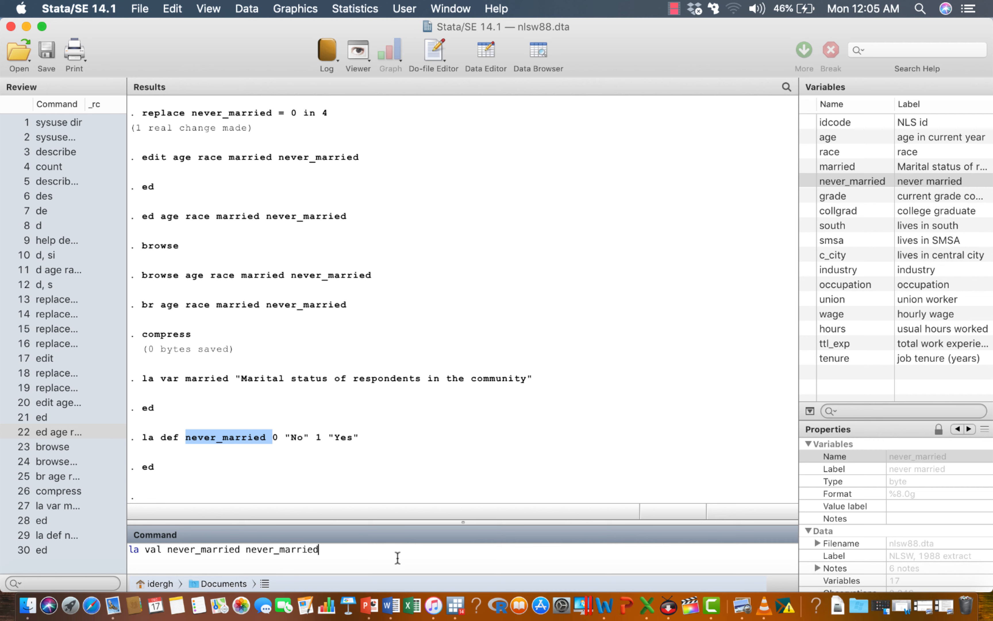
# - Attach the never_married value label to the never_married variable, then browse the dataset and check the variable's first observation
pyautogui.press('Return')
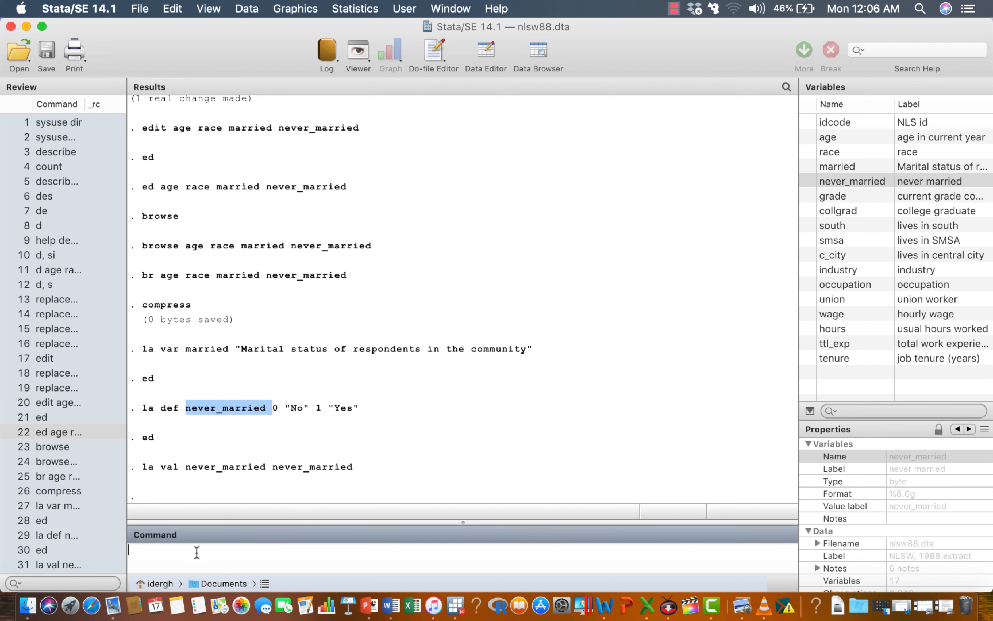
pyautogui.write('br')
pyautogui.press('Return')
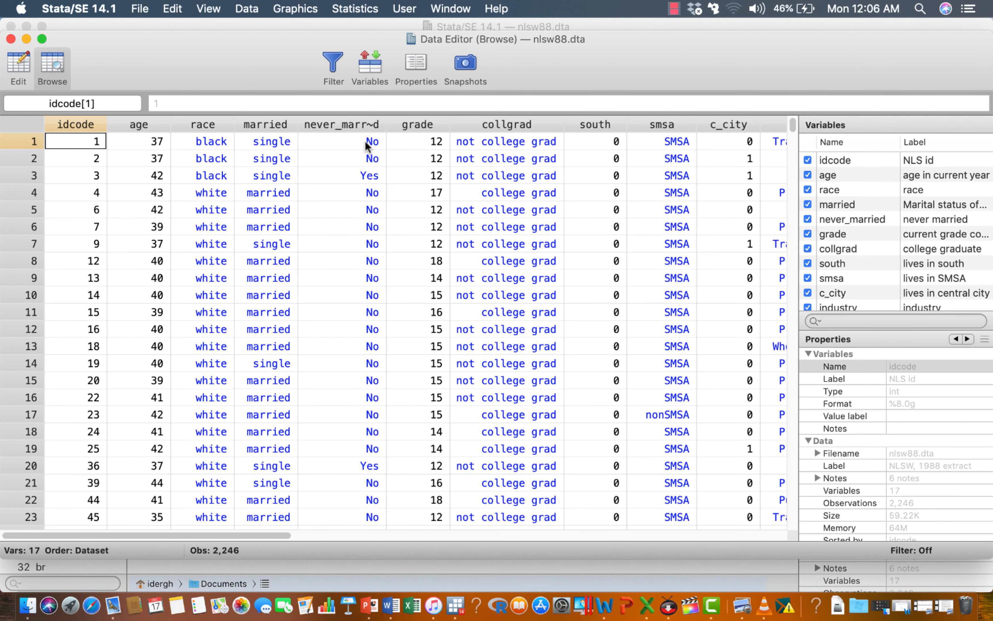
pyautogui.click(371, 142)
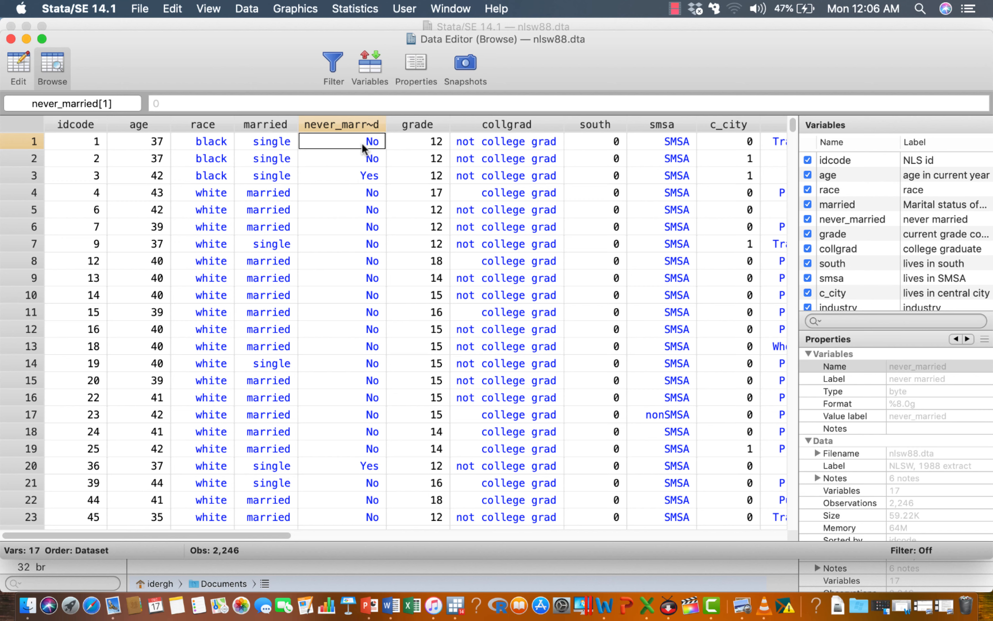
pyautogui.click(11, 39)
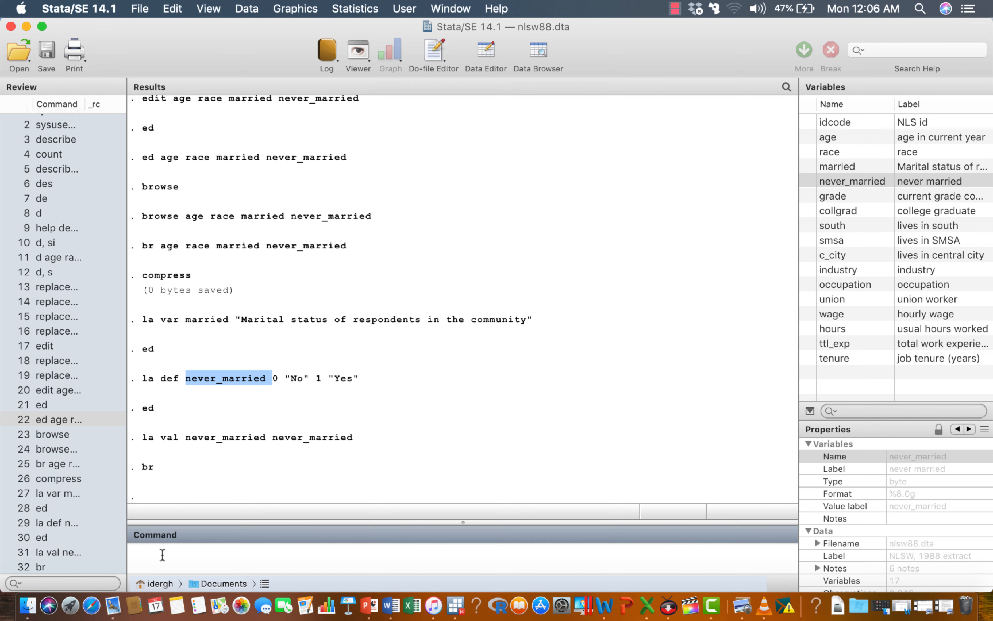
# - Open the dataset in edit mode and inspect the numeric codes behind the never_married labels in several observations
pyautogui.click(41, 538)
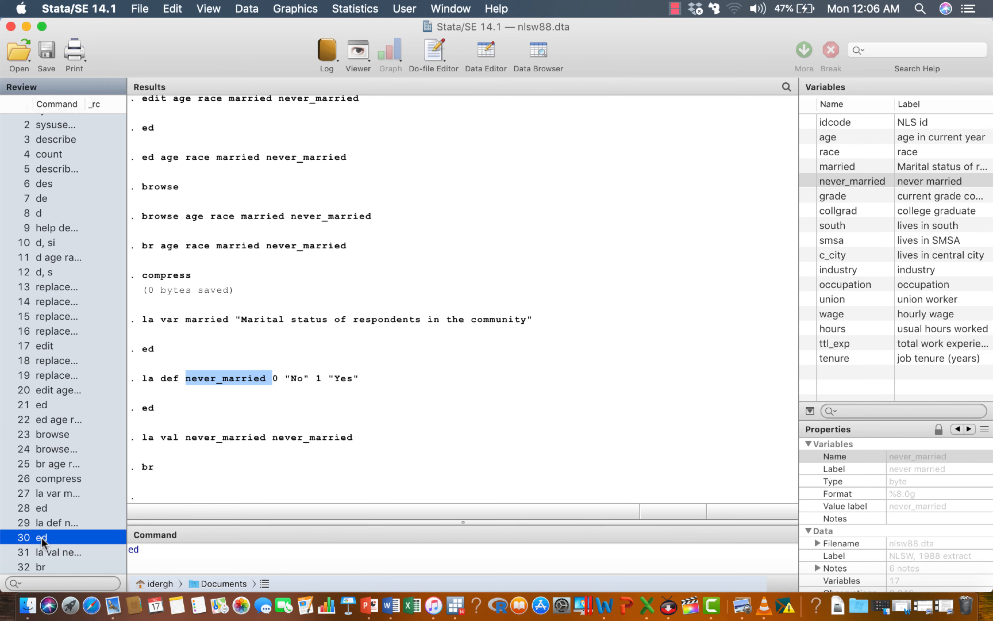
pyautogui.press('Return')
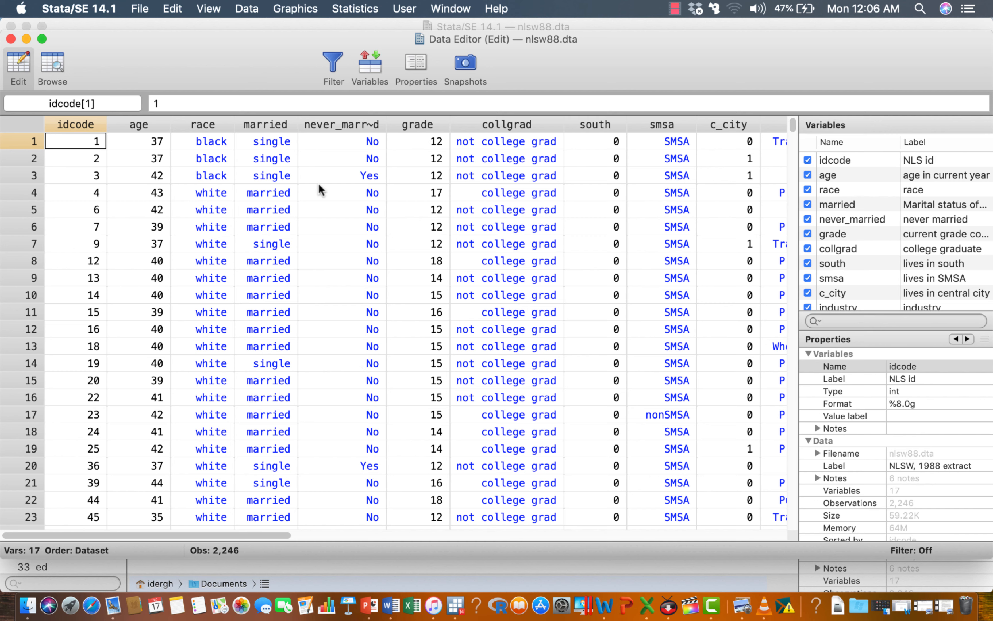
pyautogui.doubleClick(364, 143)
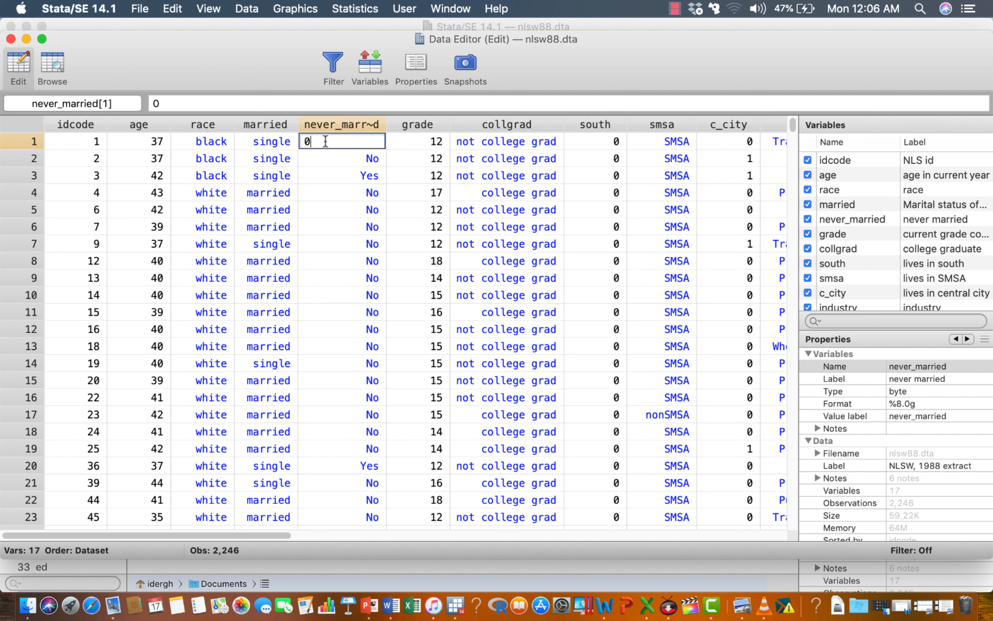
pyautogui.click(345, 165)
pyautogui.doubleClick(363, 164)
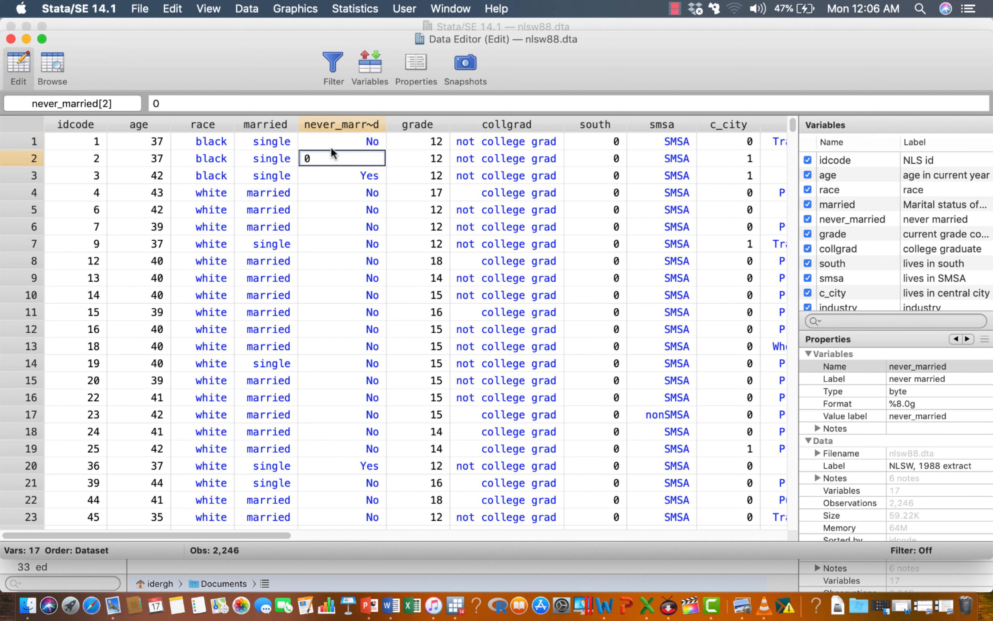
pyautogui.doubleClick(363, 180)
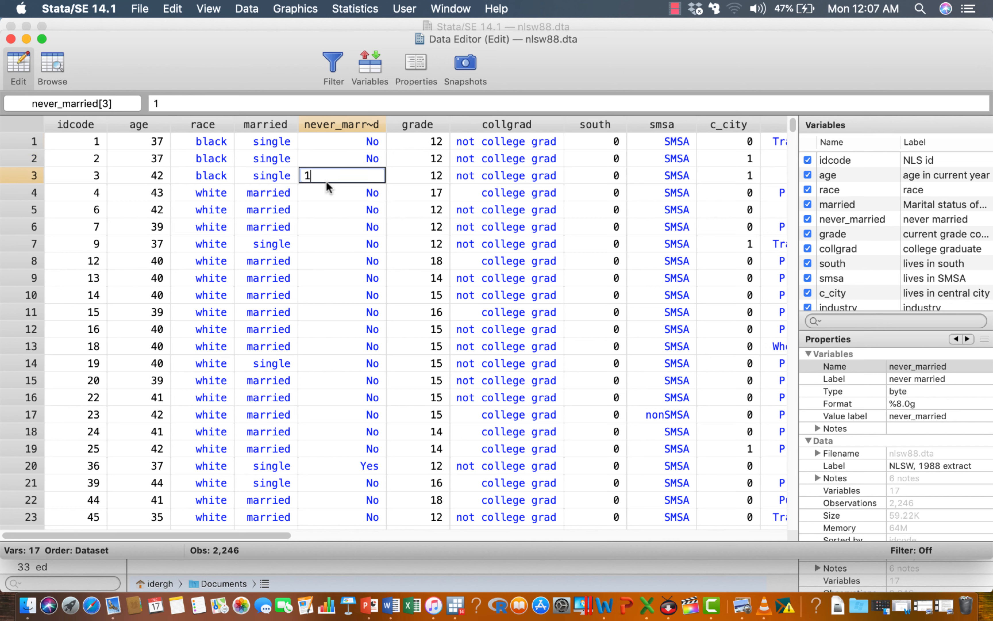
pyautogui.click(369, 346)
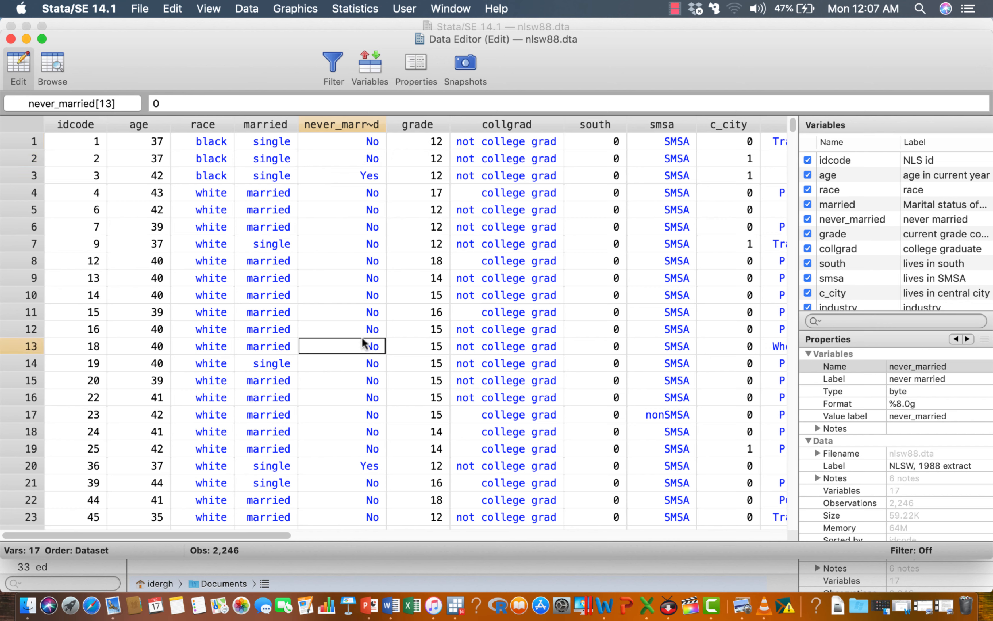
pyautogui.click(10, 40)
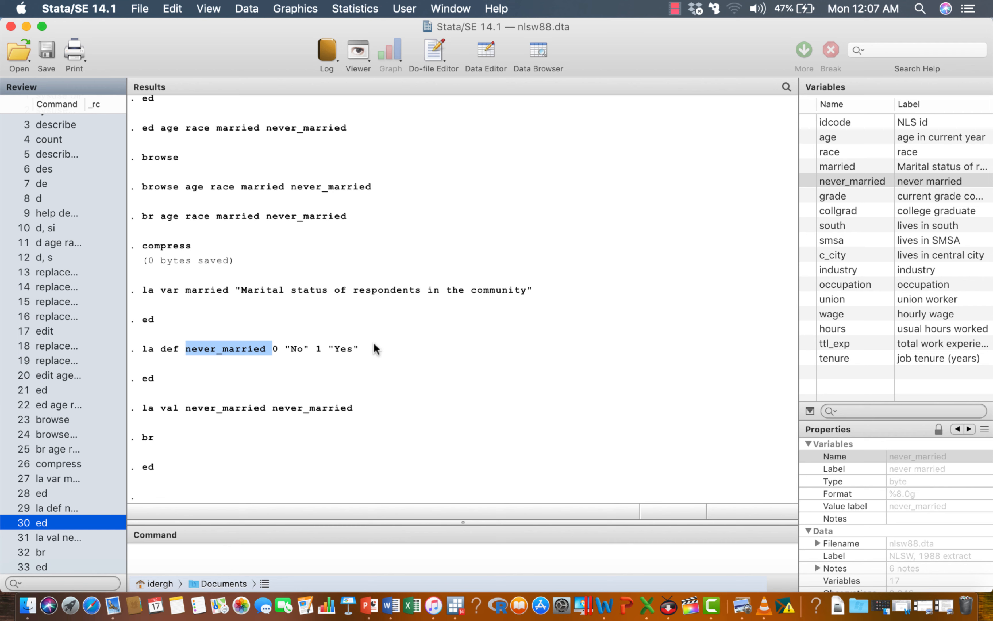
# - List the names of all value labels defined in the dataset with la dir
pyautogui.click(176, 561)
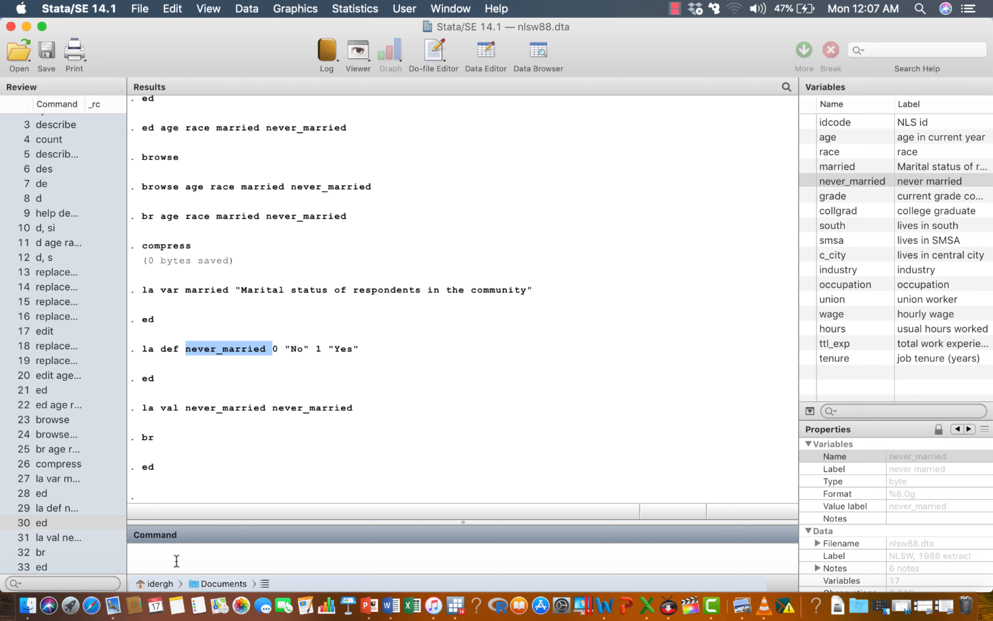
pyautogui.write('la dir')
pyautogui.press('Return')
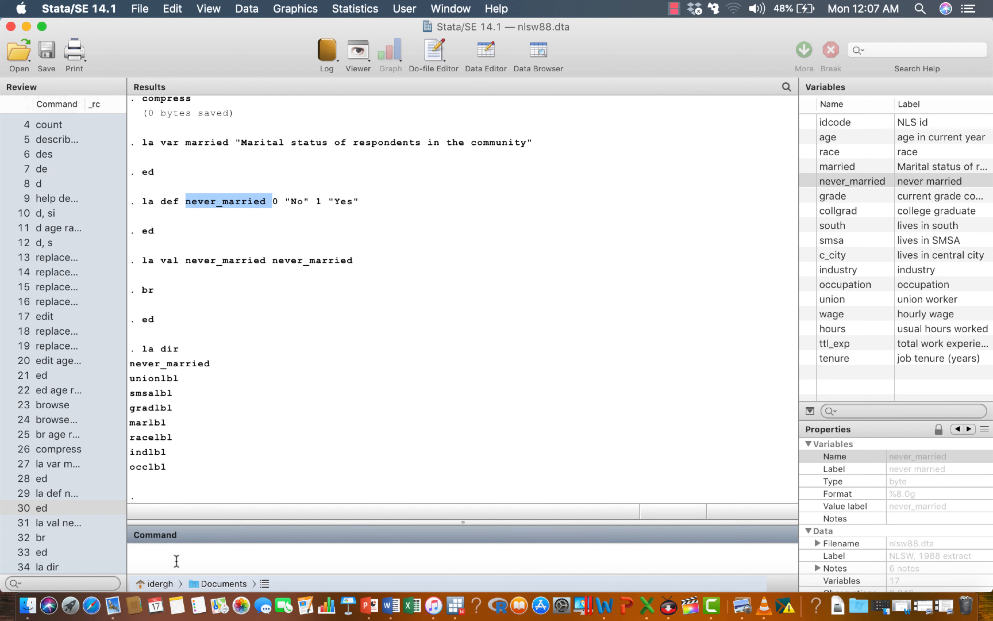
# - Examine the value label names in the la dir output, especially never_married
pyautogui.moveTo(130, 361); pyautogui.dragTo(177, 467)
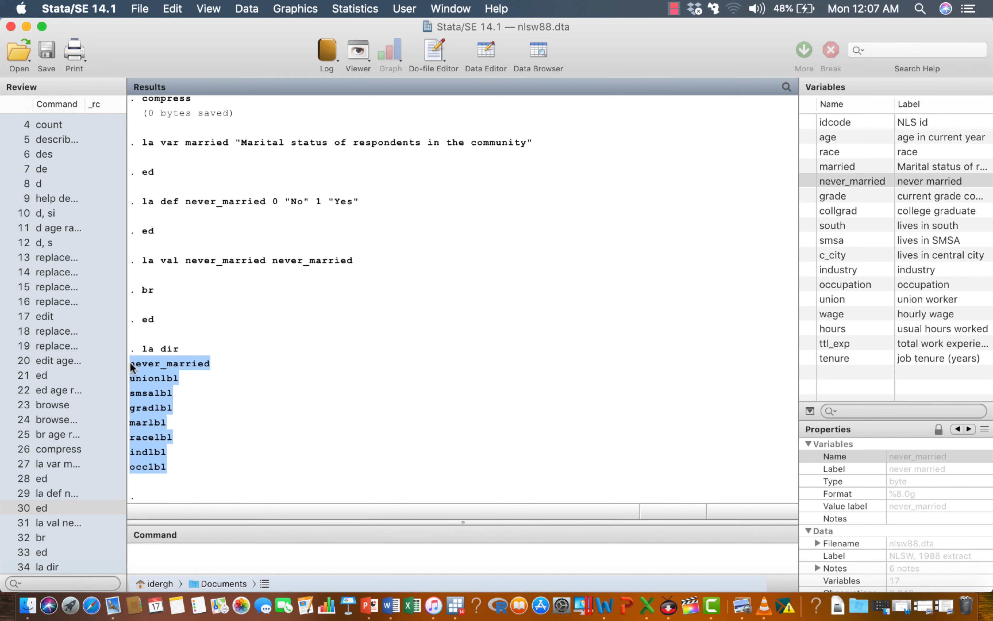
pyautogui.moveTo(130, 362); pyautogui.dragTo(209, 361)
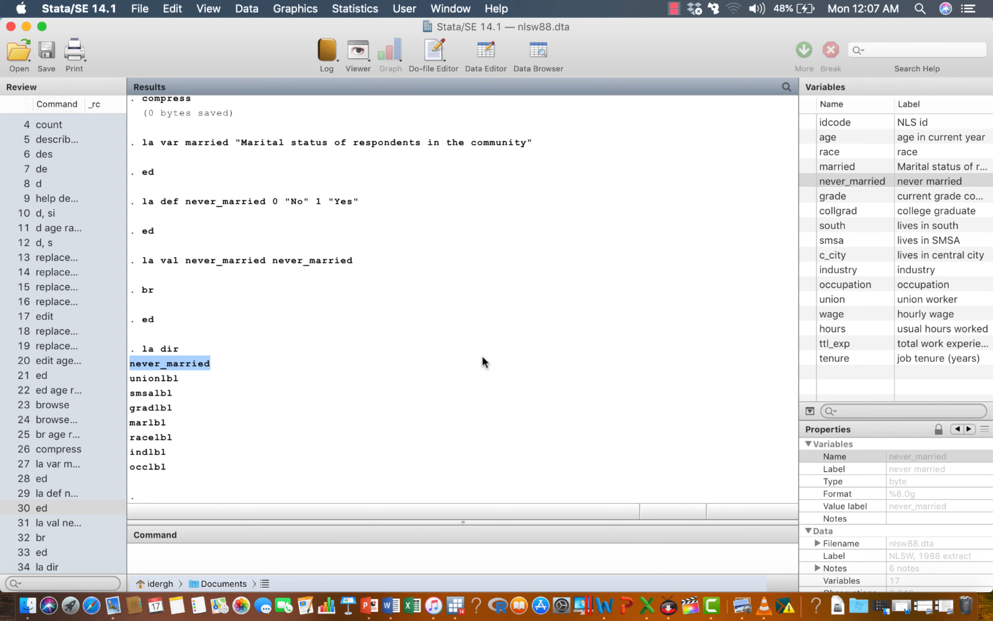
pyautogui.moveTo(130, 360); pyautogui.dragTo(150, 360)
pyautogui.click(152, 360)
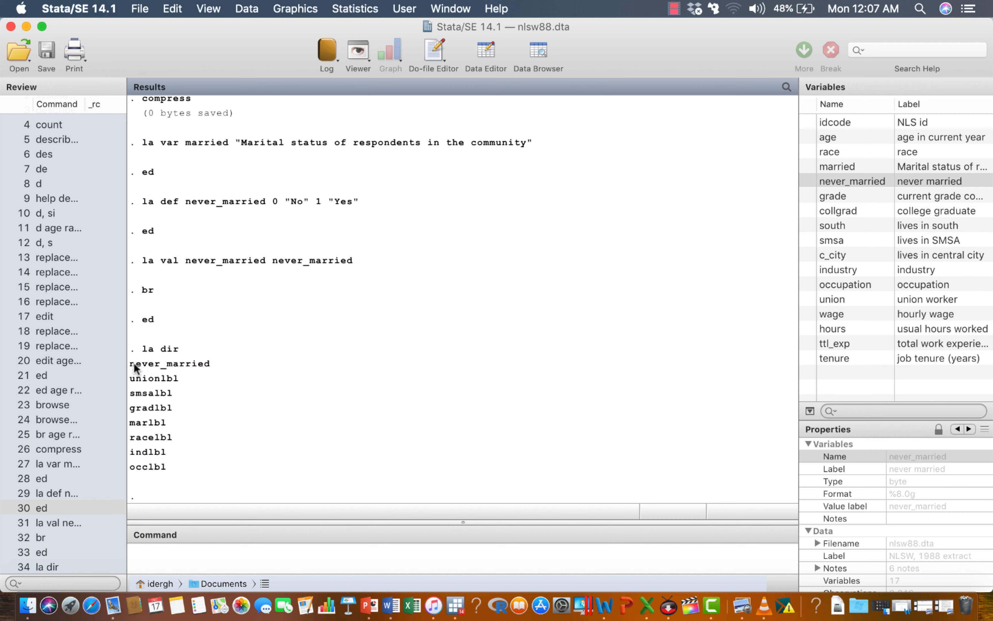
pyautogui.moveTo(131, 365); pyautogui.dragTo(213, 368)
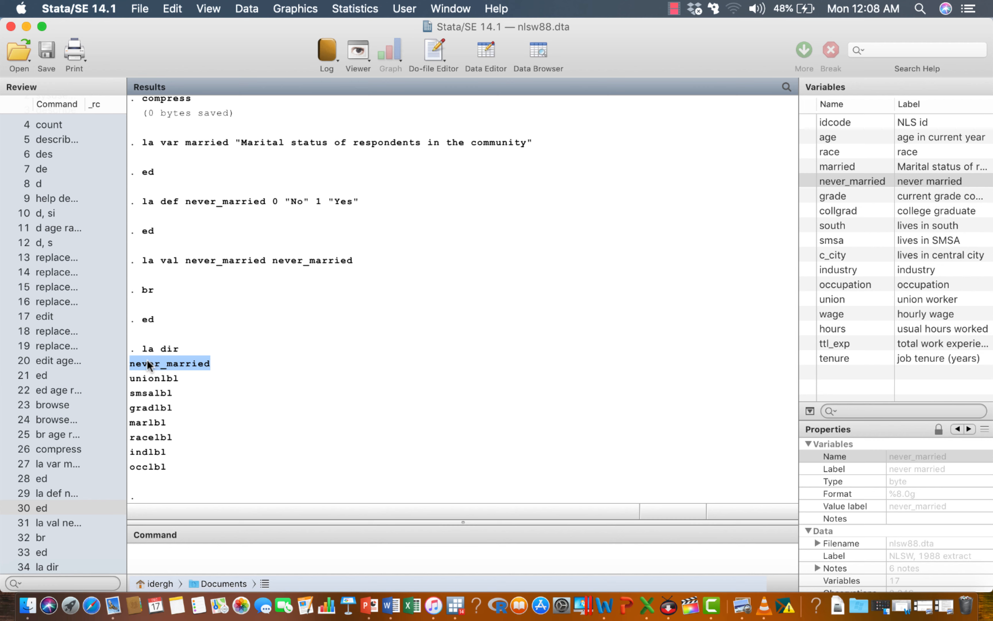
pyautogui.moveTo(147, 359); pyautogui.dragTo(146, 421)
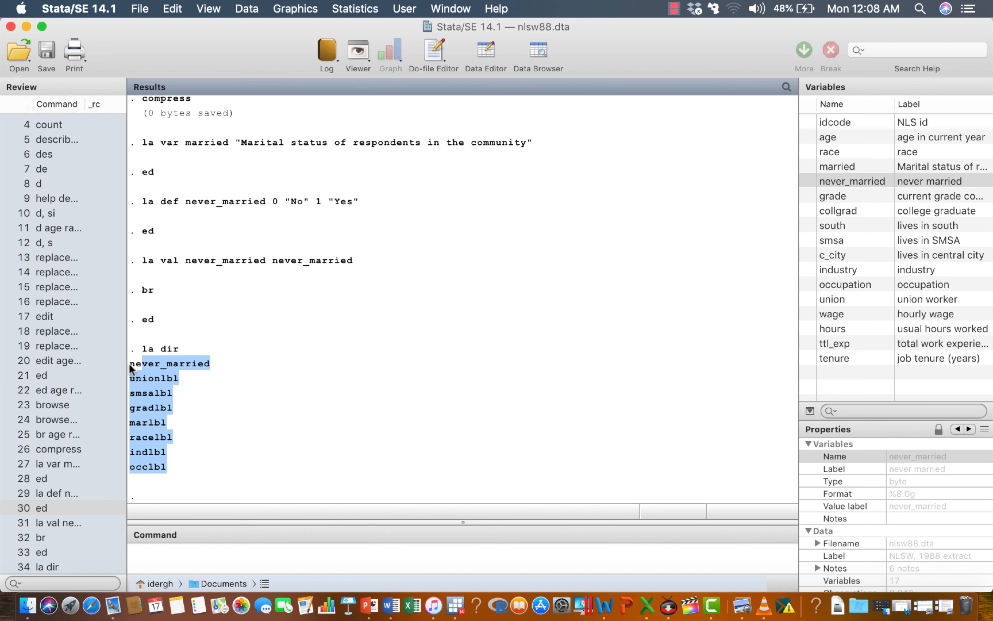
pyautogui.moveTo(131, 365); pyautogui.dragTo(172, 476)
pyautogui.click(137, 365)
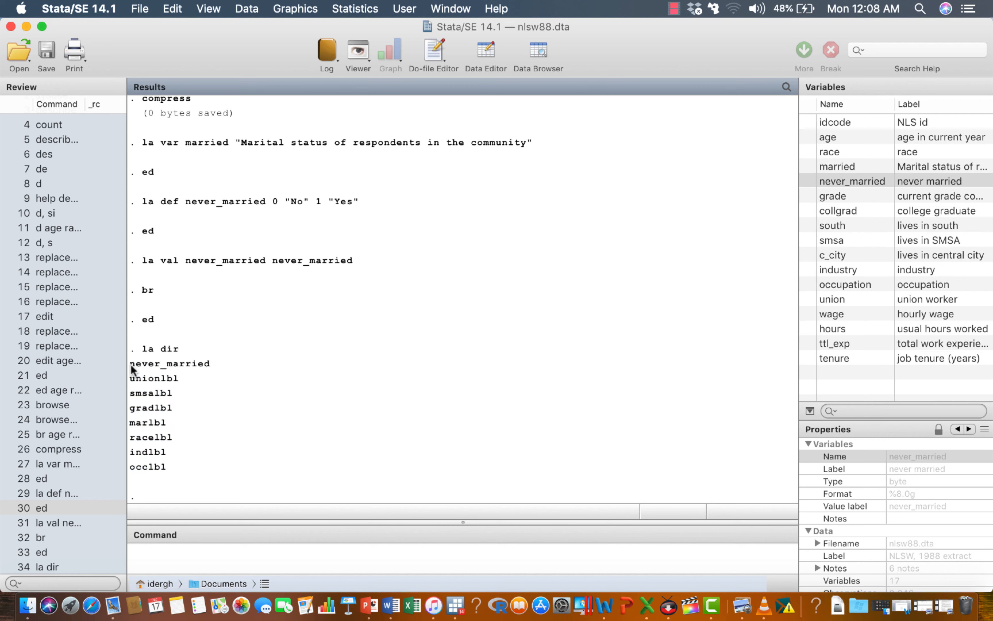
pyautogui.moveTo(131, 365); pyautogui.dragTo(181, 471)
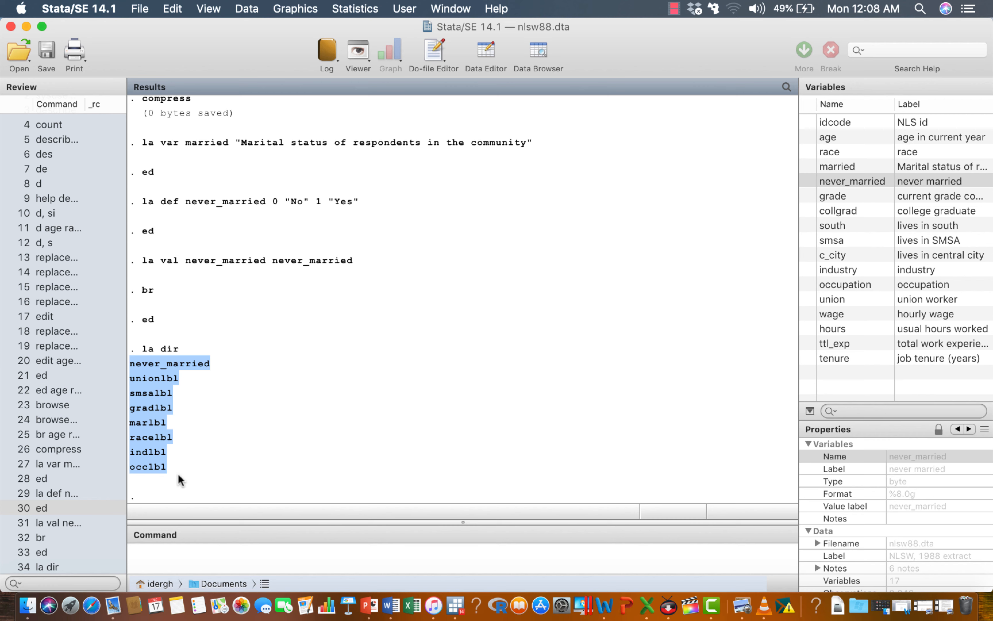
pyautogui.click(220, 411)
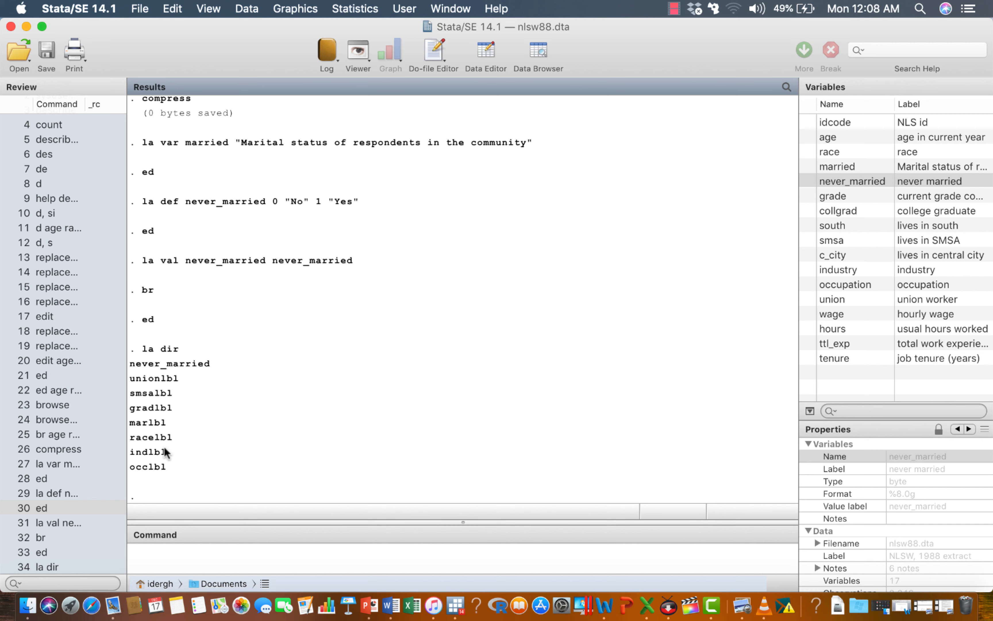
# - Display the codes and text of every value label with la list
pyautogui.click(164, 563)
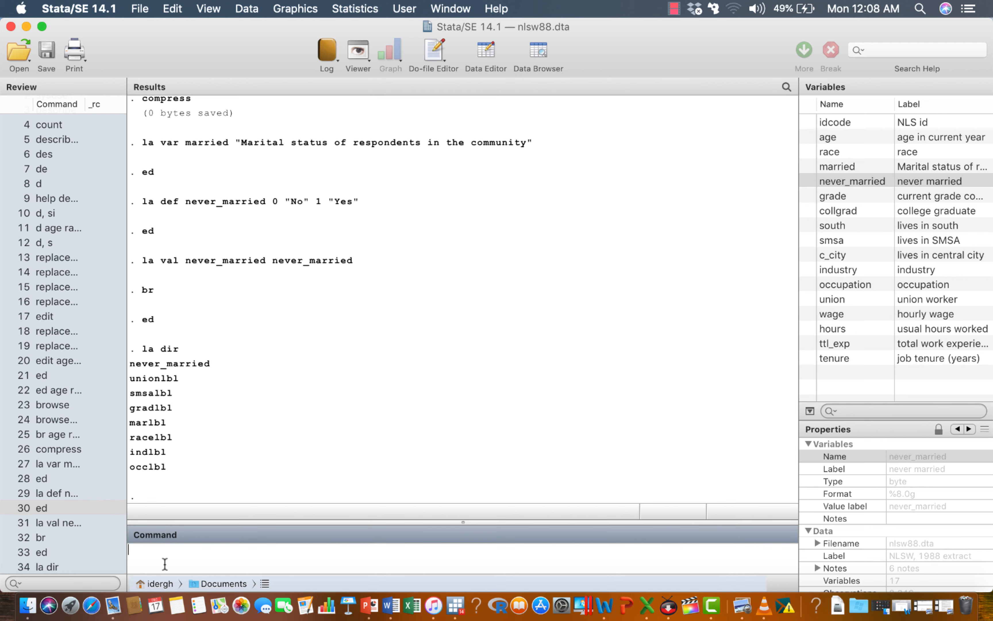
pyautogui.write('la list')
pyautogui.press('Return')
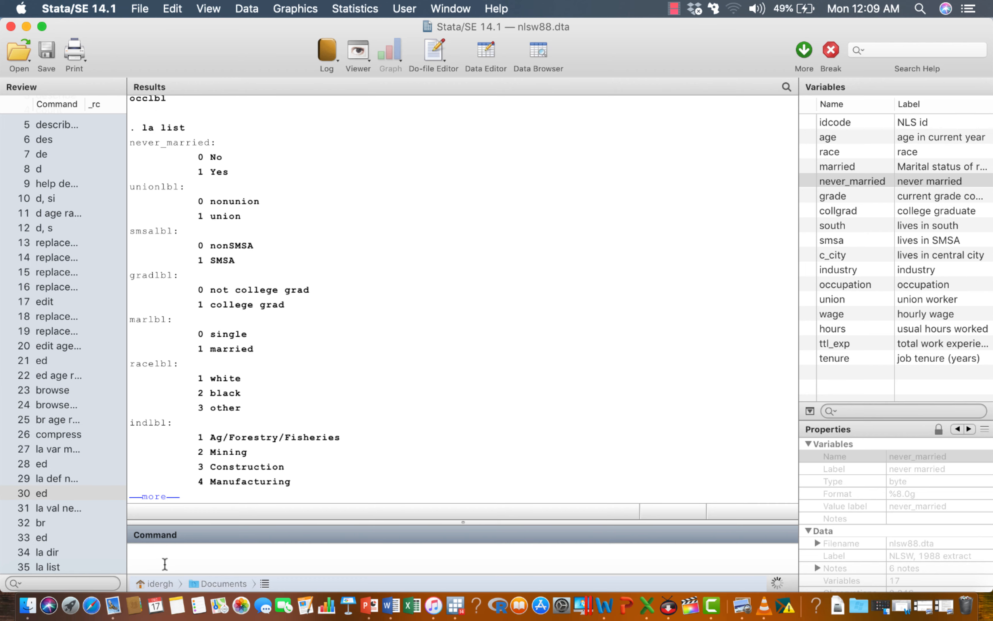
# - Review the la list output from never_married through occlbl, comparing it with the label names from la dir
pyautogui.scroll(5, 170, 361)
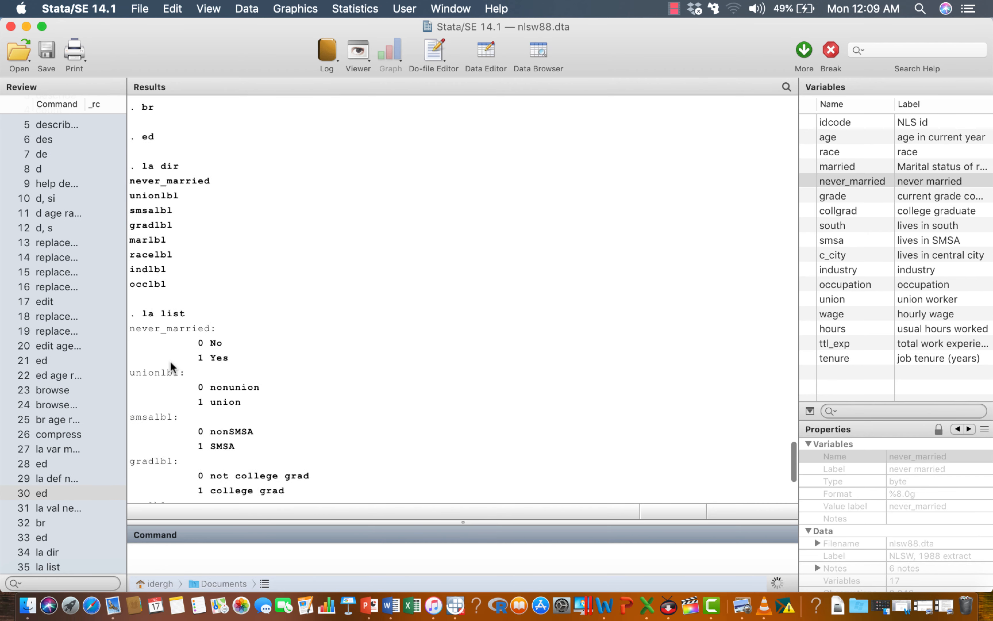
pyautogui.scroll(-5, 169, 361)
pyautogui.scroll(8, 170, 361)
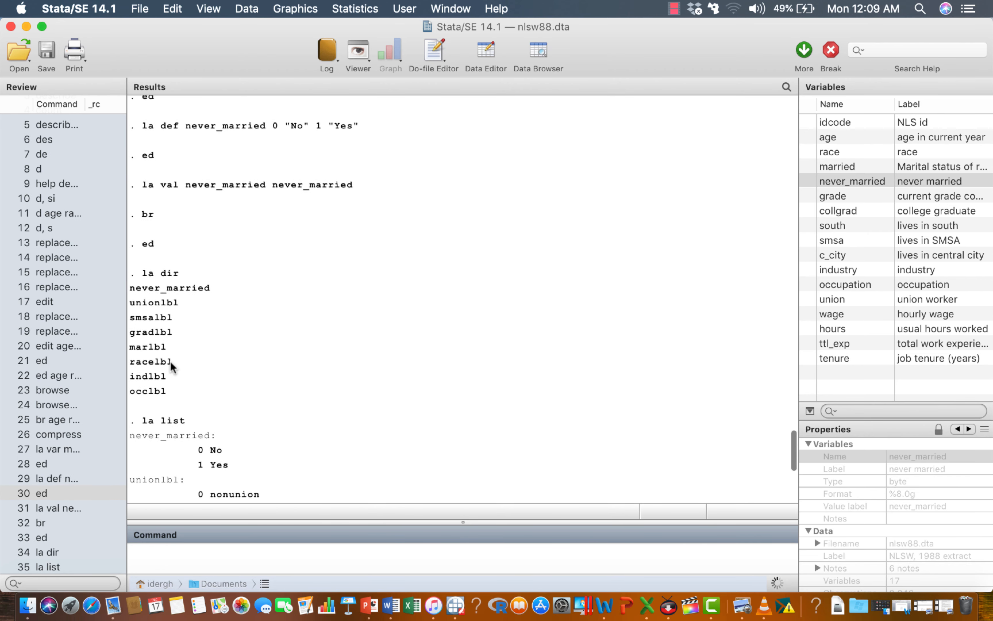
pyautogui.scroll(-4, 166, 302)
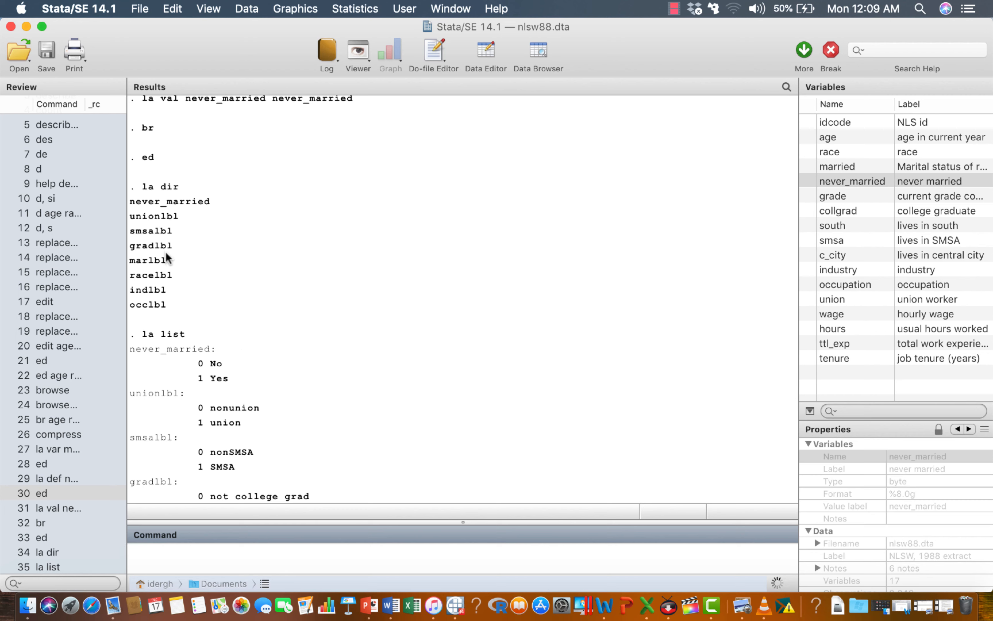
pyautogui.scroll(-3, 239, 465)
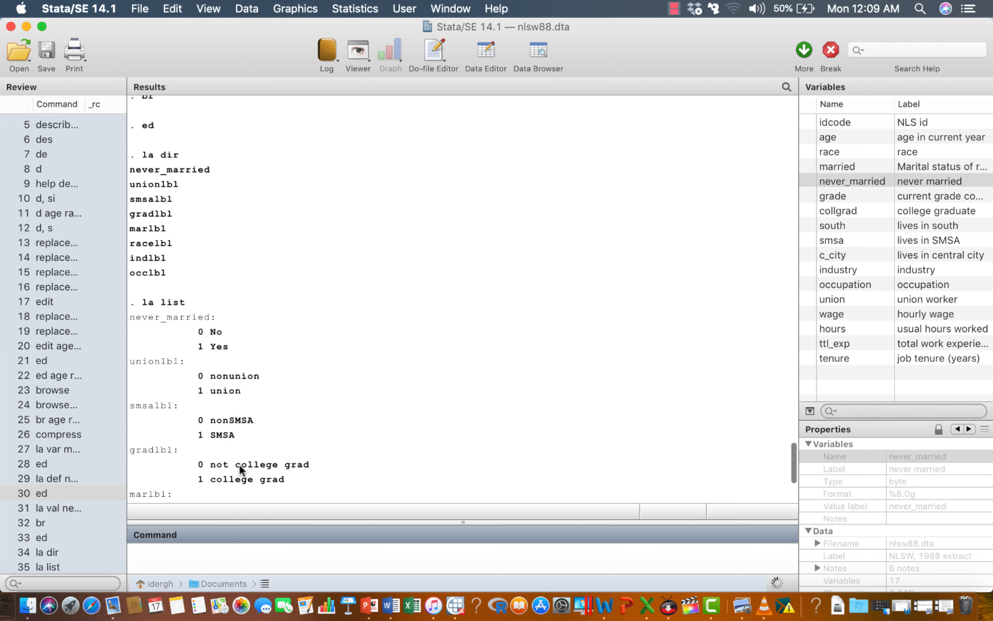
pyautogui.scroll(-5, 246, 438)
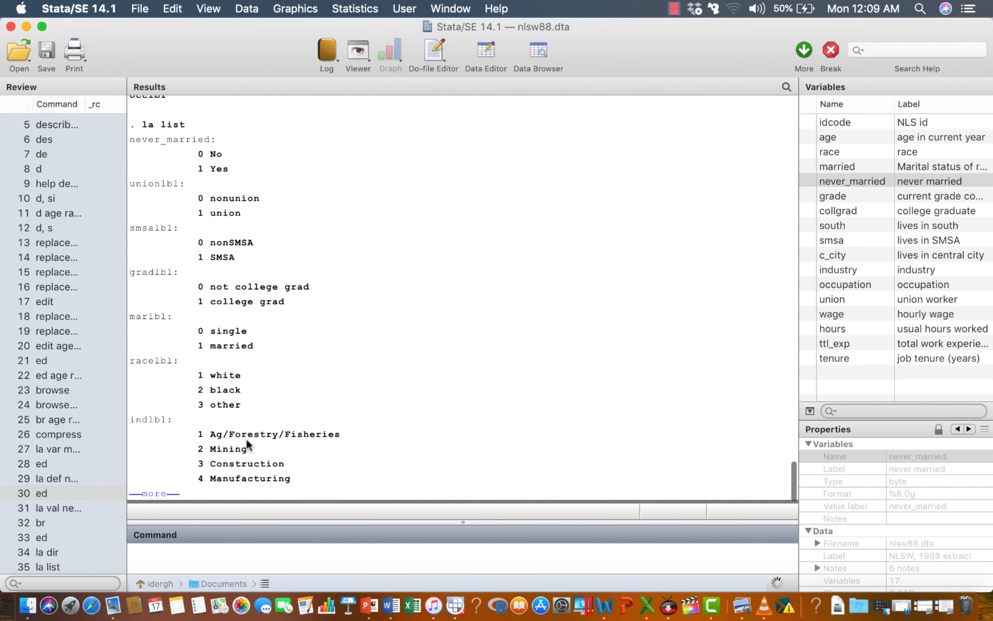
pyautogui.scroll(5, 245, 439)
pyautogui.scroll(-10, 245, 438)
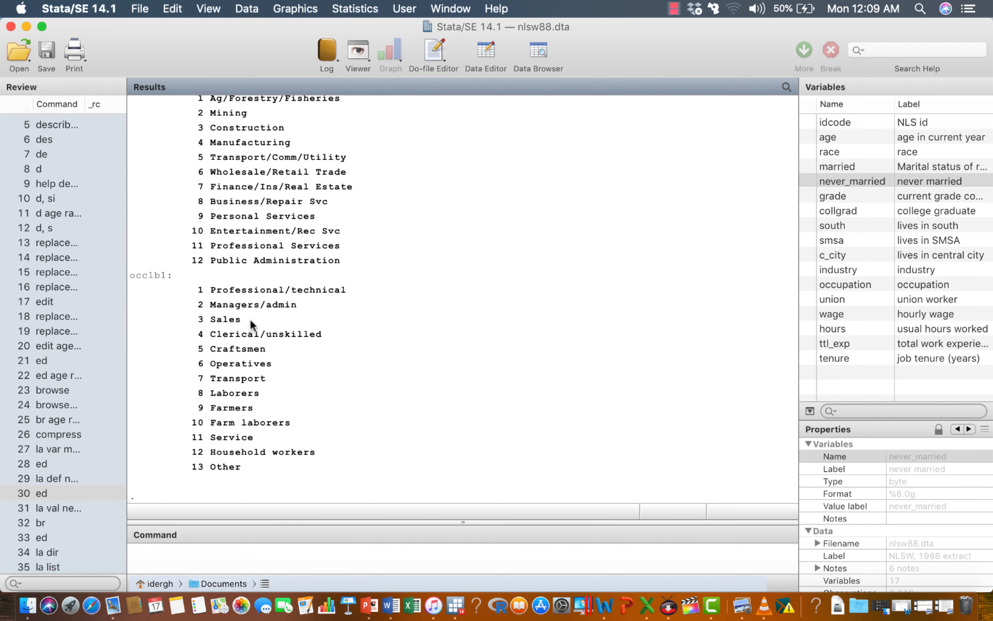
pyautogui.scroll(10, 250, 320)
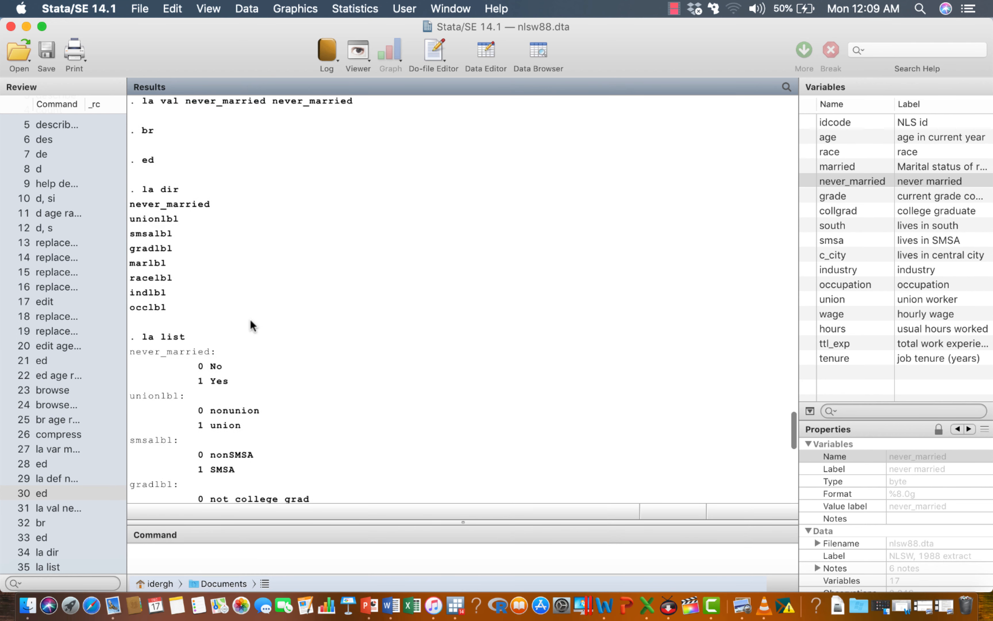
pyautogui.scroll(-4, 250, 319)
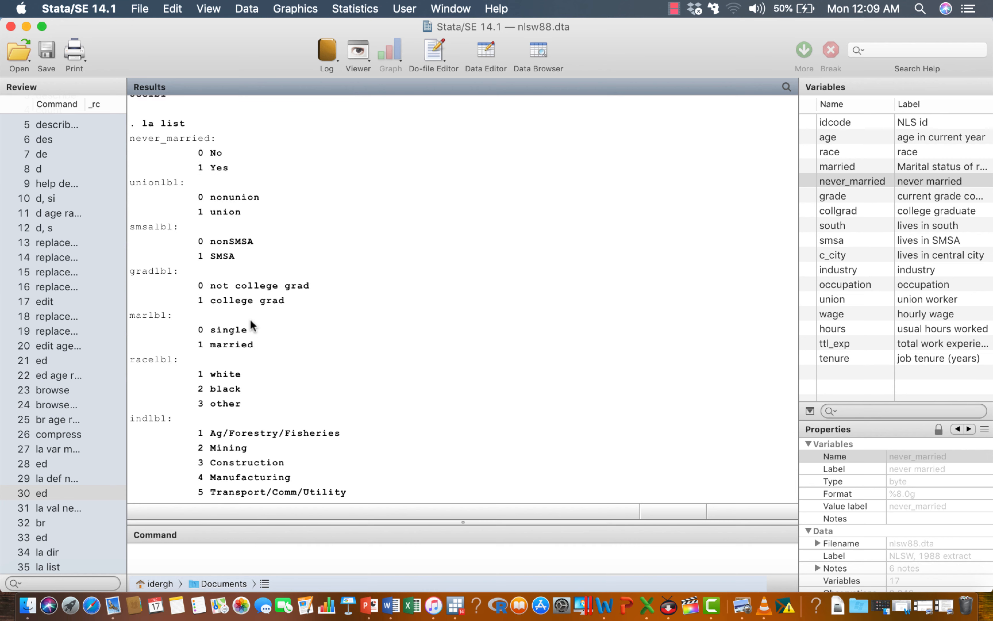
pyautogui.scroll(-5, 251, 322)
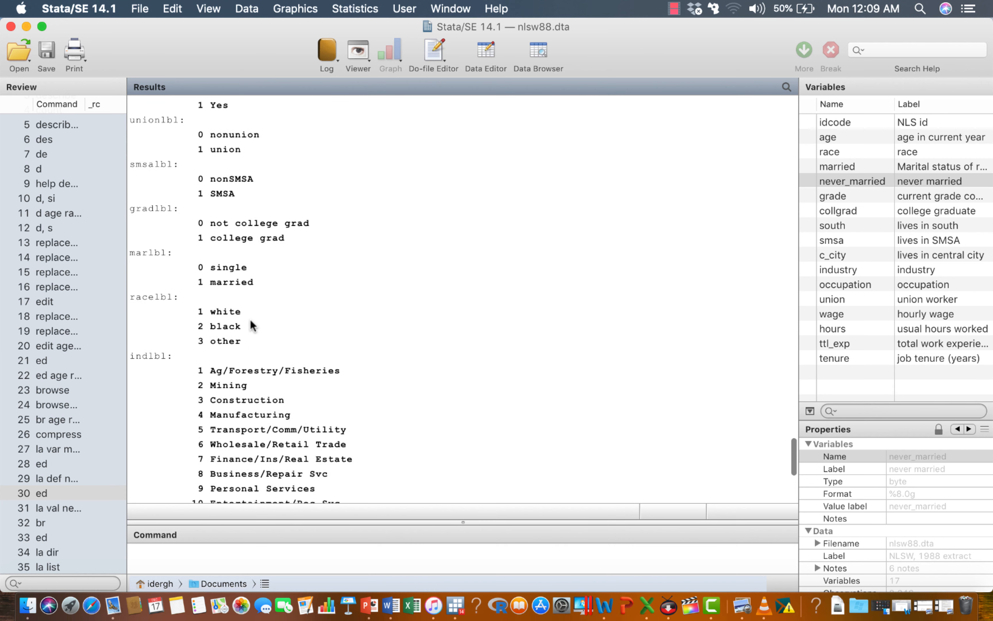
pyautogui.scroll(-5, 232, 450)
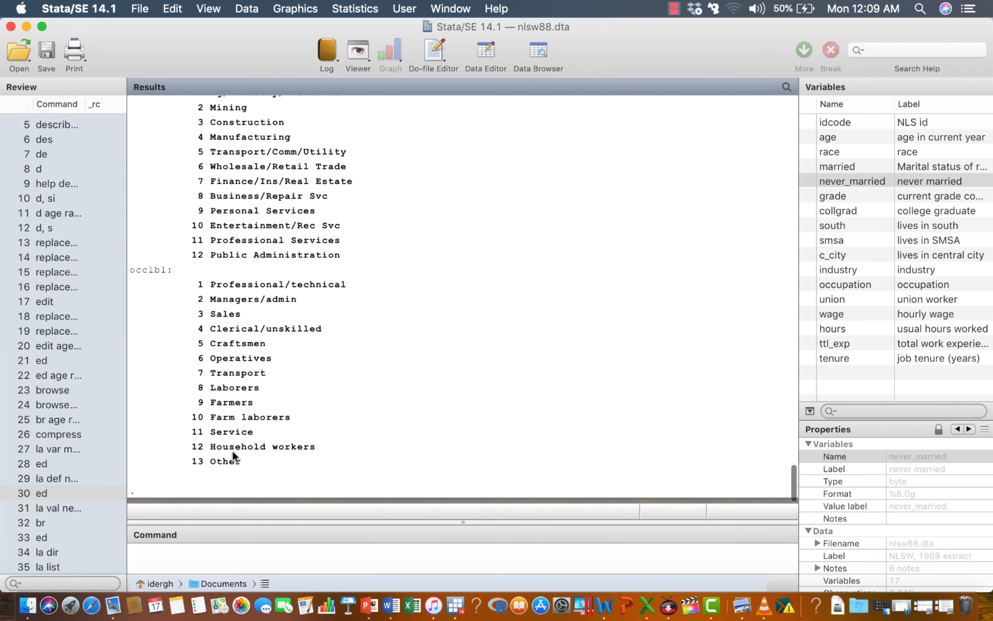
# - Open the help file for the label command with help label
pyautogui.click(218, 557)
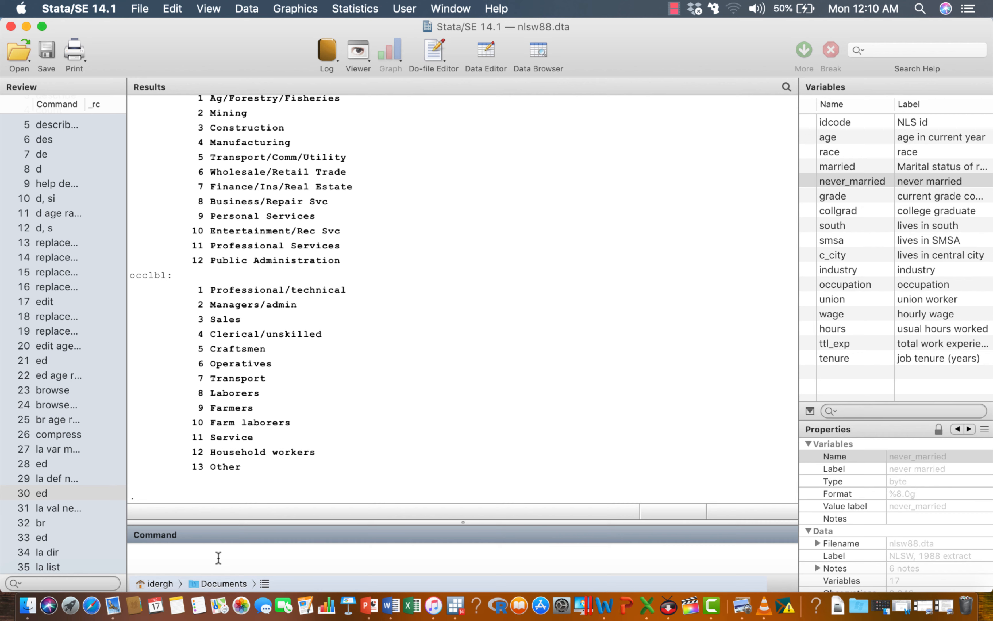
pyautogui.write('hel')
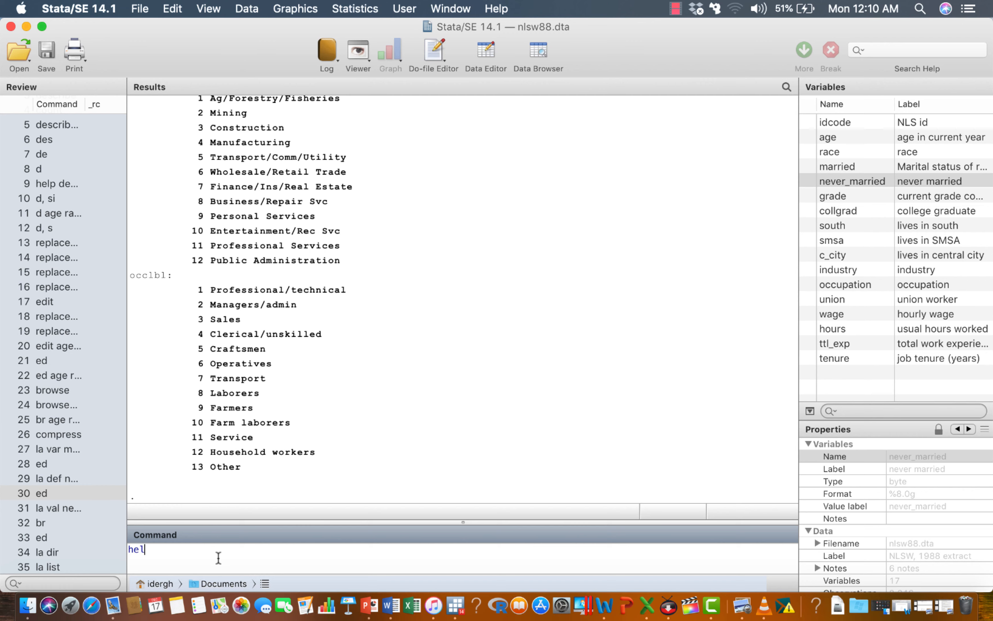
pyautogui.write('p label')
pyautogui.press('Return')
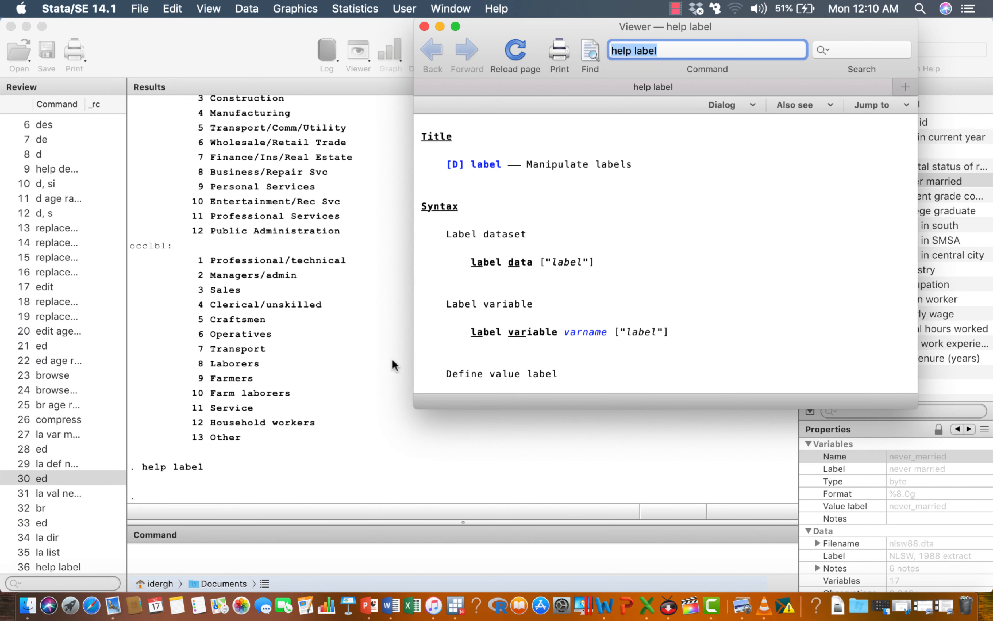
# - Examine the syntax section of the label help, especially the forms for listing, copying, dropping and saving value labels
pyautogui.scroll(-5, 591, 330)
pyautogui.scroll(-7, 589, 329)
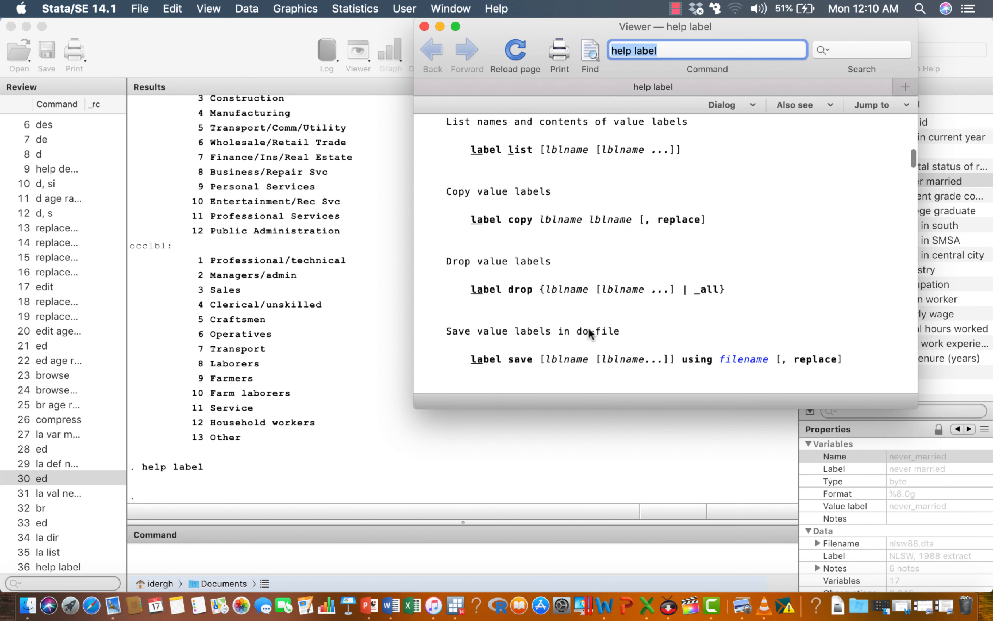
pyautogui.scroll(-3, 590, 329)
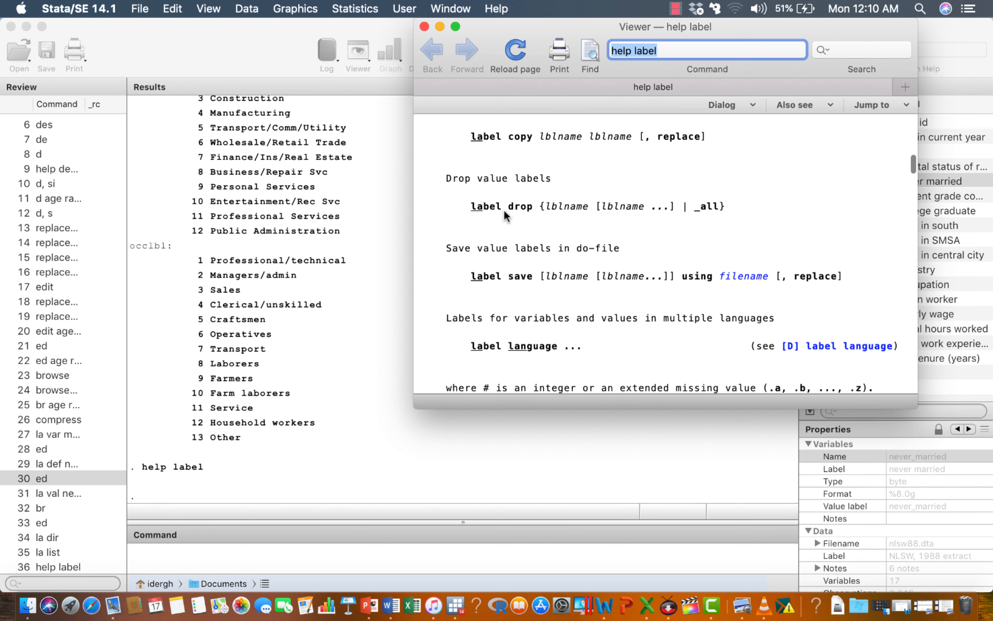
pyautogui.scroll(3, 511, 230)
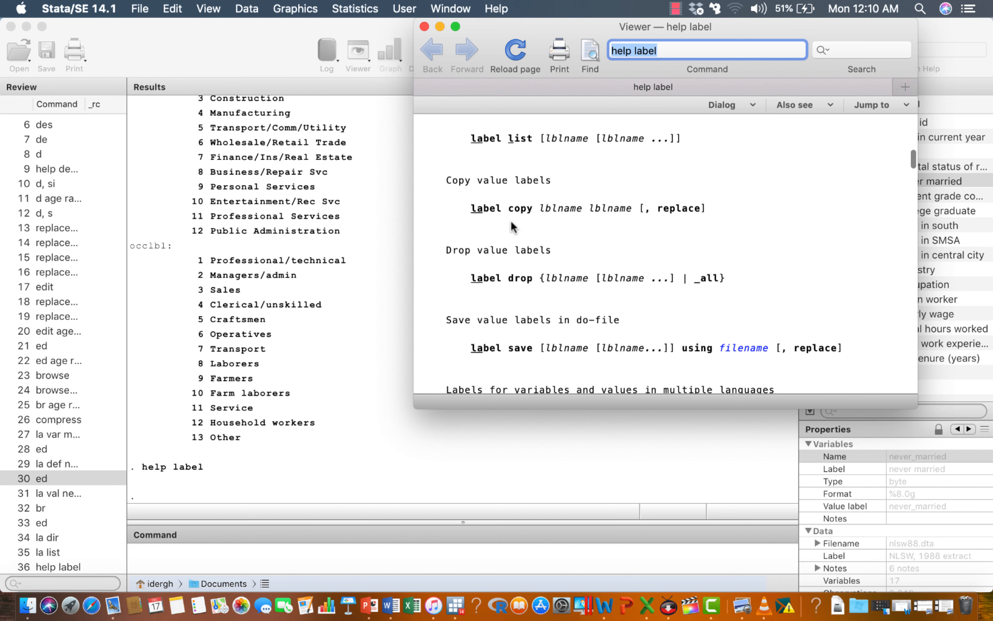
pyautogui.scroll(-7, 506, 242)
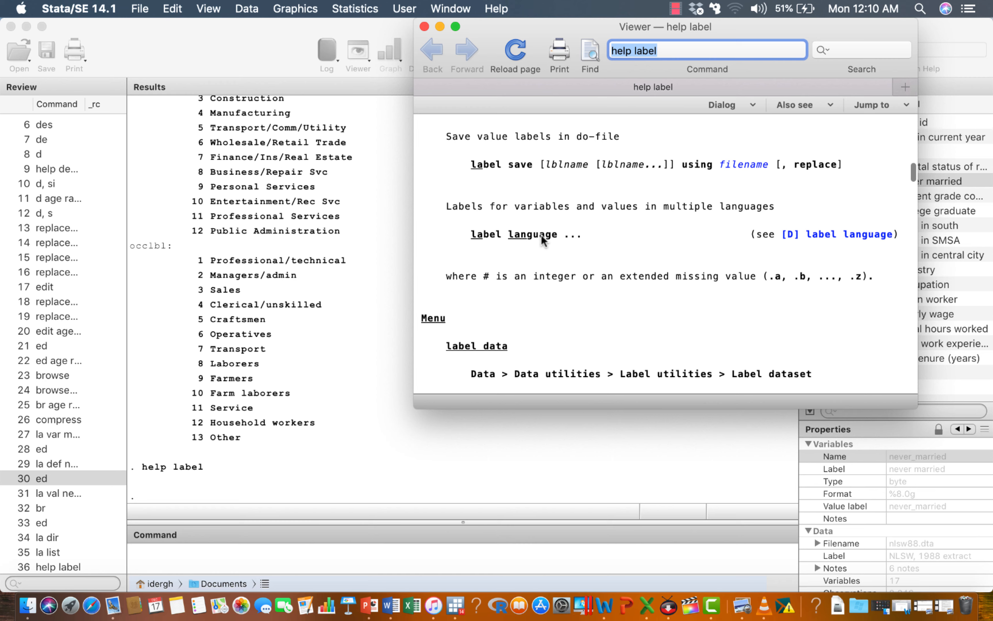
pyautogui.scroll(2, 542, 238)
pyautogui.scroll(-6, 542, 238)
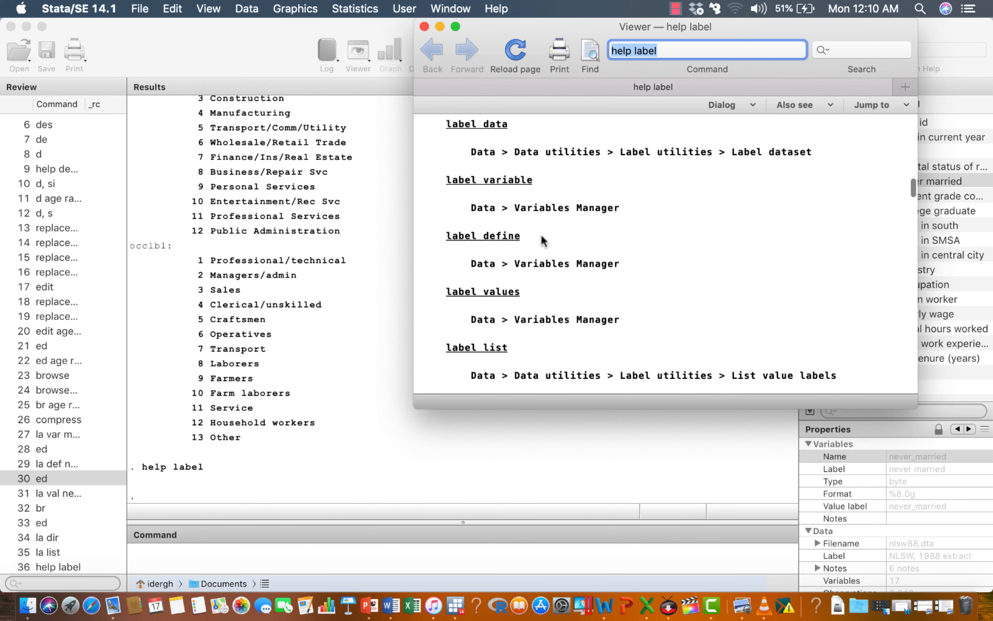
pyautogui.scroll(-1, 541, 240)
pyautogui.scroll(8, 541, 240)
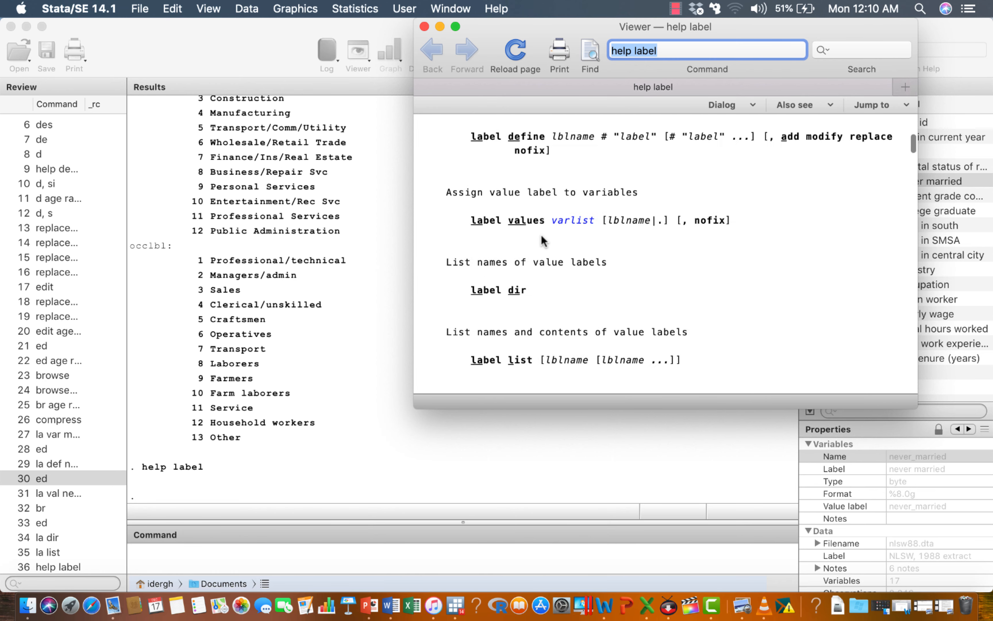
pyautogui.scroll(6, 541, 236)
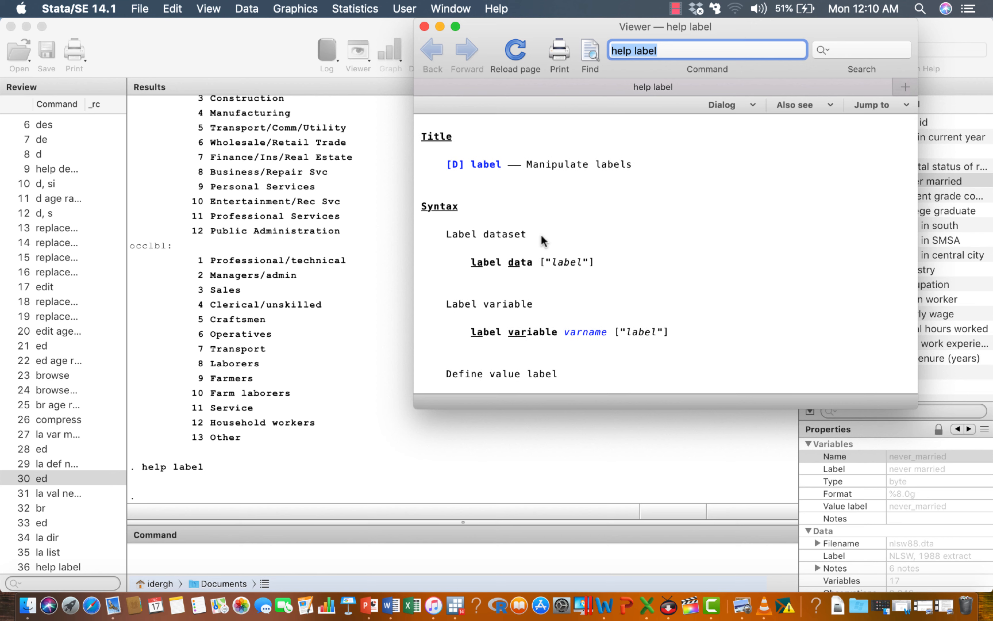
# - Read through the label help from the syntax past the menu paths, description and options to the technical note
pyautogui.scroll(-5, 541, 240)
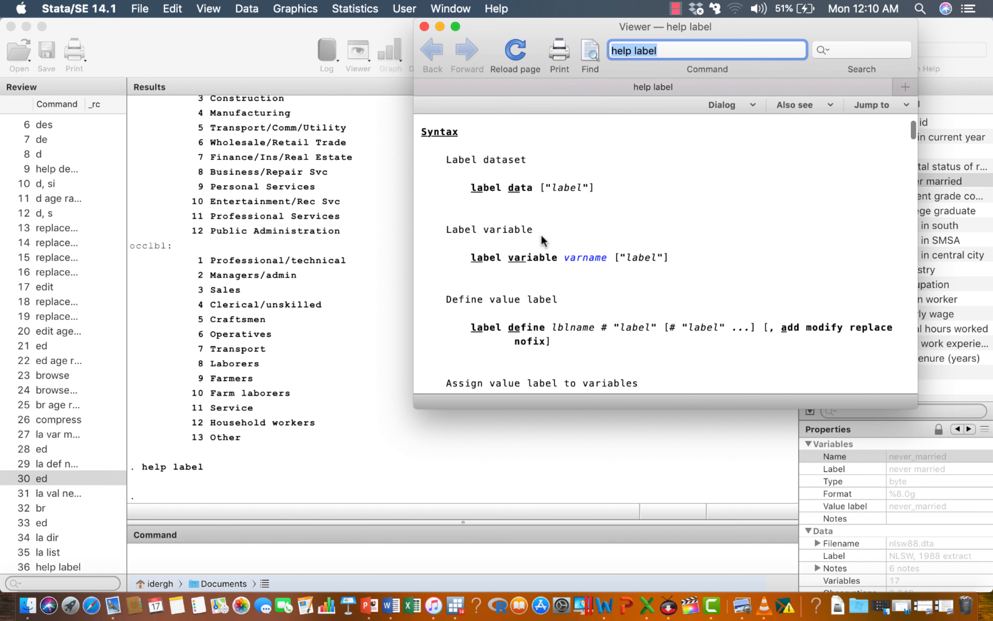
pyautogui.scroll(-3, 541, 238)
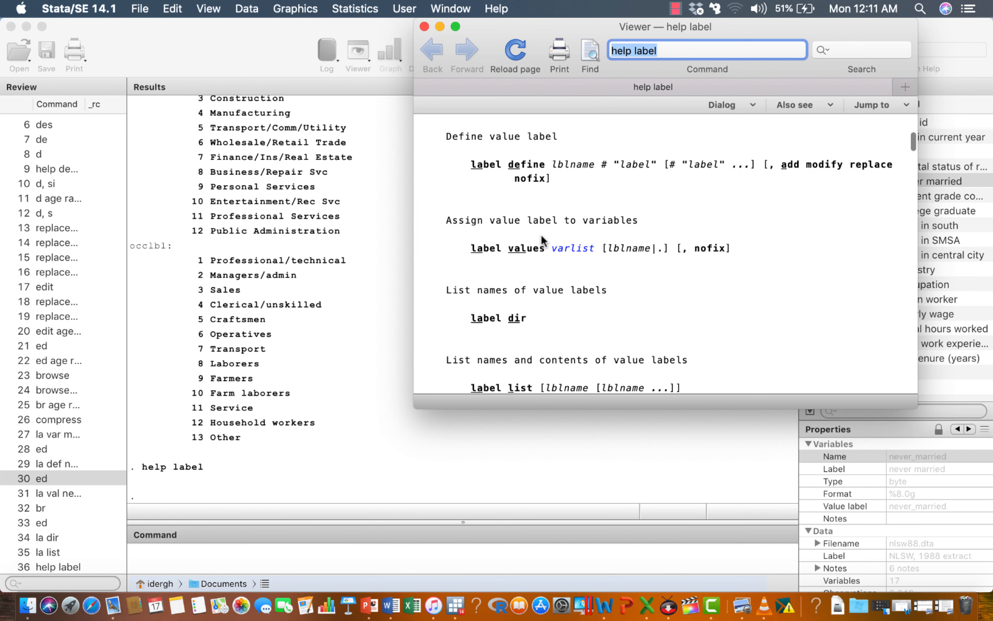
pyautogui.scroll(-10, 541, 234)
pyautogui.scroll(-6, 541, 234)
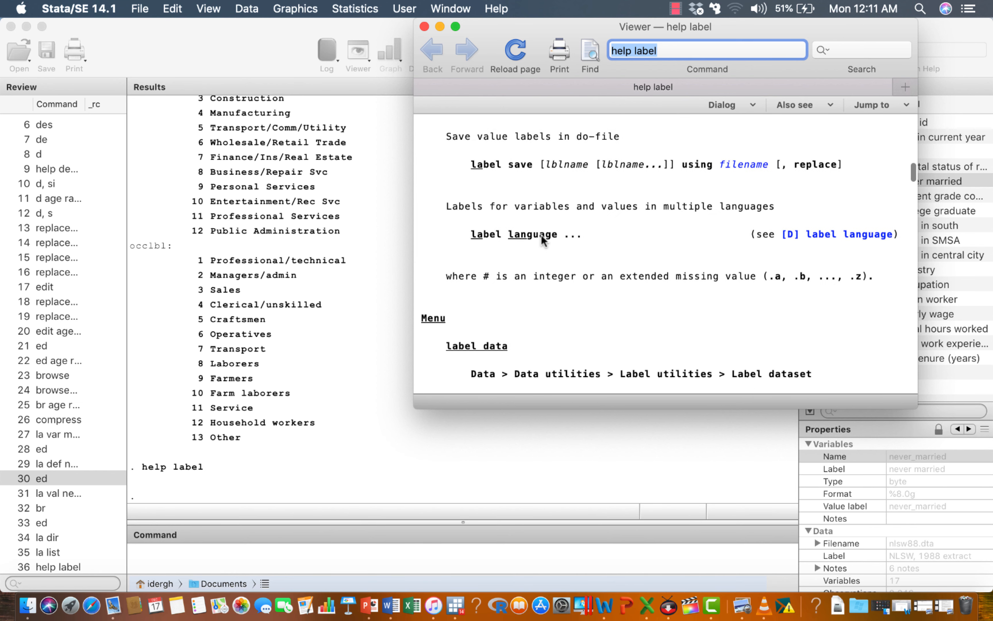
pyautogui.scroll(-1, 541, 235)
pyautogui.scroll(-4, 542, 236)
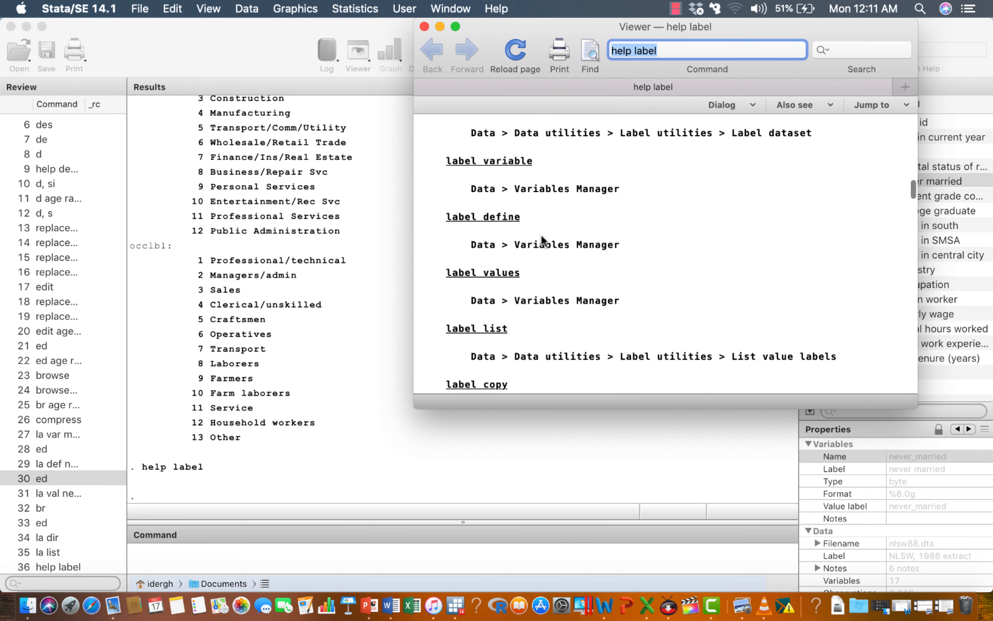
pyautogui.scroll(-7, 542, 237)
pyautogui.scroll(-10, 541, 239)
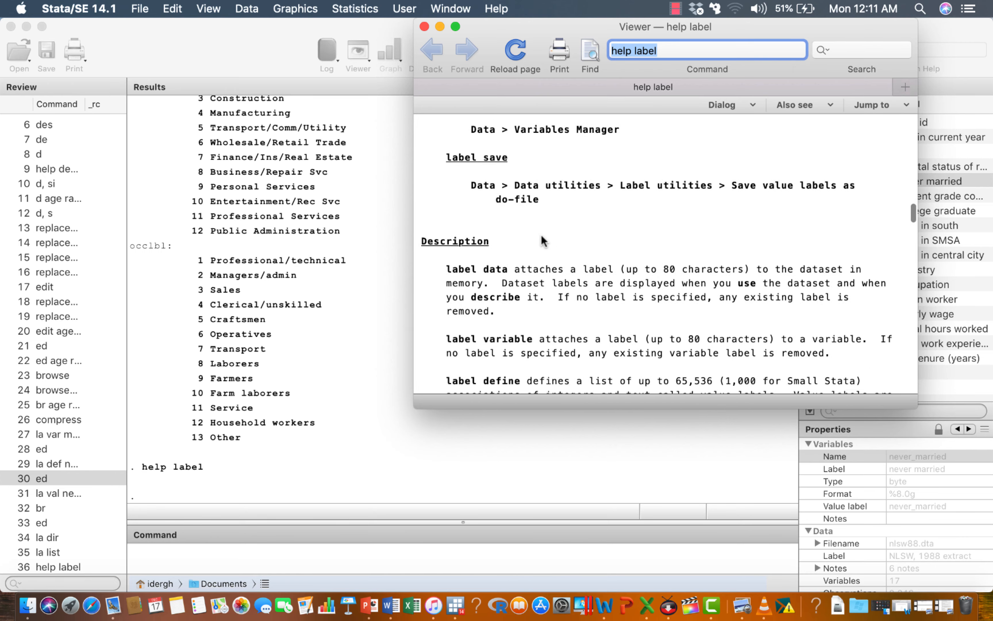
pyautogui.scroll(-10, 542, 238)
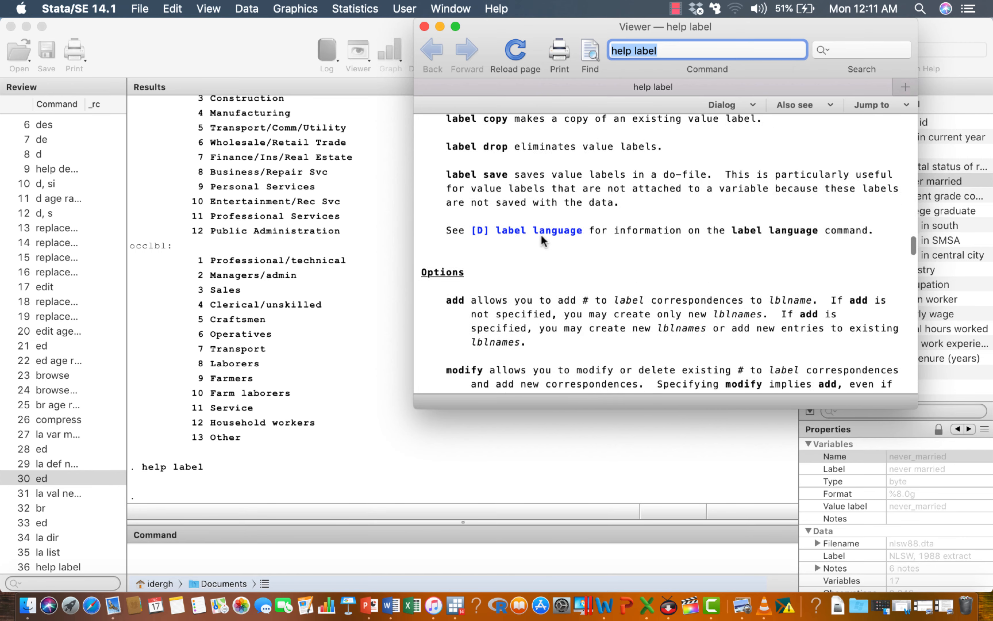
pyautogui.scroll(-5, 541, 239)
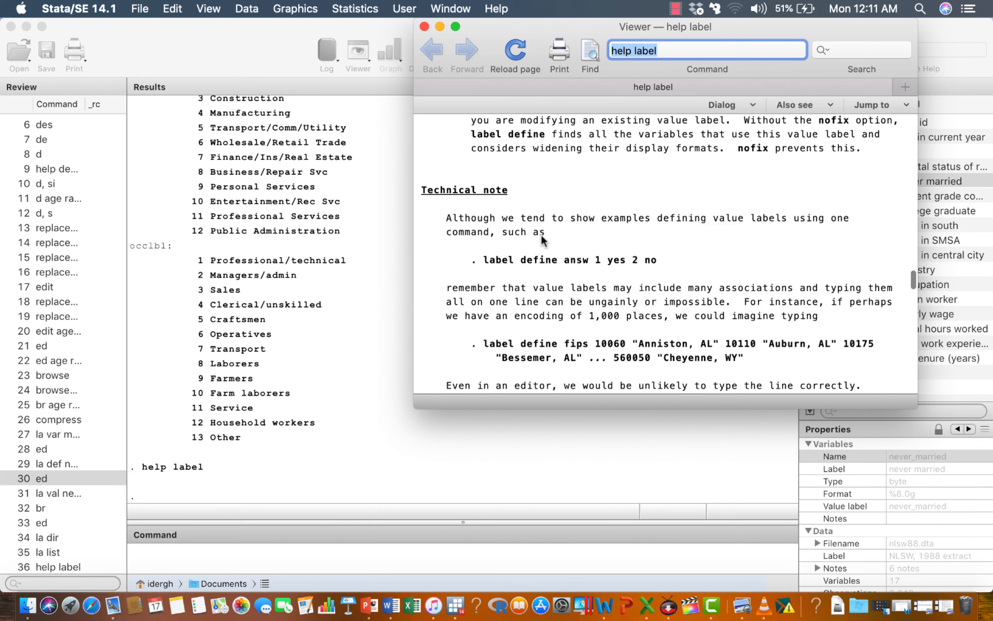
# - Go back over the label help from the description to the value label syntax, and close the help viewer
pyautogui.scroll(10, 542, 240)
pyautogui.scroll(15, 541, 241)
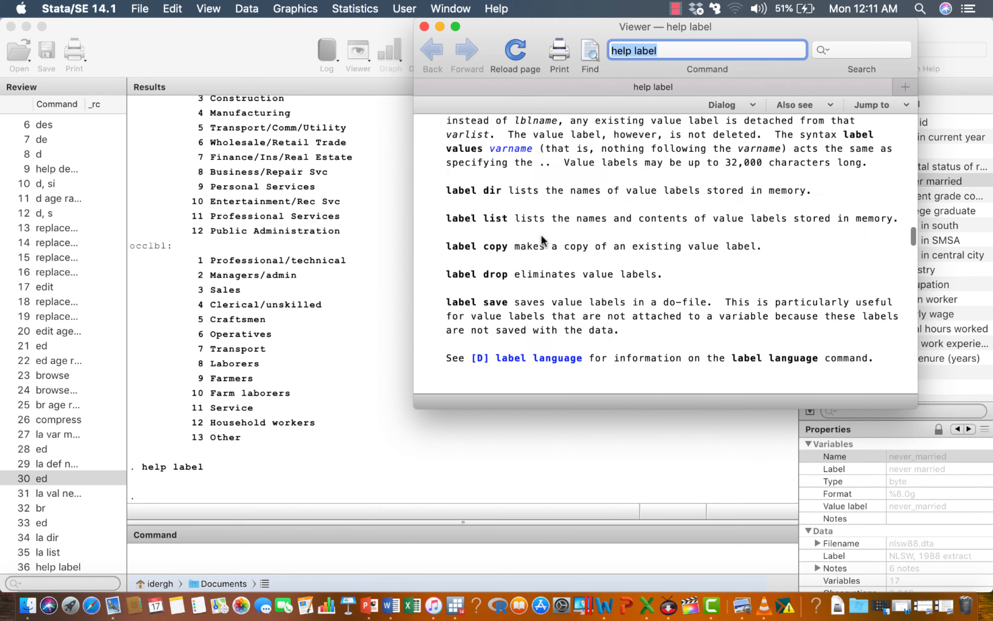
pyautogui.scroll(5, 541, 238)
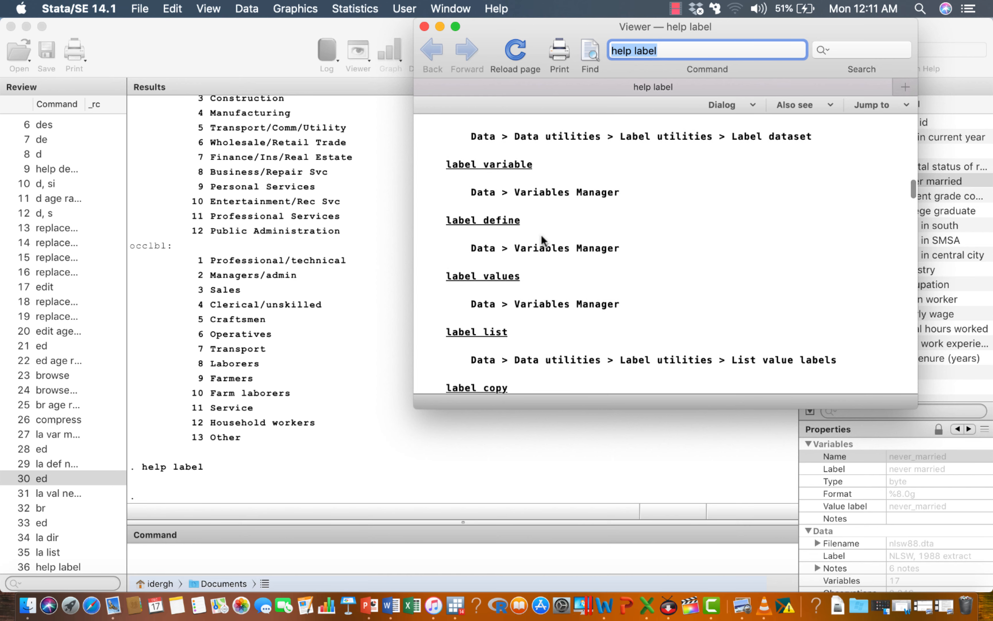
pyautogui.scroll(15, 542, 239)
pyautogui.scroll(1, 541, 240)
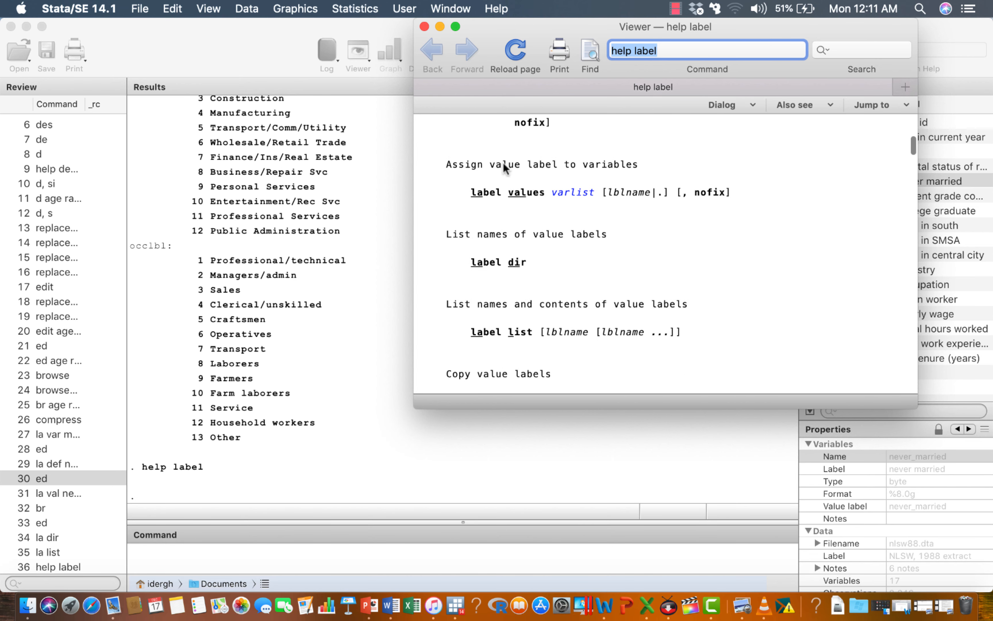
pyautogui.click(424, 26)
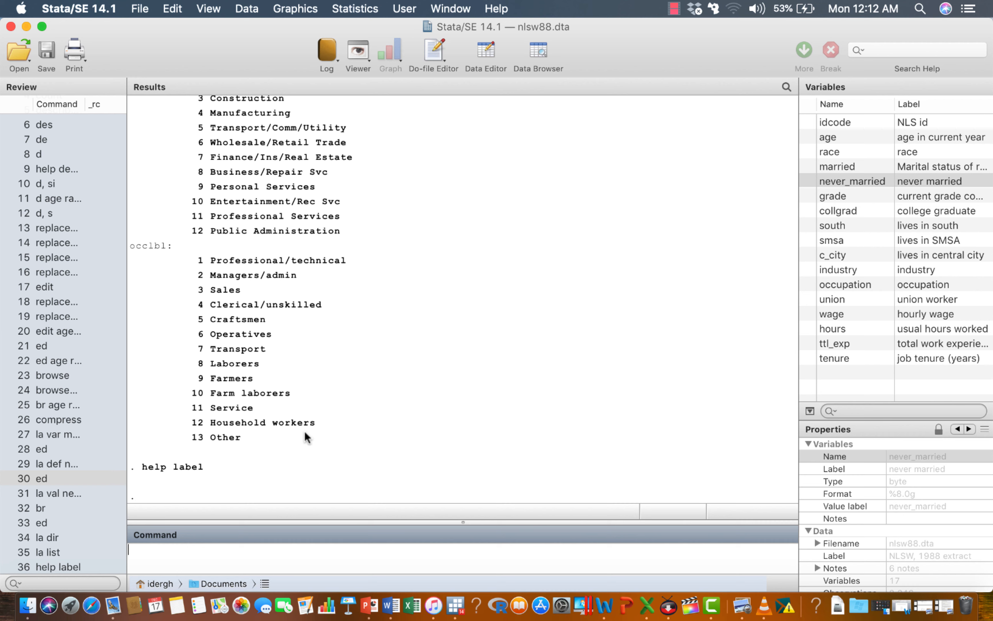
# - Open the dataset in the Data Editor with ed and look through the values of the age column
pyautogui.write('ed')
pyautogui.press('Return')
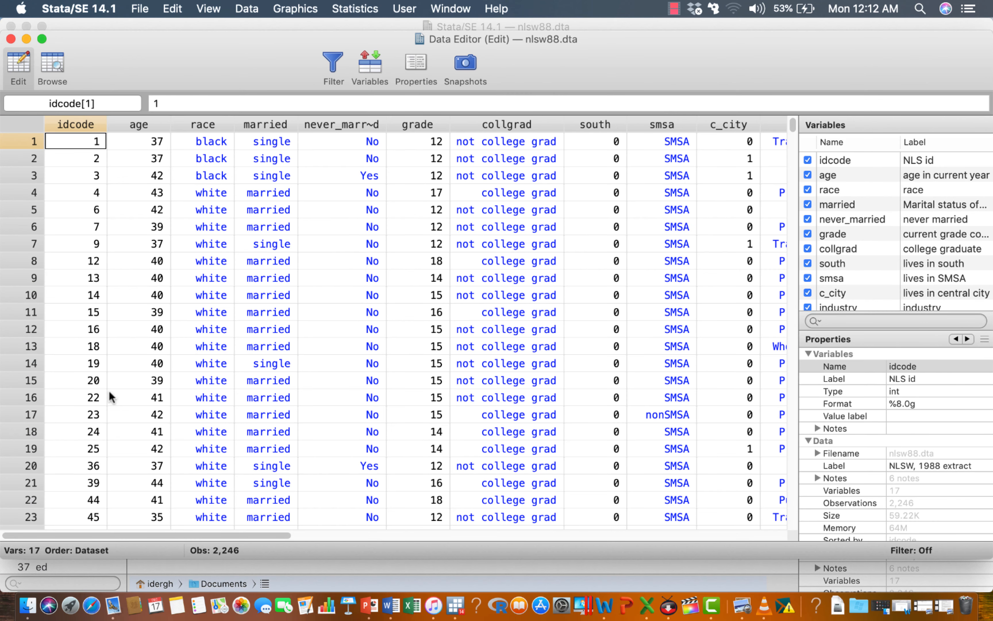
pyautogui.click(153, 128)
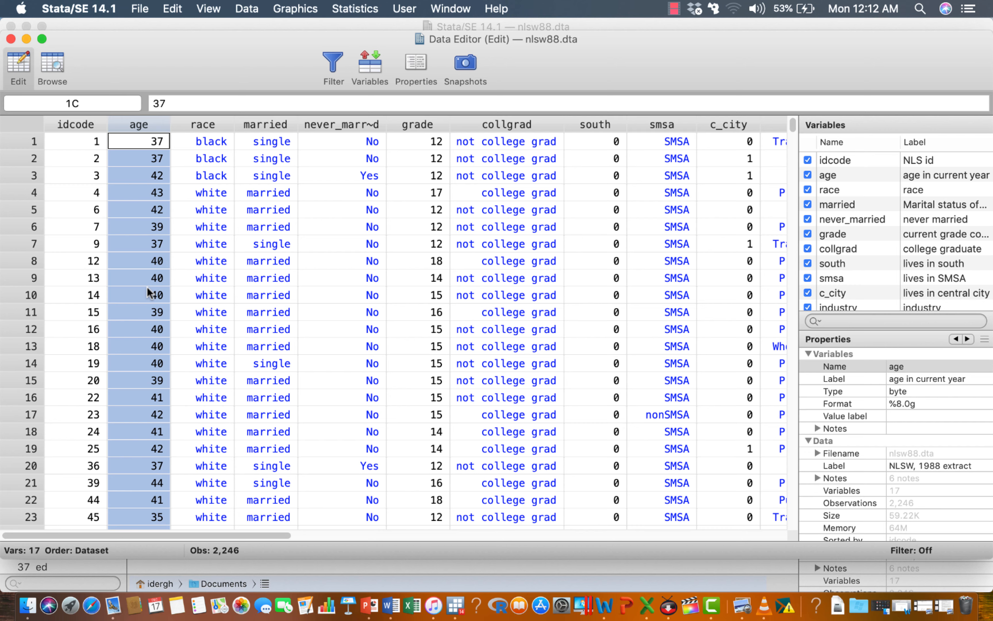
pyautogui.scroll(-10, 148, 289)
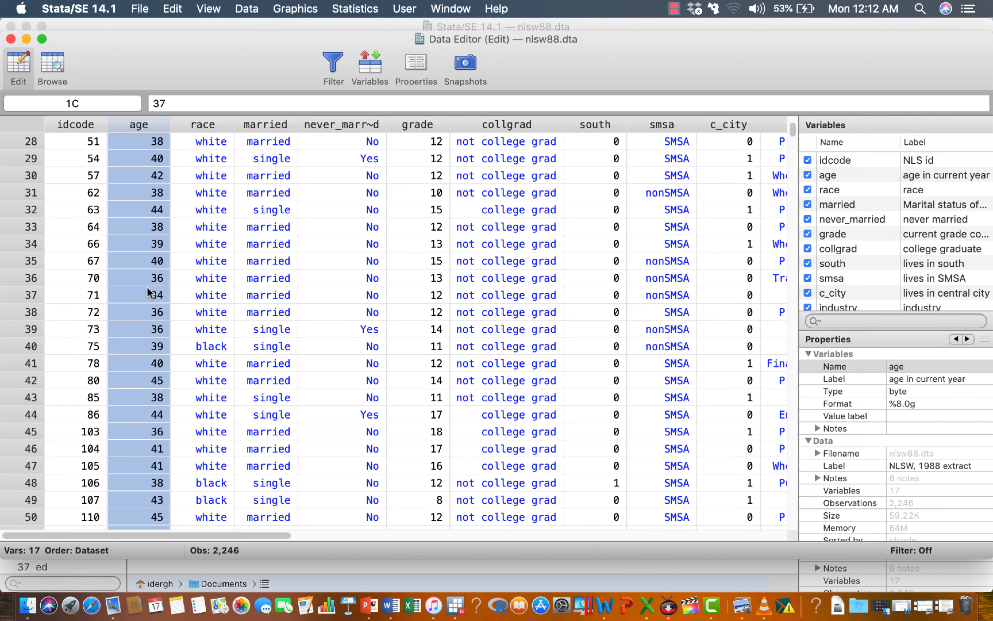
pyautogui.click(148, 289)
pyautogui.scroll(-8, 148, 292)
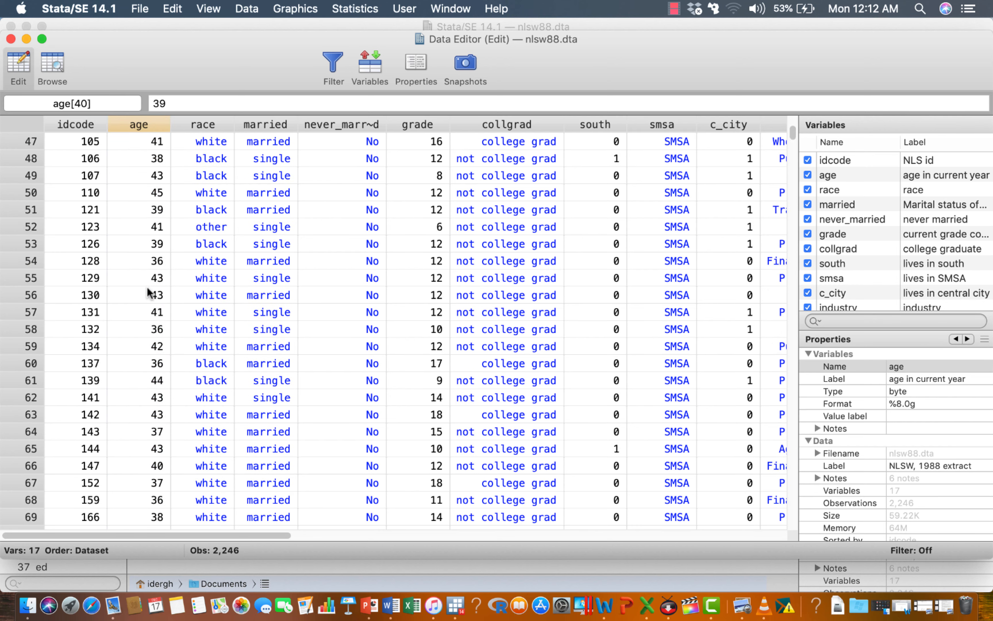
pyautogui.scroll(15, 148, 292)
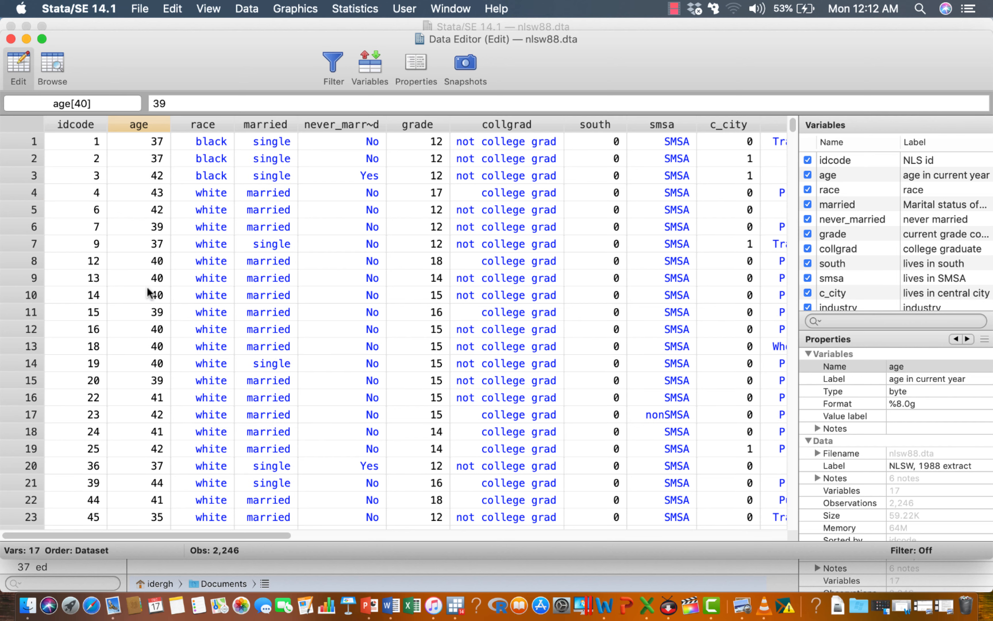
# - Check more observations of age further down the dataset, reselect the age column from the first row, and close the Data Editor
pyautogui.scroll(-20, 149, 292)
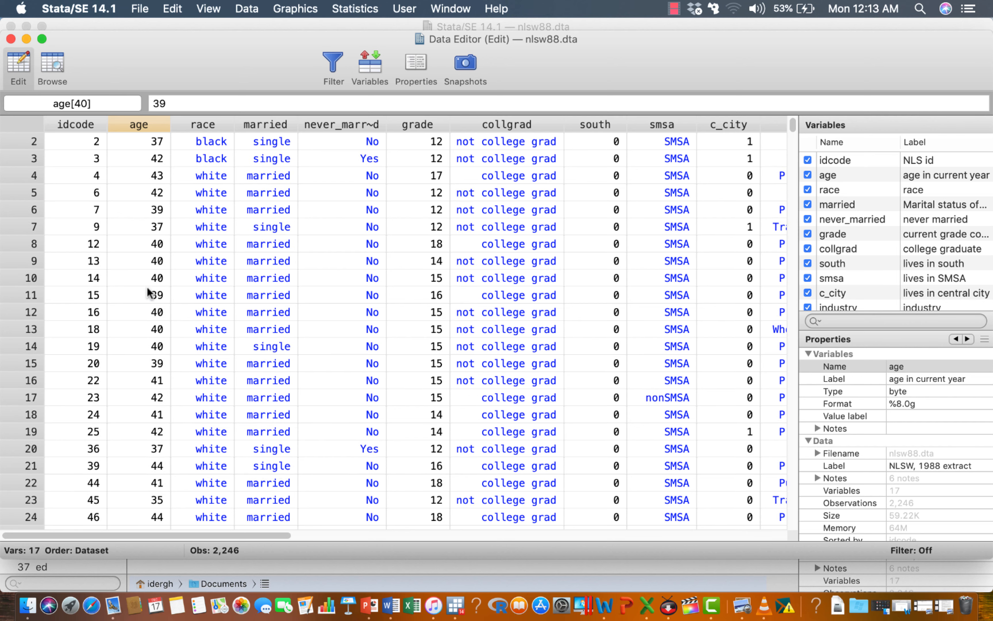
pyautogui.scroll(-20, 149, 292)
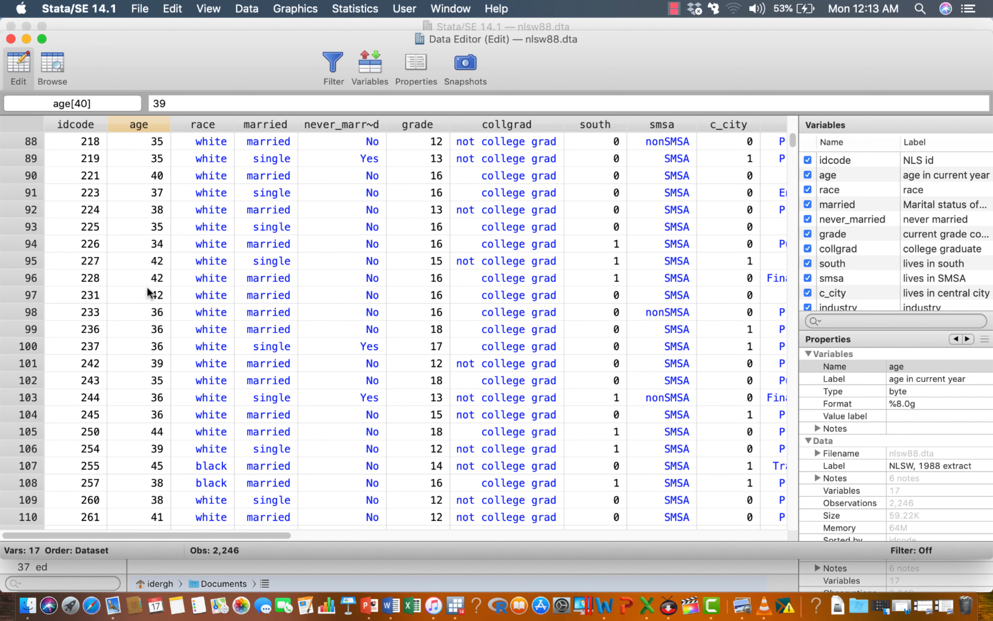
pyautogui.scroll(2, 148, 292)
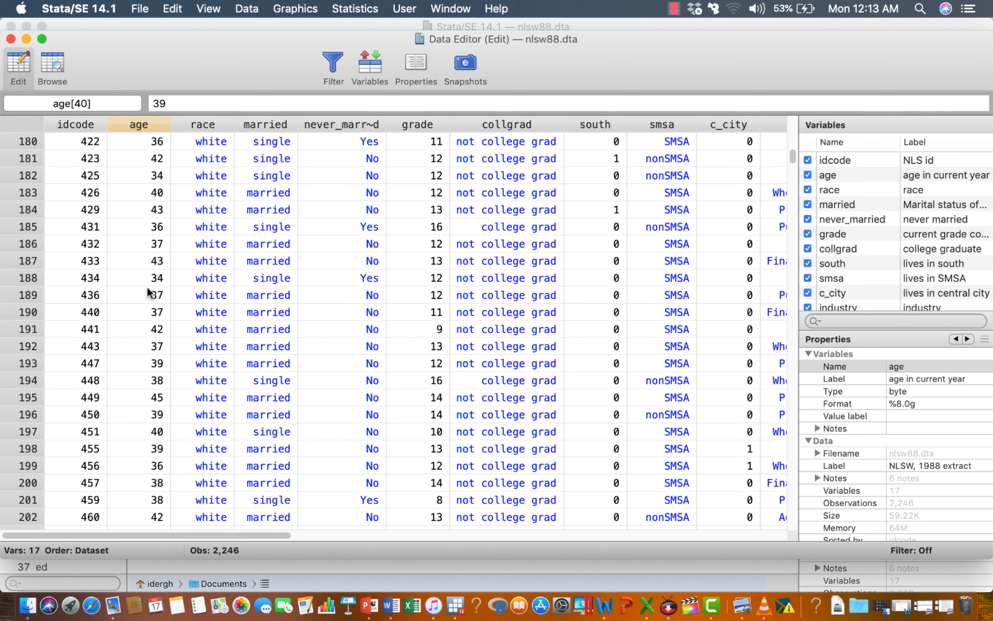
pyautogui.scroll(20, 148, 292)
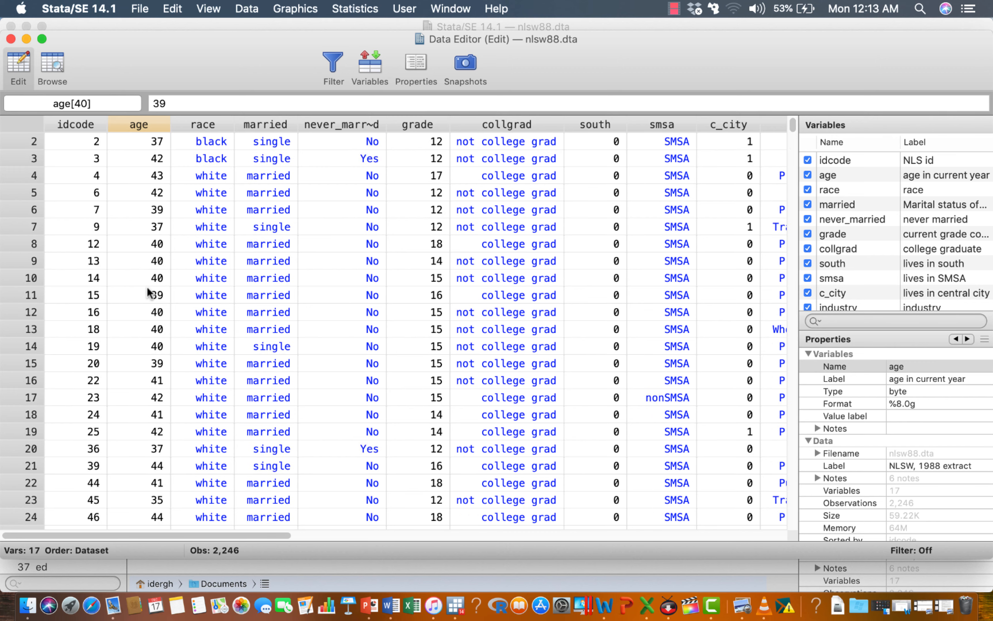
pyautogui.click(143, 147)
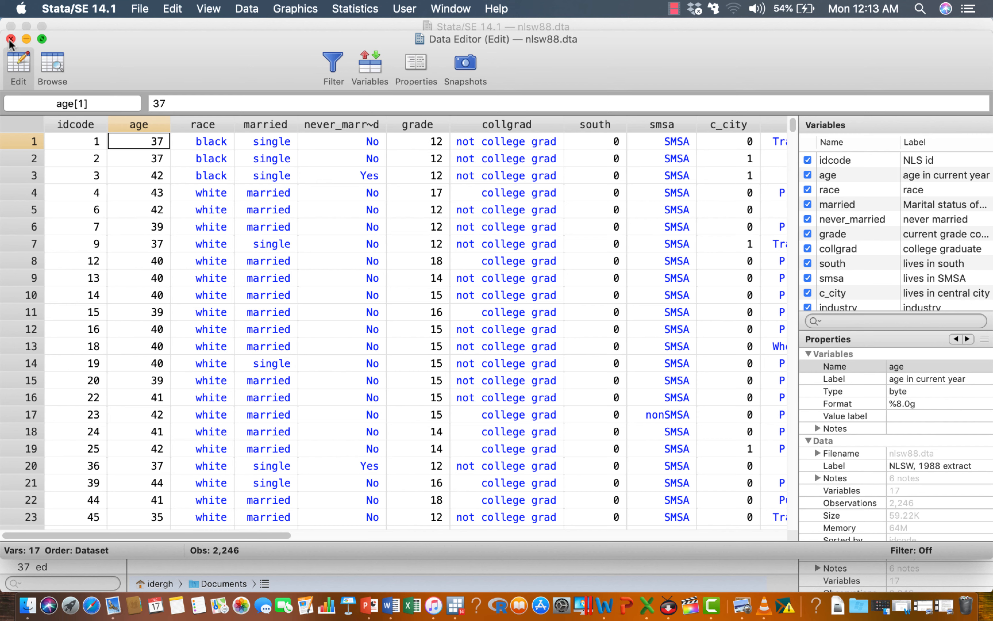
pyautogui.click(147, 128)
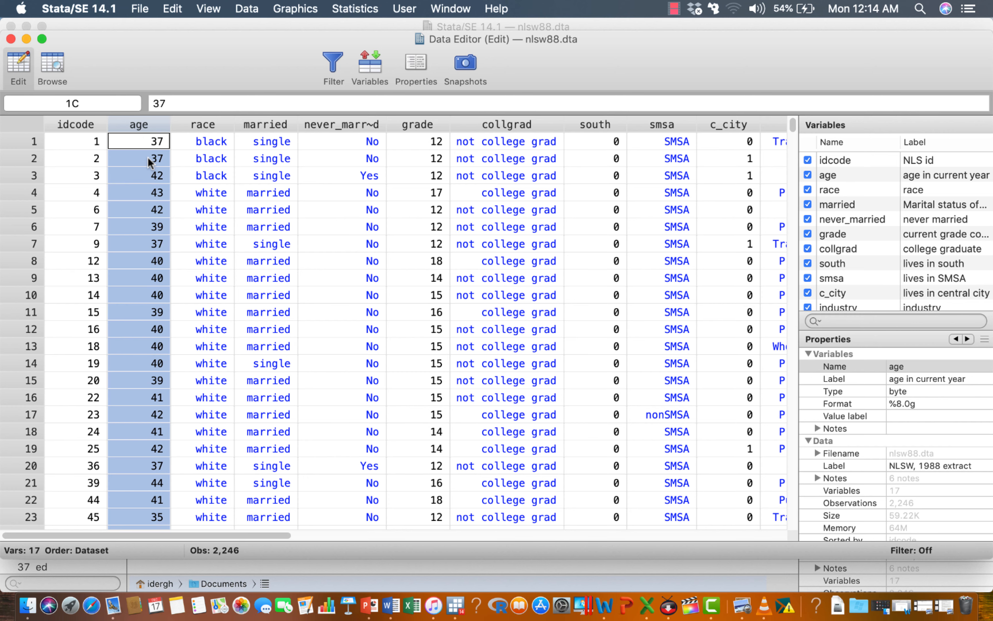
pyautogui.click(11, 38)
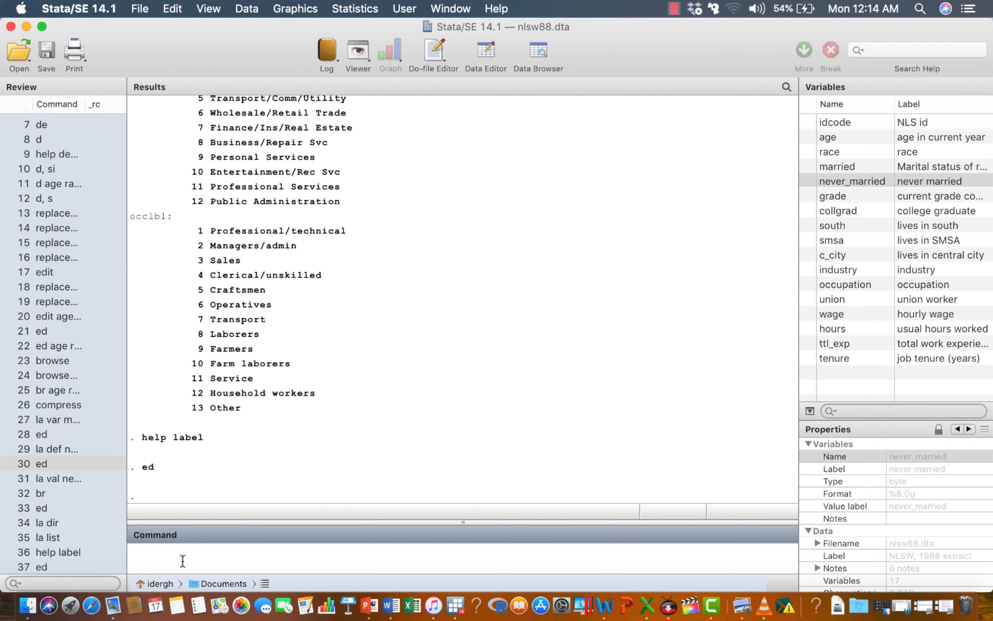
# - Convert age to a string variable named Age by running tostring age, gen(Age)
pyautogui.write('tostring')
pyautogui.scroll(1, 826, 161)
pyautogui.click(807, 137)
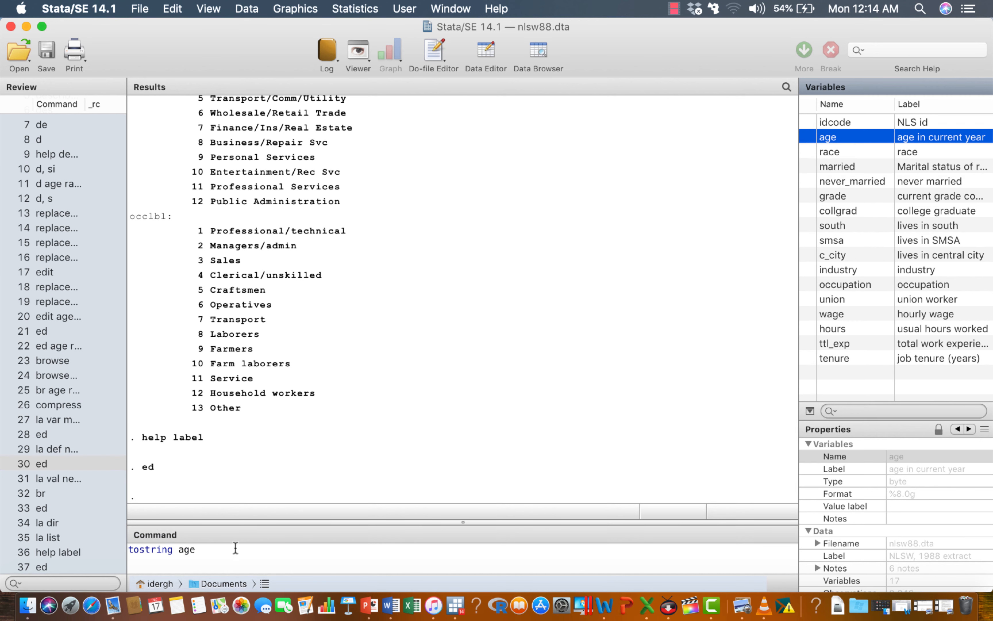
pyautogui.click(223, 553)
pyautogui.write(', ')
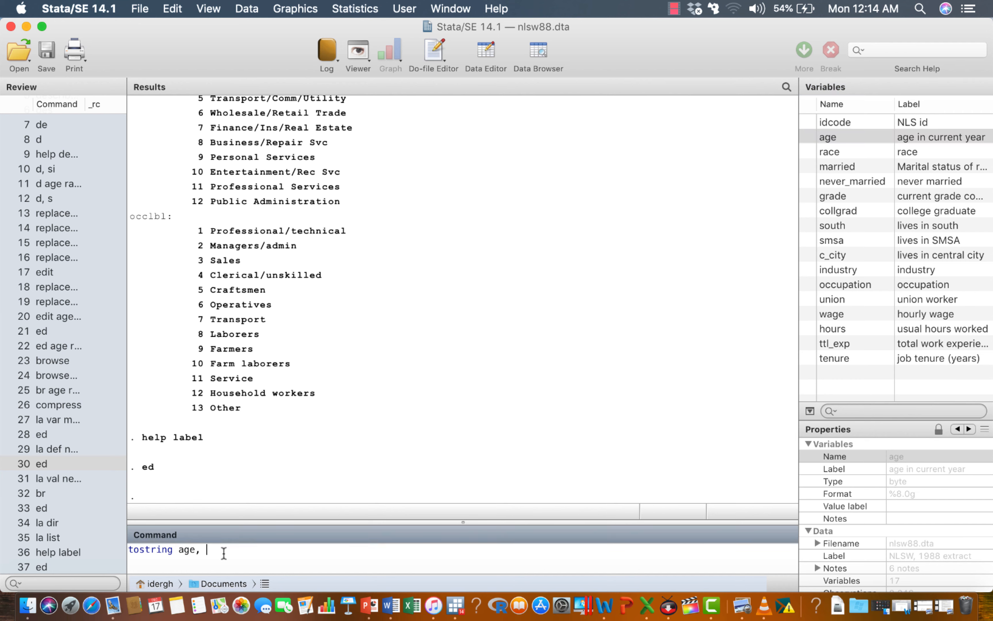
pyautogui.write('gen(')
pyautogui.write('Age')
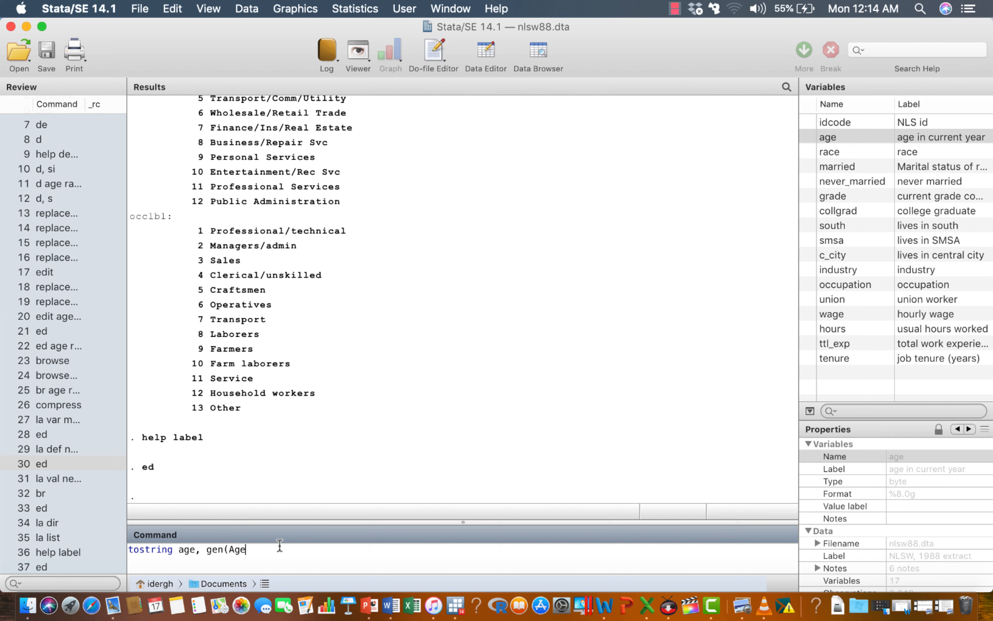
pyautogui.write(')')
pyautogui.doubleClick(237, 550)
pyautogui.click(259, 550)
pyautogui.moveTo(229, 549); pyautogui.dragTo(234, 549)
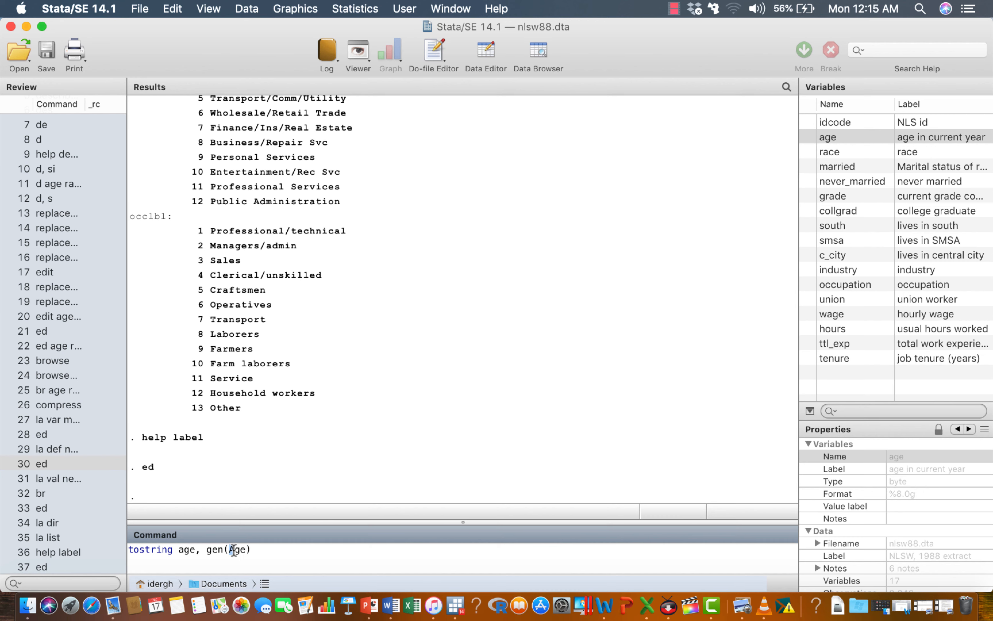
pyautogui.click(284, 554)
pyautogui.press('Return')
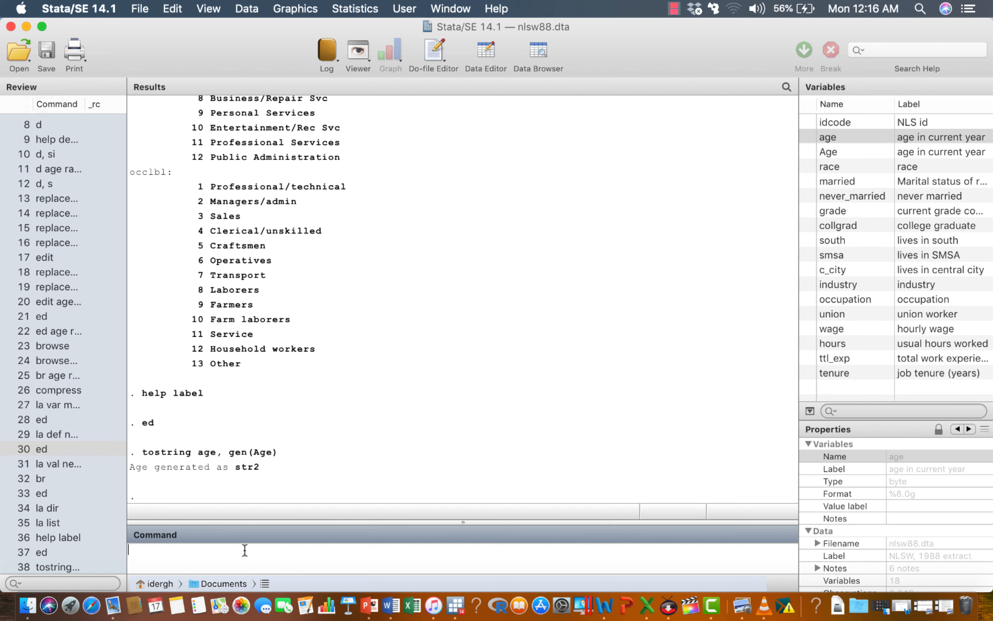
# - Open the dataset in the Data Editor with ed and compare the numeric age column with the string Age column, including their properties
pyautogui.write('ed')
pyautogui.press('Return')
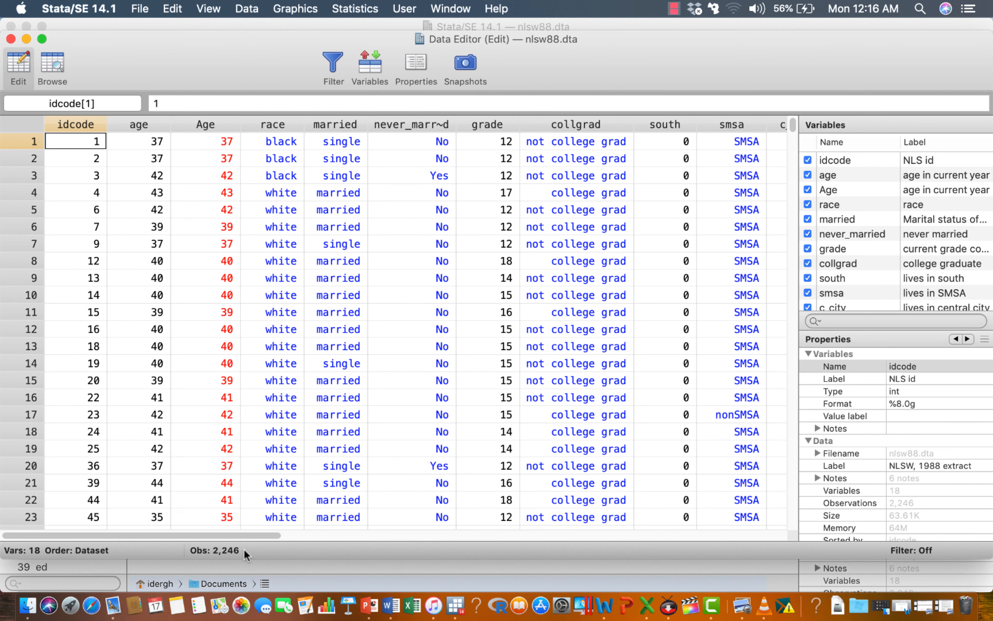
pyautogui.click(219, 144)
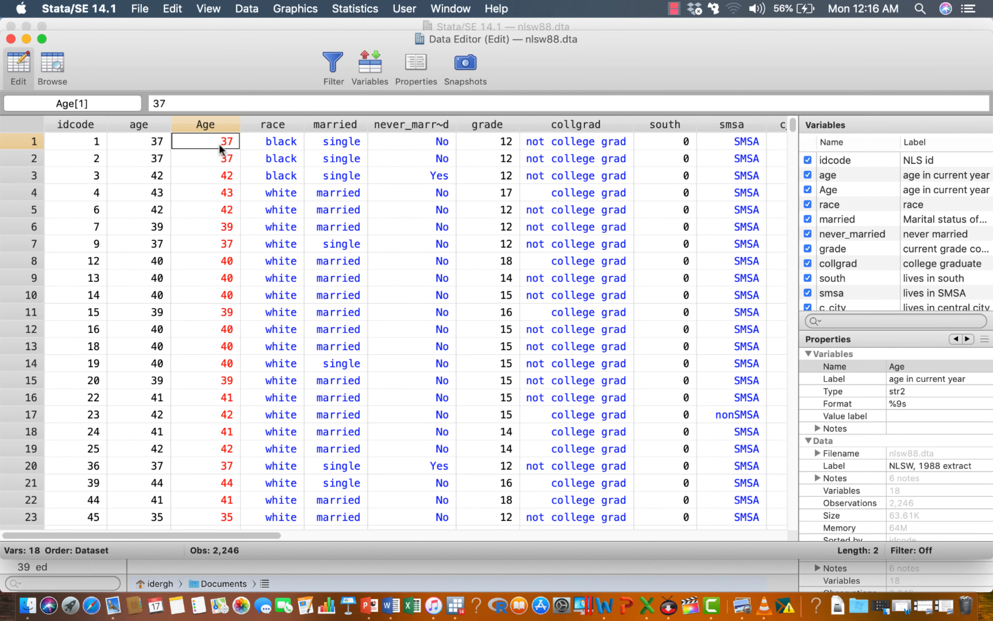
pyautogui.click(214, 121)
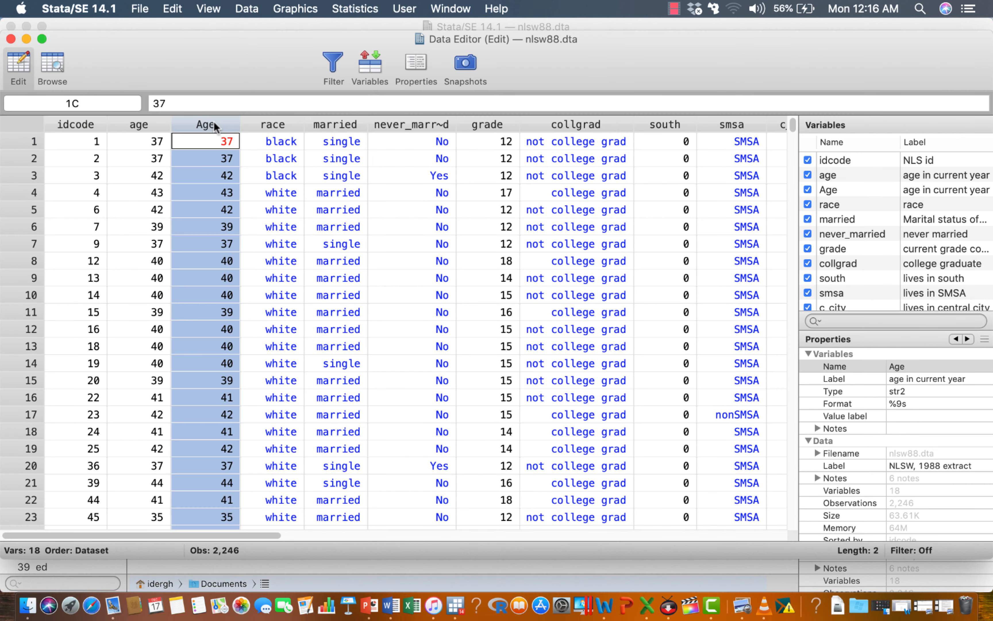
pyautogui.click(219, 147)
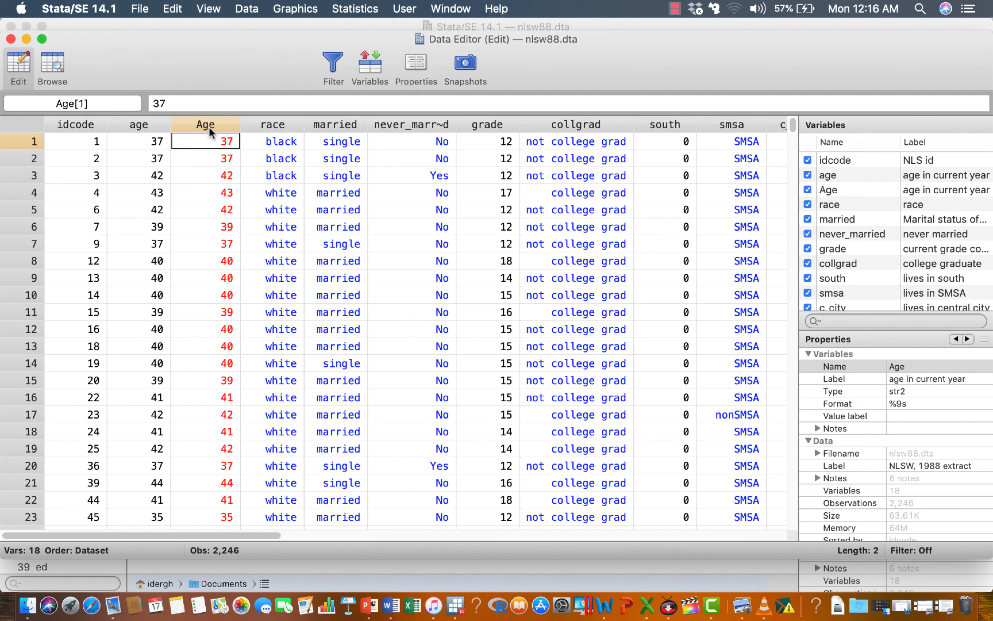
pyautogui.click(146, 123)
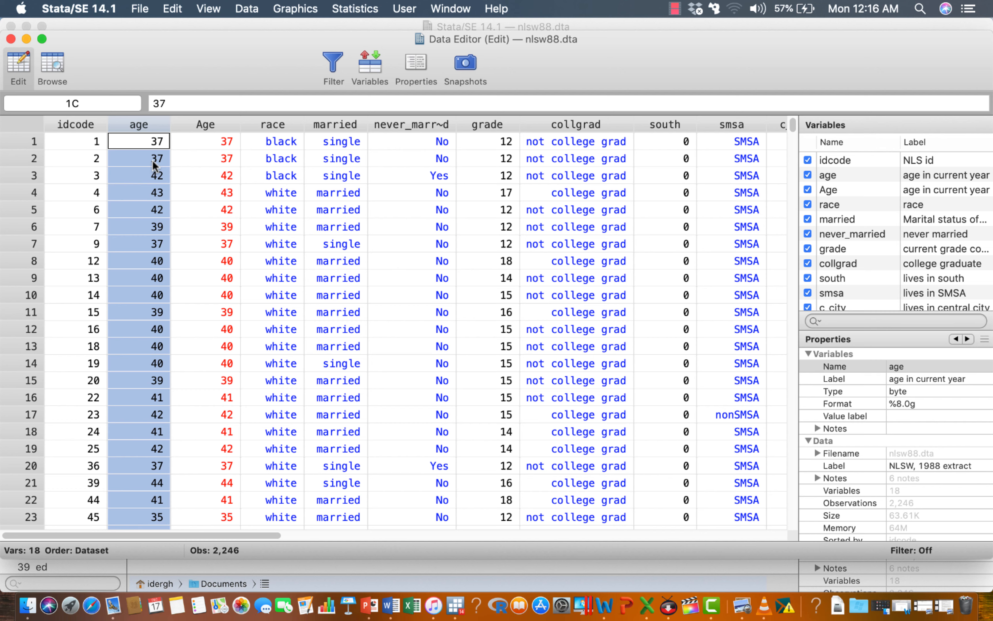
pyautogui.click(215, 123)
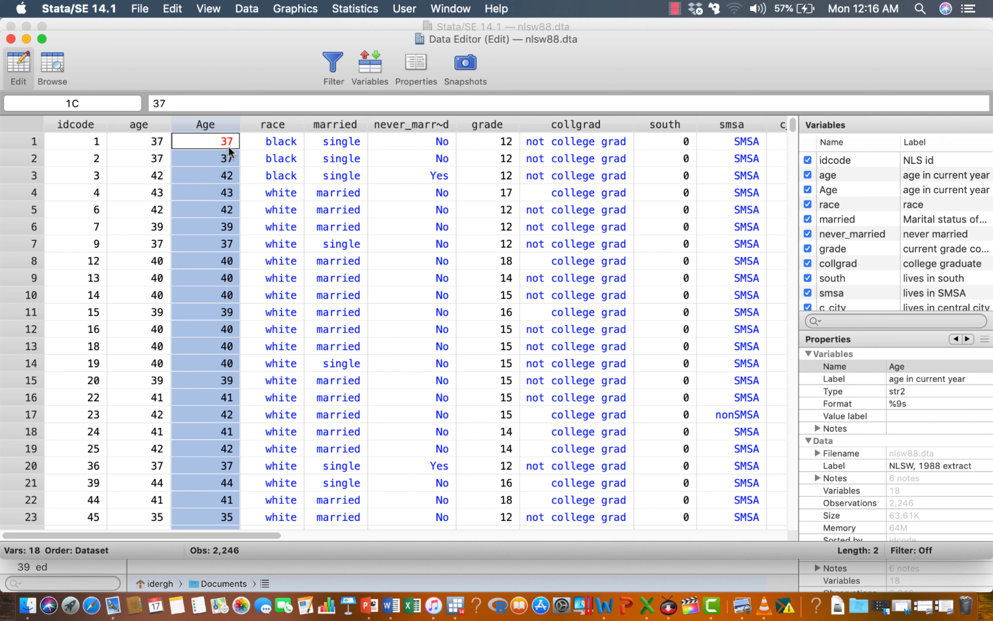
pyautogui.click(215, 161)
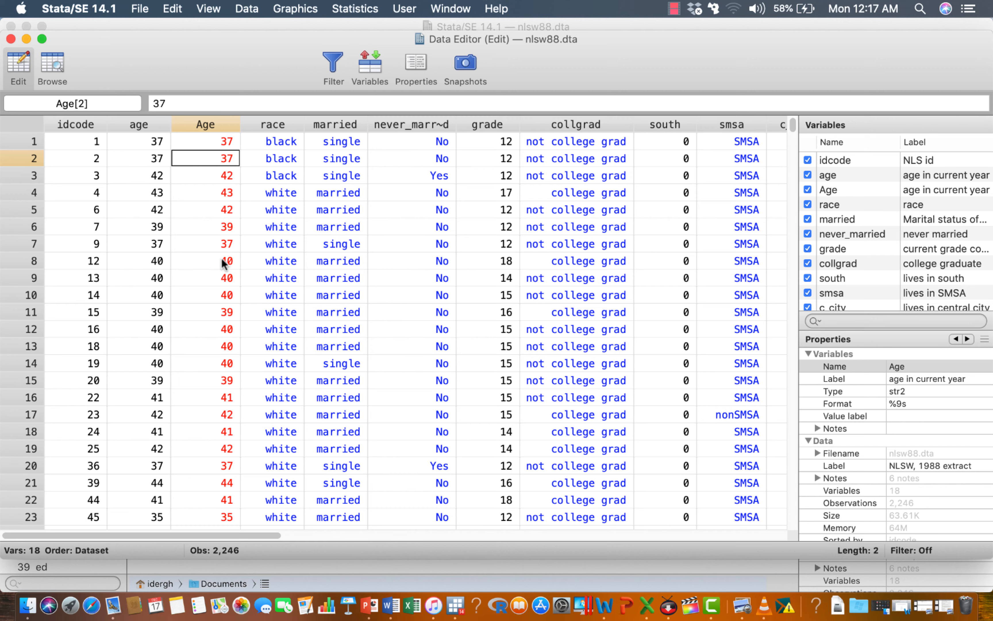
# - Look through further observations of the Age column, return to the first row, and close the Data Editor
pyautogui.hscroll(5, 222, 263)
pyautogui.hscroll(-5, 222, 264)
pyautogui.scroll(-1, 222, 263)
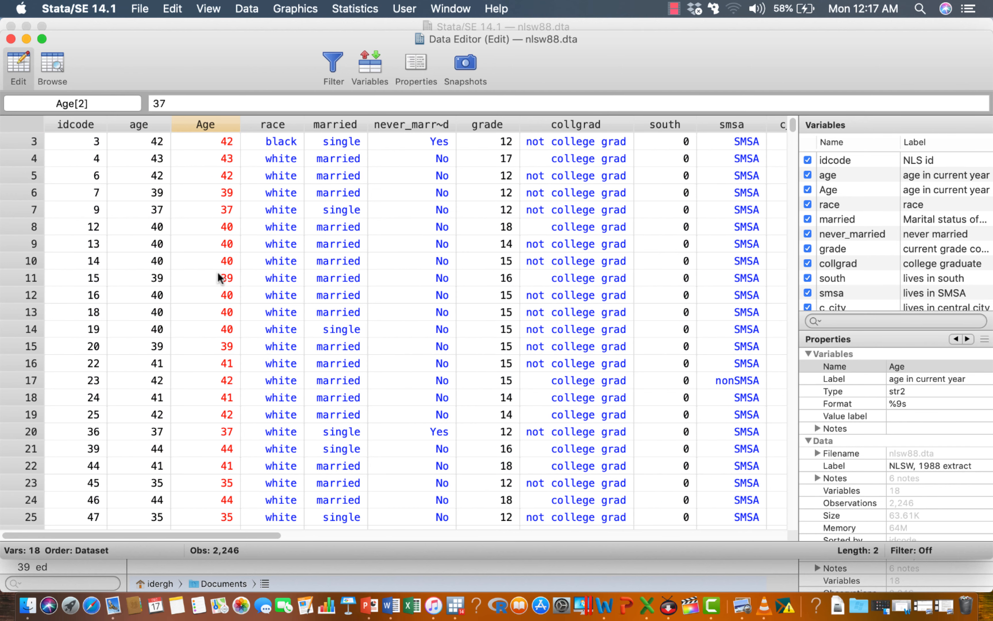
pyautogui.scroll(-5, 220, 277)
pyautogui.scroll(7, 221, 278)
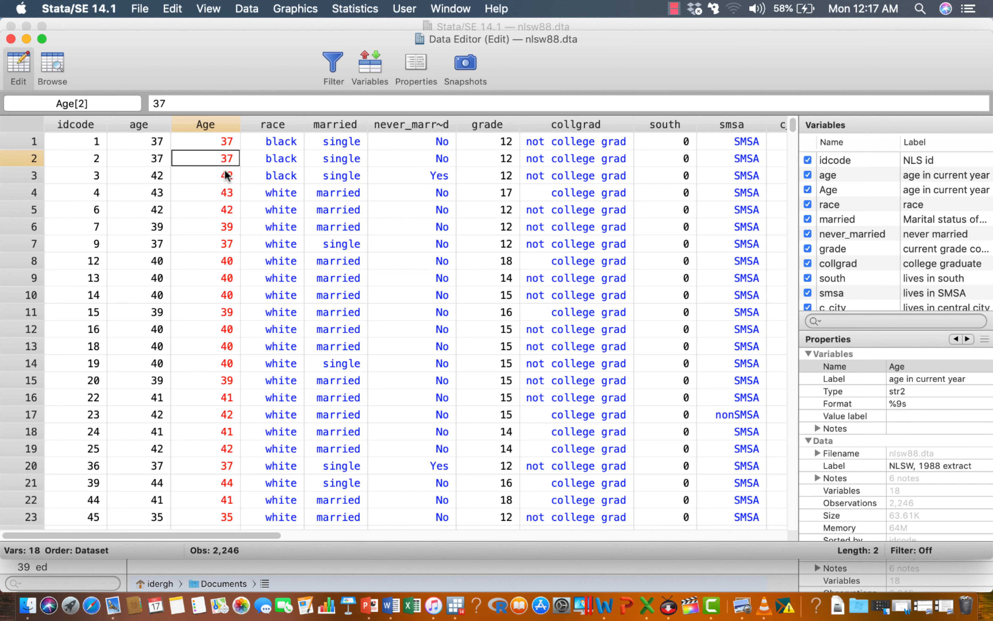
pyautogui.click(12, 38)
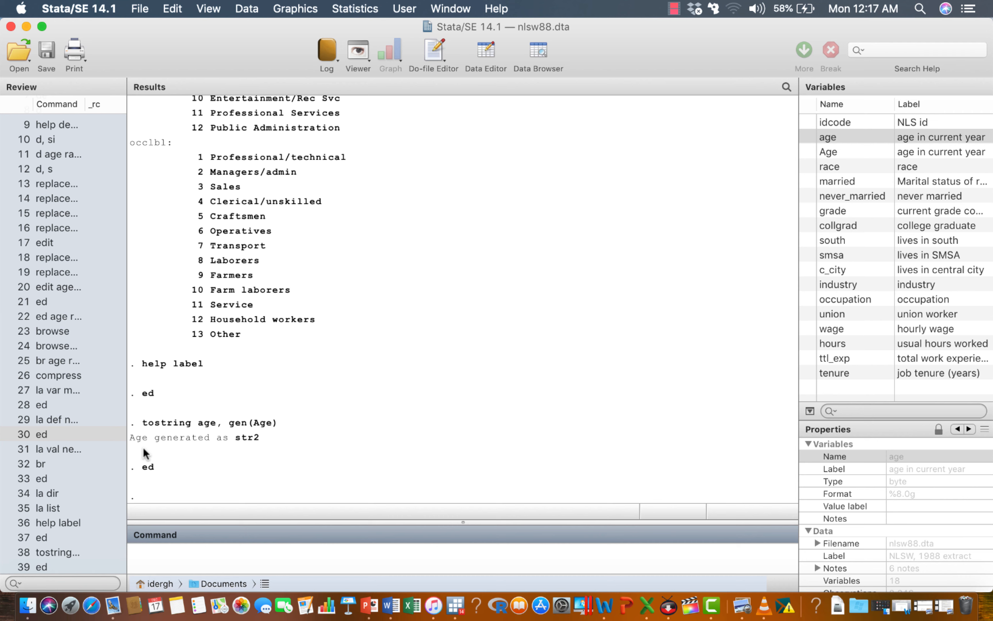
# - Reopen the Data Editor with ed and check the numeric codes behind the race labels in the first nine observations and observation 13
pyautogui.click(38, 538)
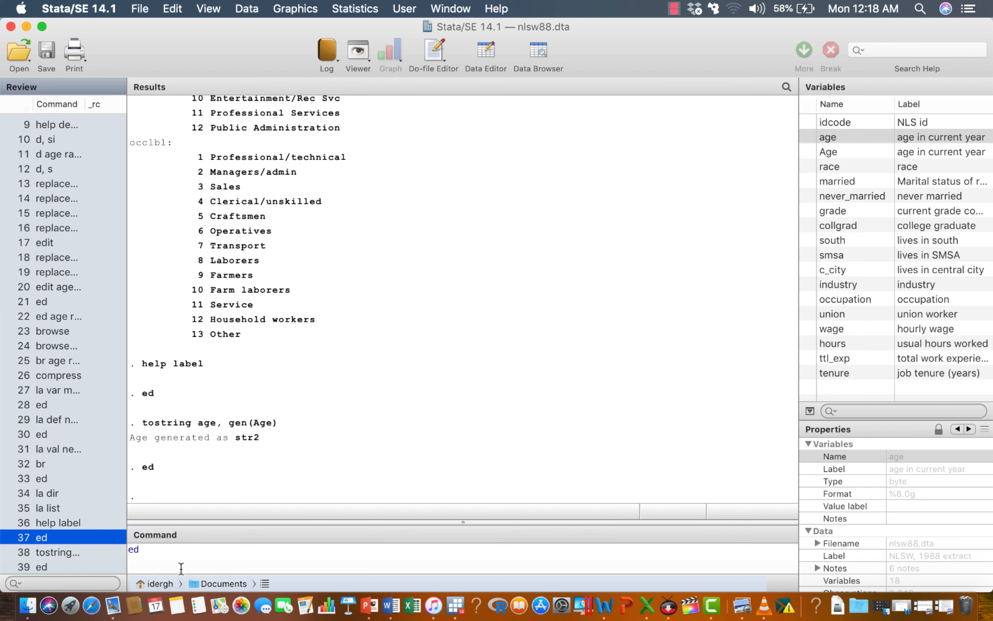
pyautogui.press('Return')
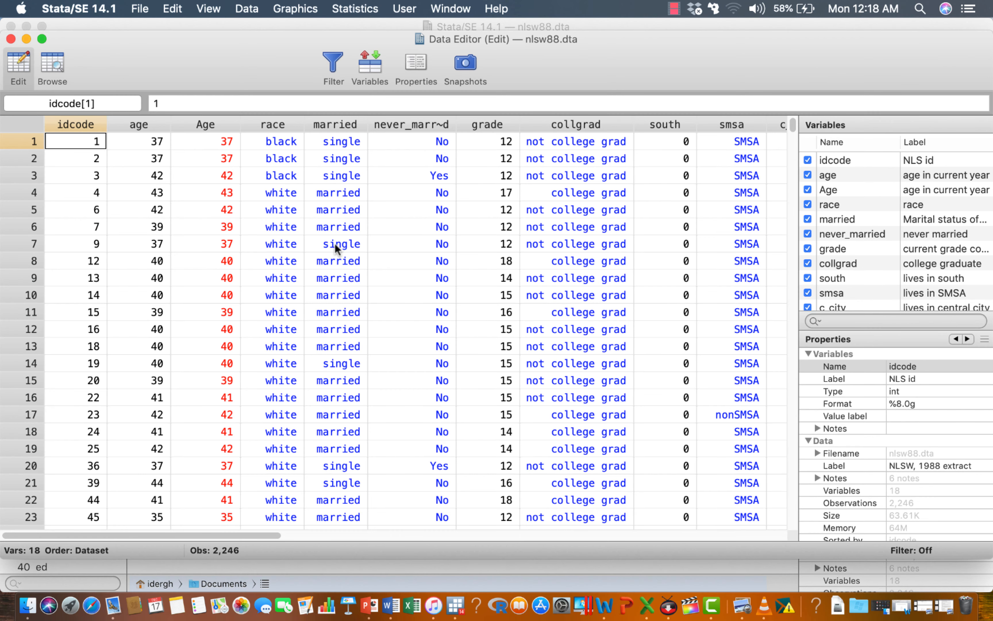
pyautogui.click(278, 140)
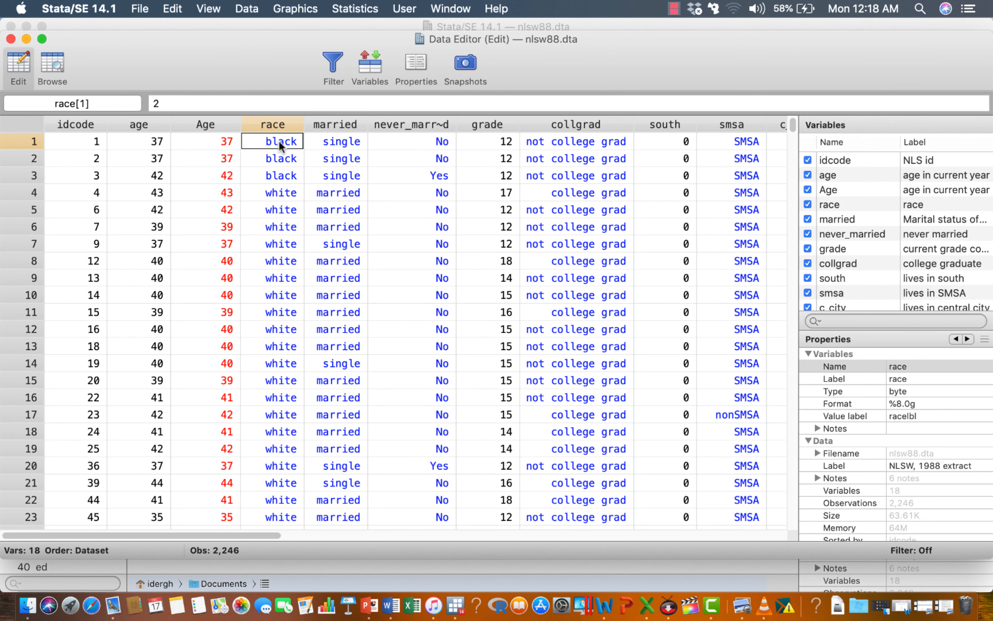
pyautogui.doubleClick(282, 157)
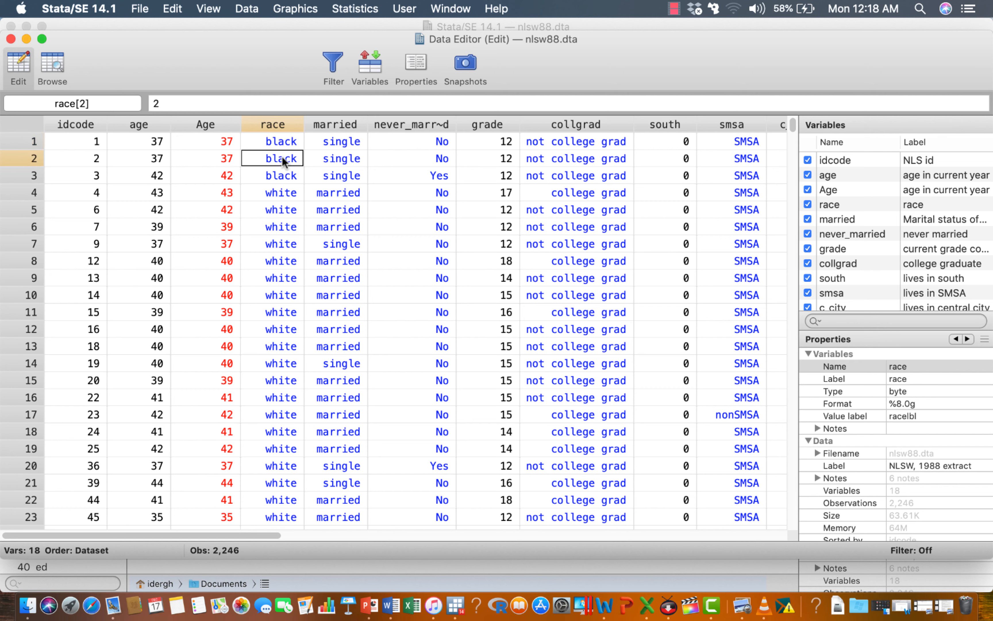
pyautogui.doubleClick(286, 174)
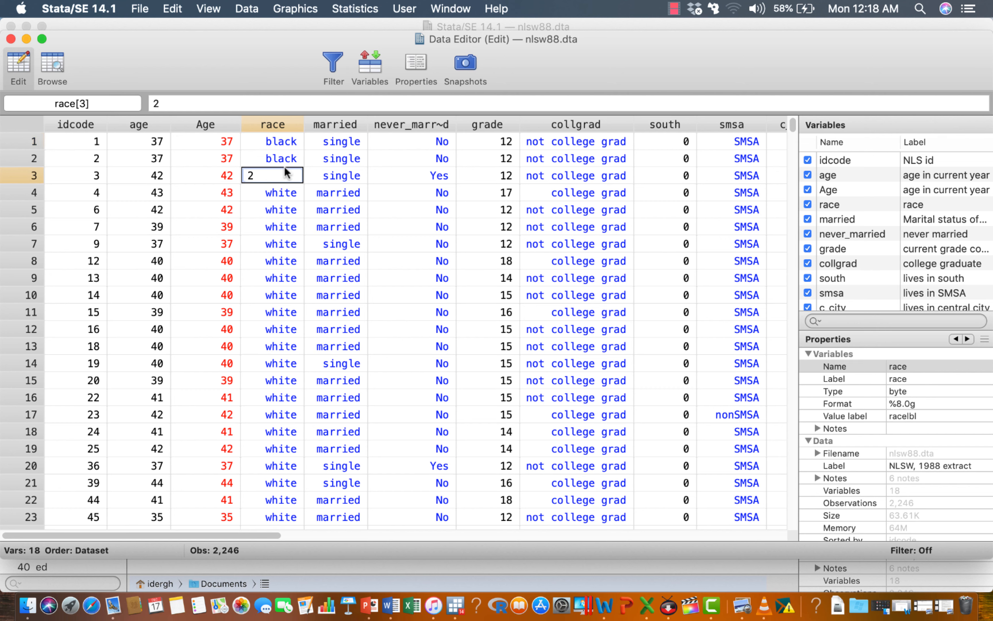
pyautogui.doubleClick(280, 192)
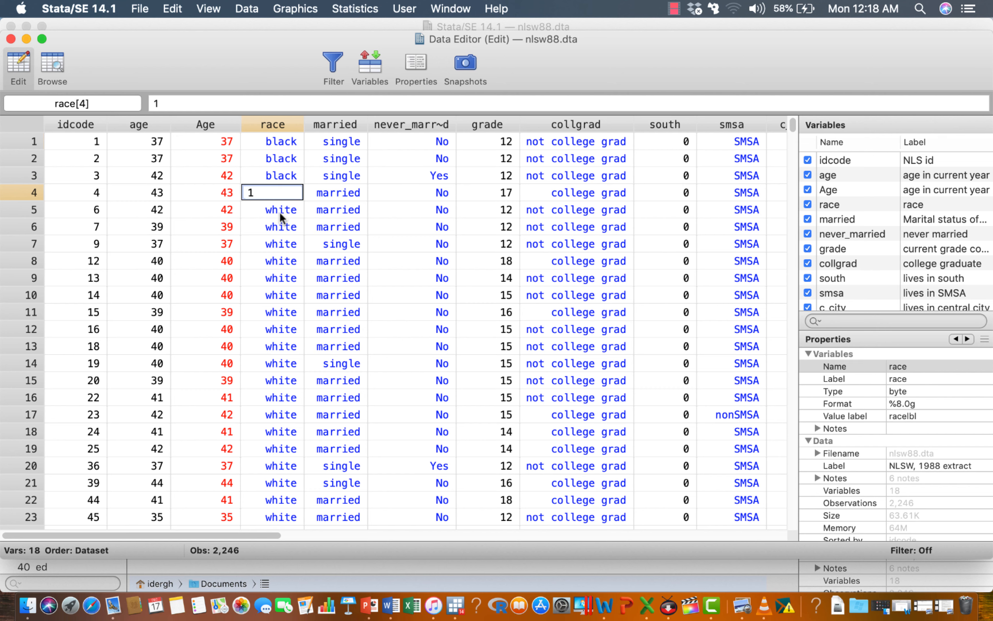
pyautogui.doubleClick(280, 210)
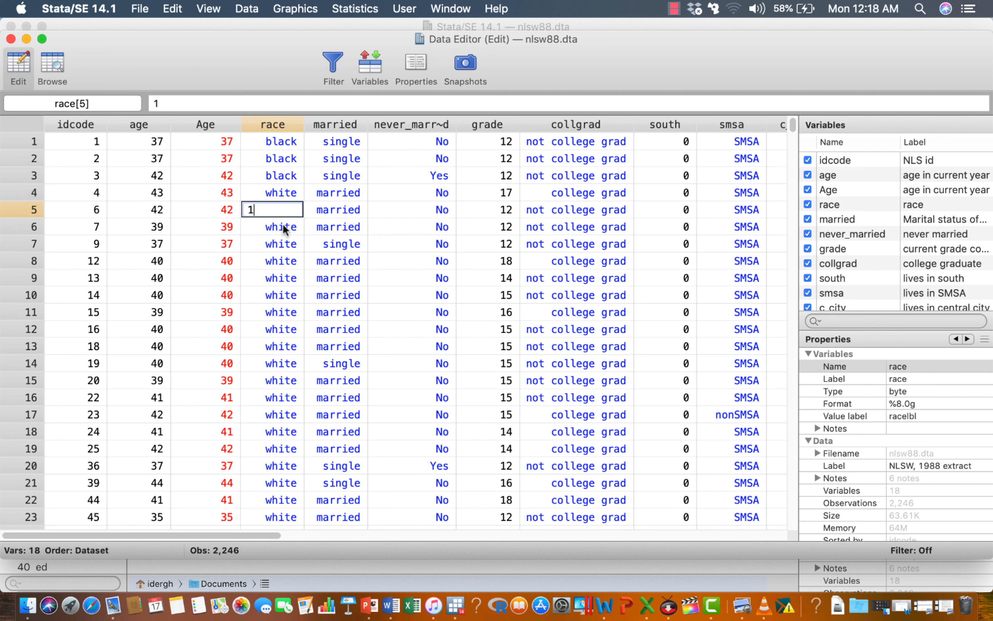
pyautogui.doubleClick(283, 225)
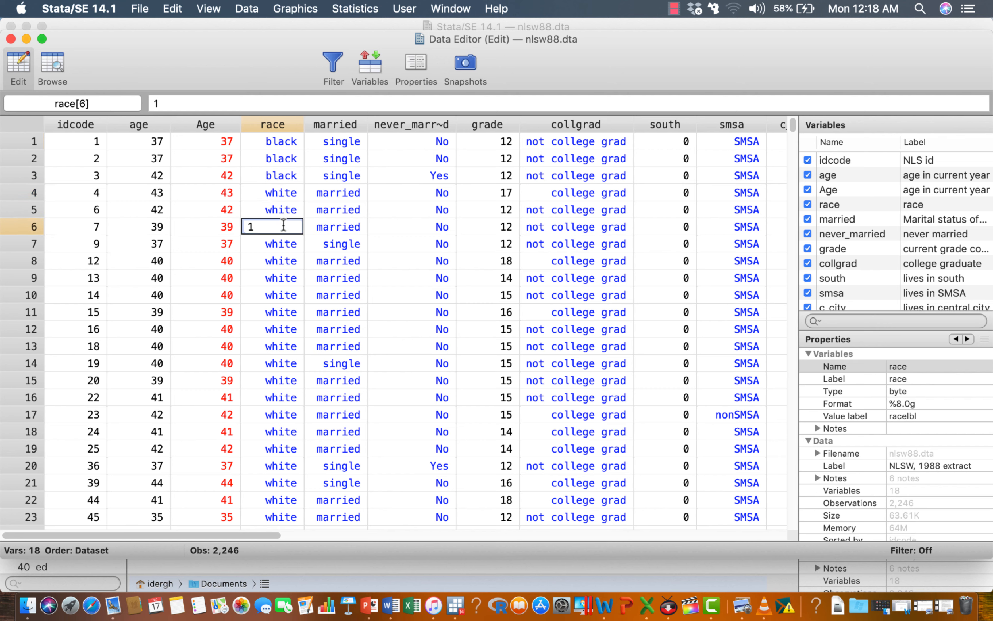
pyautogui.doubleClick(279, 243)
pyautogui.doubleClick(277, 260)
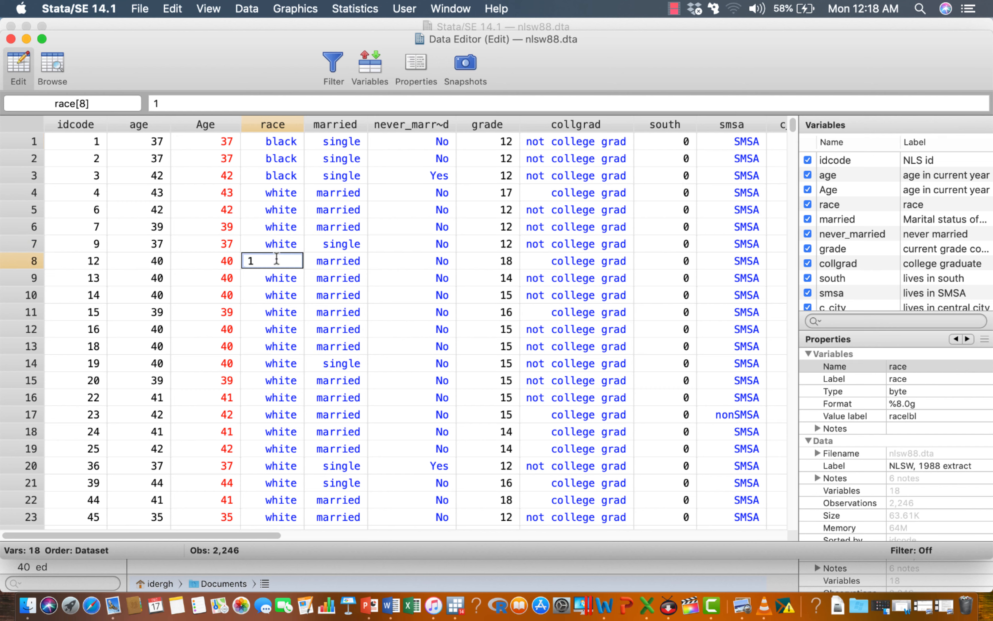
pyautogui.doubleClick(277, 277)
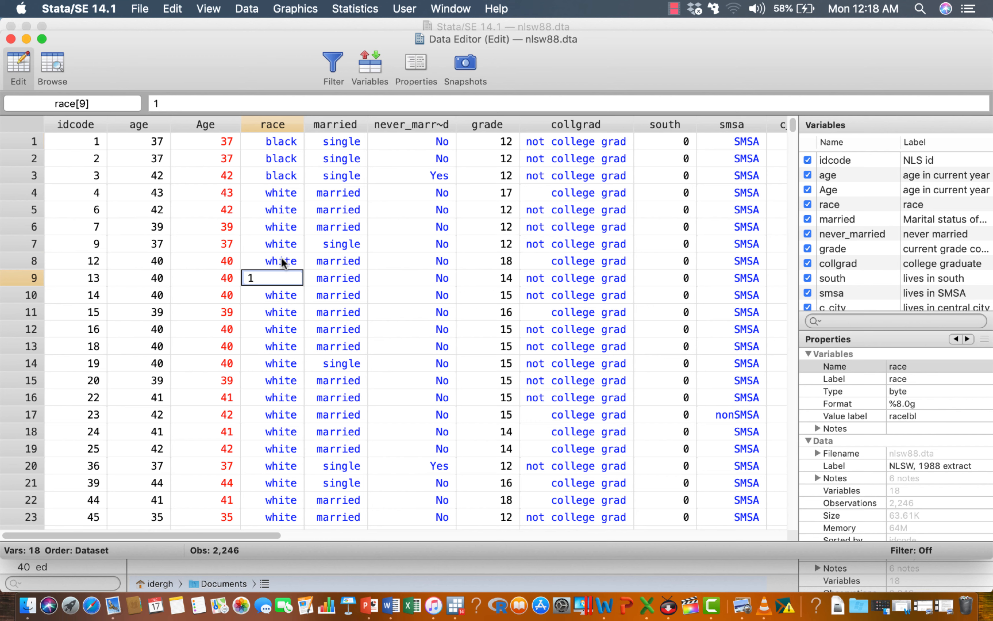
pyautogui.click(283, 342)
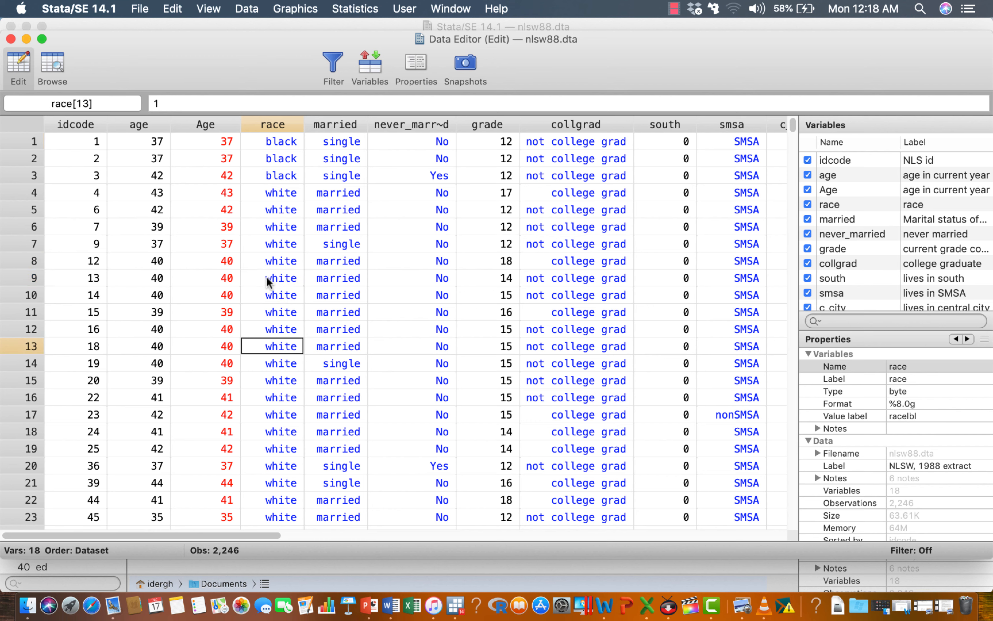
# - Recheck the race codes of observations 1, 2 and 4, and close the Data Editor
pyautogui.doubleClick(279, 144)
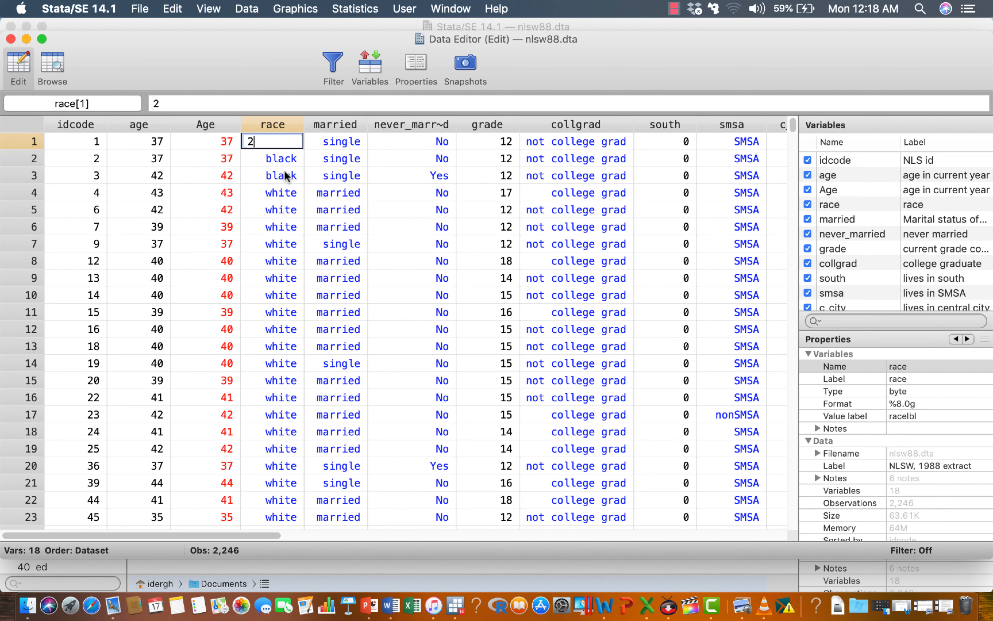
pyautogui.doubleClick(287, 160)
pyautogui.click(279, 192)
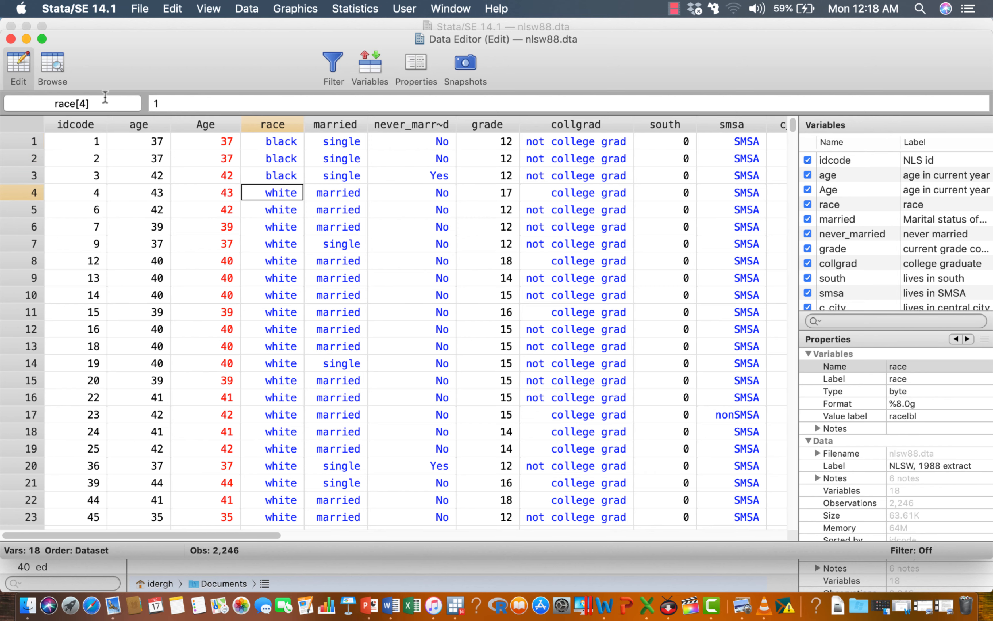
pyautogui.click(10, 39)
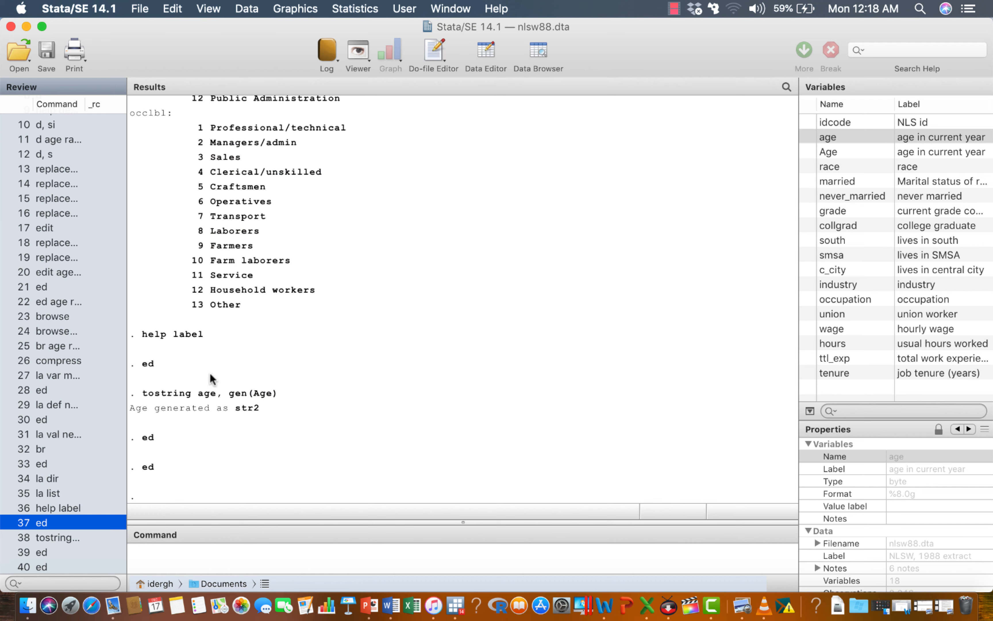
# - Create a string variable Race from the value labels of race by running decode race, gen(Race)
pyautogui.click(213, 550)
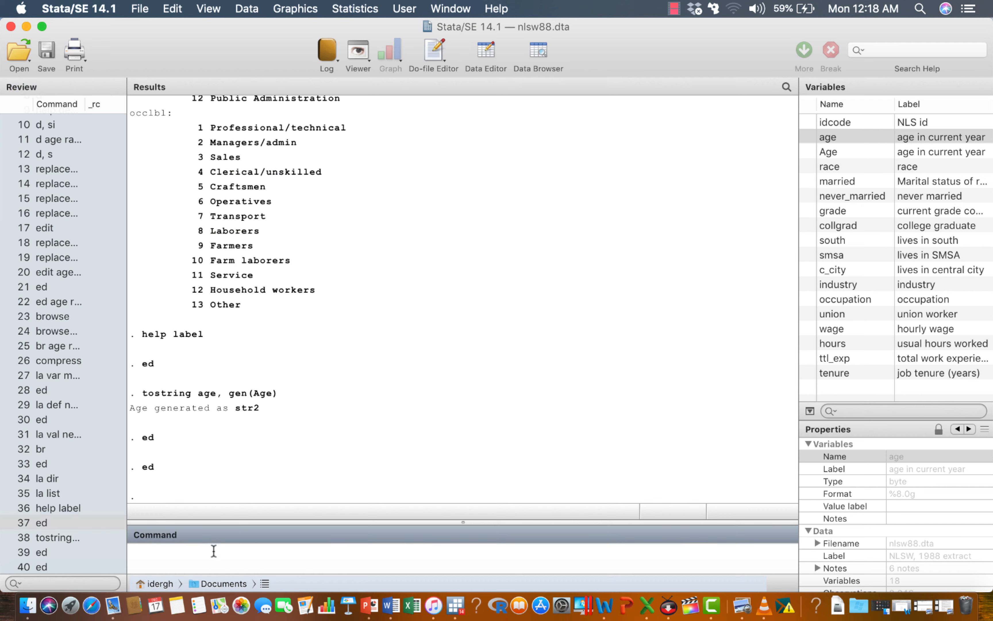
pyautogui.write('encode')
pyautogui.doubleClick(152, 550)
pyautogui.write('decode')
pyautogui.click(807, 167)
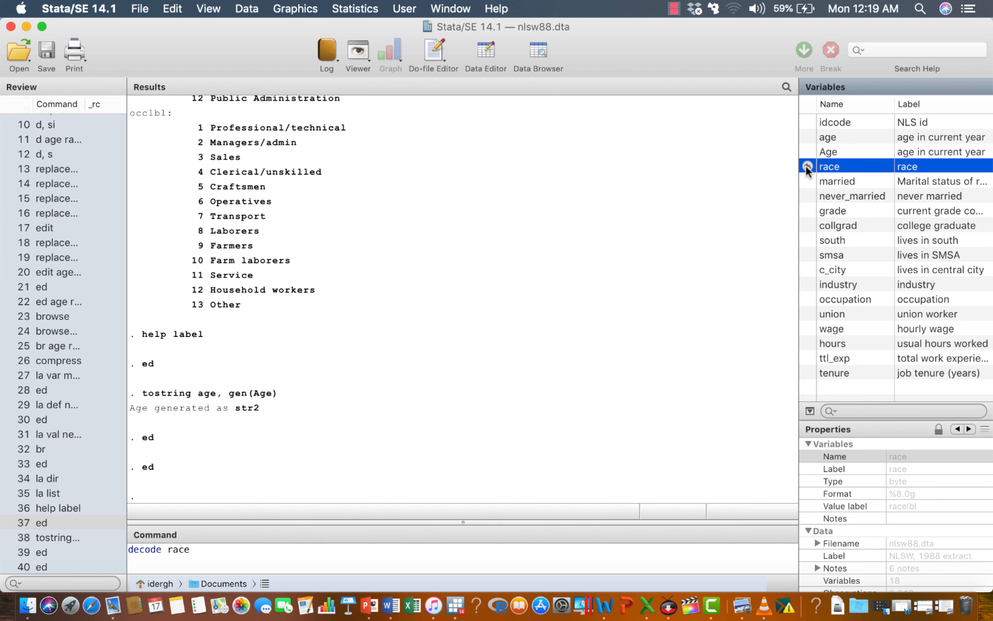
pyautogui.click(200, 546)
pyautogui.press('BackSpace')
pyautogui.write(',')
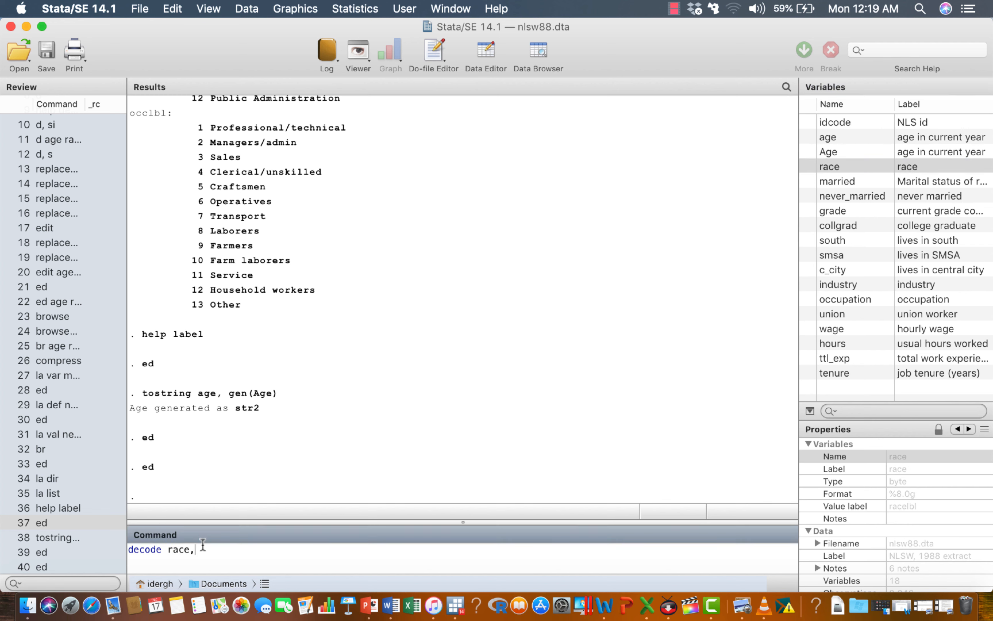
pyautogui.write(' gen(Race)')
pyautogui.press('Return')
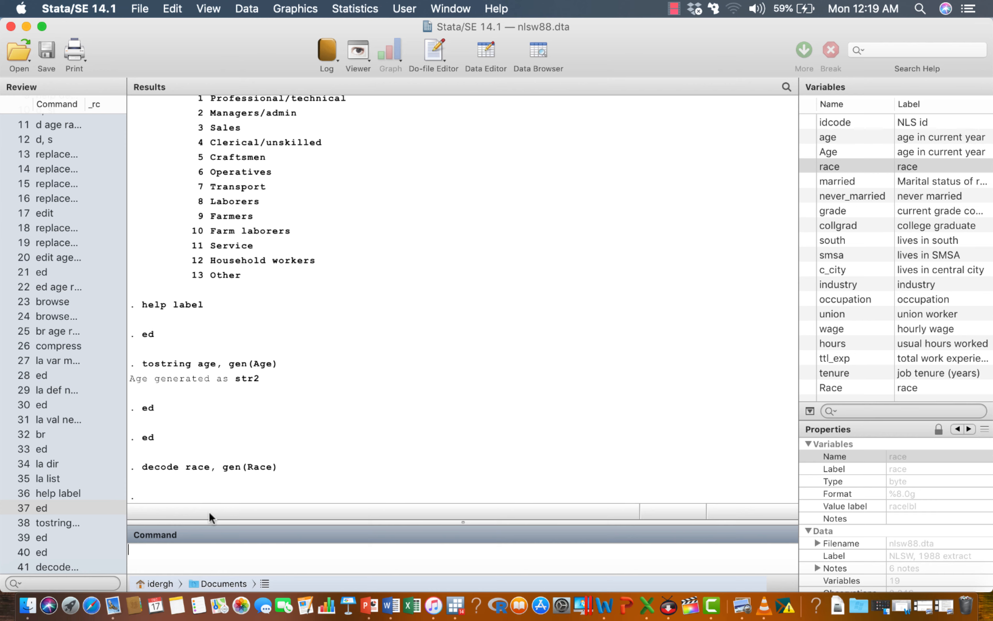
# - Rerun ed from the earlier commands to open the dataset with the decoded variable in the Data Editor
pyautogui.click(43, 552)
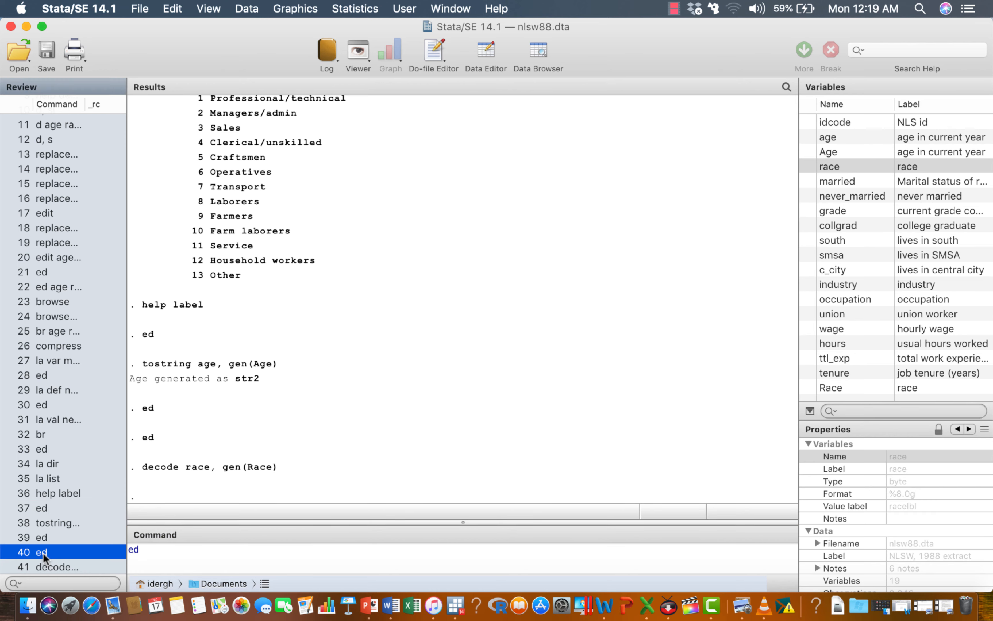
pyautogui.click(200, 546)
pyautogui.press('Return')
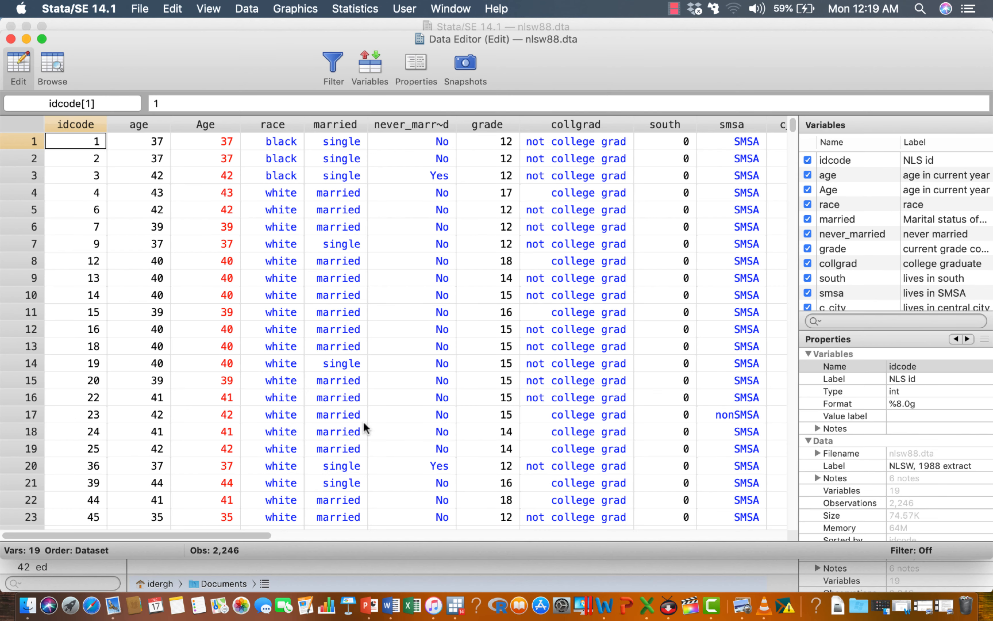
# - Check the stored text values of the decoded string variable Race in the first ten observations
pyautogui.hscroll(5, 364, 421)
pyautogui.hscroll(8, 363, 421)
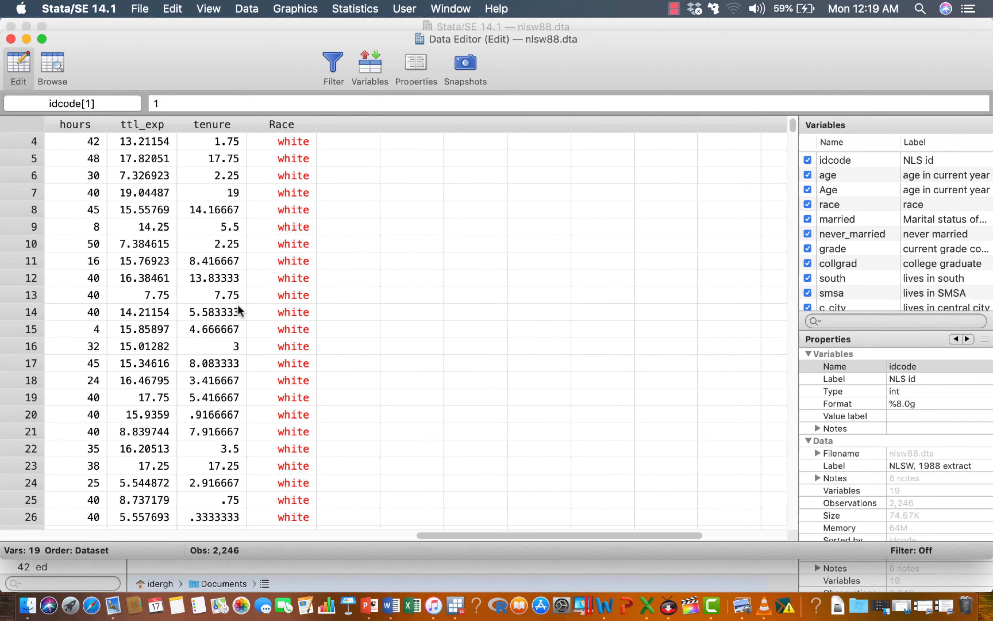
pyautogui.hscroll(2, 289, 201)
pyautogui.scroll(2, 289, 201)
pyautogui.hscroll(-1, 243, 177)
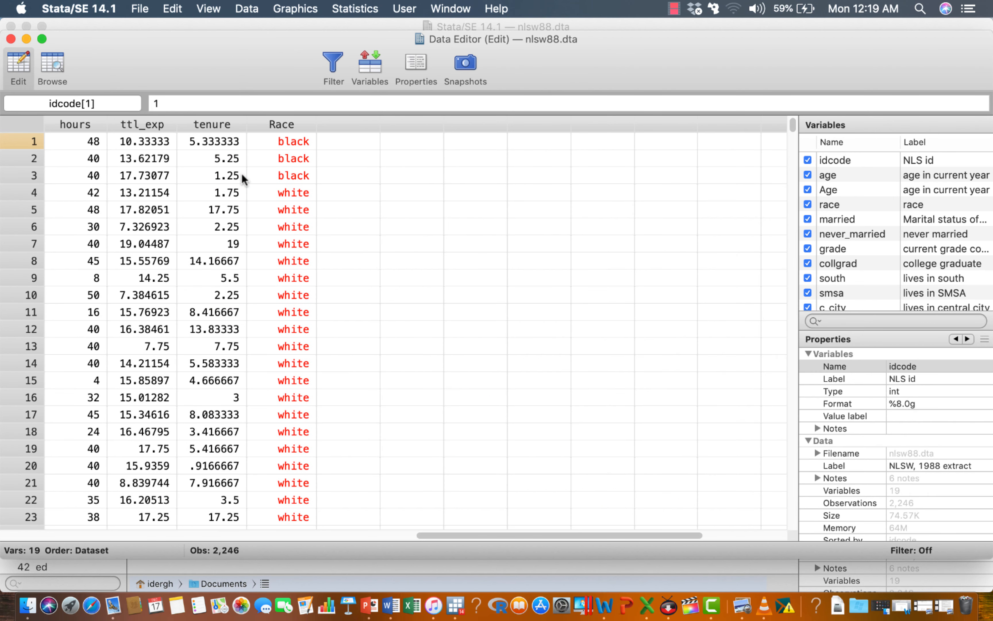
pyautogui.click(286, 141)
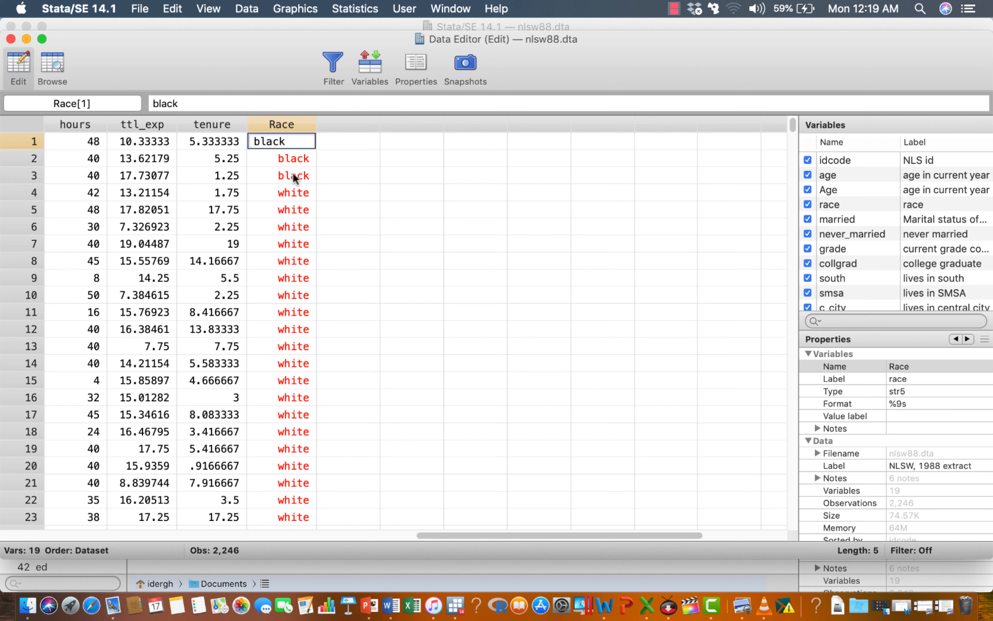
pyautogui.click(298, 160)
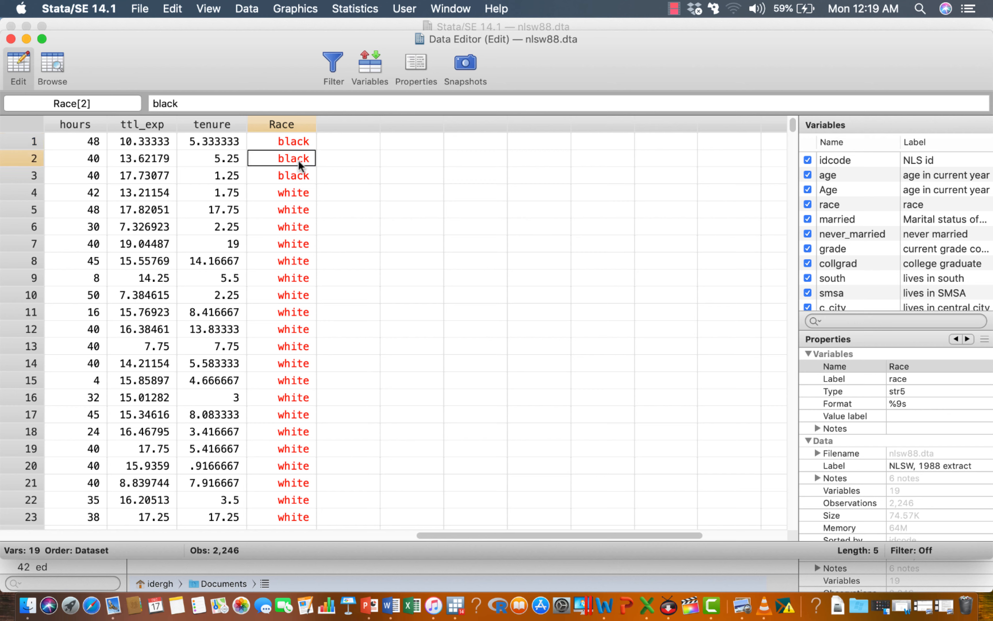
pyautogui.click(294, 176)
pyautogui.click(295, 193)
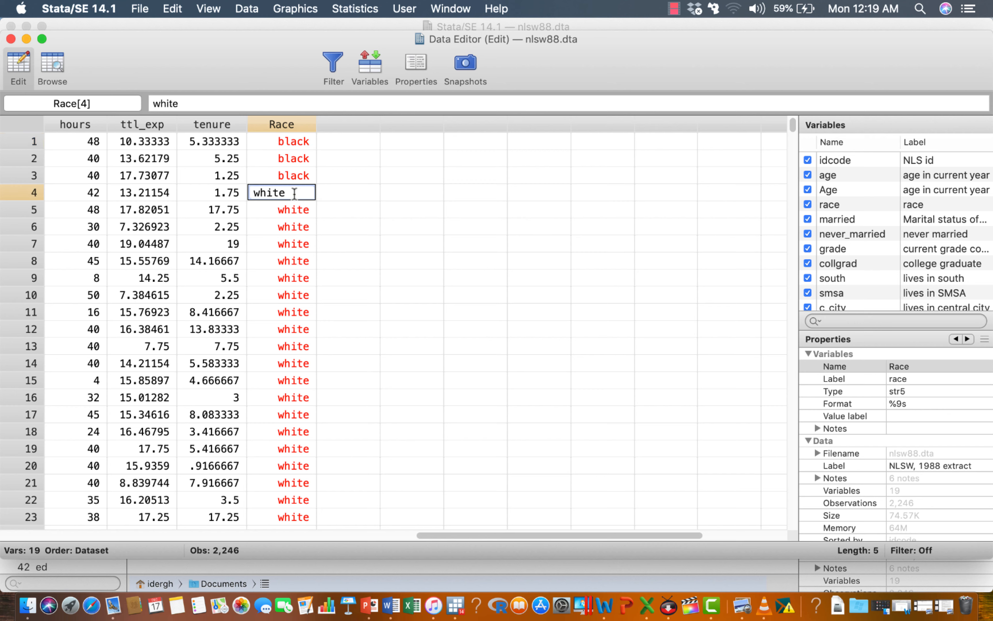
pyautogui.click(294, 210)
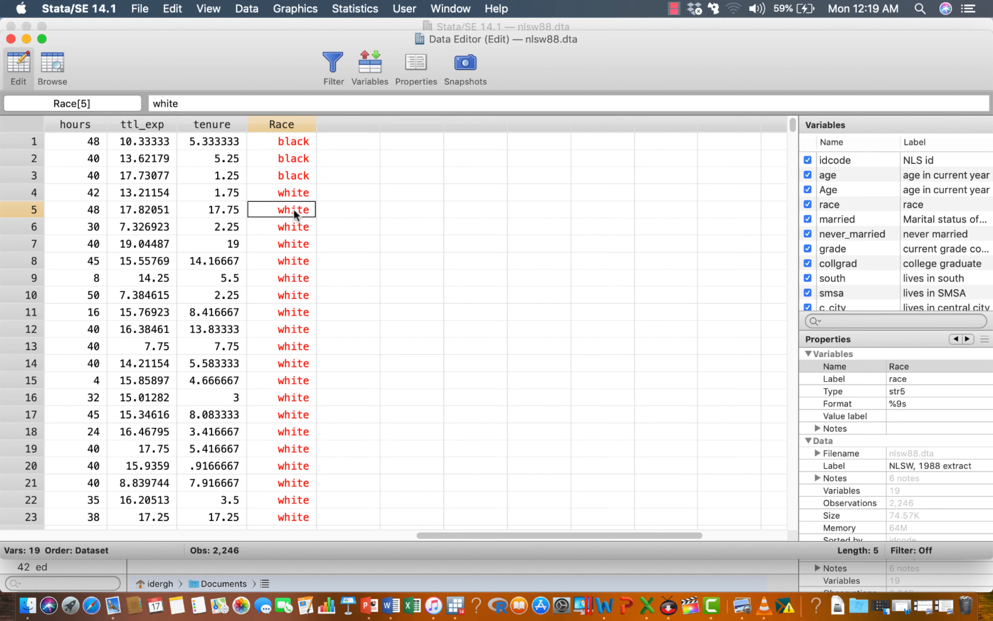
pyautogui.click(294, 227)
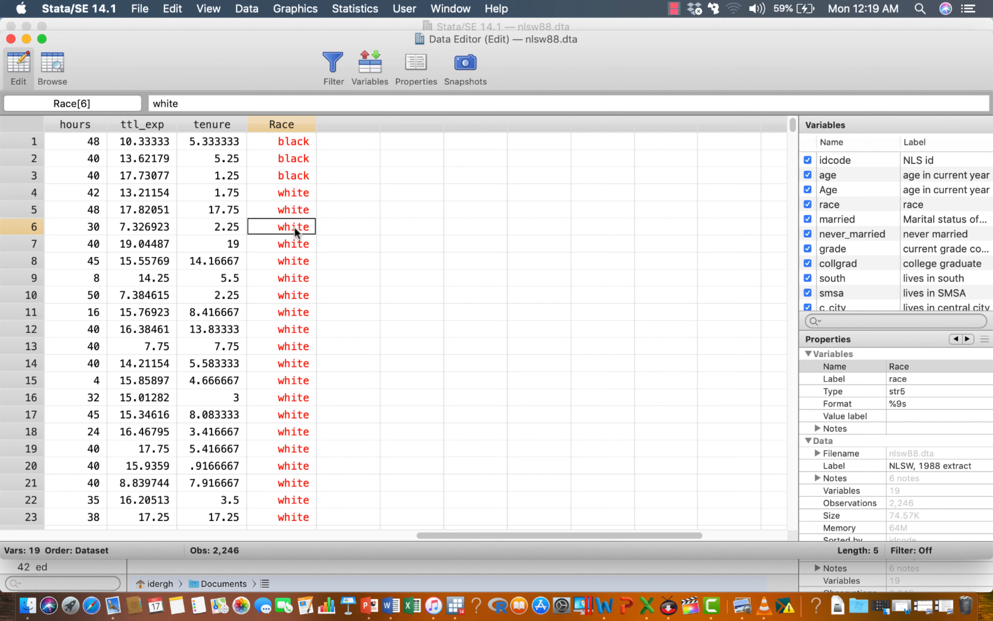
pyautogui.click(296, 243)
pyautogui.click(296, 262)
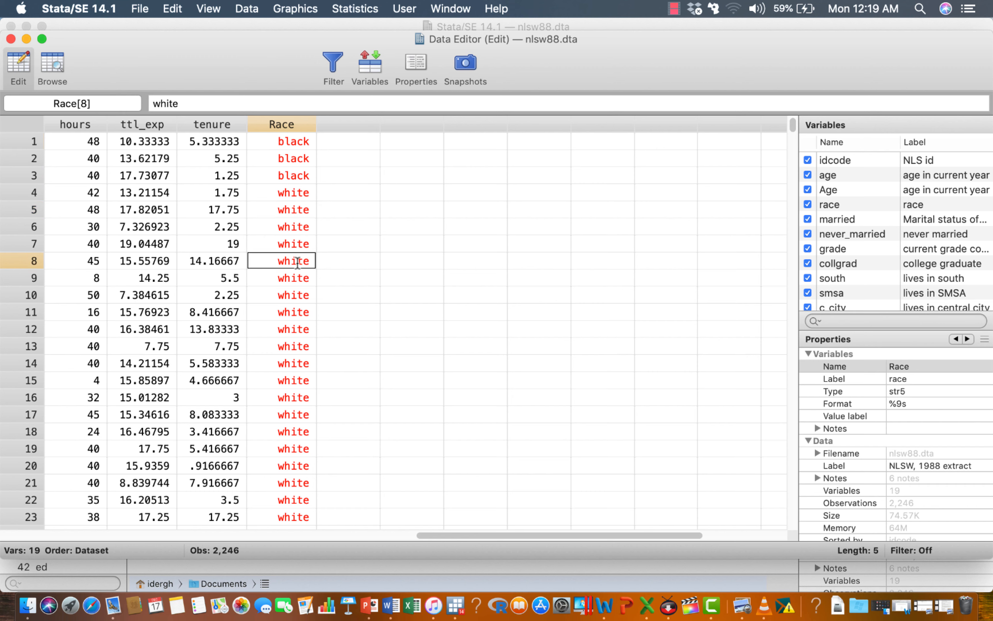
pyautogui.click(296, 281)
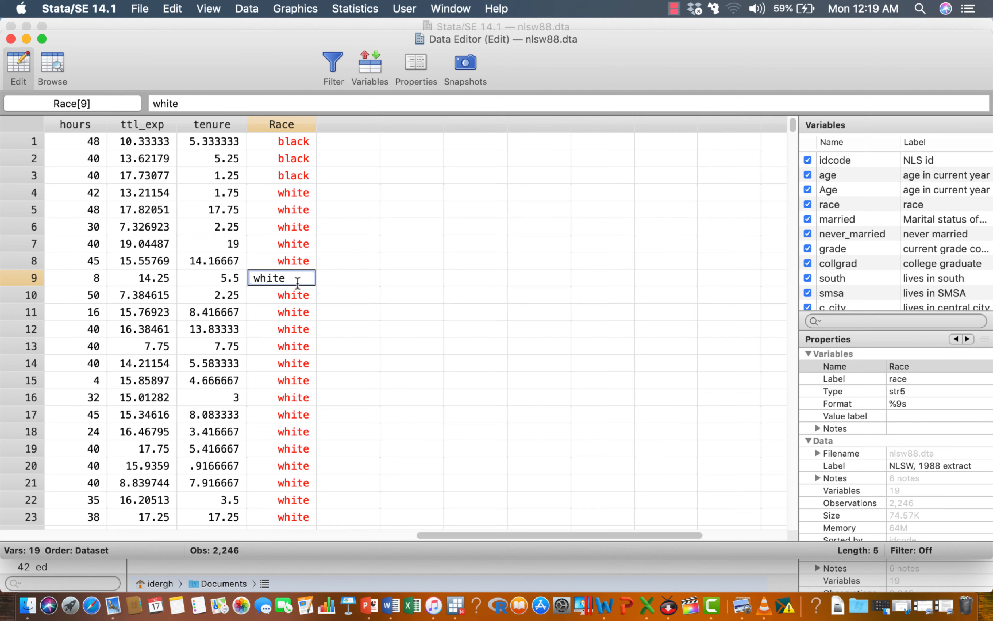
pyautogui.click(295, 298)
# - Compare the numeric race codes of observations 3 and 2 with the decoded Race text in observation 2
pyautogui.hscroll(-10, 294, 298)
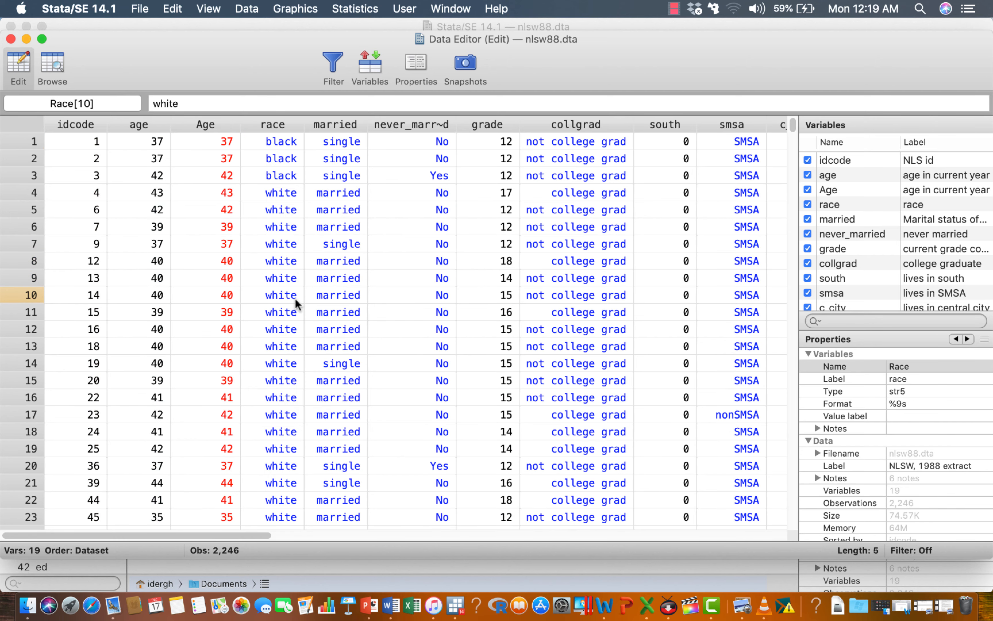
pyautogui.click(281, 175)
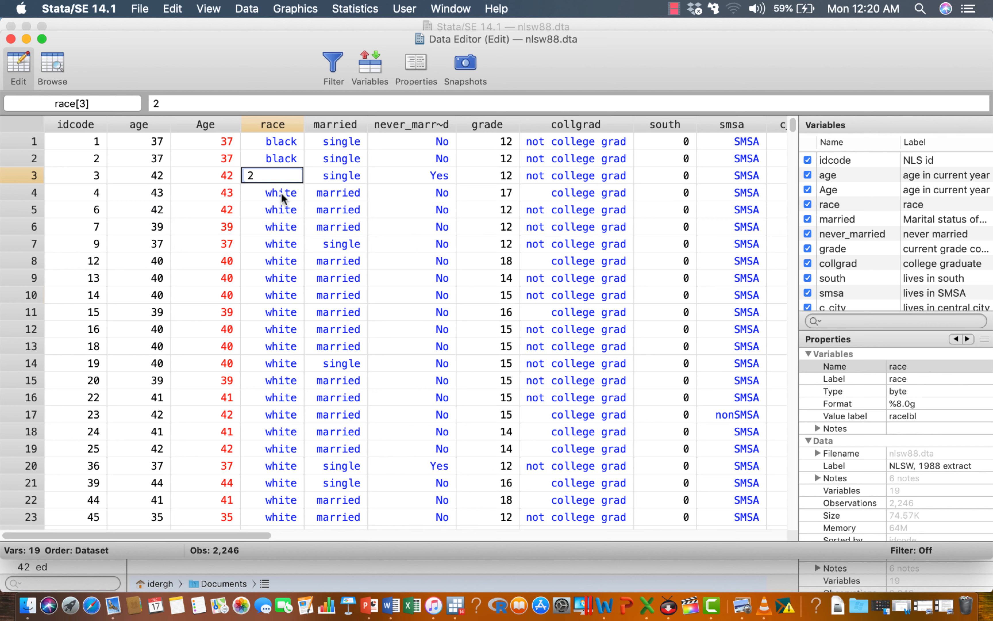
pyautogui.click(276, 157)
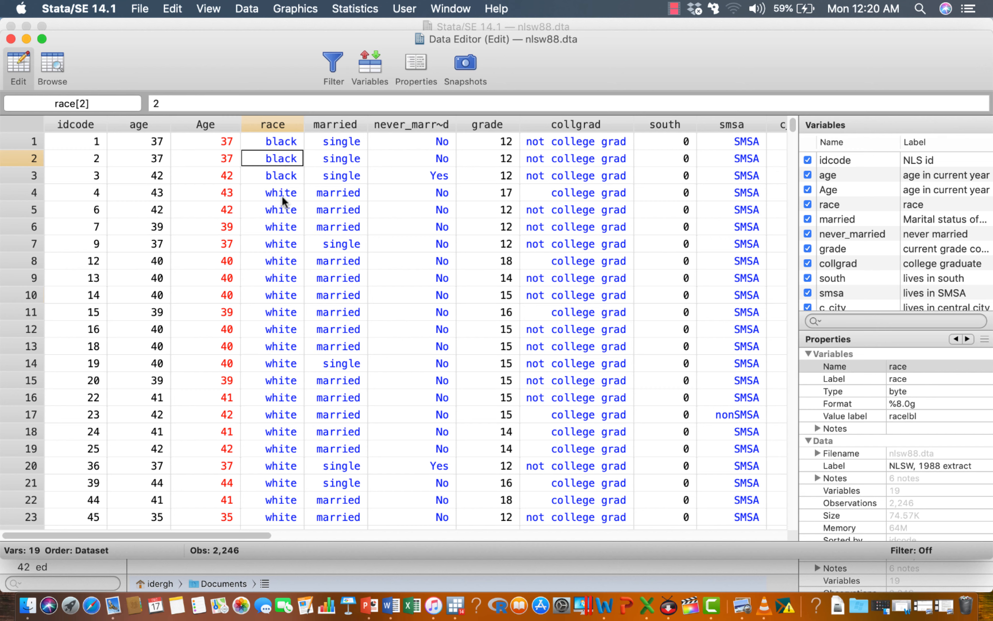
pyautogui.doubleClick(285, 175)
pyautogui.hscroll(15, 284, 170)
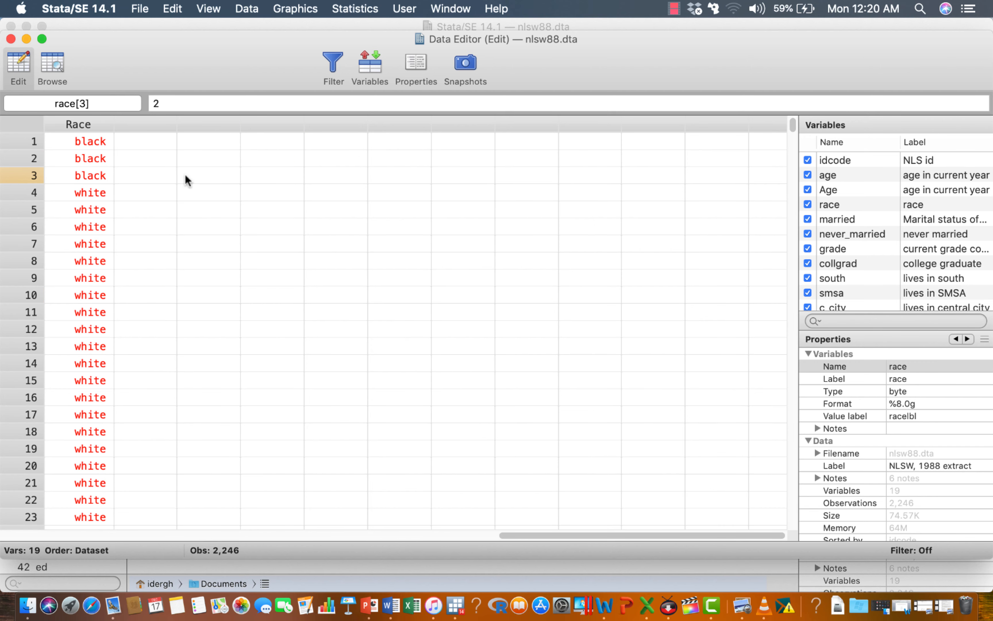
pyautogui.doubleClick(93, 158)
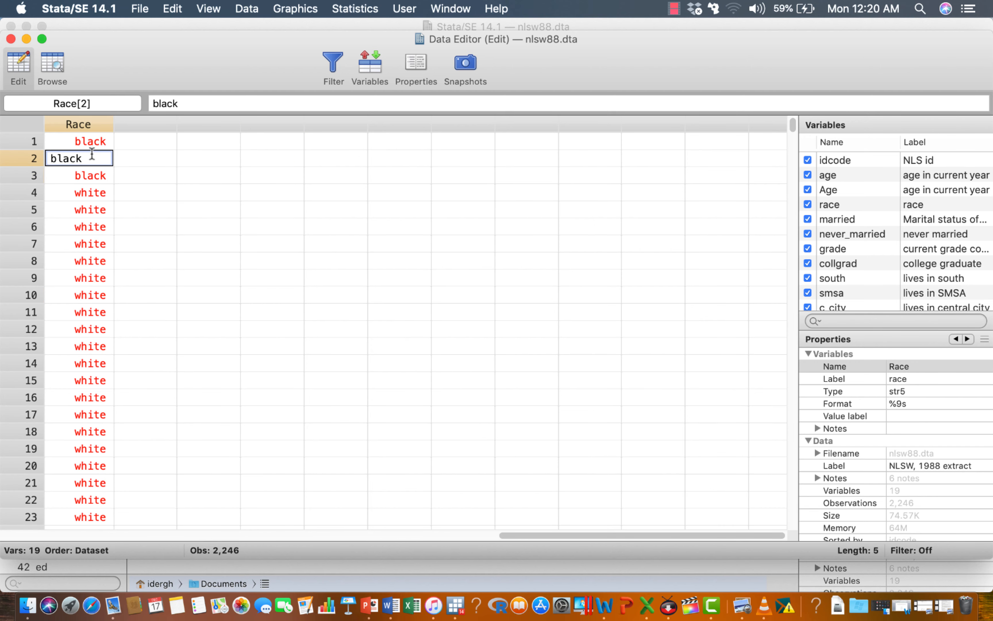
# - Inspect the stored Age and race values of observation 2 and race of observation 5, and close the Data Editor
pyautogui.hscroll(-15, 93, 181)
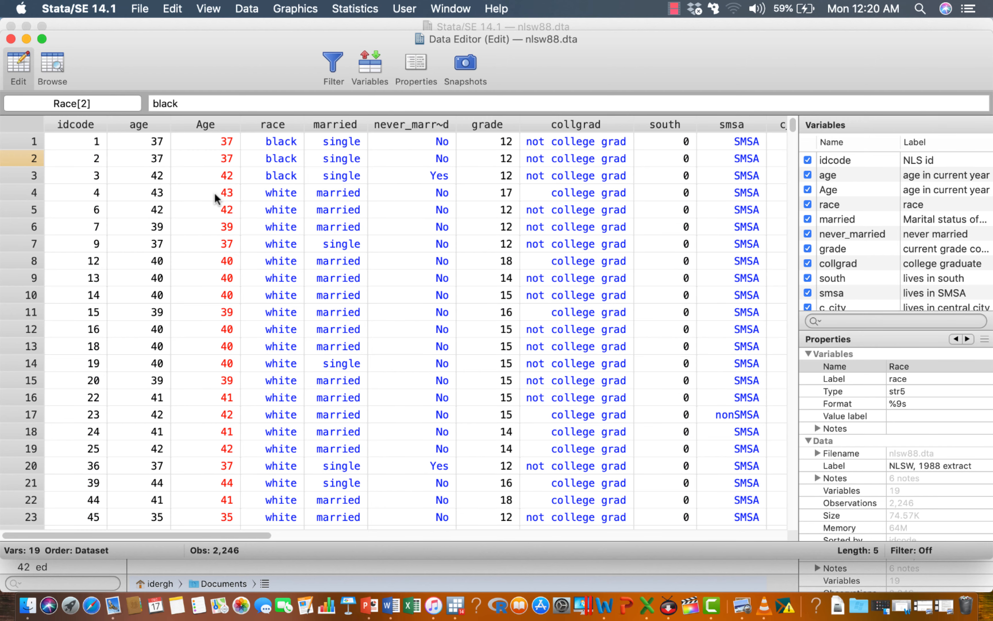
pyautogui.doubleClick(219, 159)
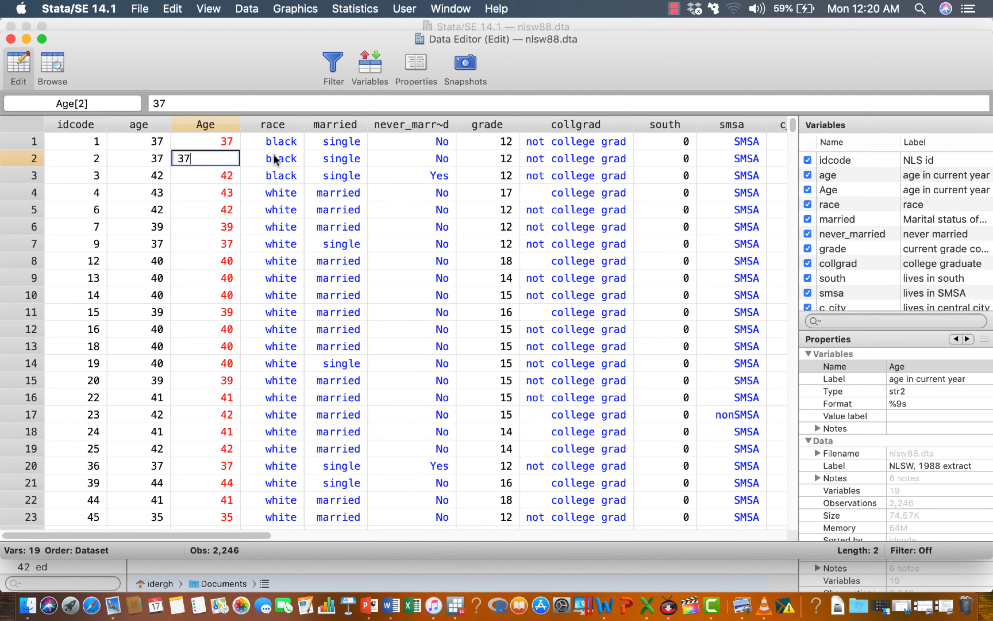
pyautogui.doubleClick(279, 164)
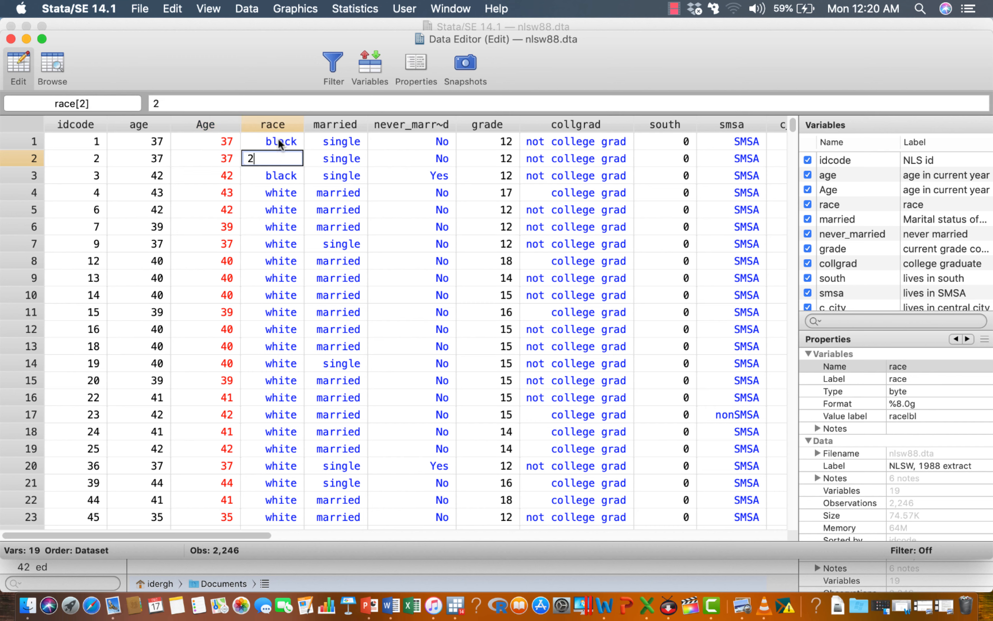
pyautogui.click(277, 202)
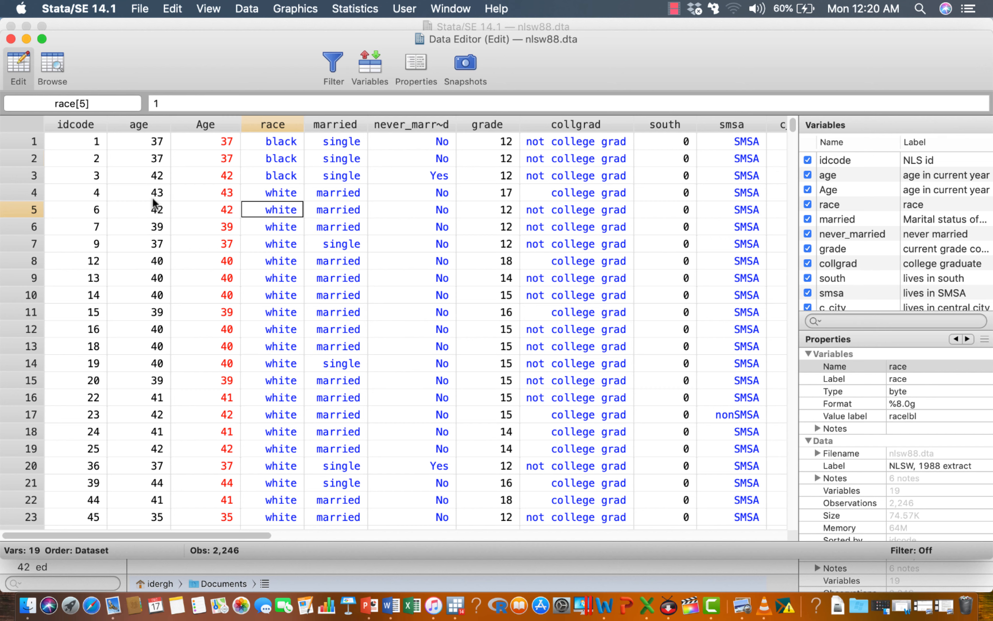
pyautogui.click(12, 38)
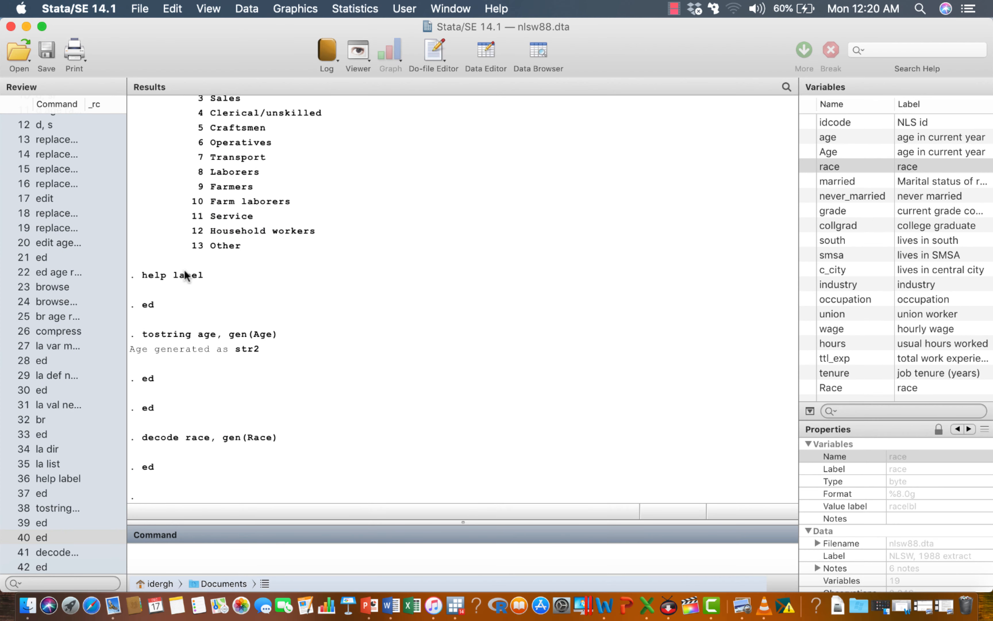
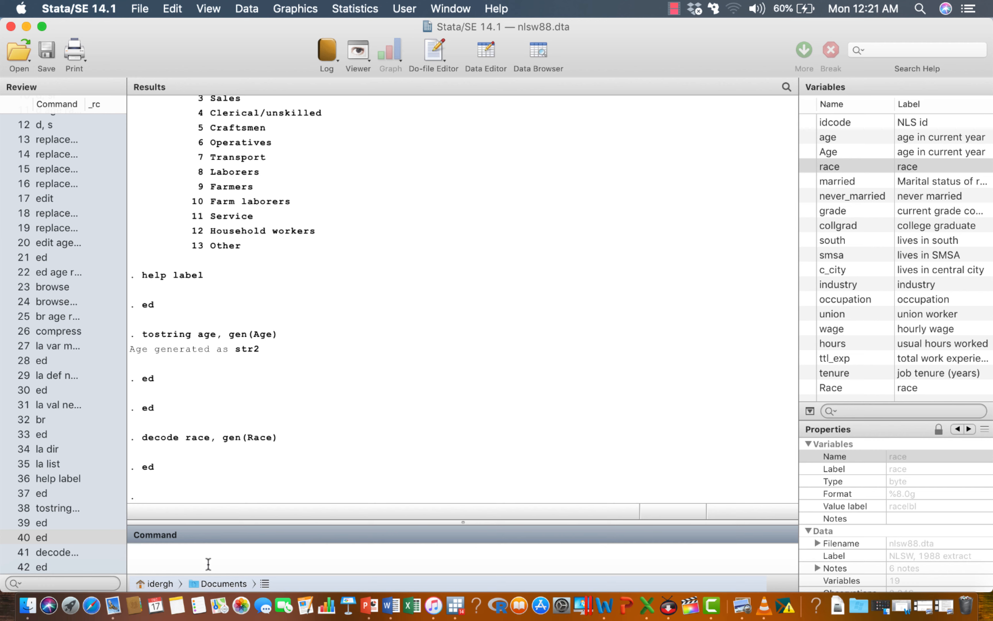
# - Convert the string variable Age back to numeric in place by running destring Age, replace
pyautogui.write('destring Age, gen(')
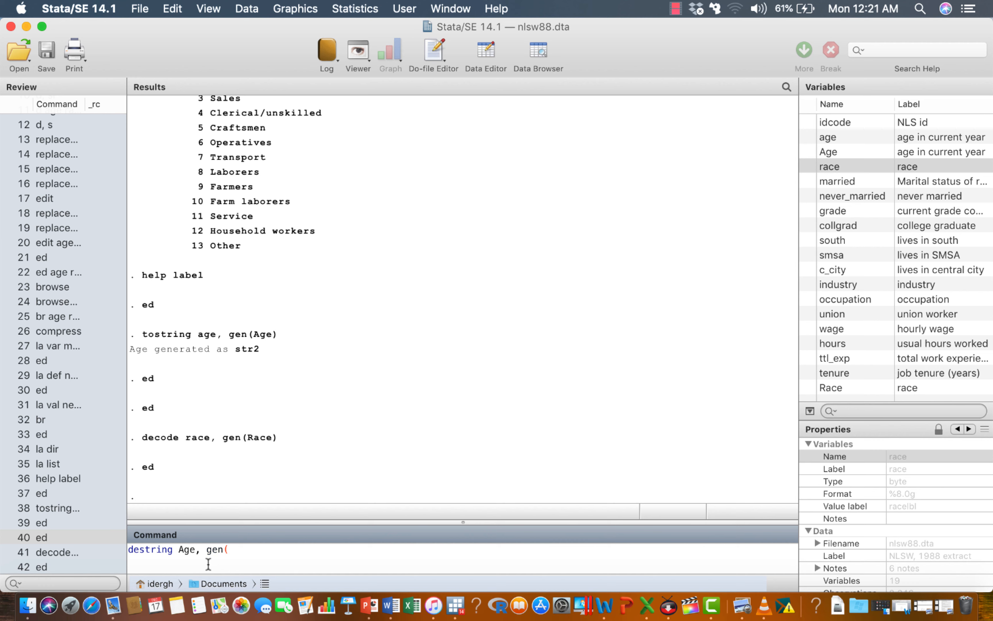
pyautogui.write('Ag')
pyautogui.press('BackSpace')
pyautogui.press('BackSpace')
pyautogui.press('BackSpace')
pyautogui.press('BackSpace')
pyautogui.press('BackSpace')
pyautogui.press('BackSpace')
pyautogui.write('replace')
pyautogui.press('Return')
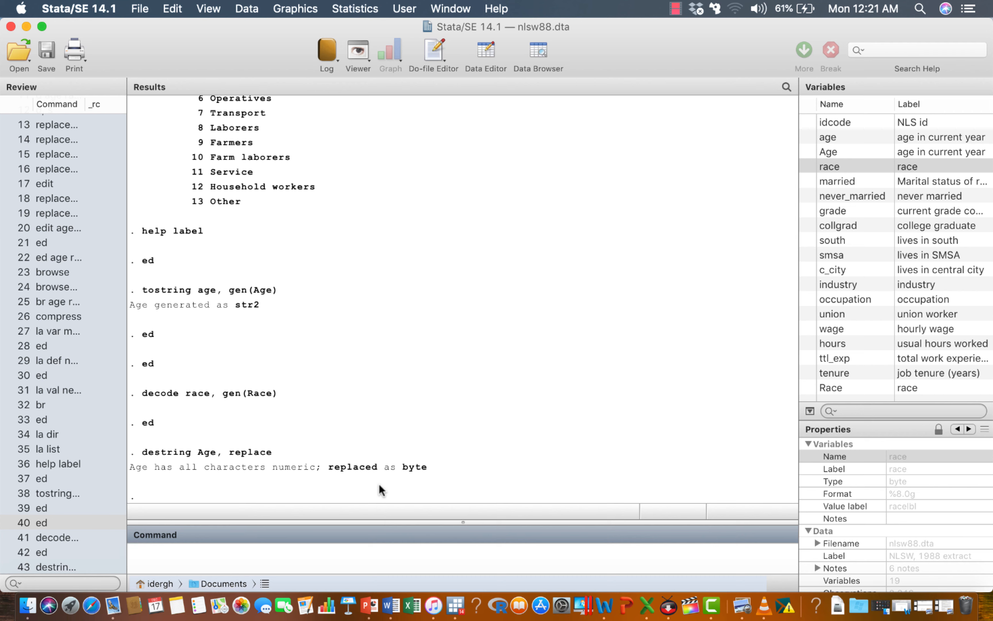
# - Rerun ed from the earlier commands and check the converted Age values in observations 1 and 5 to 9
pyautogui.click(40, 552)
pyautogui.press('Return')
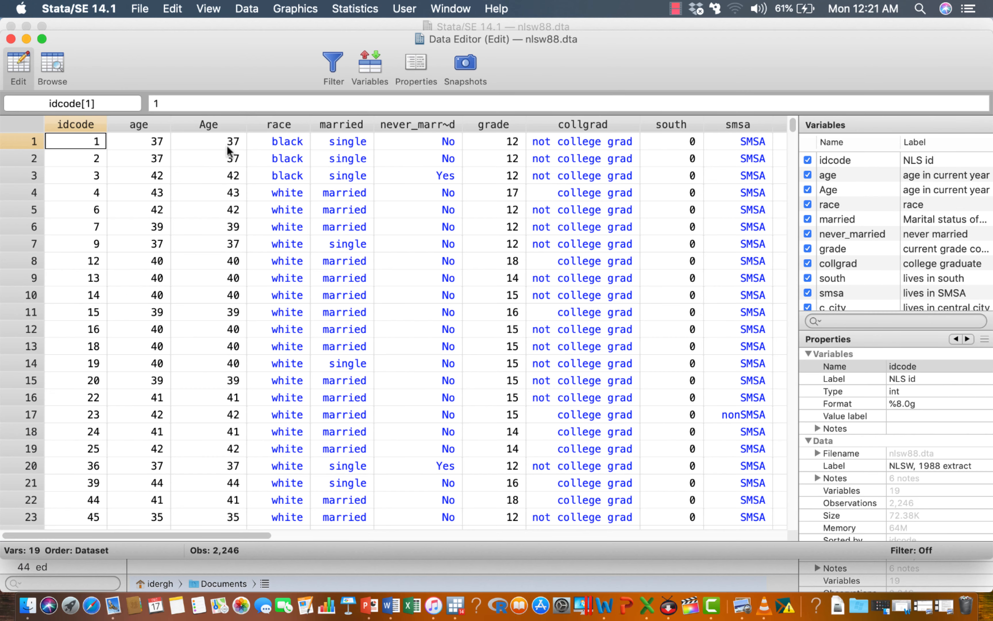
pyautogui.click(229, 142)
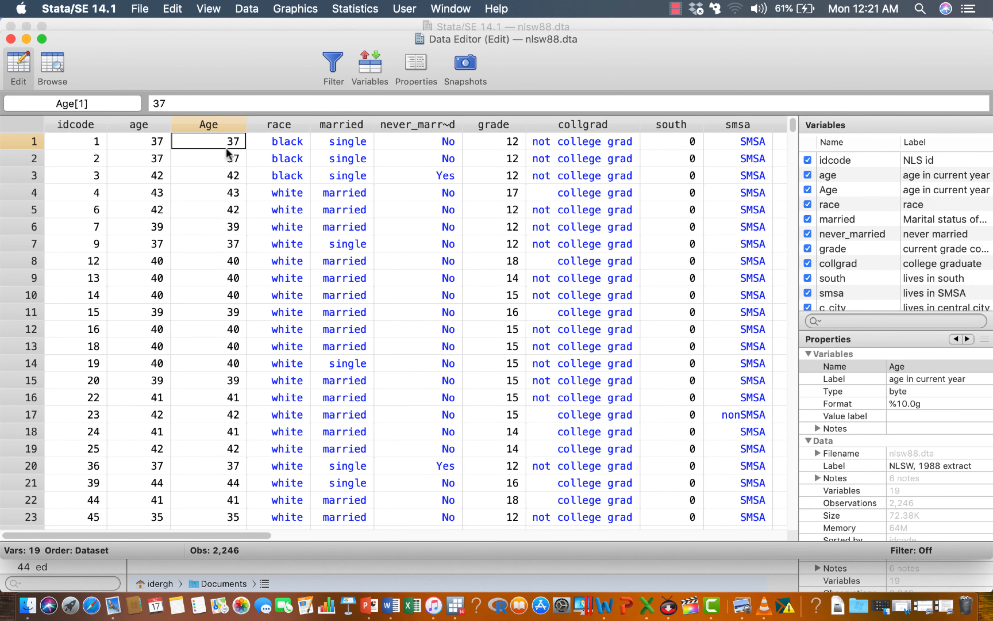
pyautogui.doubleClick(233, 210)
pyautogui.doubleClick(230, 227)
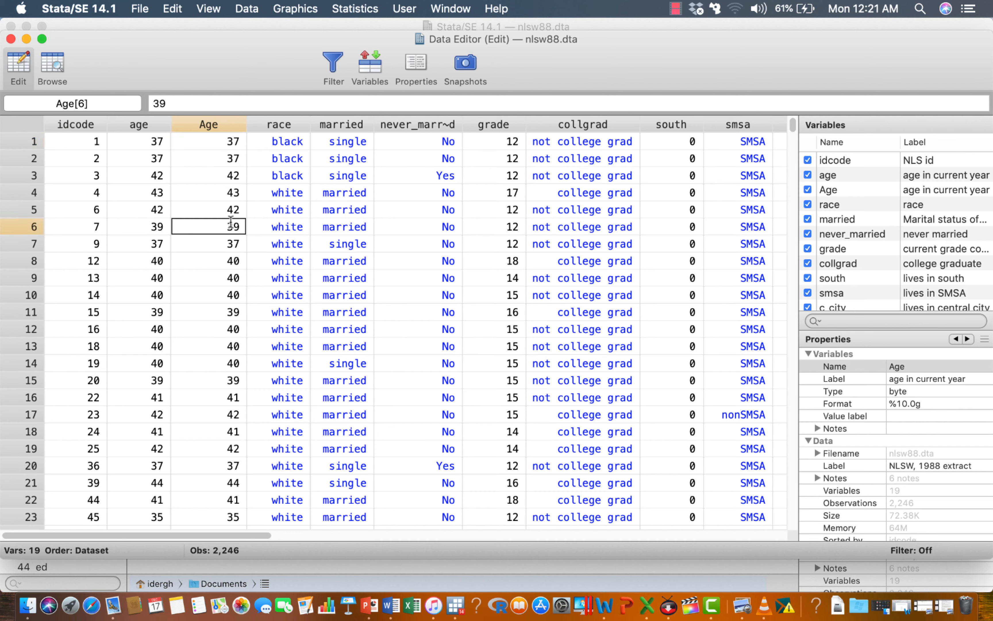
pyautogui.doubleClick(230, 244)
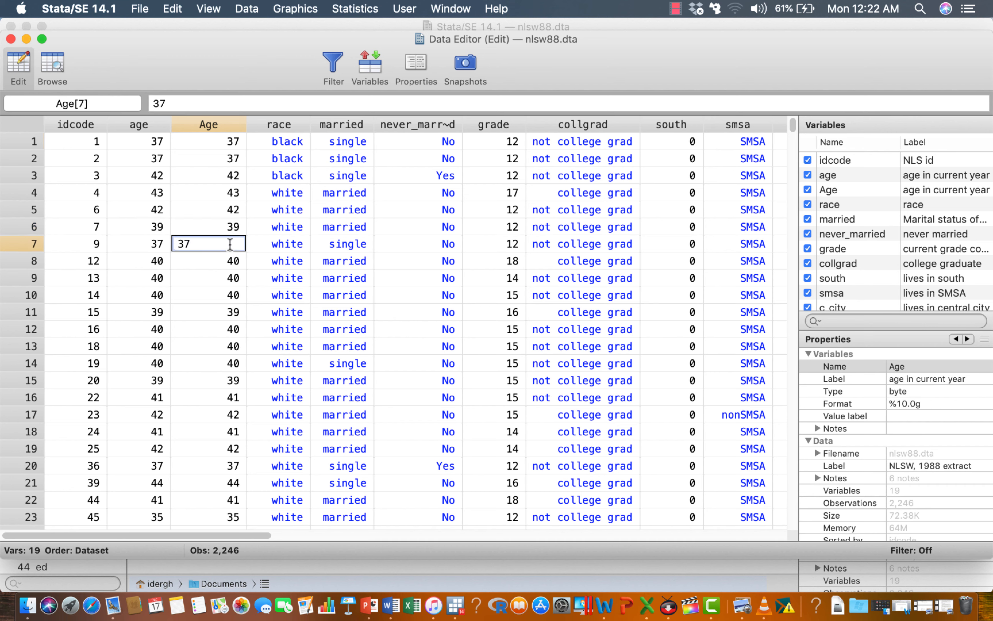
pyautogui.doubleClick(231, 265)
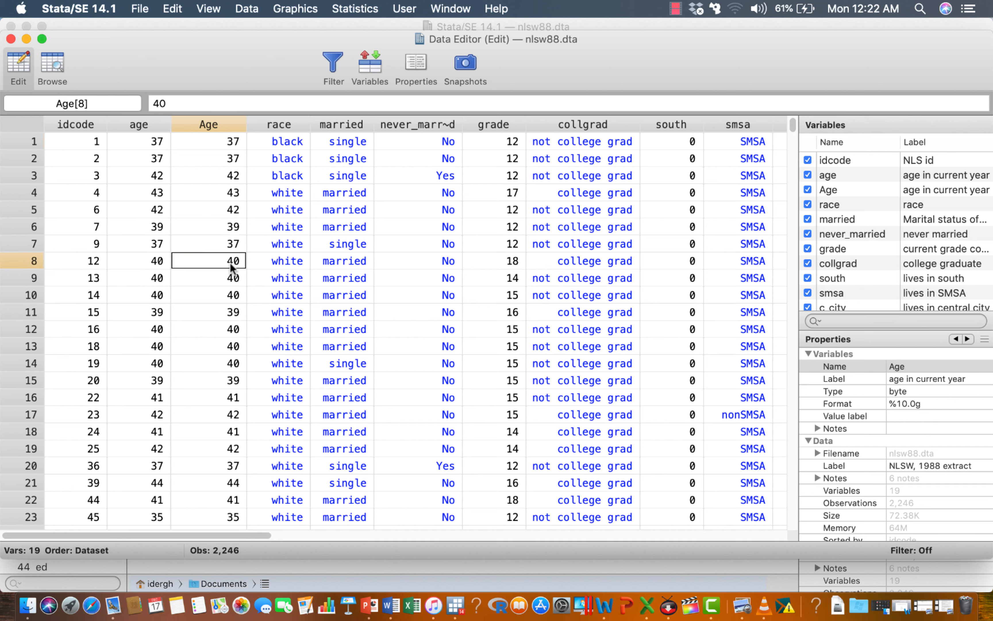
pyautogui.click(232, 279)
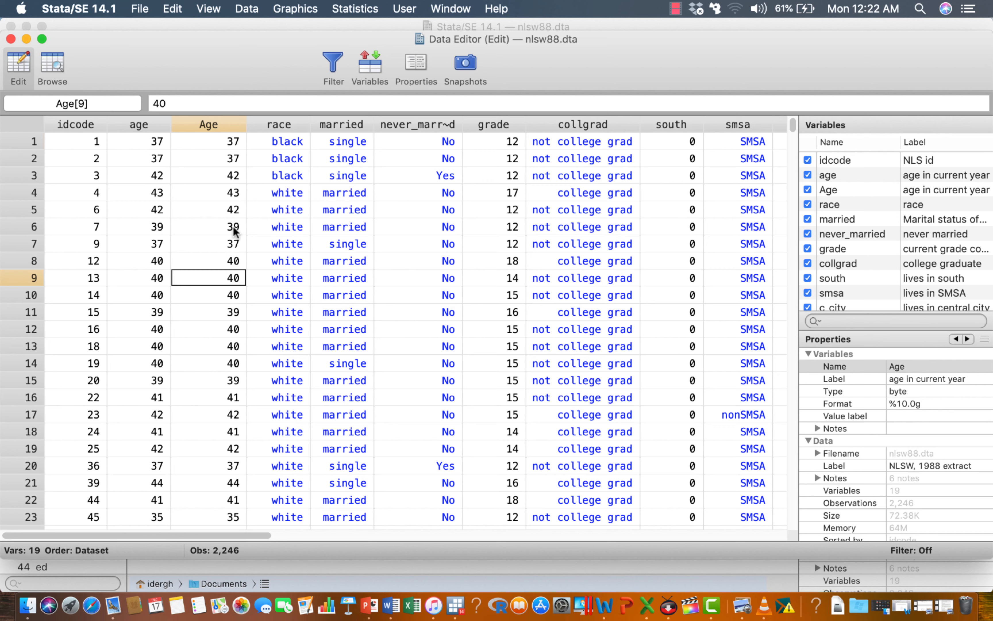
# - Recheck the Age values of observations 4 and 6, and close the Data Editor
pyautogui.click(235, 193)
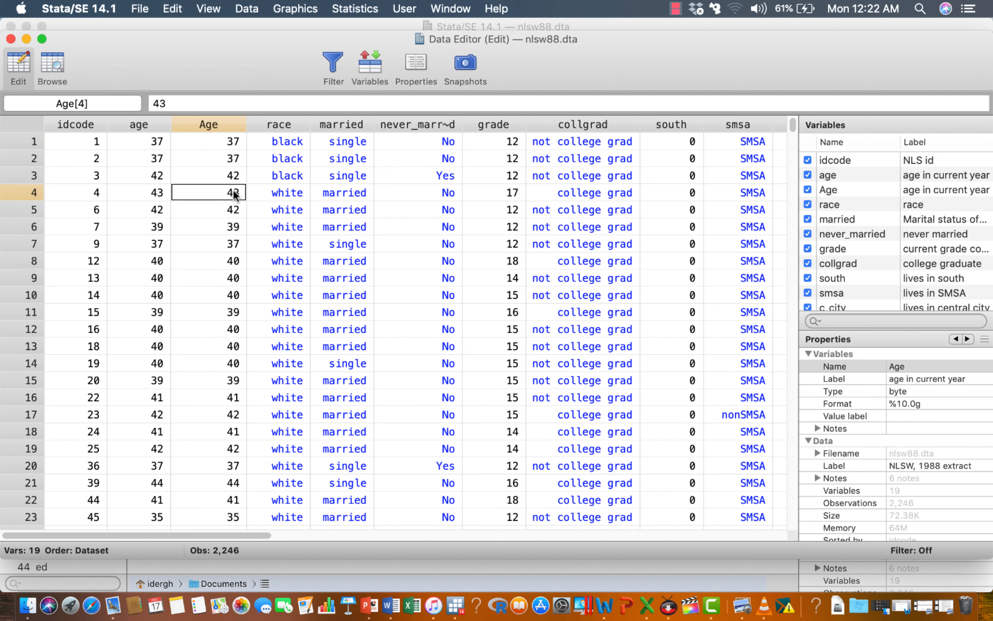
pyautogui.doubleClick(235, 226)
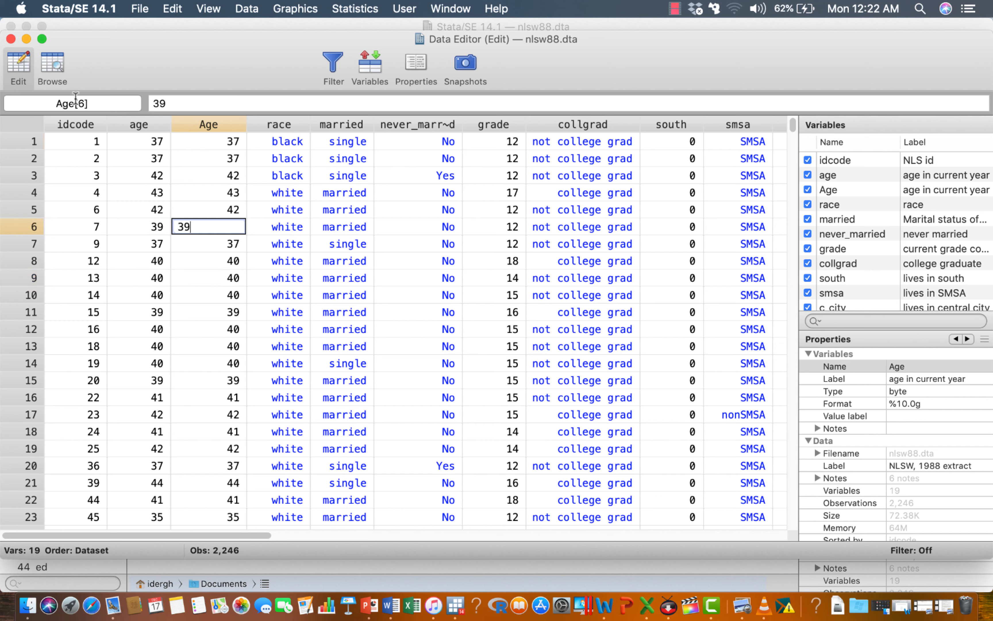
pyautogui.click(11, 38)
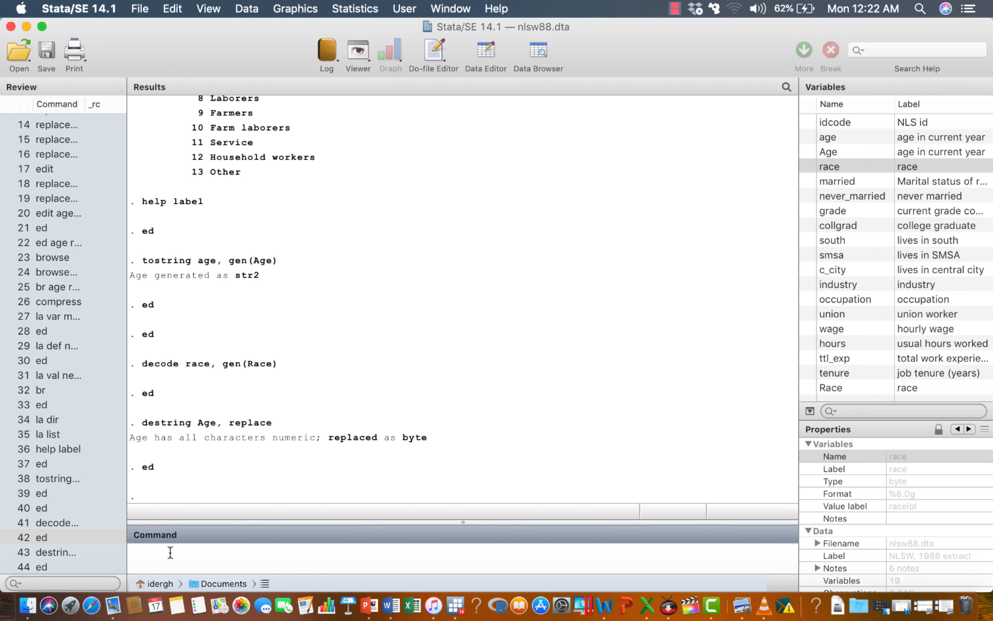
# - Convert the string variable Race to a labelled numeric variable by running encode Race, gen(Race_main)
pyautogui.write('encode')
pyautogui.write('race, gen(Race_')
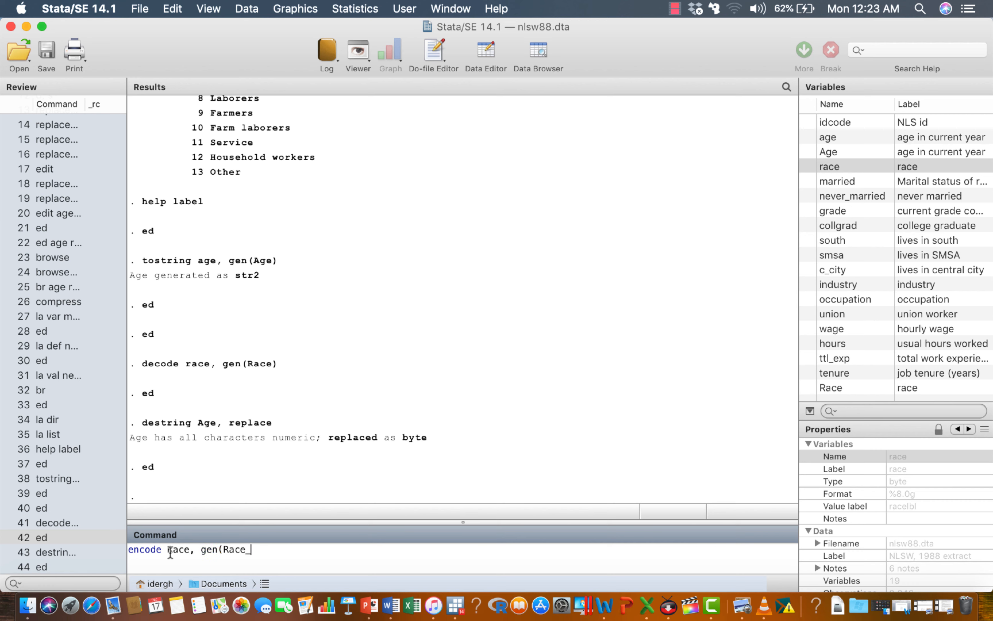
pyautogui.write('main)')
pyautogui.click(170, 552)
pyautogui.press('BackSpace')
pyautogui.write('R')
pyautogui.moveTo(224, 552); pyautogui.dragTo(273, 550)
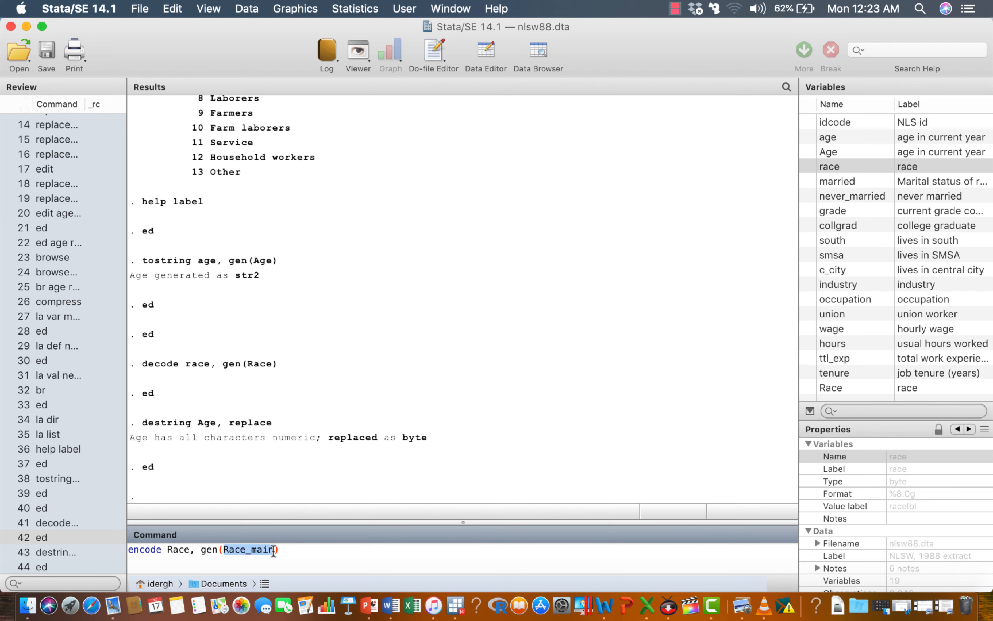
pyautogui.click(278, 550)
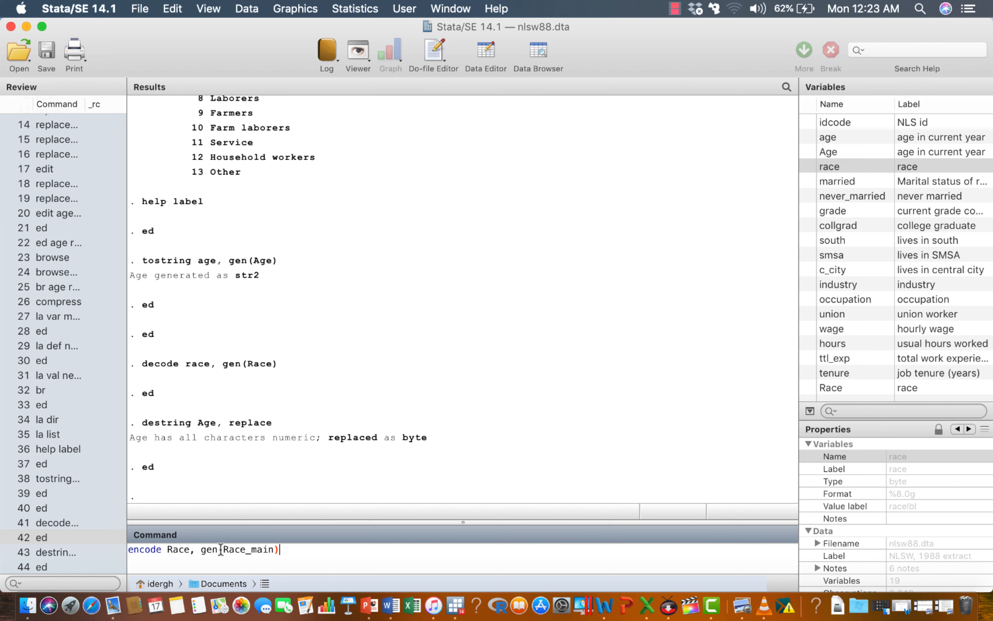
pyautogui.moveTo(222, 549); pyautogui.dragTo(258, 549)
pyautogui.moveTo(272, 549); pyautogui.dragTo(274, 549)
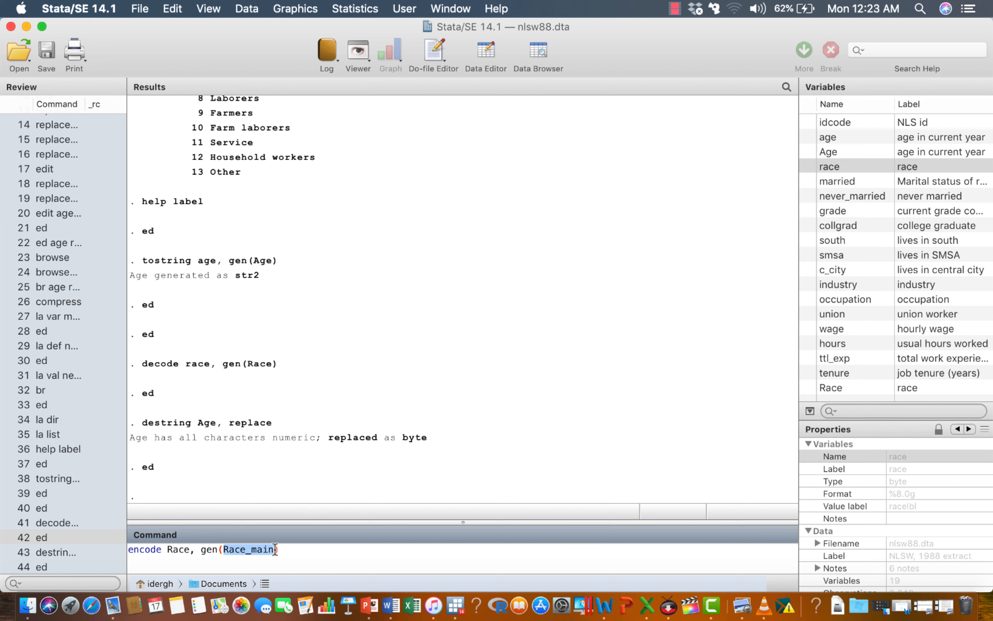
pyautogui.click(224, 552)
pyautogui.moveTo(224, 553); pyautogui.dragTo(275, 554)
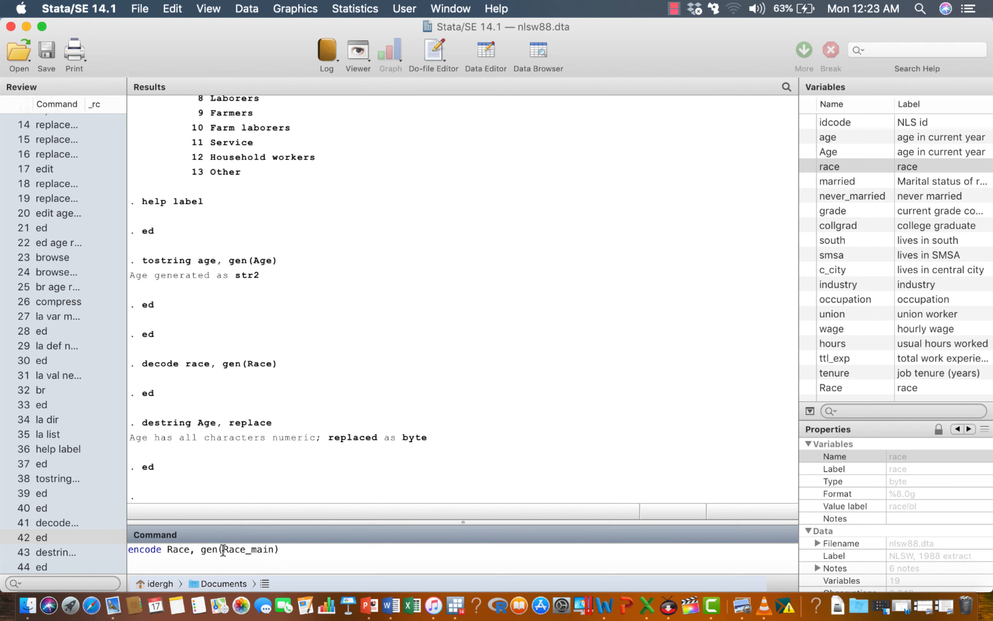
pyautogui.moveTo(223, 548); pyautogui.dragTo(275, 548)
pyautogui.click(304, 552)
pyautogui.press('Return')
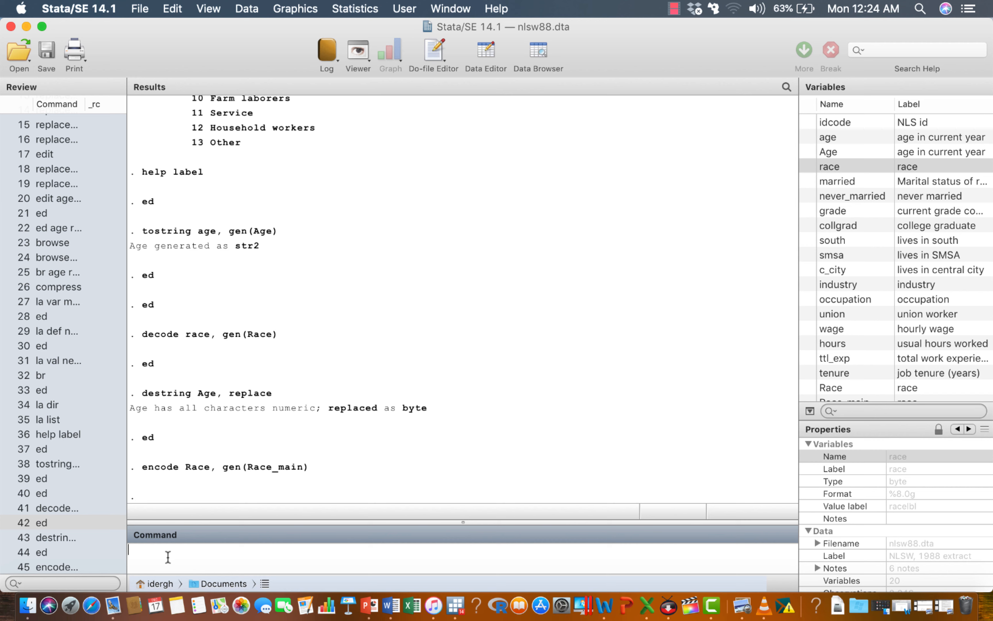
# - Run ed and inspect Race_main in observation 6 and the string Race value in observation 3
pyautogui.write('ed')
pyautogui.press('Return')
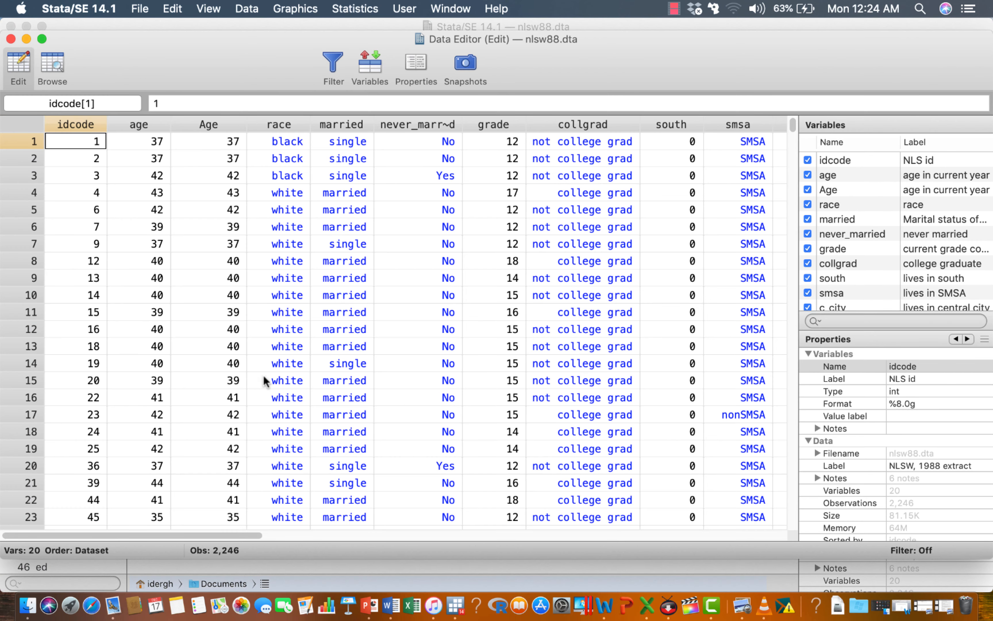
pyautogui.hscroll(10, 266, 371)
pyautogui.hscroll(5, 266, 371)
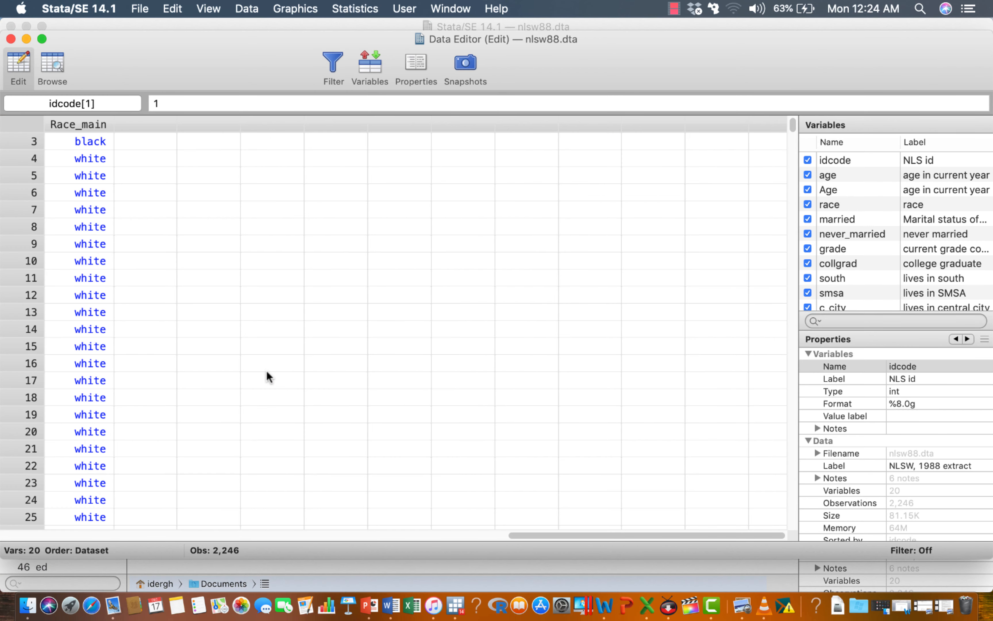
pyautogui.click(99, 193)
pyautogui.hscroll(-3, 92, 159)
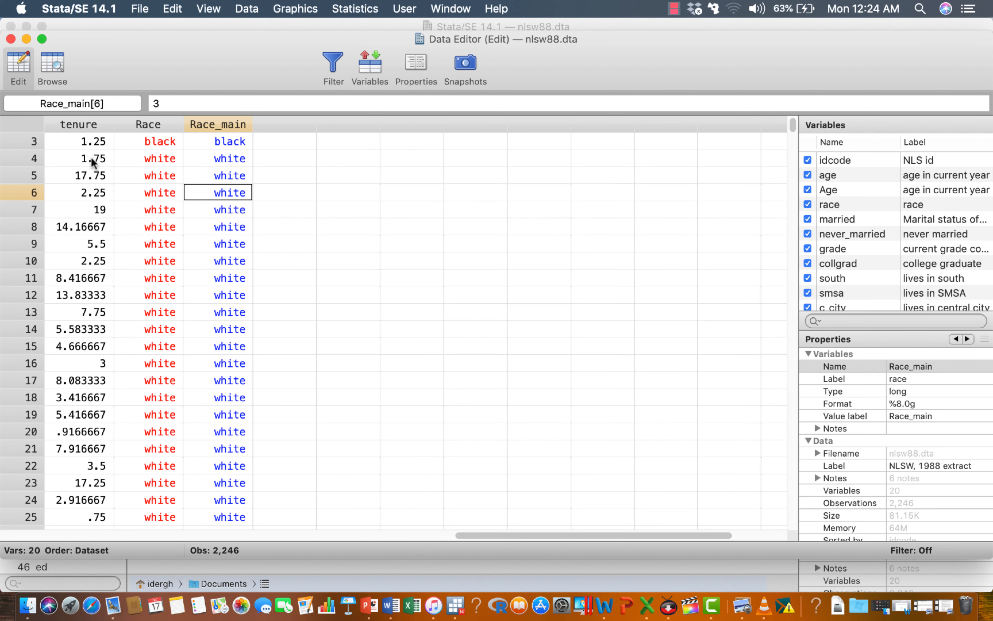
pyautogui.click(151, 144)
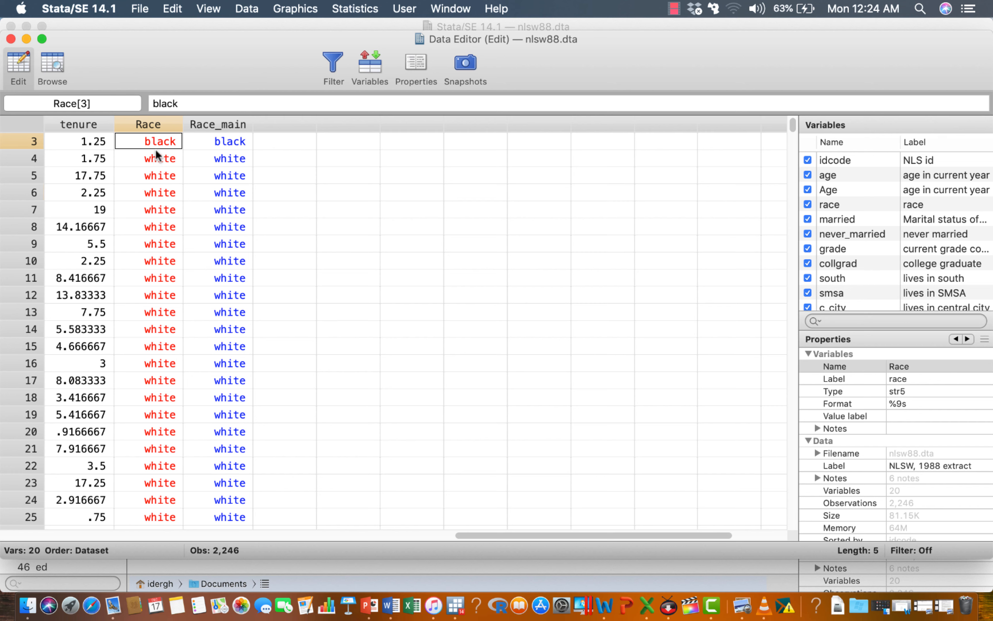
# - Check the numeric codes stored behind Race_main in observations 1 to 6, and close the Data Editor
pyautogui.scroll(2, 224, 142)
pyautogui.click(224, 142)
pyautogui.click(225, 142)
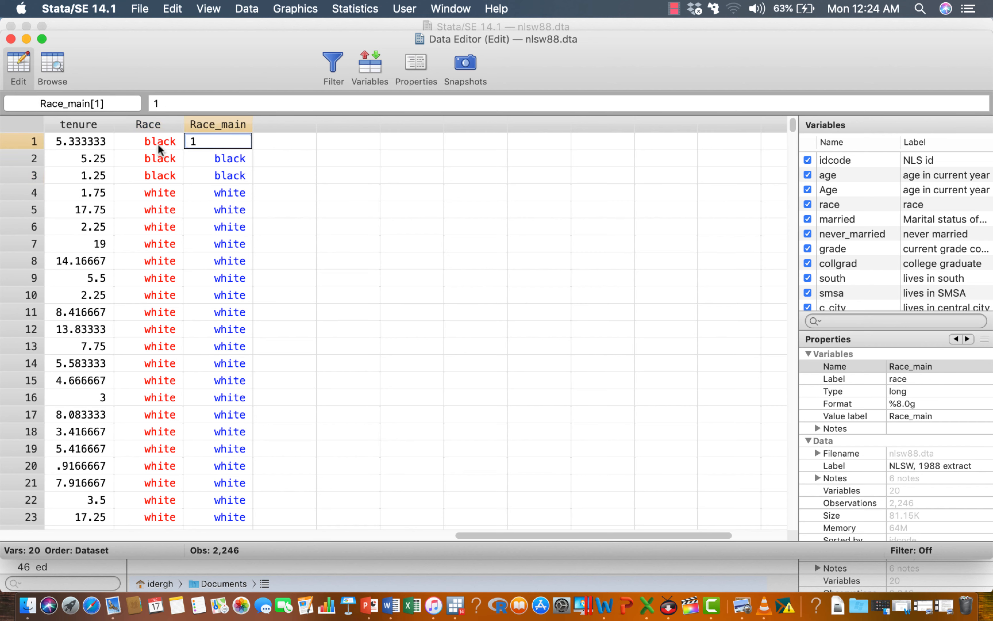
pyautogui.click(157, 143)
pyautogui.doubleClick(216, 141)
pyautogui.doubleClick(222, 161)
pyautogui.doubleClick(222, 181)
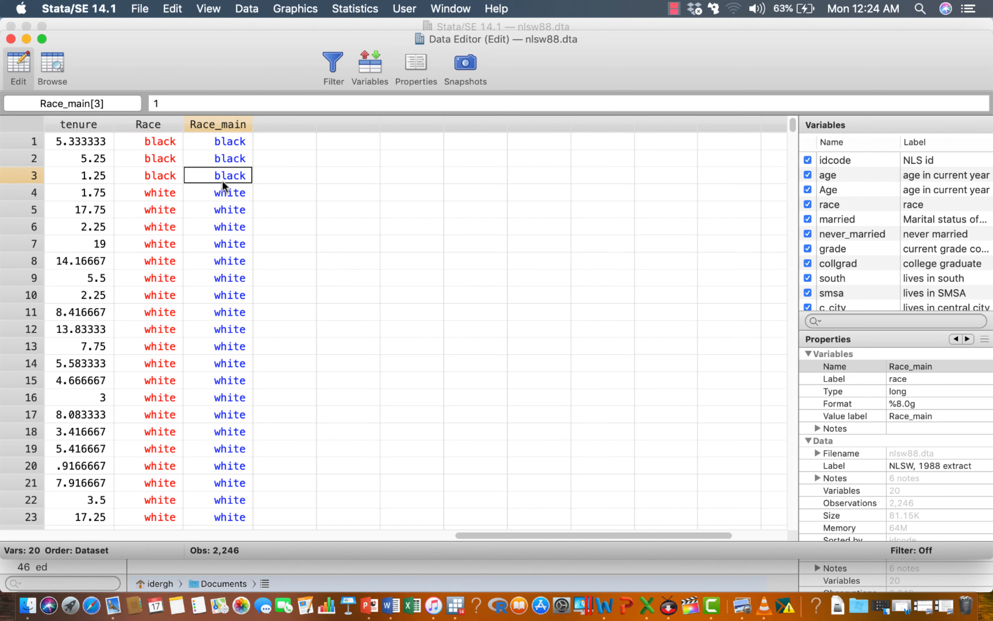
pyautogui.doubleClick(224, 196)
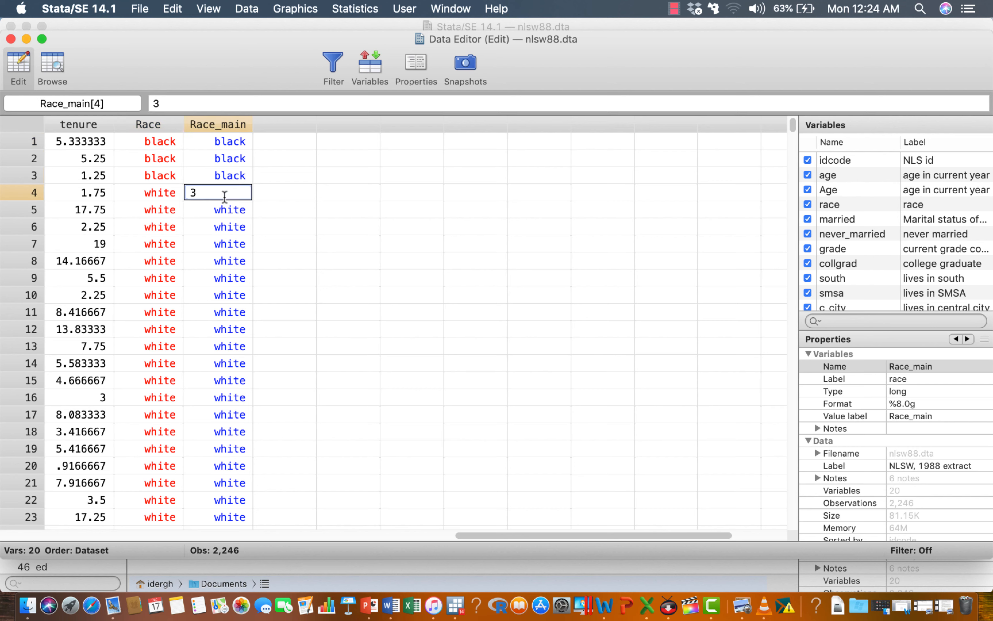
pyautogui.doubleClick(223, 211)
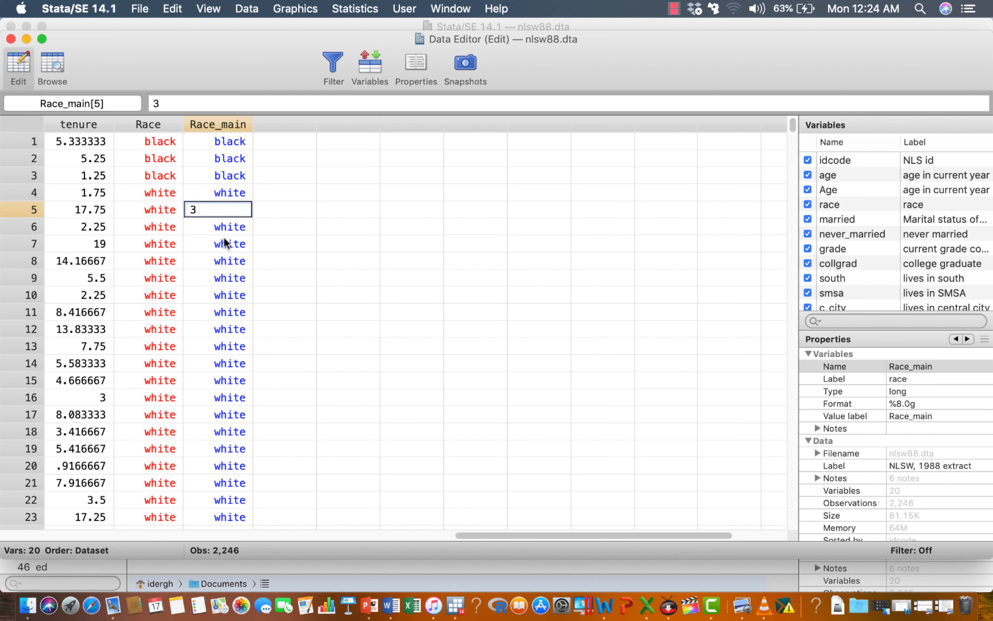
pyautogui.click(225, 229)
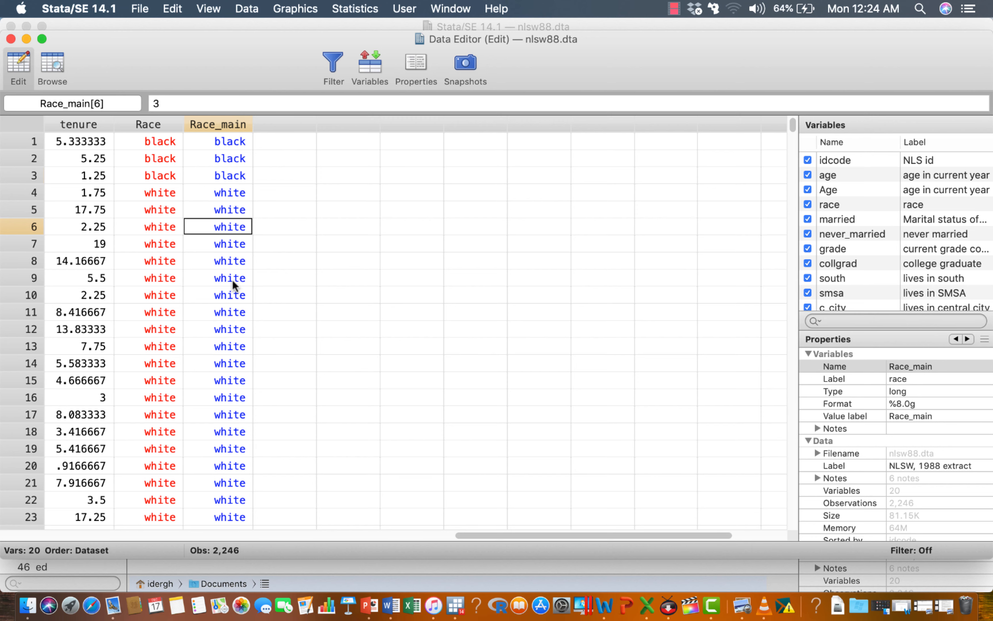
pyautogui.click(11, 38)
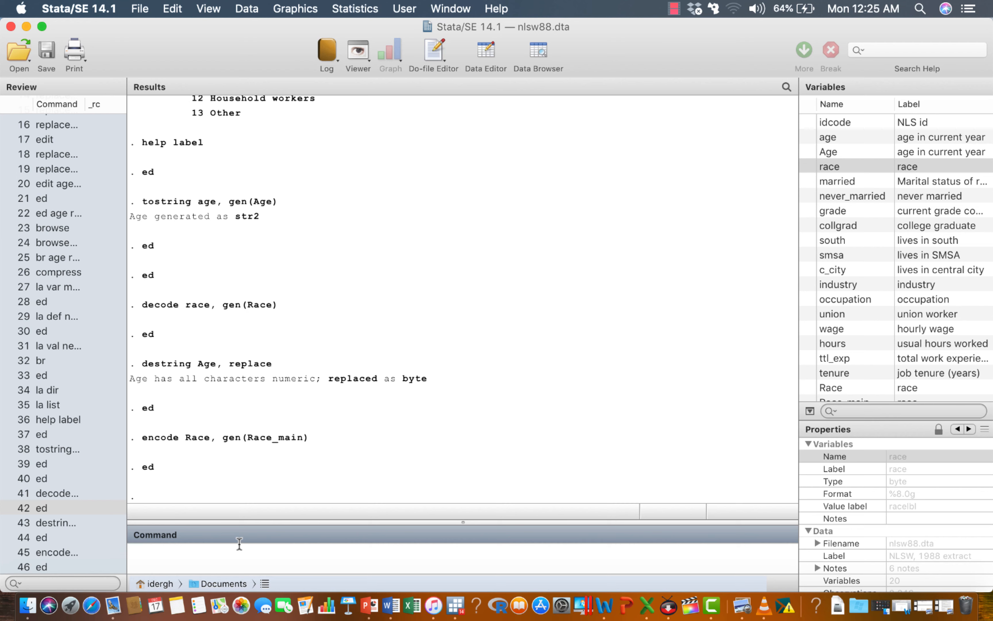
# - Run list to print all variables for every observation, and continue to the second screen of output
pyautogui.write('so')
pyautogui.press('BackSpace')
pyautogui.press('BackSpace')
pyautogui.write('list')
pyautogui.press('Return')
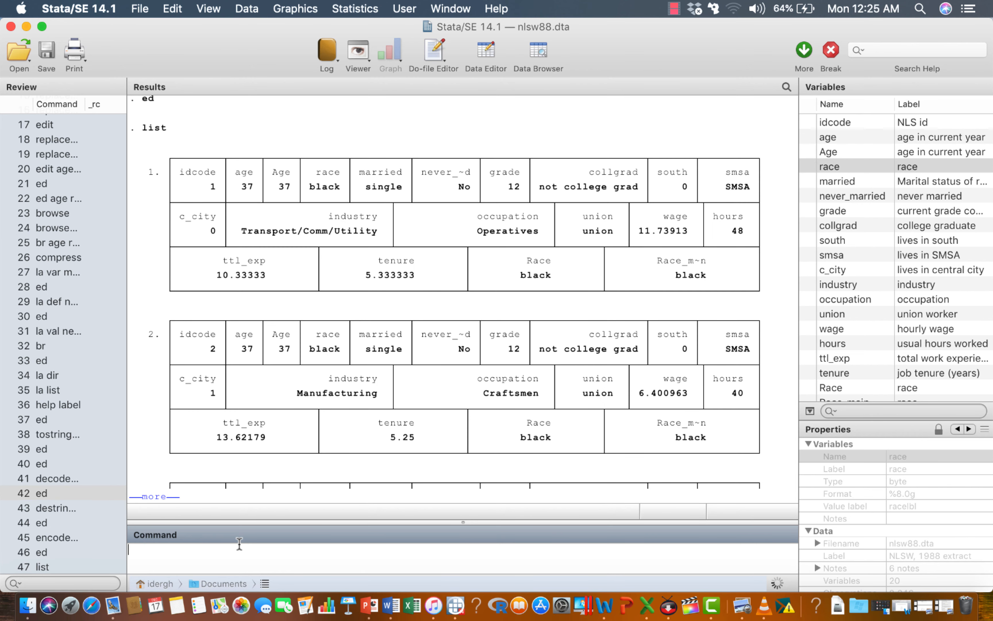
pyautogui.click(156, 497)
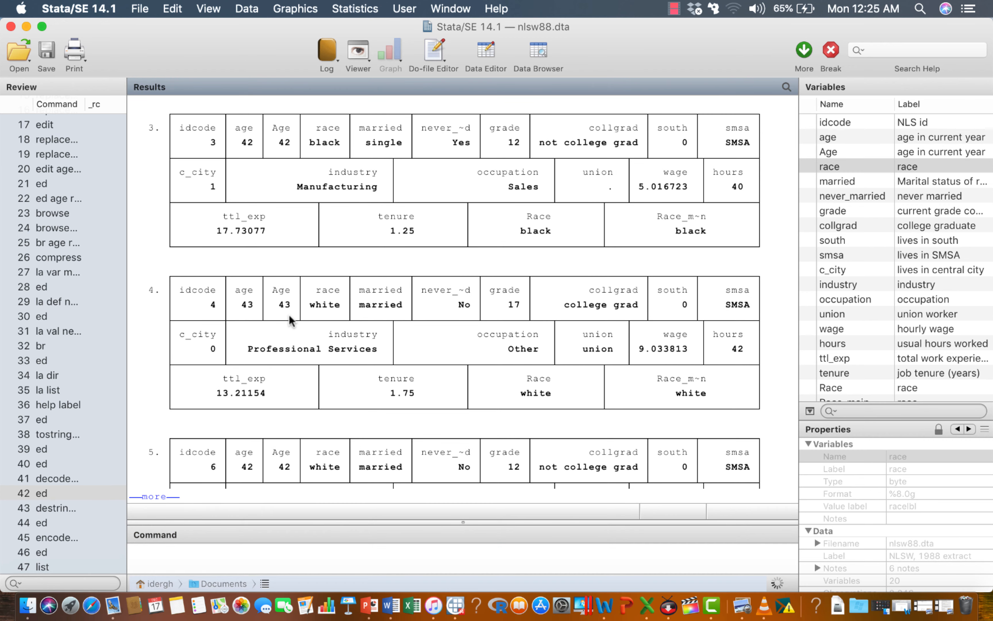
# - Review the listed records of observations 1 to 5 from the start of the list output
pyautogui.scroll(10, 288, 314)
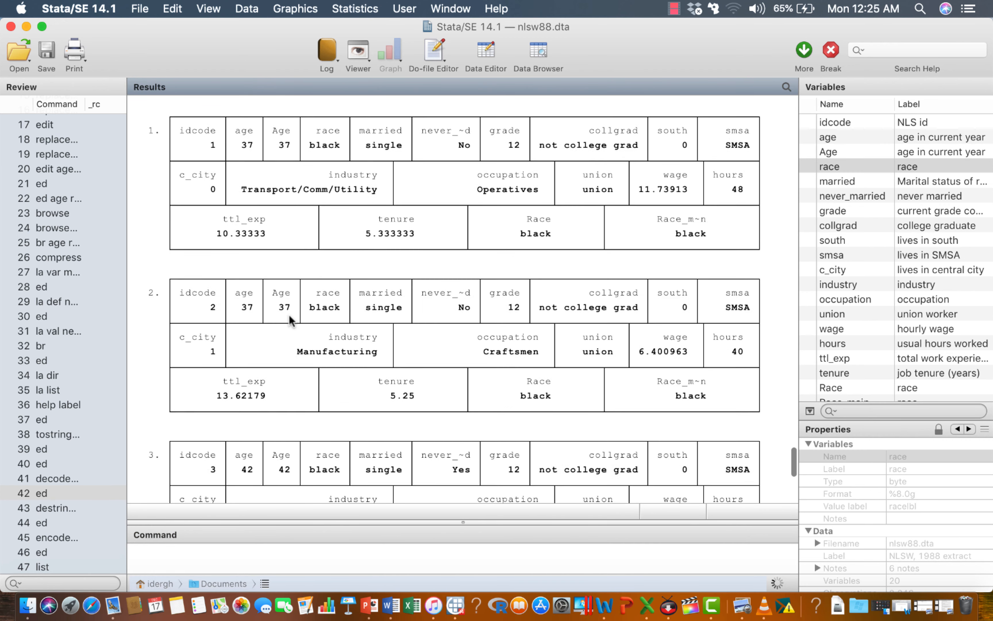
pyautogui.scroll(4, 288, 314)
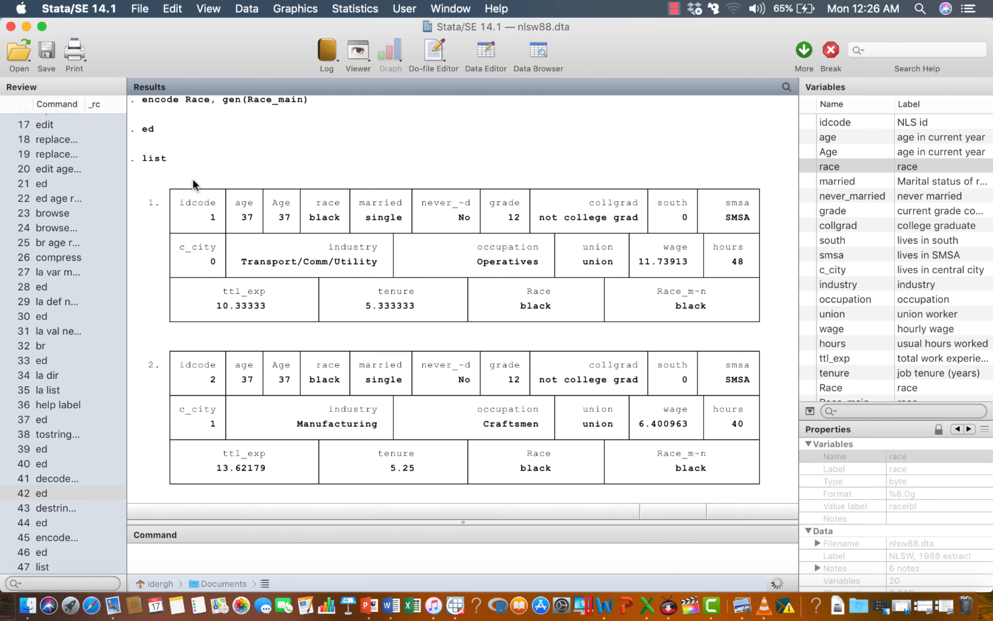
pyautogui.scroll(-3, 161, 229)
pyautogui.scroll(-5, 160, 226)
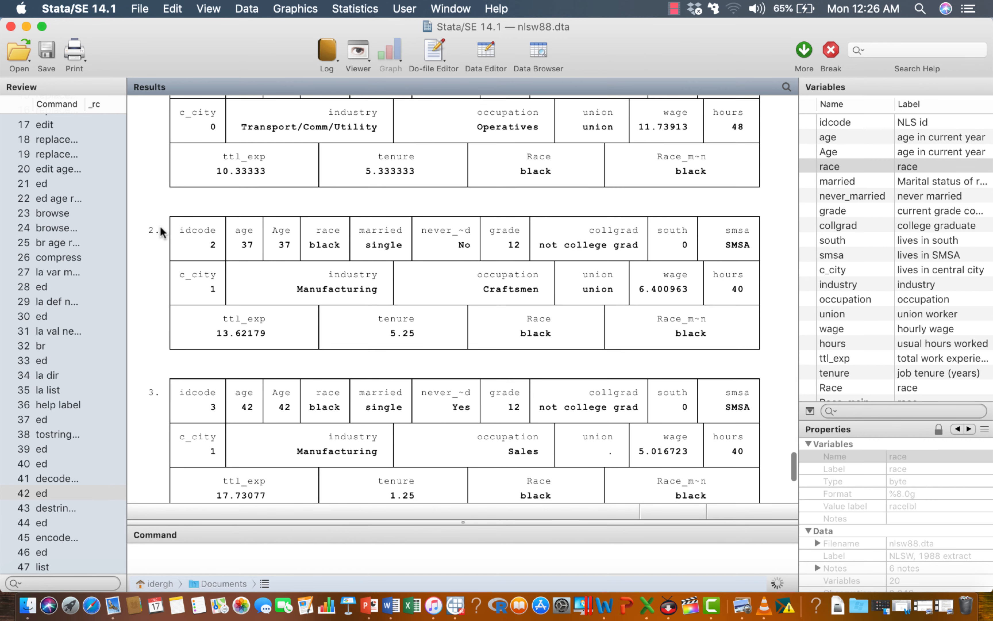
pyautogui.scroll(-2, 156, 179)
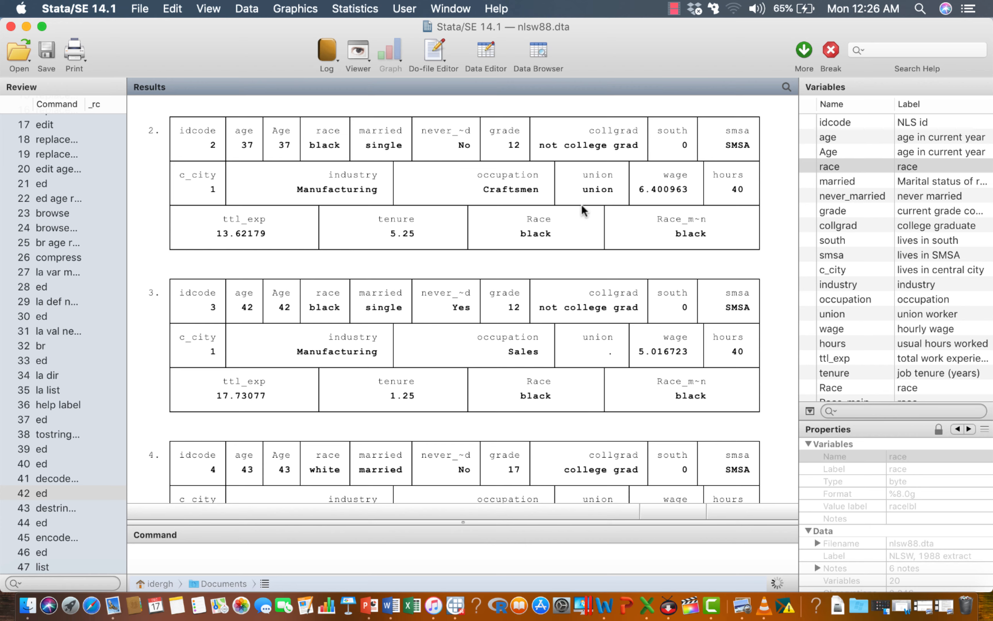
pyautogui.scroll(-3, 399, 272)
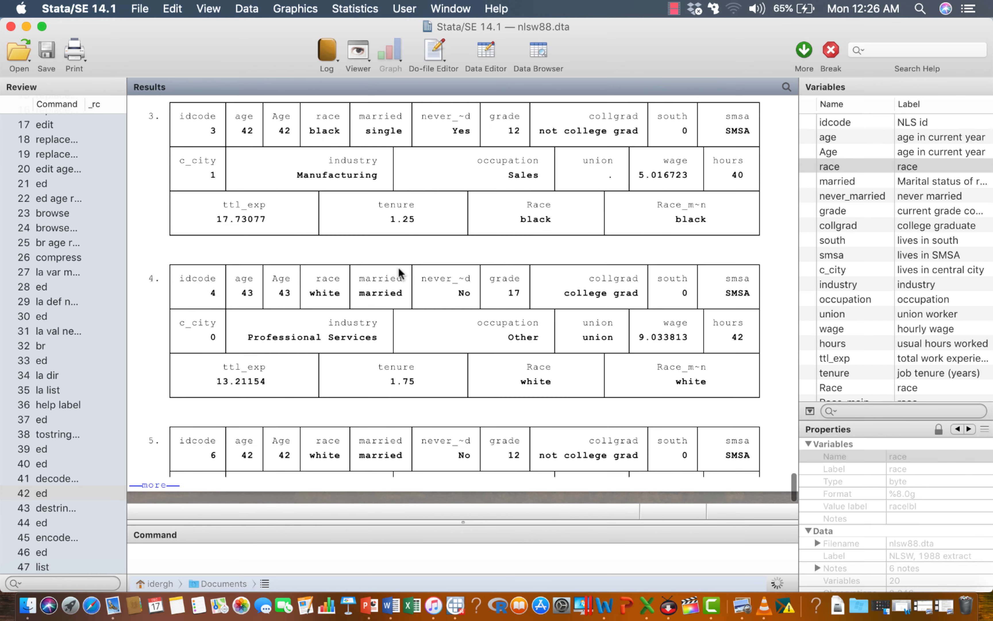
pyautogui.scroll(-2, 398, 267)
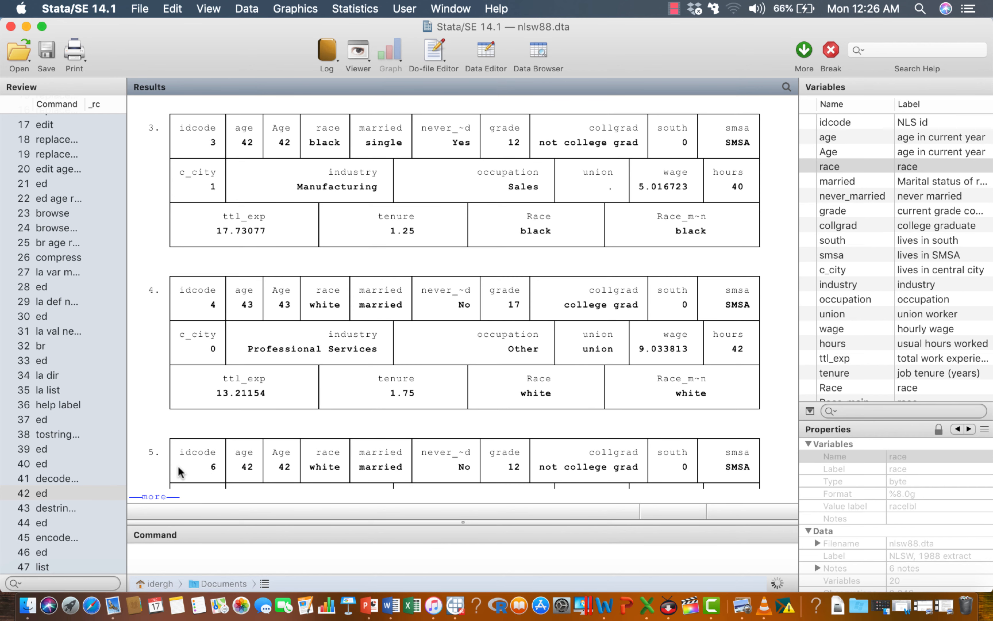
# - Page through the full listing up to observation 18 and break off the output
pyautogui.click(154, 497)
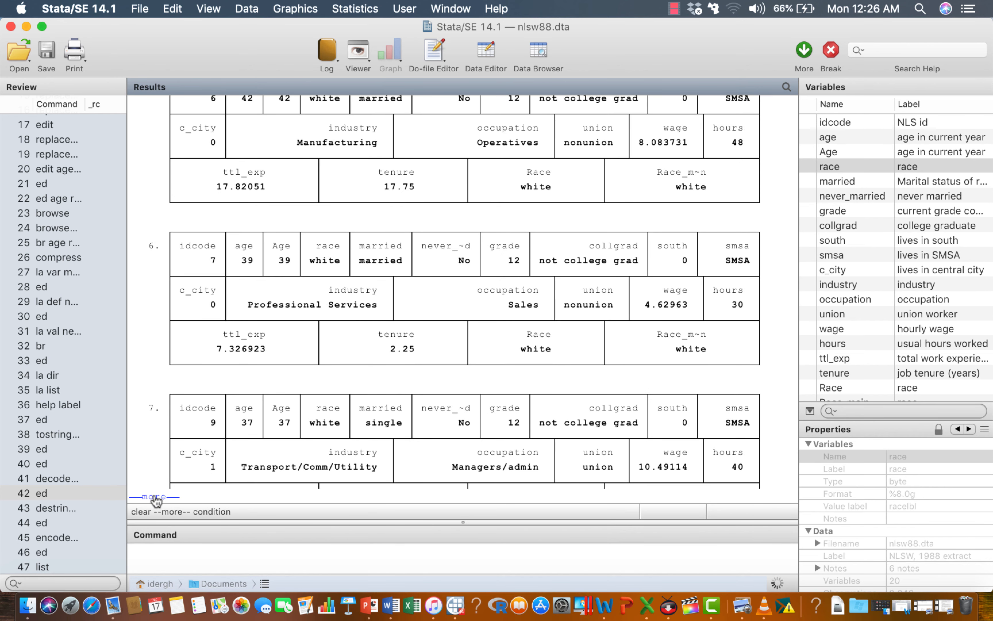
pyautogui.click(155, 498)
pyautogui.click(156, 498)
pyautogui.click(155, 497)
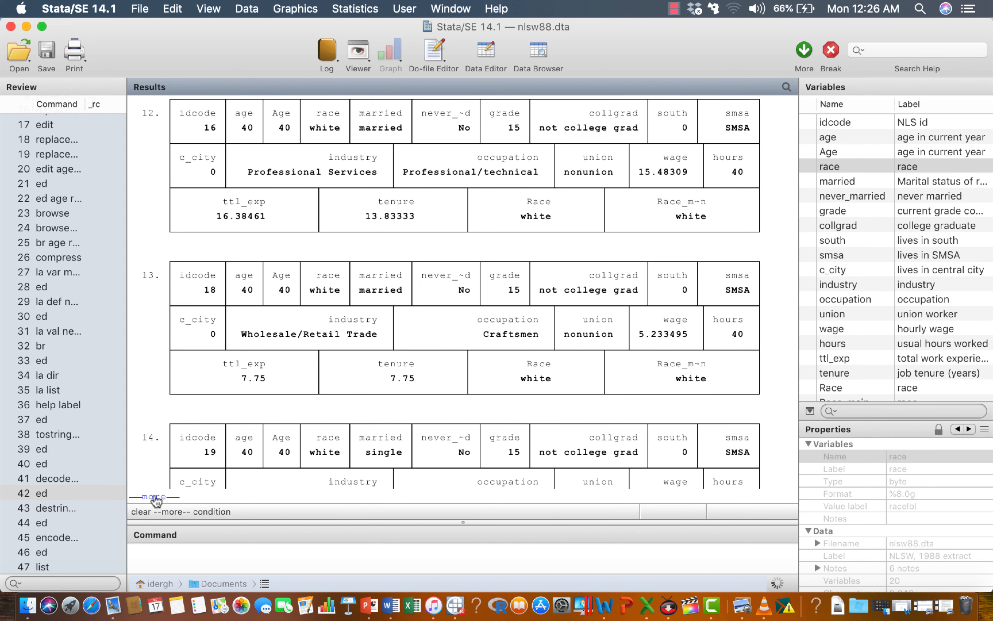
pyautogui.click(155, 497)
pyautogui.click(155, 497)
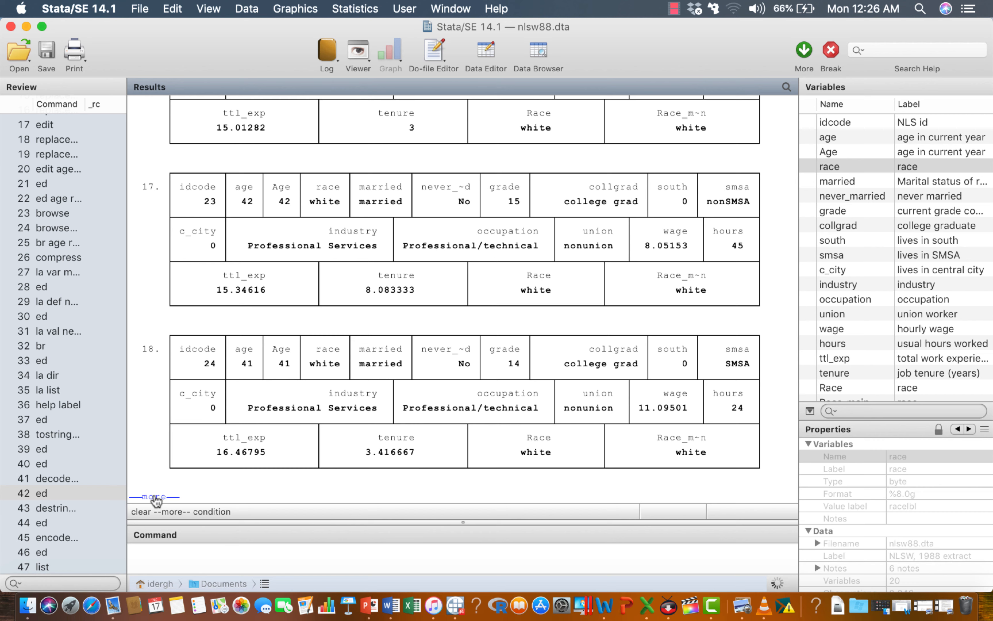
pyautogui.click(830, 50)
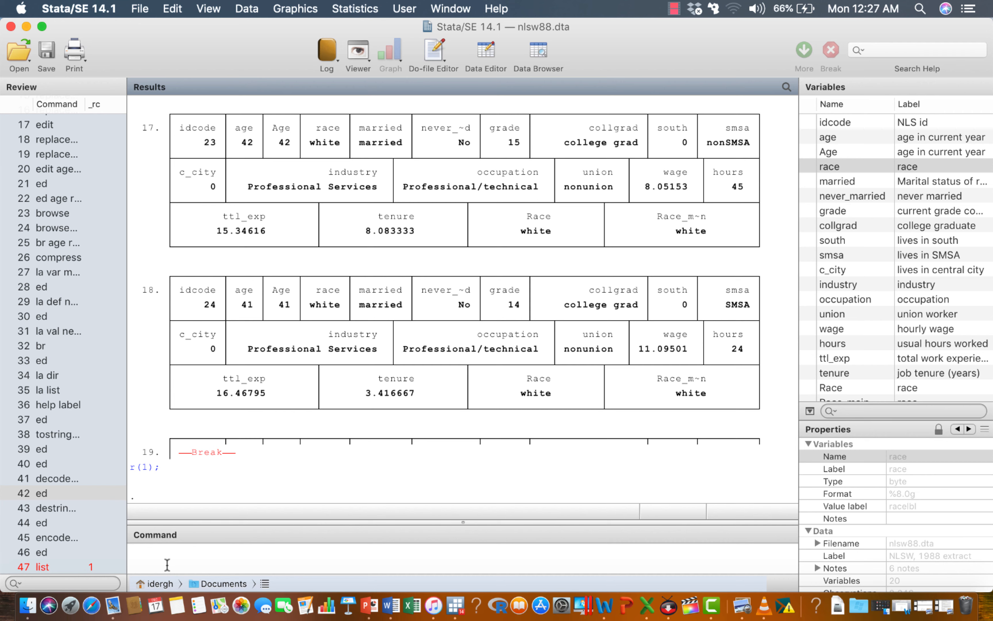
# - List only the Age and race variables by running lis Age race
pyautogui.click(157, 548)
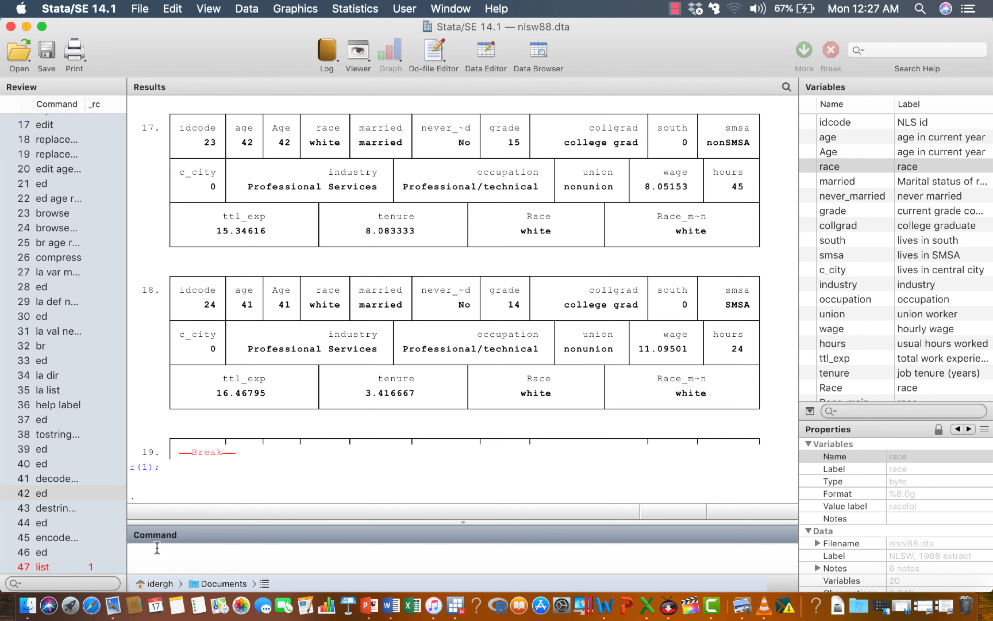
pyautogui.write('lis')
pyautogui.click(807, 153)
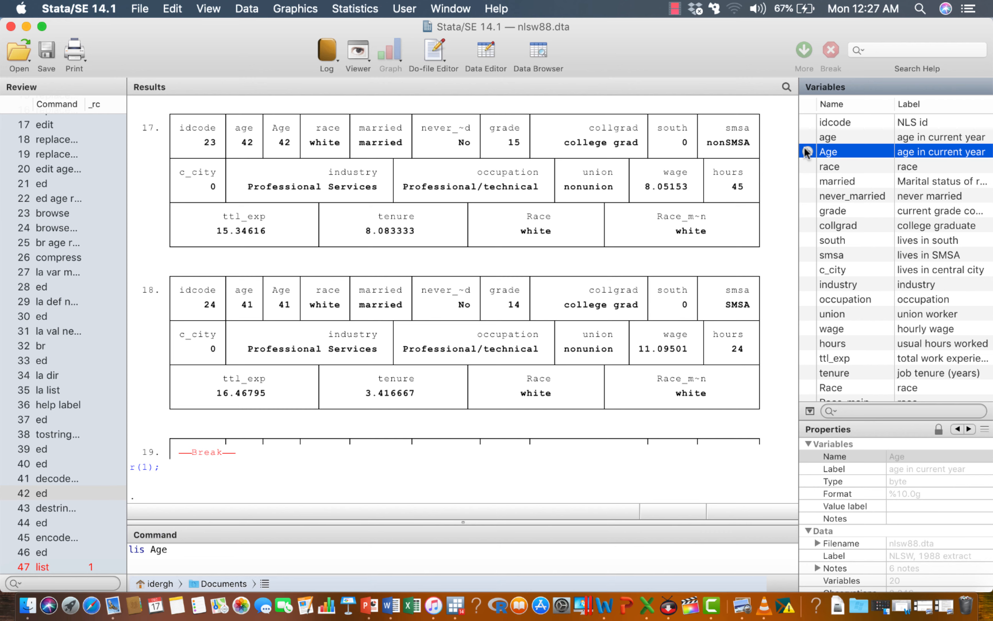
pyautogui.click(807, 169)
pyautogui.press('Return')
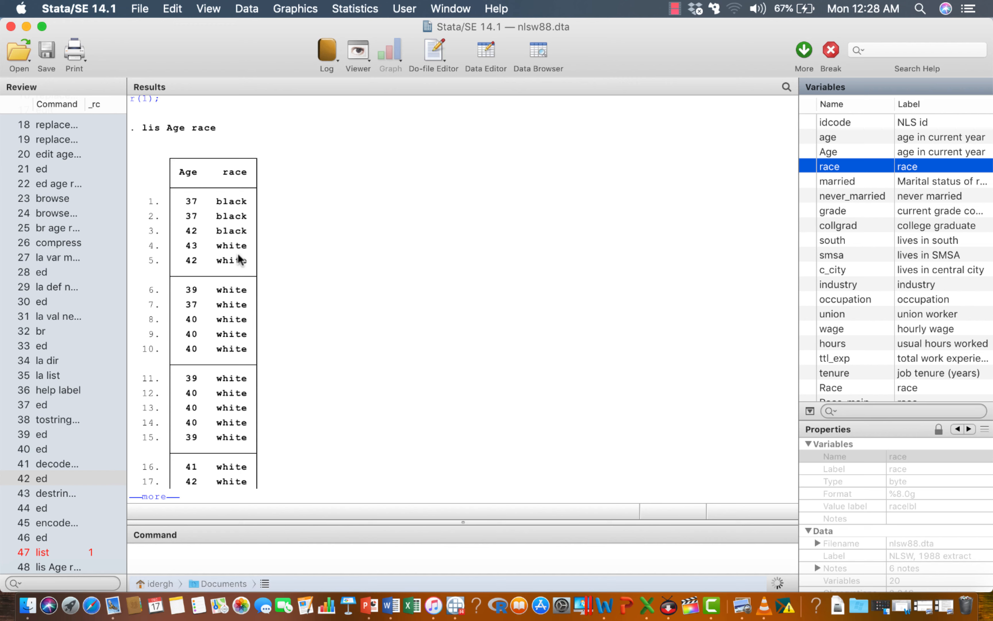
# - Page through the Age and race listing up to about observation 371
pyautogui.click(158, 498)
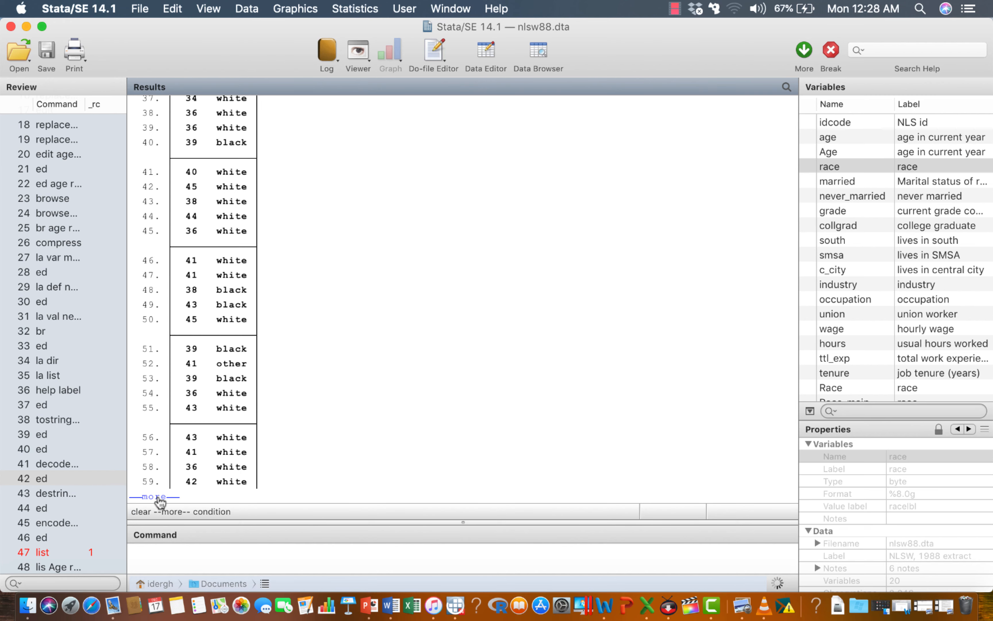
pyautogui.click(159, 498)
pyautogui.click(159, 498)
pyautogui.click(159, 497)
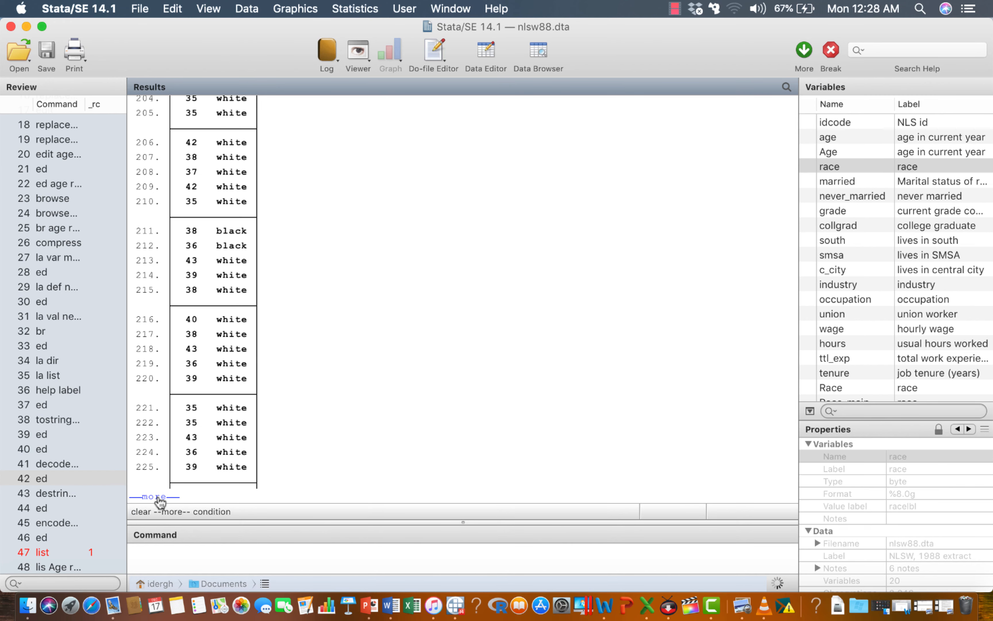
pyautogui.click(159, 498)
pyautogui.click(159, 498)
pyautogui.click(159, 498)
pyautogui.click(159, 498)
pyautogui.click(159, 498)
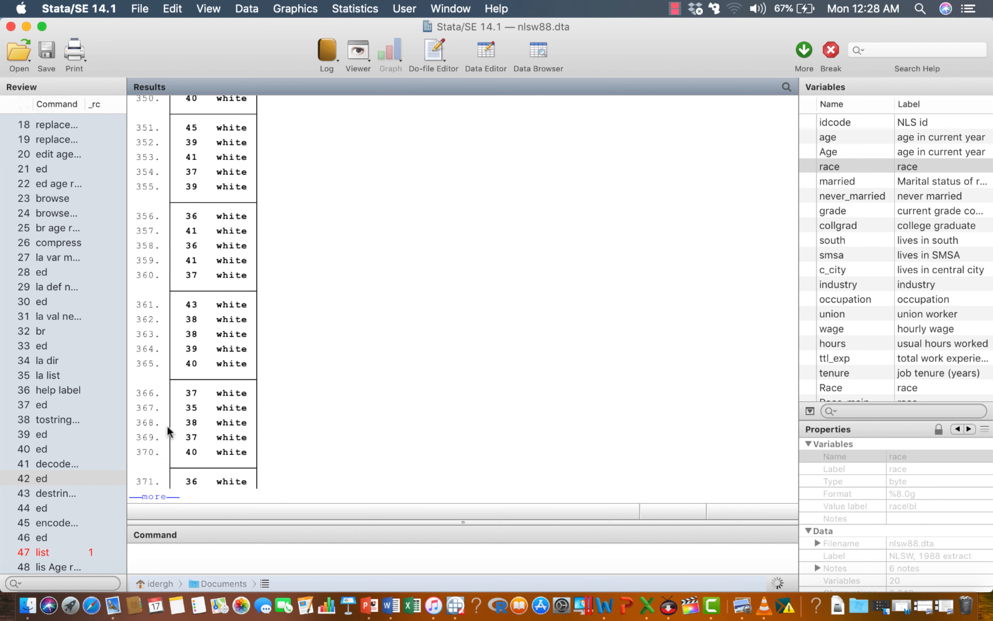
pyautogui.scroll(5, 167, 427)
pyautogui.scroll(-5, 167, 429)
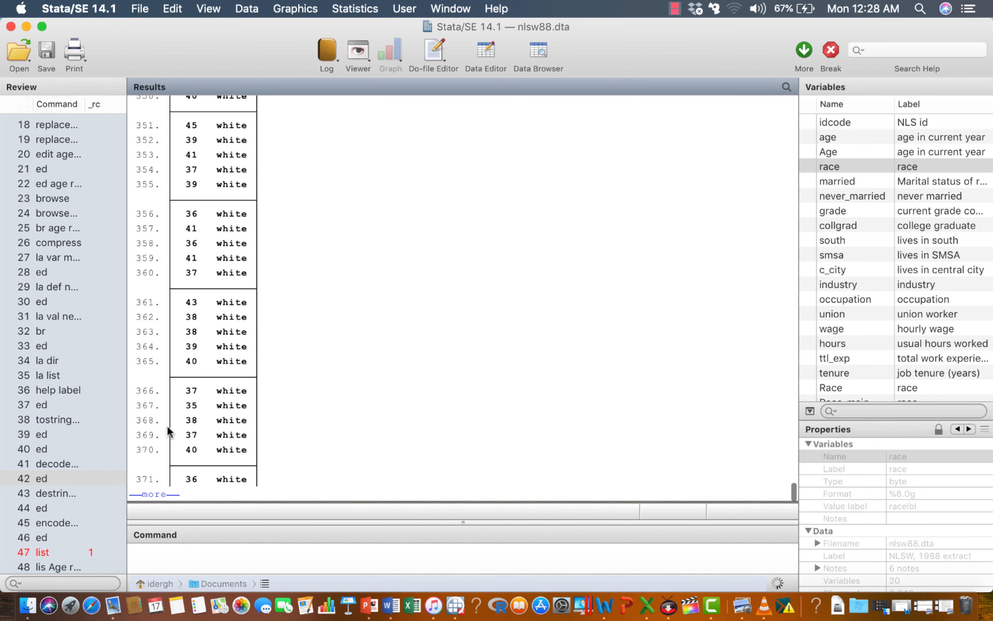
# - Page through the Age and race listing up to observation 1267 and break off the output
pyautogui.click(155, 497)
pyautogui.click(155, 497)
pyautogui.click(155, 497)
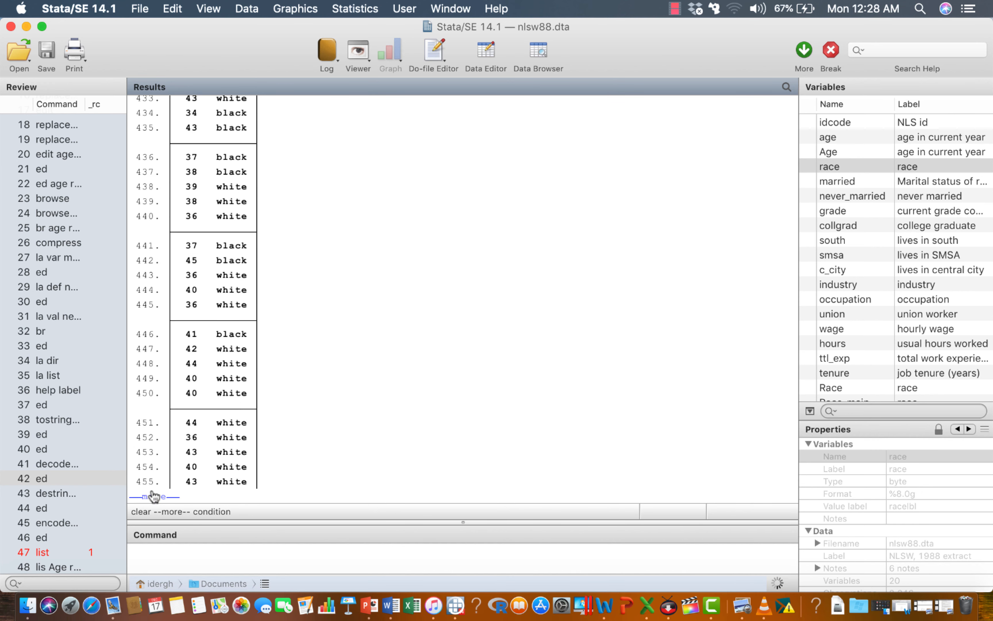
pyautogui.click(155, 497)
pyautogui.click(155, 497)
pyautogui.click(154, 496)
pyautogui.click(154, 497)
pyautogui.click(154, 496)
pyautogui.click(154, 496)
pyautogui.click(154, 497)
pyautogui.click(155, 497)
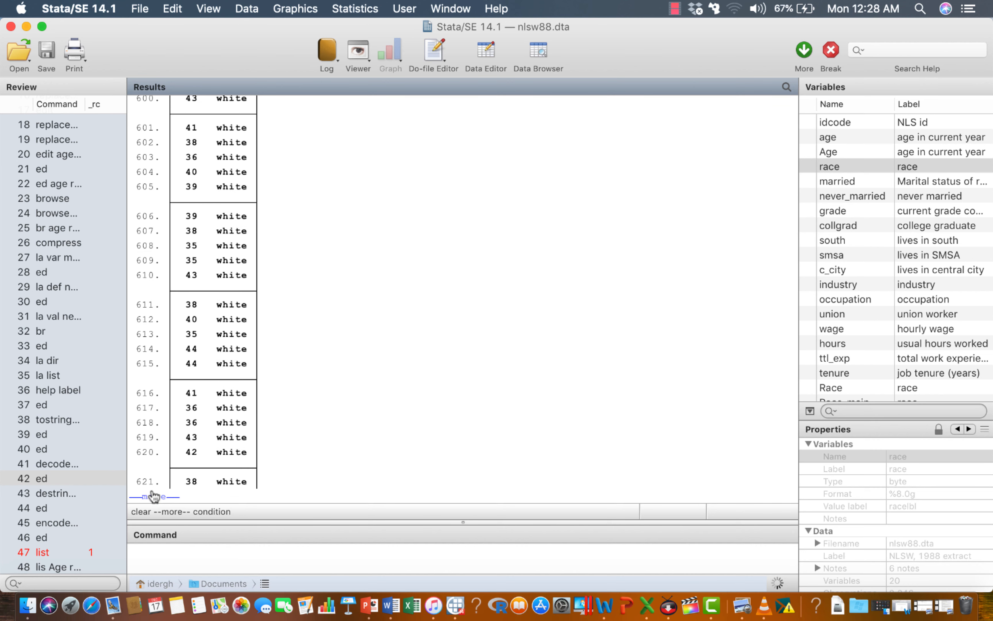
pyautogui.click(154, 497)
pyautogui.click(154, 497)
pyautogui.click(154, 497)
pyautogui.click(154, 497)
pyautogui.click(154, 497)
pyautogui.click(154, 496)
pyautogui.click(154, 497)
pyautogui.click(154, 496)
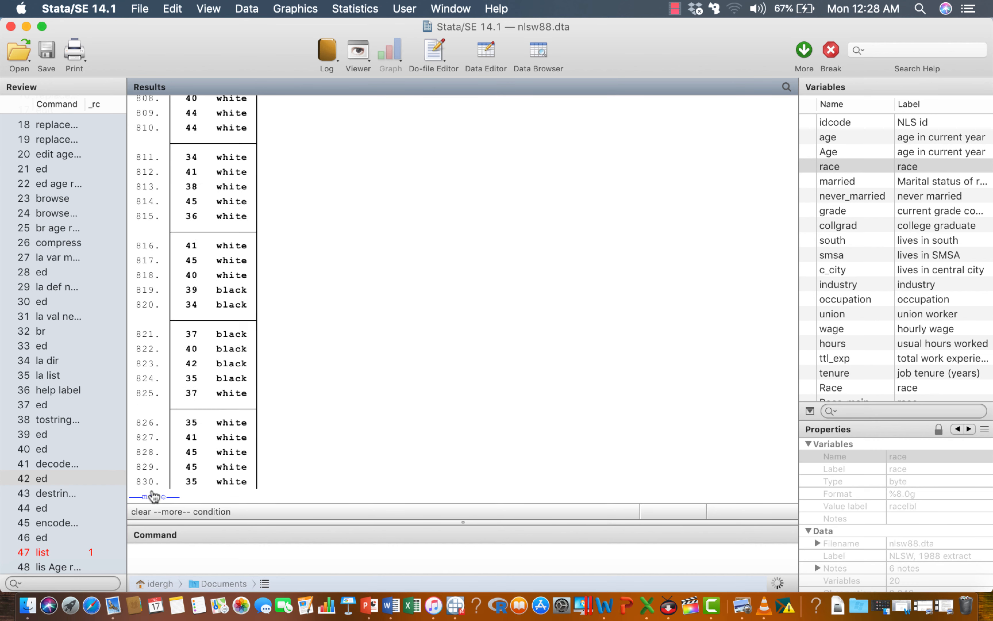
pyautogui.click(154, 497)
pyautogui.click(154, 497)
pyautogui.click(154, 497)
pyautogui.click(154, 496)
pyautogui.click(154, 497)
pyautogui.click(154, 497)
pyautogui.click(155, 497)
pyautogui.click(155, 497)
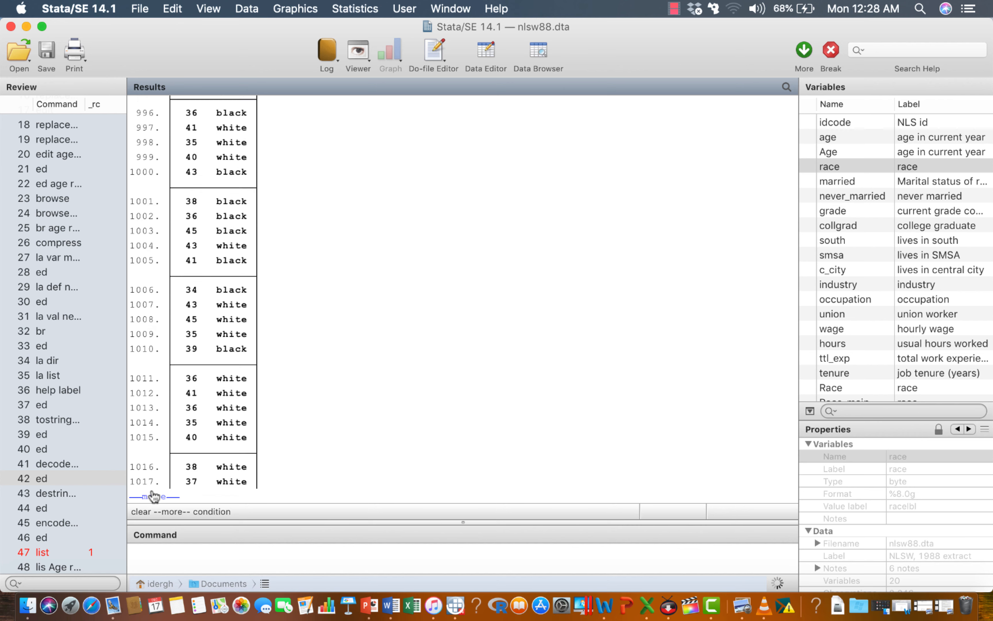
pyautogui.click(154, 497)
pyautogui.click(154, 496)
pyautogui.click(154, 497)
pyautogui.click(154, 497)
pyautogui.click(154, 497)
pyautogui.click(154, 497)
pyautogui.click(154, 497)
pyautogui.click(154, 497)
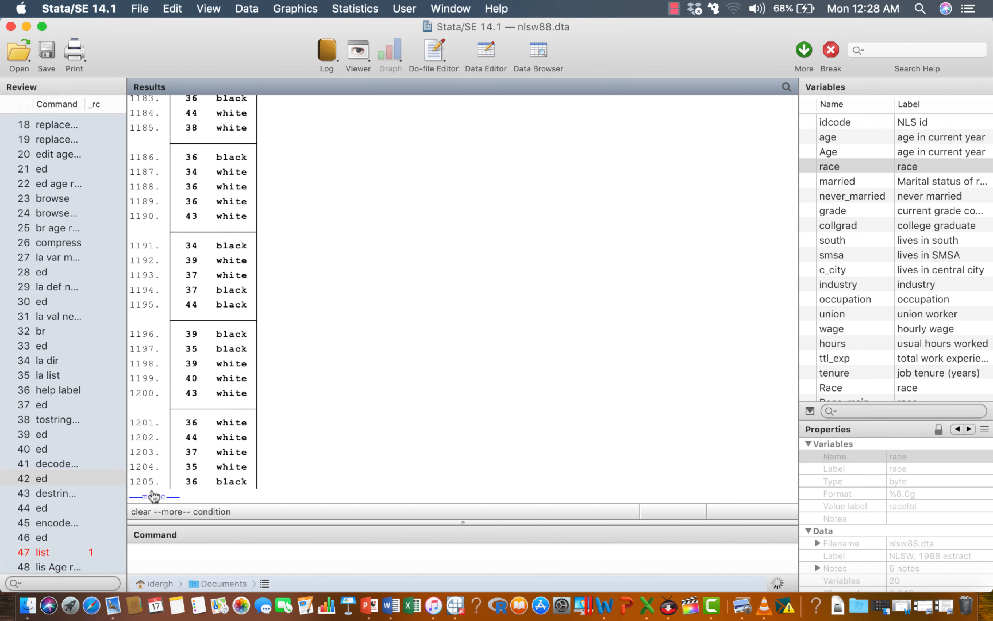
pyautogui.click(154, 496)
pyautogui.click(155, 497)
pyautogui.click(155, 497)
pyautogui.scroll(10, 228, 366)
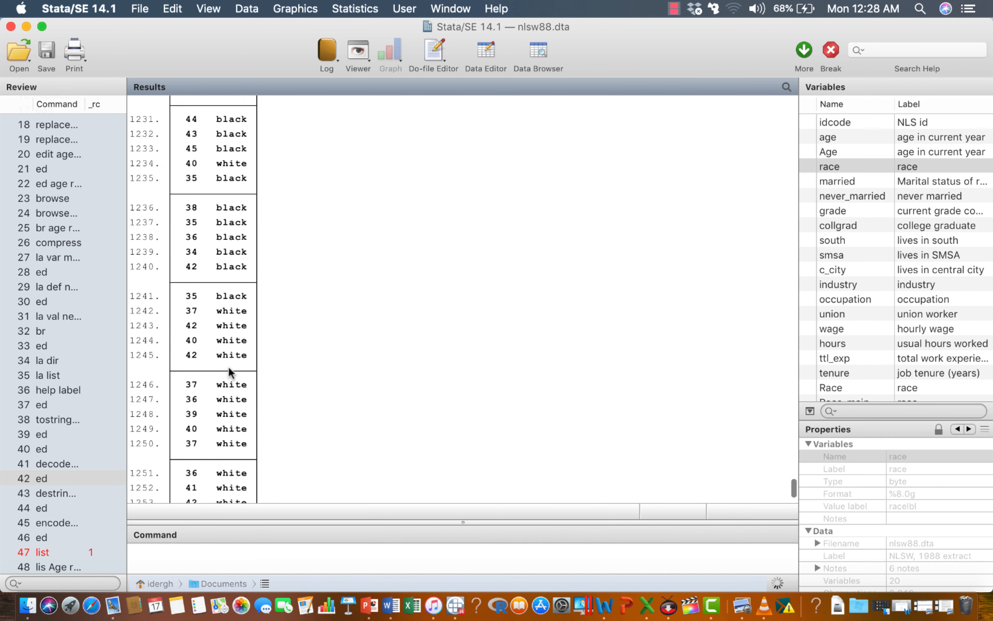
pyautogui.click(830, 52)
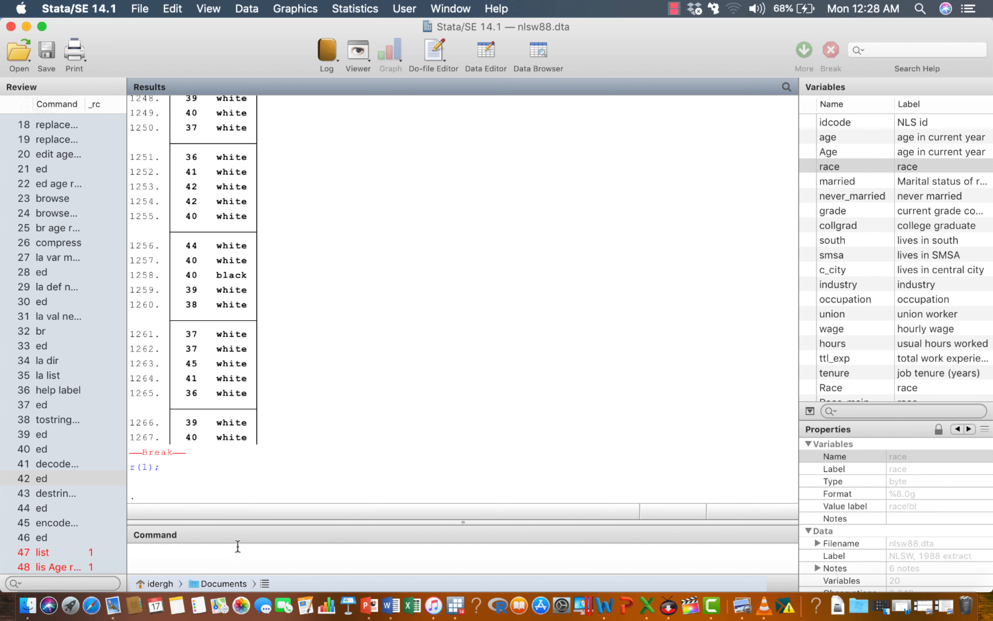
# - List Age and race for only the first 200 observations with list Age race in 1/200
pyautogui.click(212, 555)
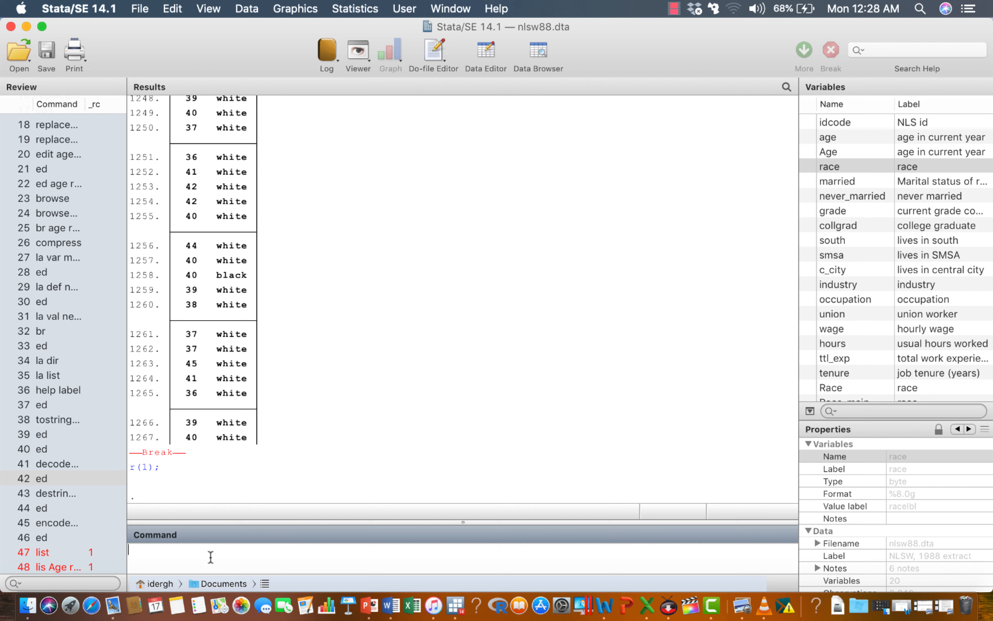
pyautogui.write('list')
pyautogui.click(806, 152)
pyautogui.click(807, 167)
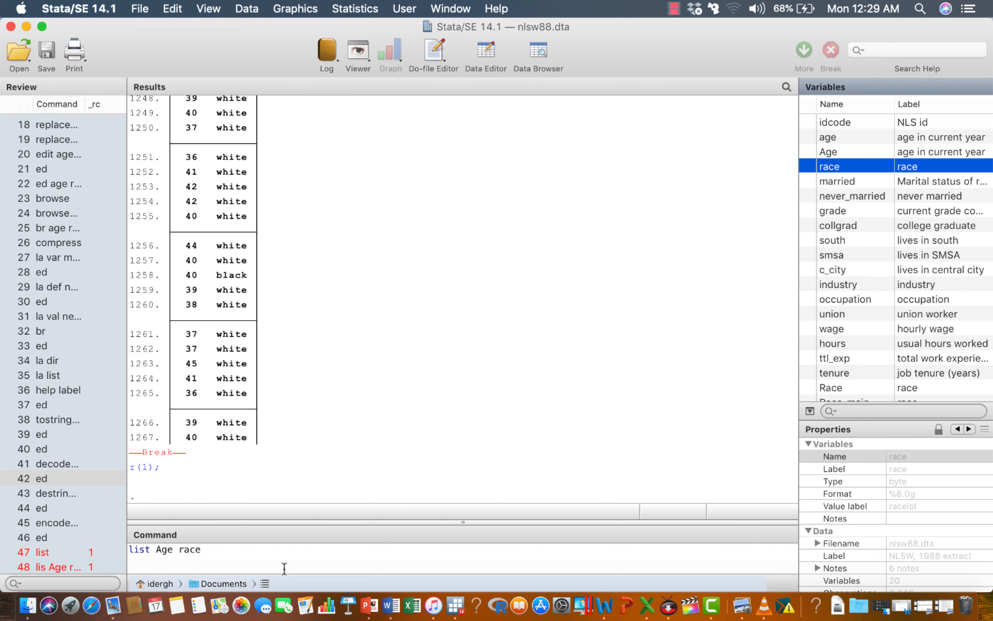
pyautogui.click(213, 551)
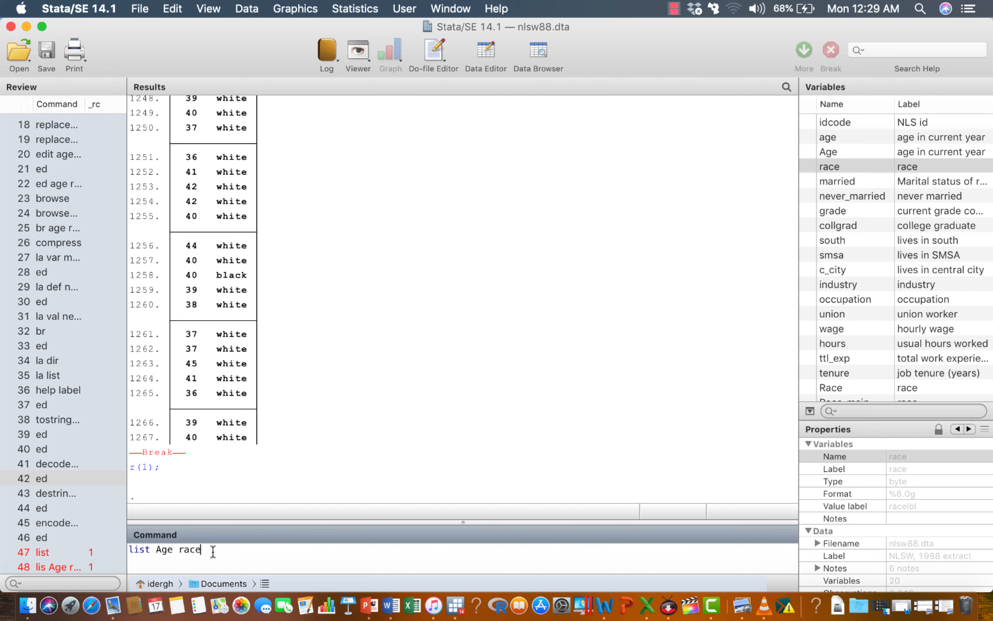
pyautogui.write('in 1/200')
pyautogui.press('Return')
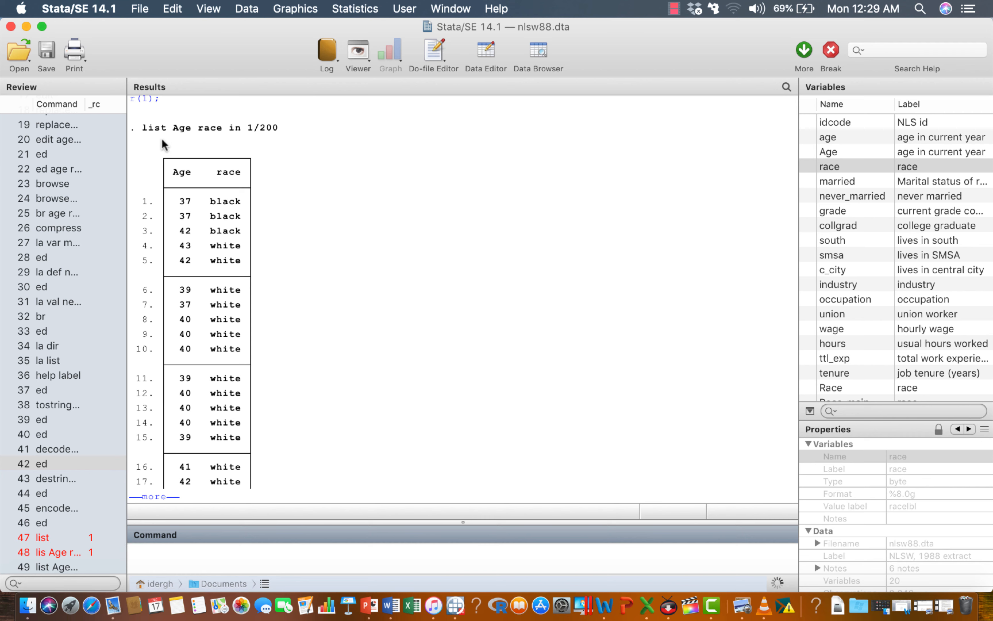
# - Page through the restricted Age and race listing to its end at observation 200
pyautogui.click(172, 128)
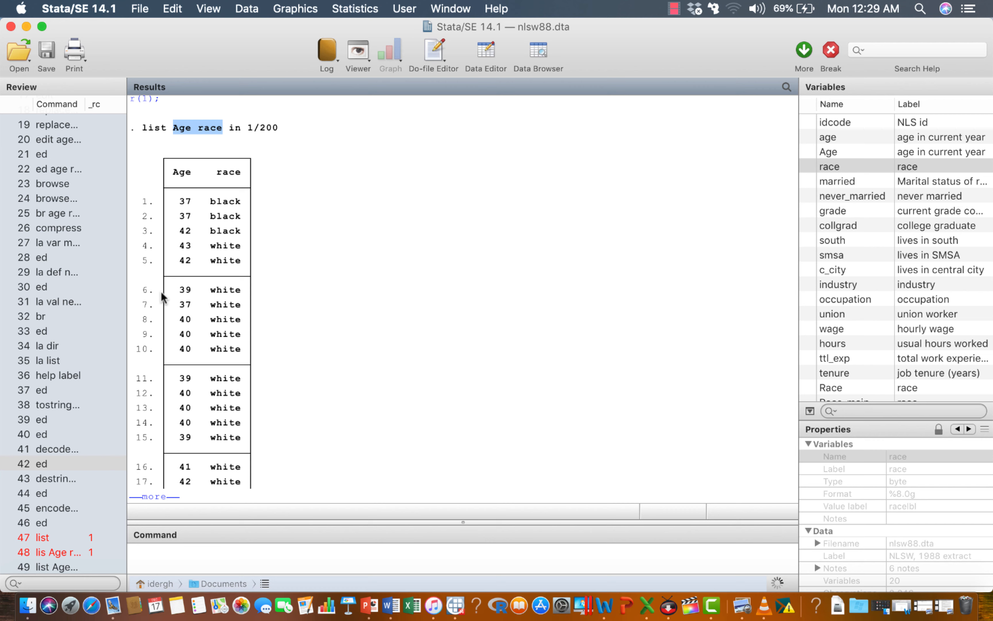
pyautogui.click(157, 498)
pyautogui.click(156, 497)
pyautogui.click(156, 497)
pyautogui.click(156, 496)
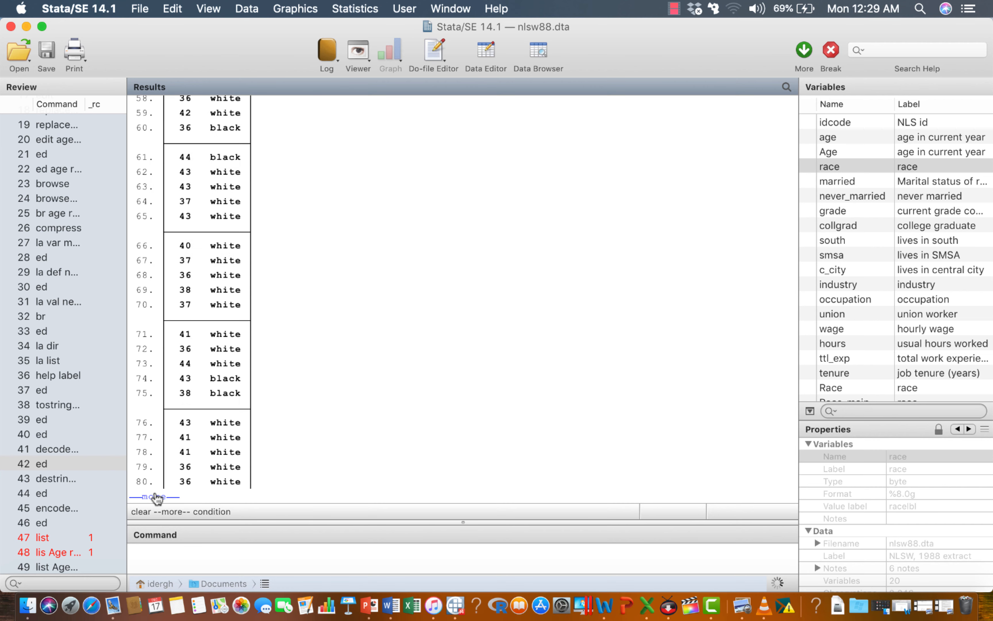
pyautogui.click(156, 496)
pyautogui.click(156, 497)
pyautogui.click(156, 496)
pyautogui.click(156, 497)
pyautogui.click(156, 497)
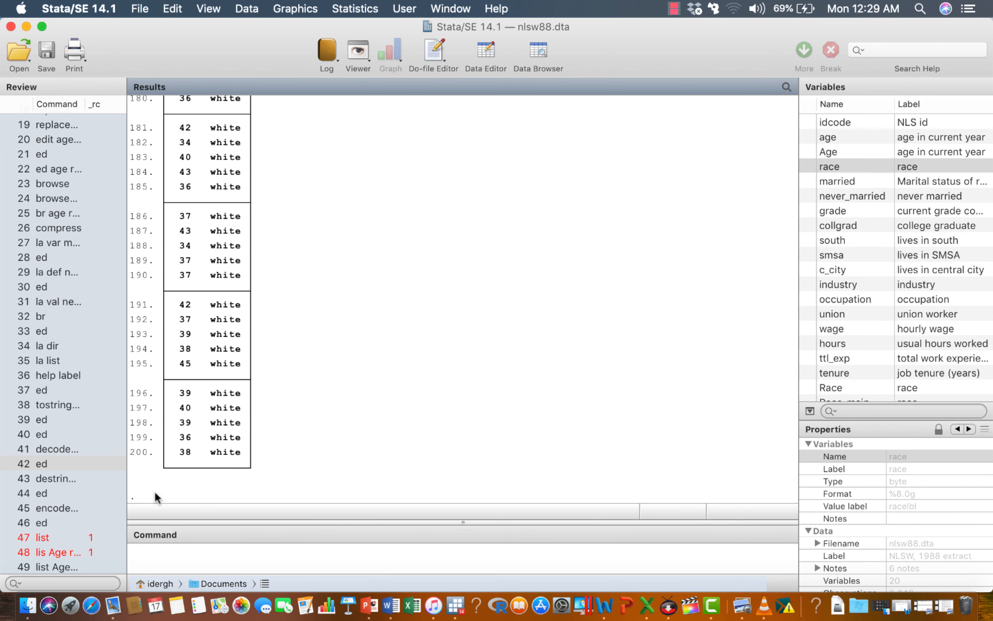
# - Review the Age and race records of the 1/200 listing back to its first observations
pyautogui.scroll(10, 153, 445)
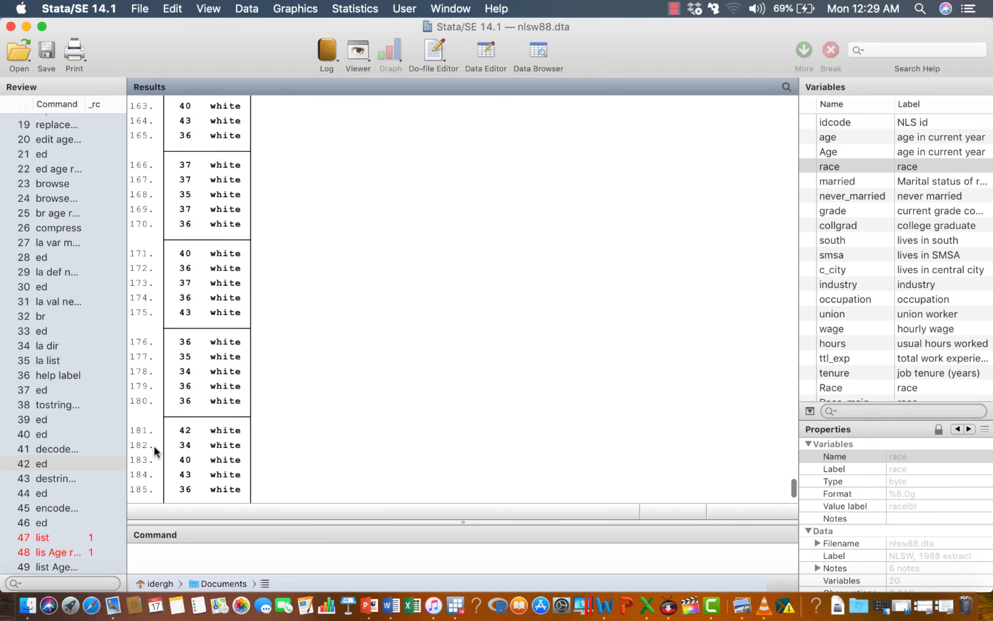
pyautogui.scroll(12, 153, 445)
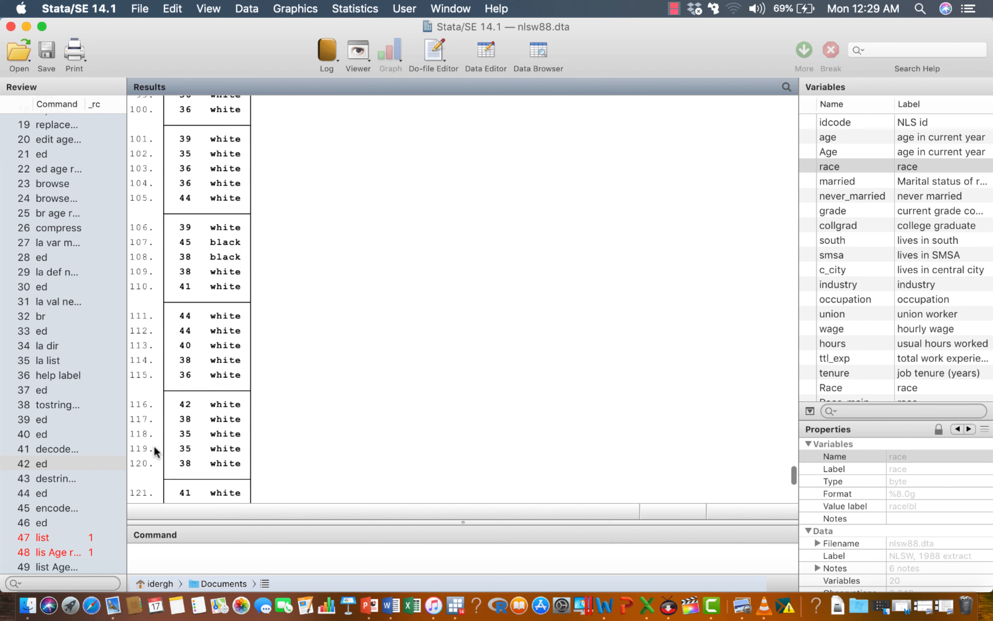
pyautogui.scroll(6, 154, 446)
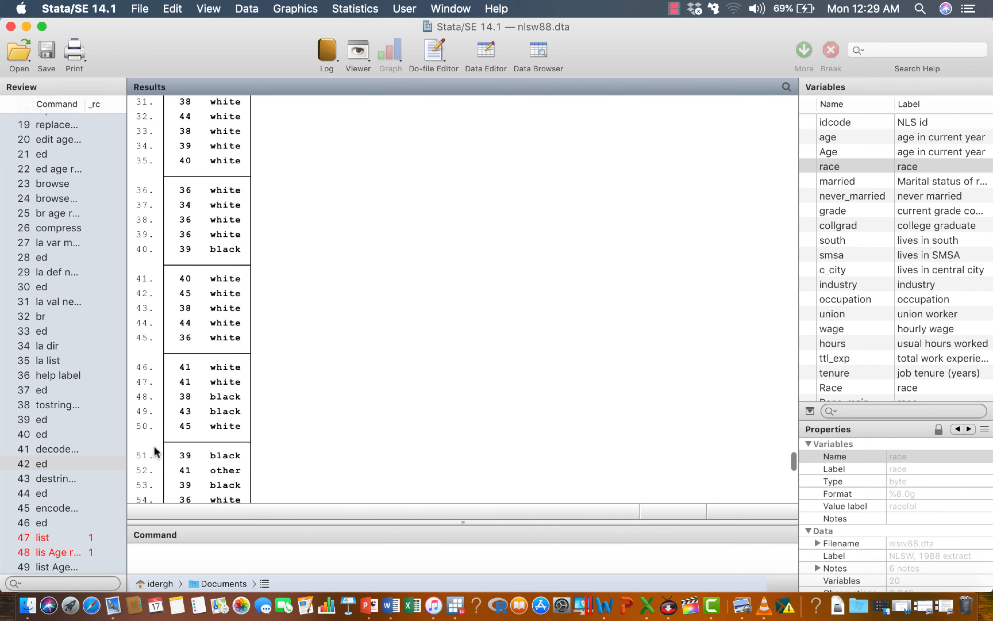
pyautogui.scroll(12, 153, 446)
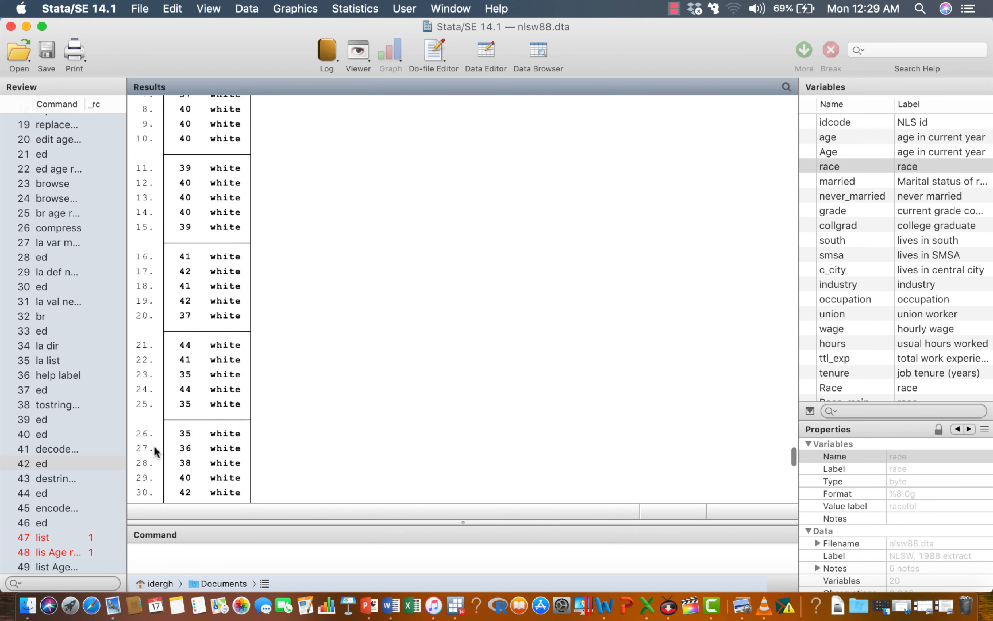
pyautogui.scroll(-10, 156, 451)
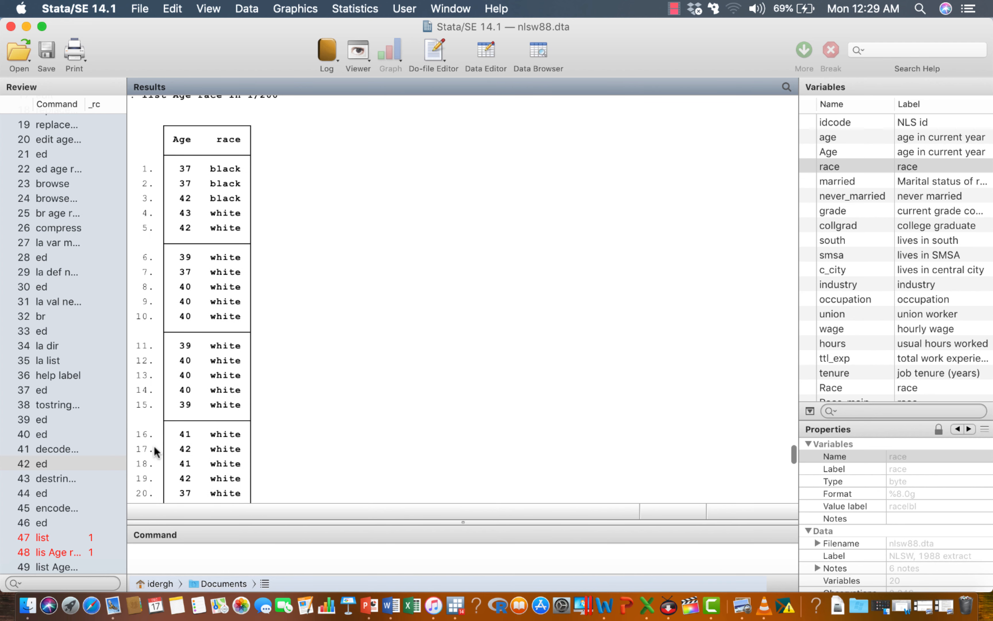
pyautogui.scroll(-3, 155, 451)
pyautogui.scroll(-10, 155, 451)
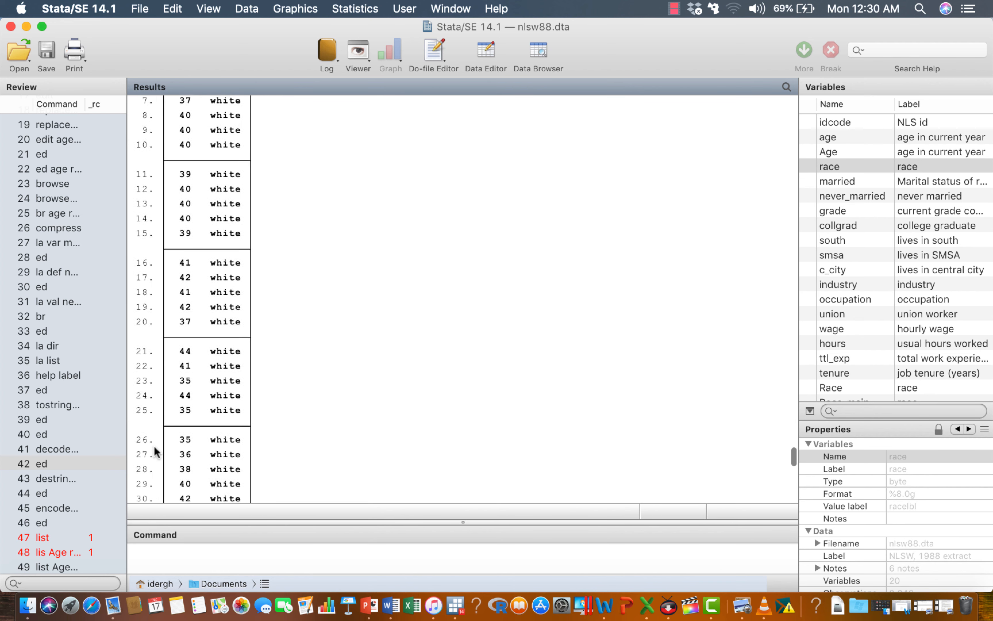
pyautogui.scroll(-10, 154, 445)
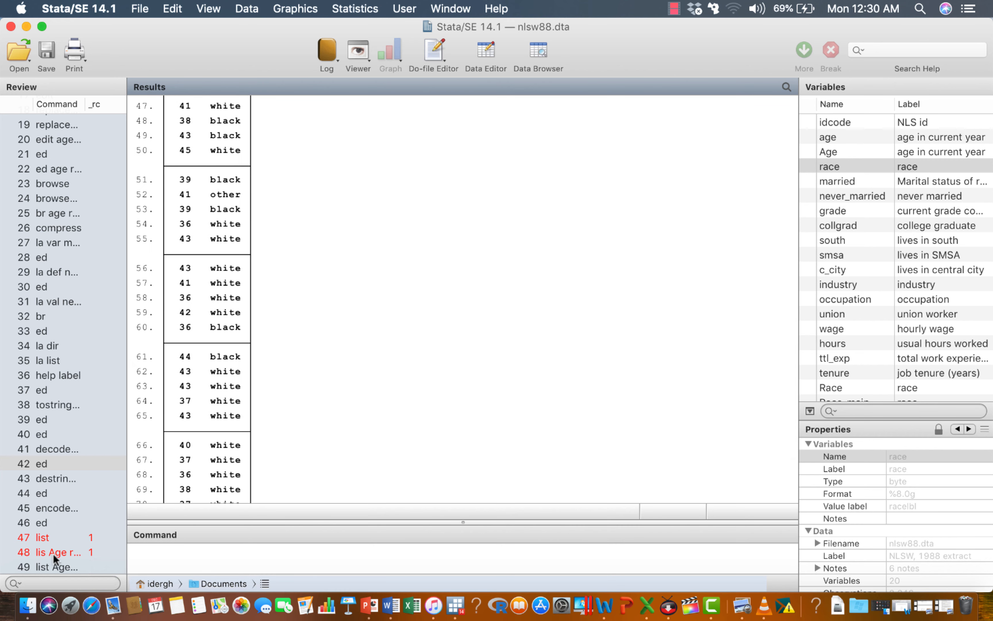
# - List all variables using the shortest abbreviation li and break off the output
pyautogui.click(153, 556)
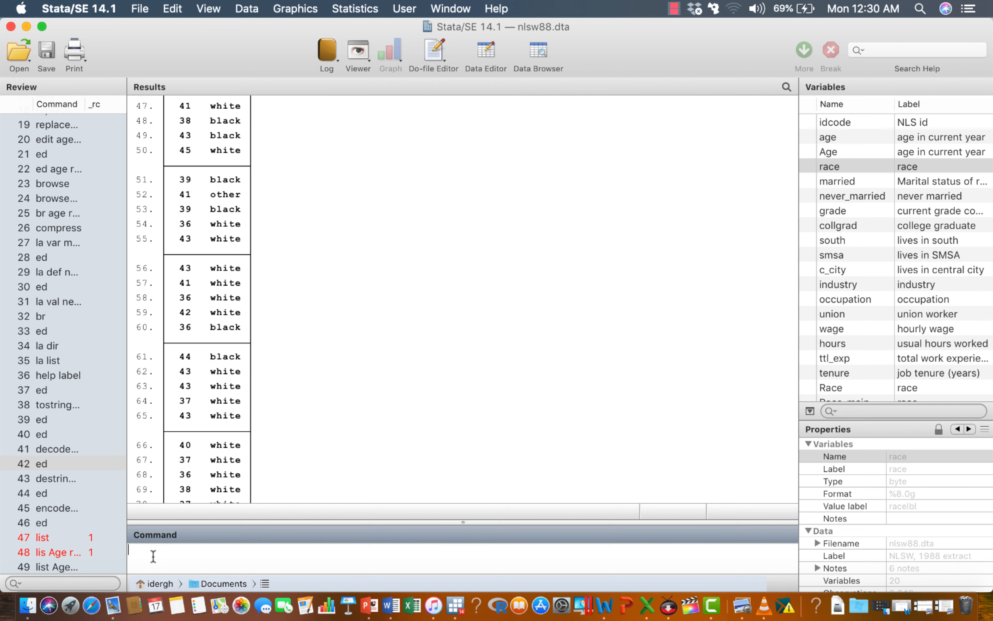
pyautogui.write('li')
pyautogui.press('Return')
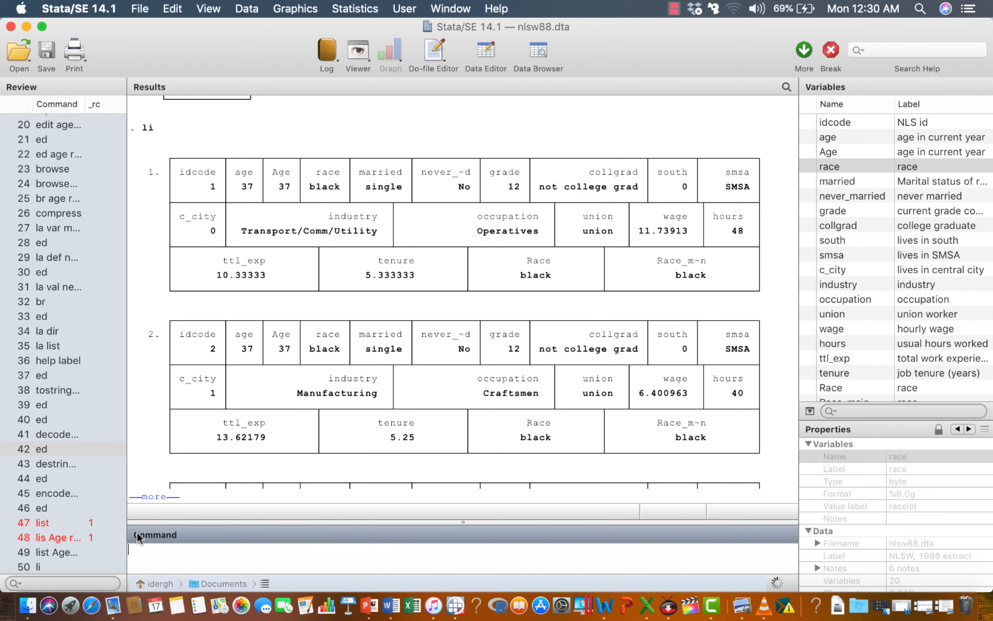
pyautogui.click(831, 50)
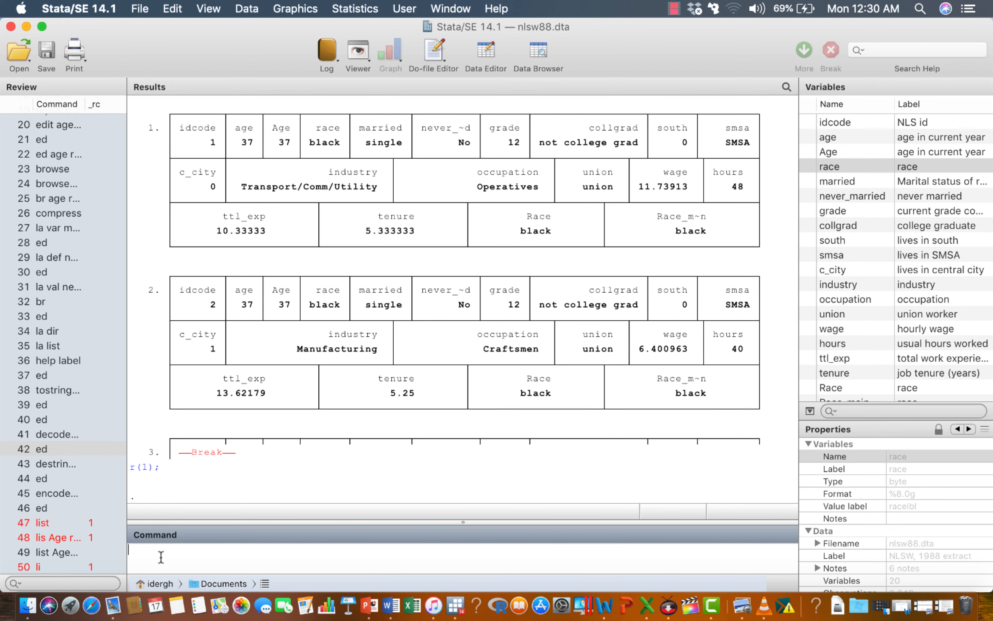
# - List all variables again using the abbreviation lis and break off the output
pyautogui.write('lis')
pyautogui.press('Return')
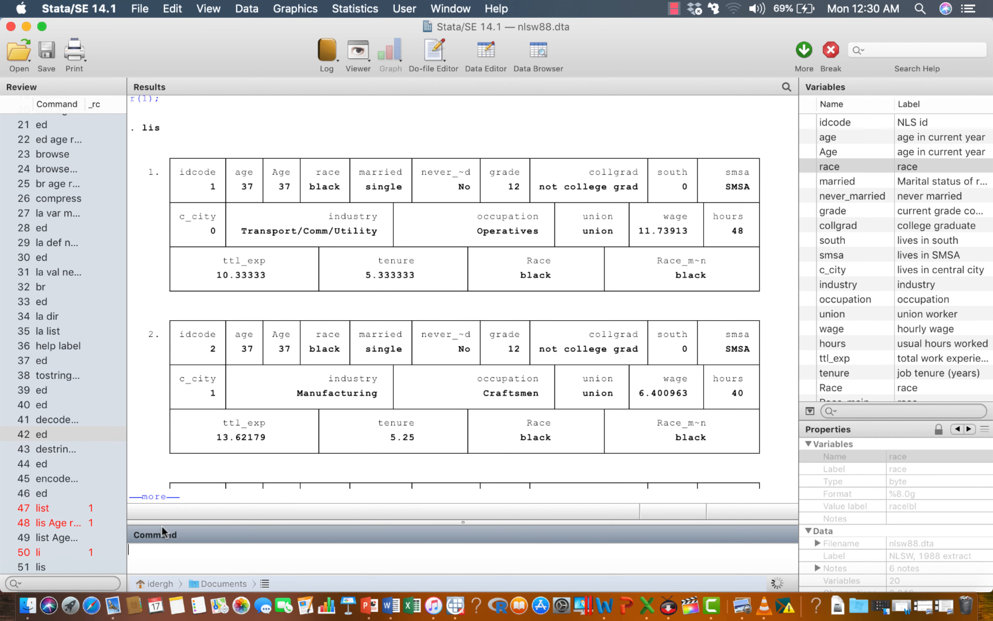
pyautogui.click(830, 52)
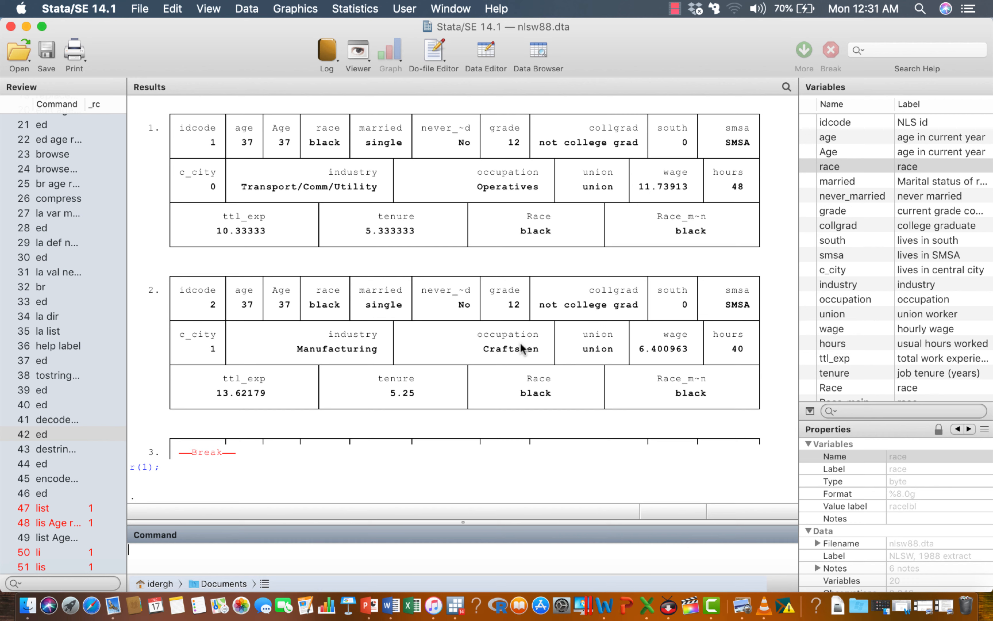
# - Display the dataset's notes by running notes, and the notes of the married variable by running notes married
pyautogui.write('notes')
pyautogui.press('Return')
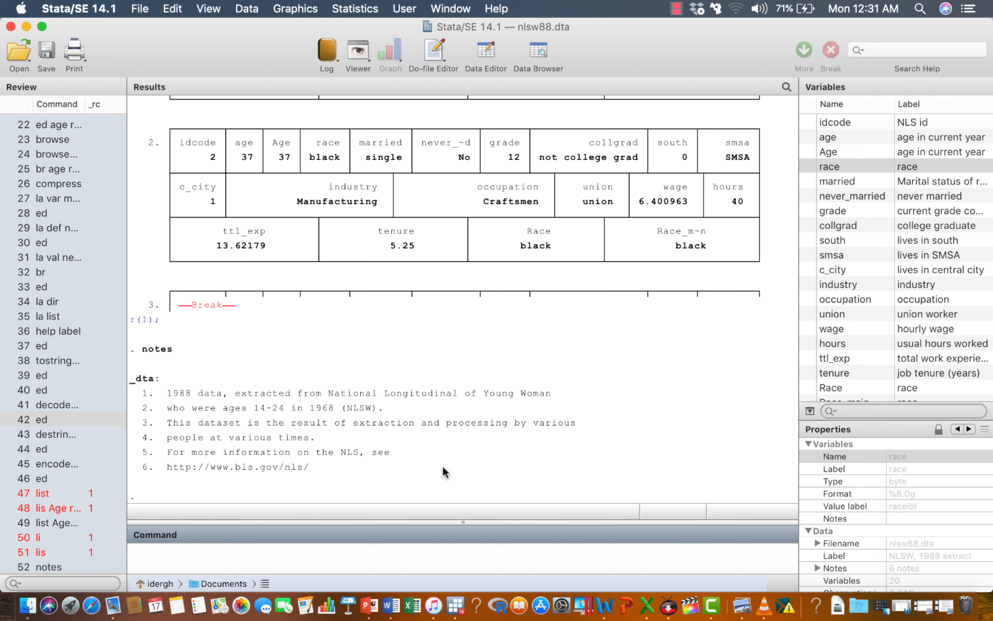
pyautogui.scroll(-1, 893, 290)
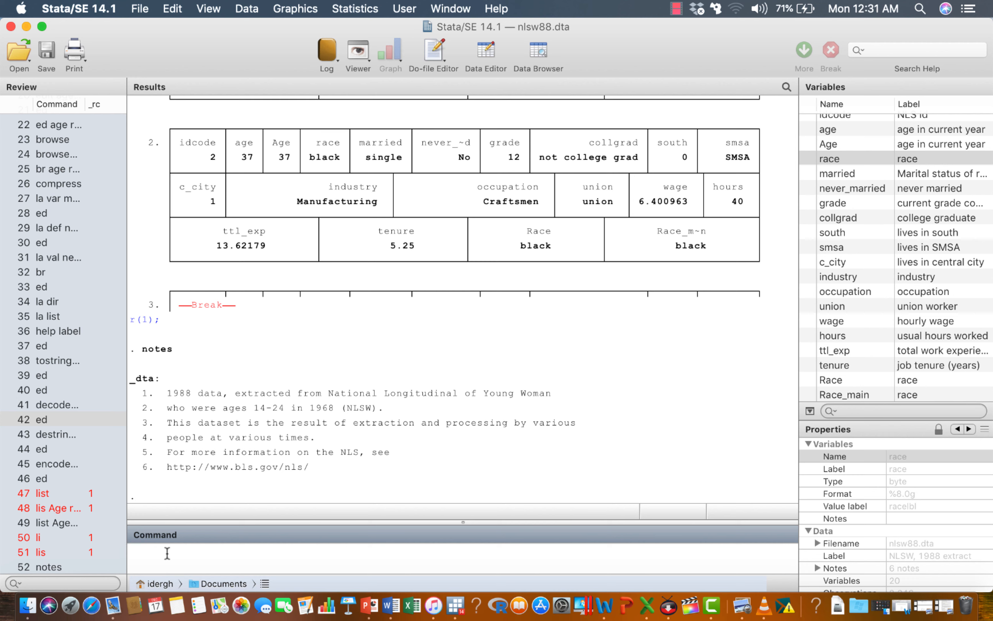
pyautogui.write('notes')
pyautogui.click(806, 174)
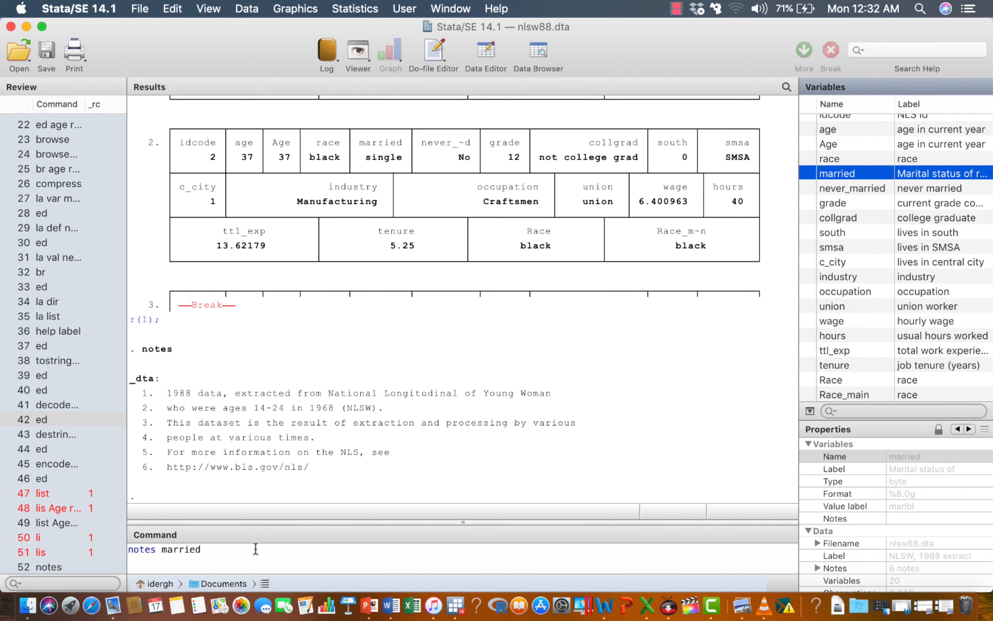
pyautogui.press('Return')
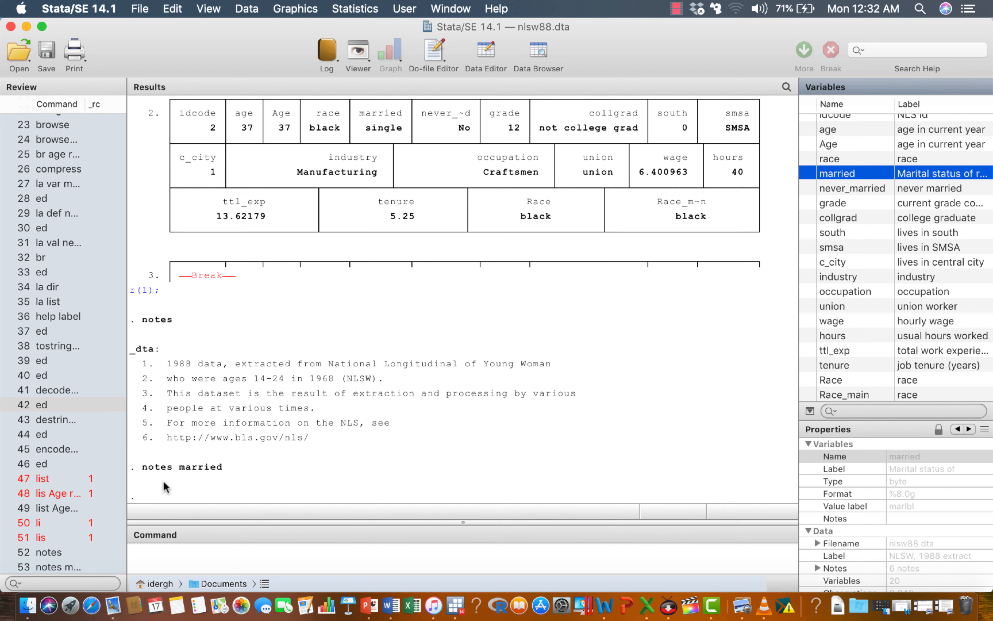
# - Try to install the missings package from SSC by running ssc install missings, replace
pyautogui.click(160, 565)
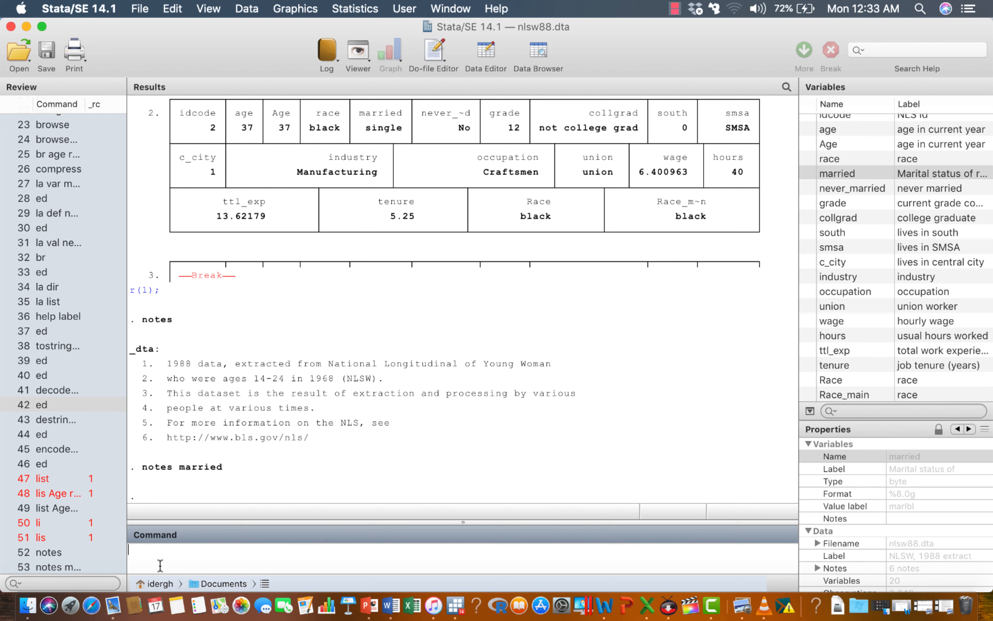
pyautogui.write('ssc install missings, r')
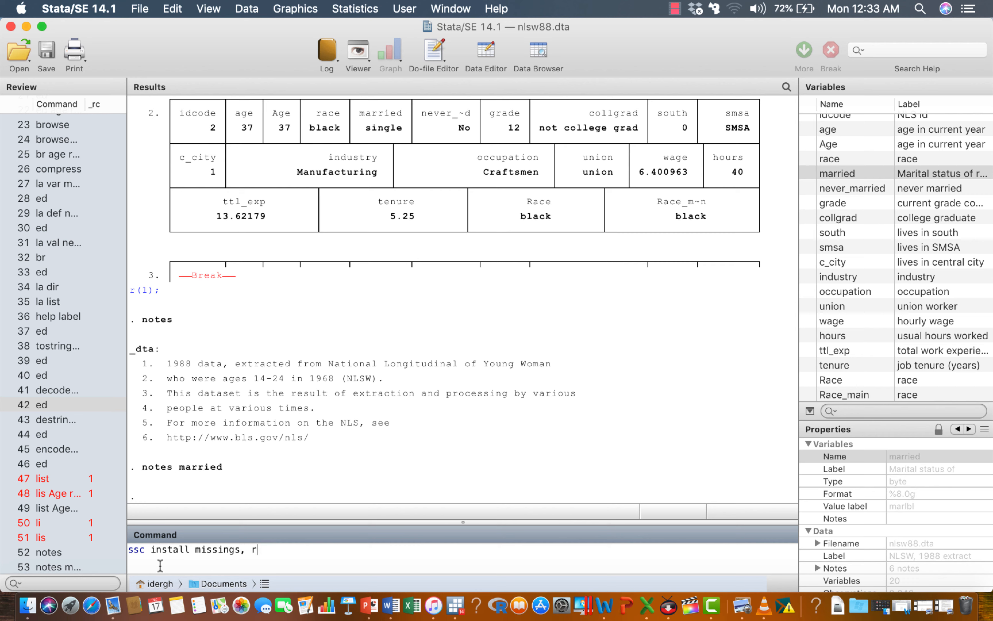
pyautogui.write('eplace')
pyautogui.press('Return')
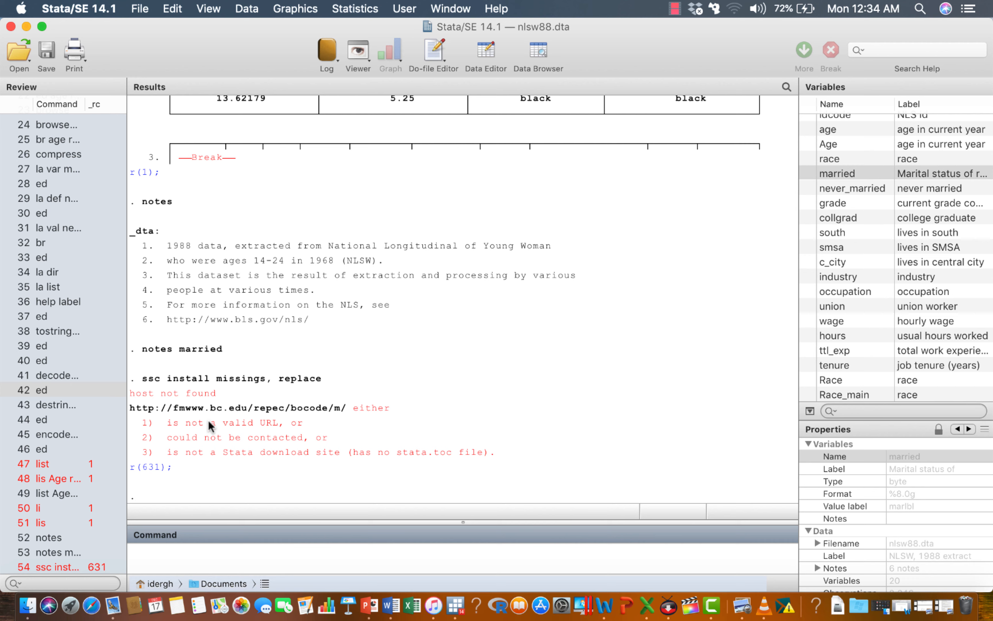
pyautogui.moveTo(130, 408); pyautogui.dragTo(312, 409)
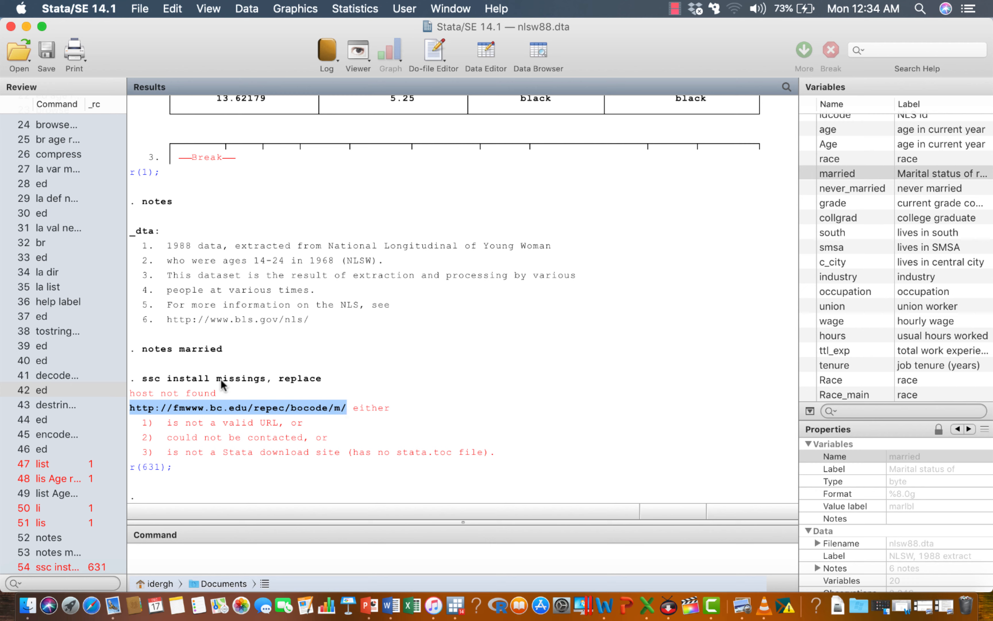
pyautogui.moveTo(217, 378); pyautogui.dragTo(249, 378)
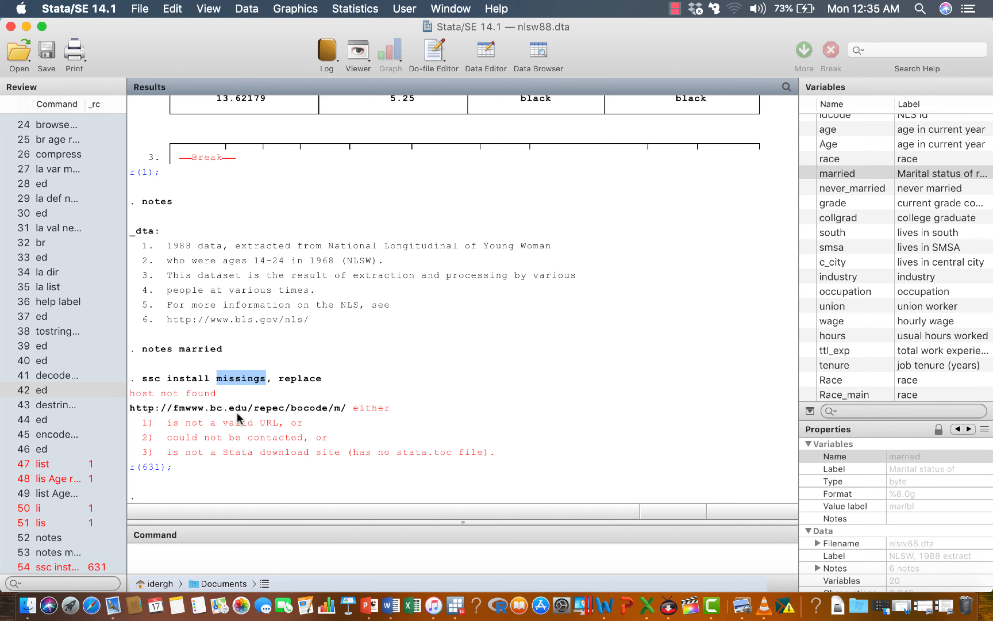
# - Search for the missings package by running findit missings, and close the search results
pyautogui.click(140, 384)
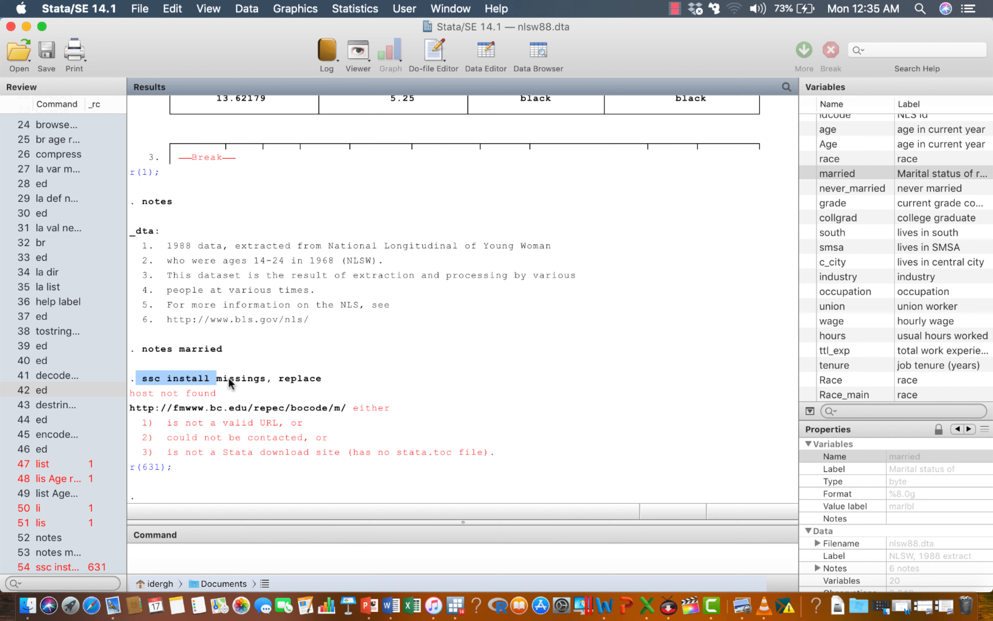
pyautogui.moveTo(228, 377); pyautogui.dragTo(217, 379)
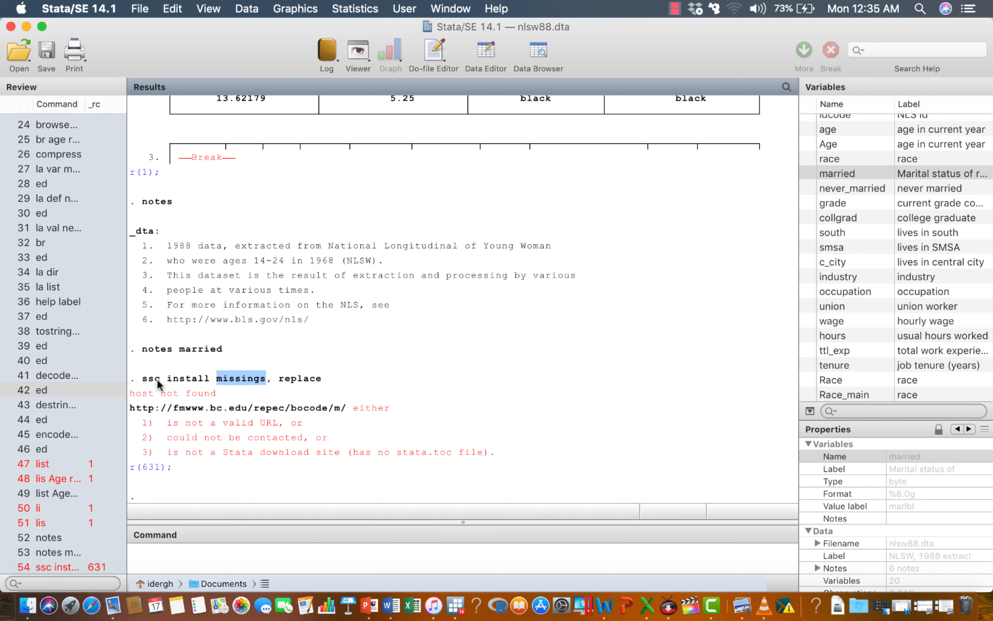
pyautogui.moveTo(137, 378); pyautogui.dragTo(321, 380)
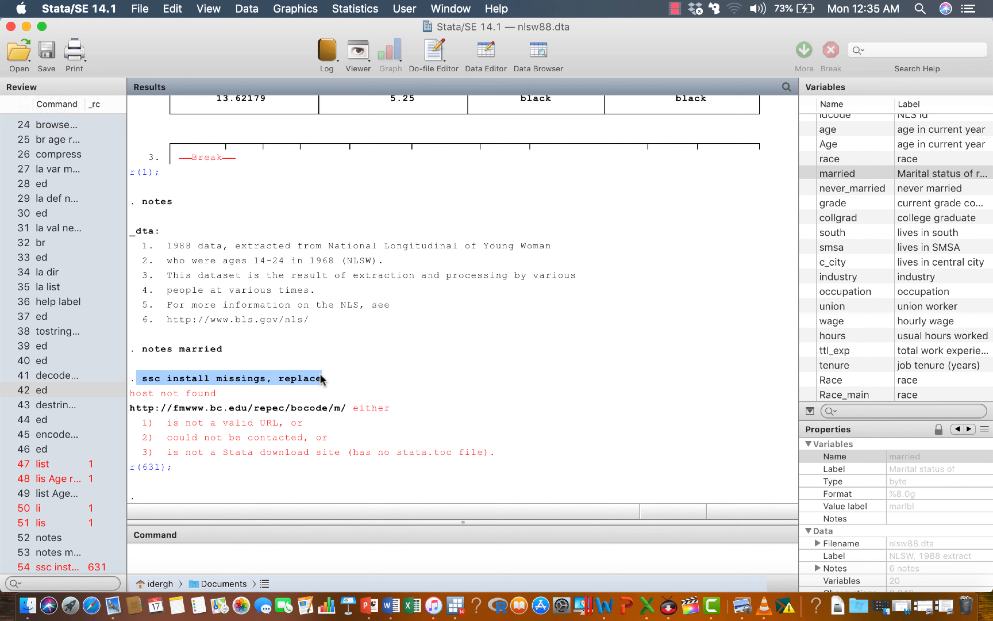
pyautogui.click(201, 569)
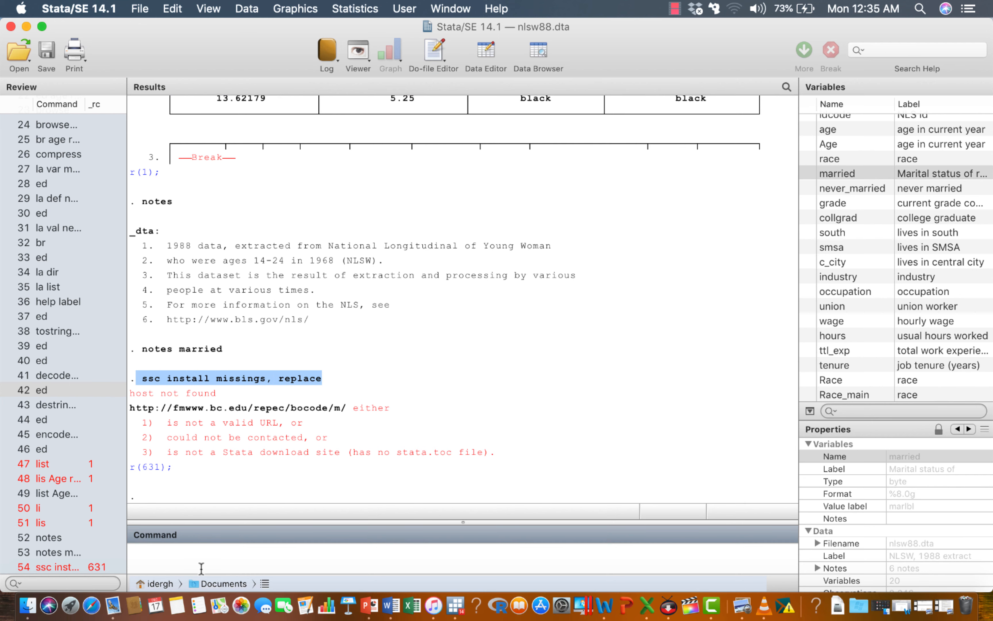
pyautogui.write('findit missings')
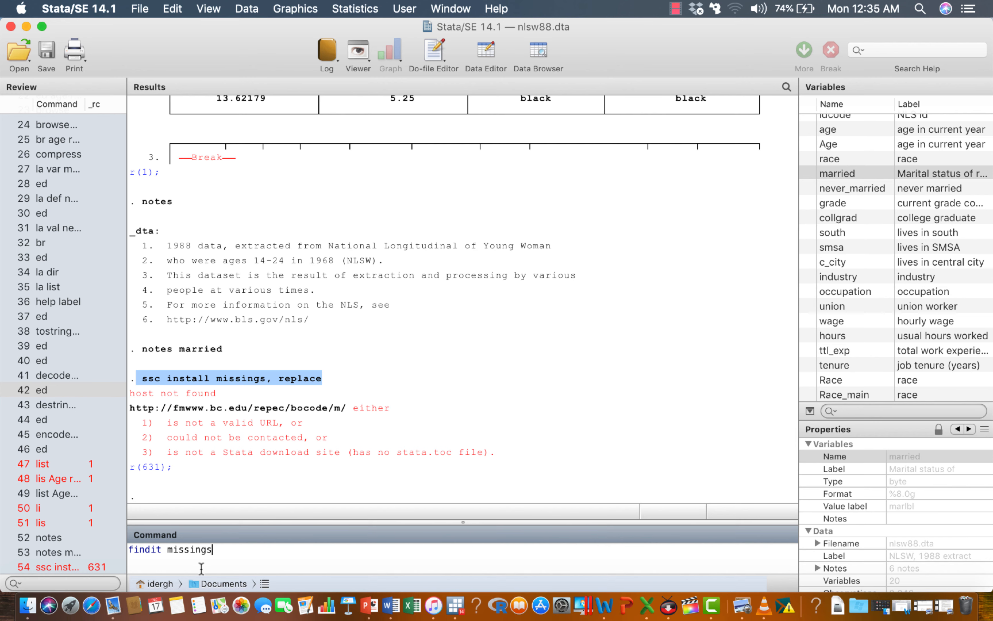
pyautogui.press('Return')
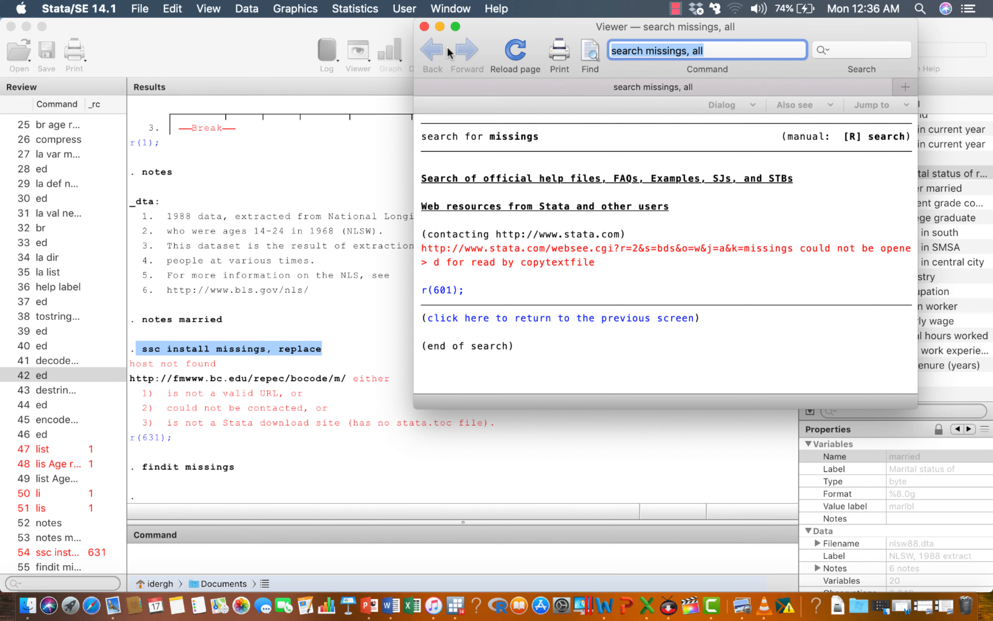
pyautogui.click(424, 27)
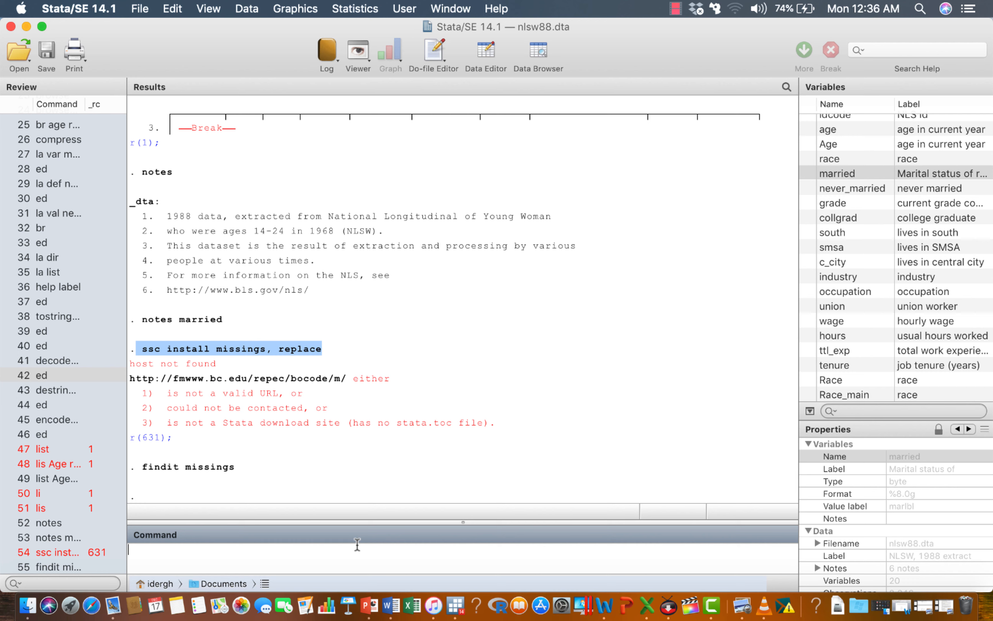
# - Report the missing values of all variables with missings report, and list the observations containing them with missings list
pyautogui.write('missings report')
pyautogui.press('Return')
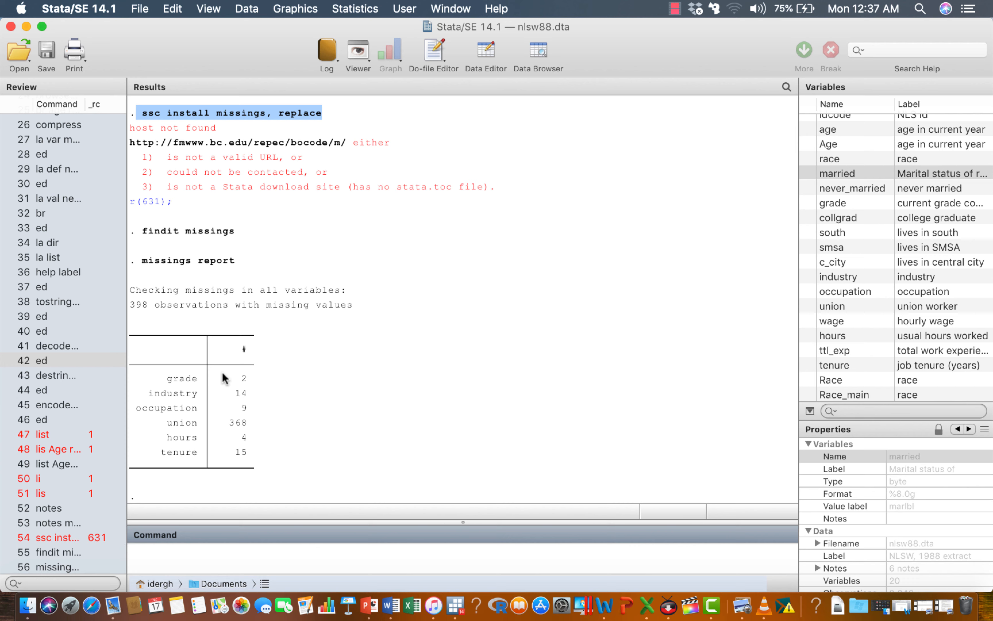
pyautogui.write('missing list')
pyautogui.press('Return')
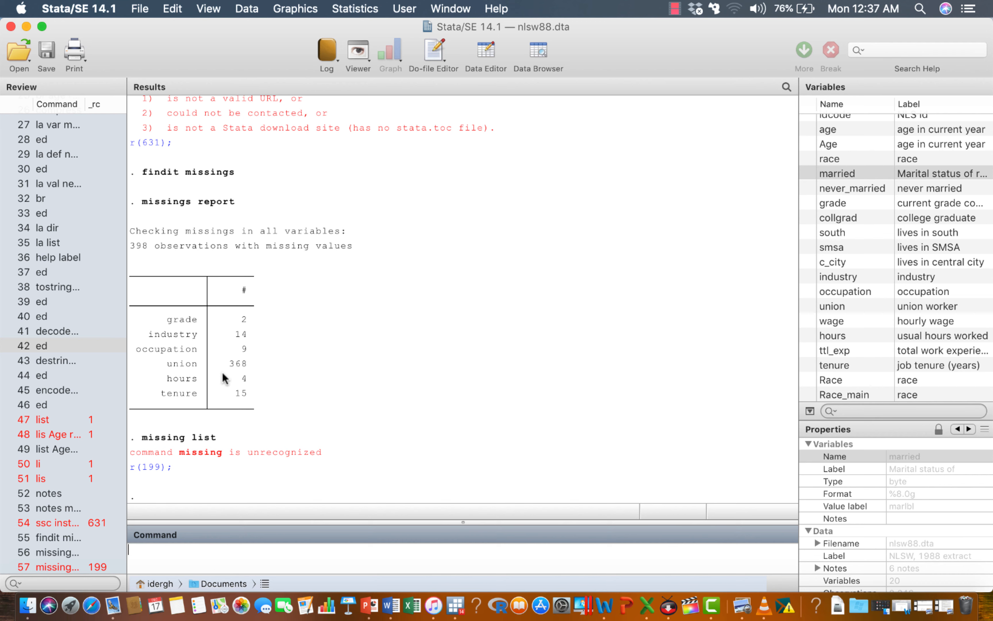
pyautogui.click(62, 567)
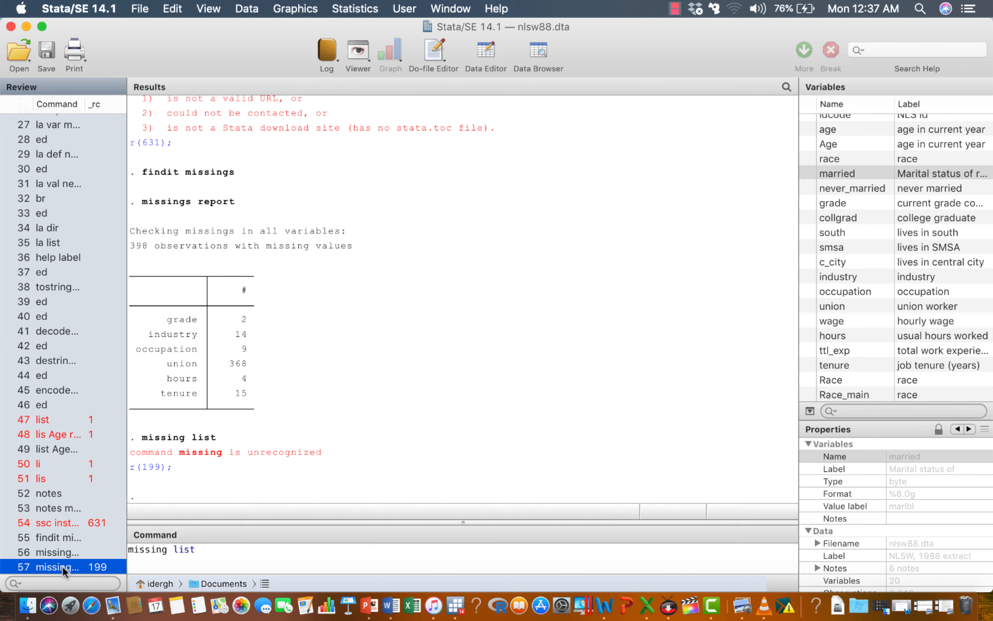
pyautogui.click(169, 549)
pyautogui.write('s')
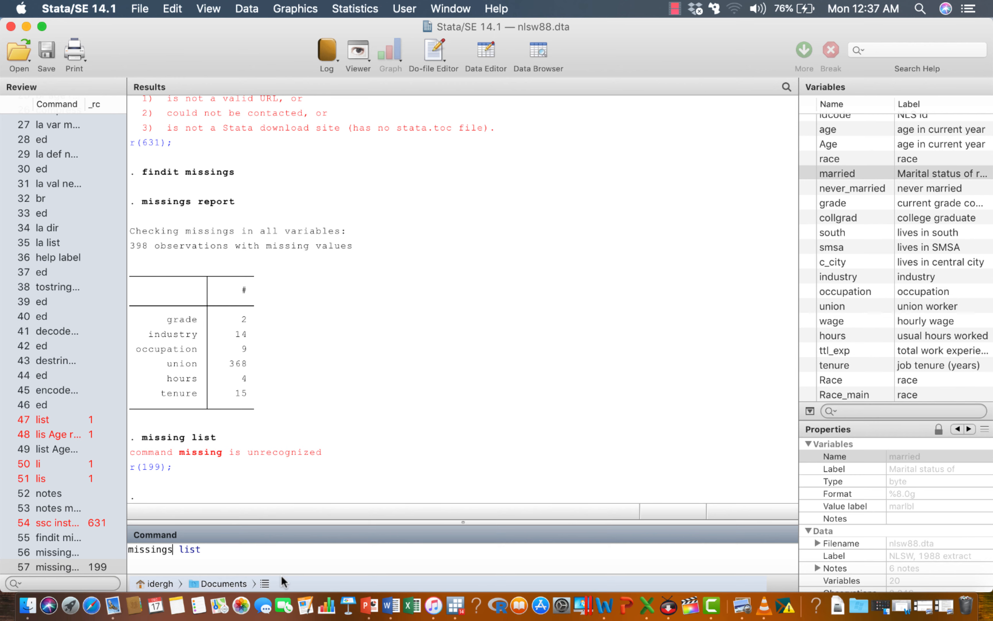
pyautogui.press('Return')
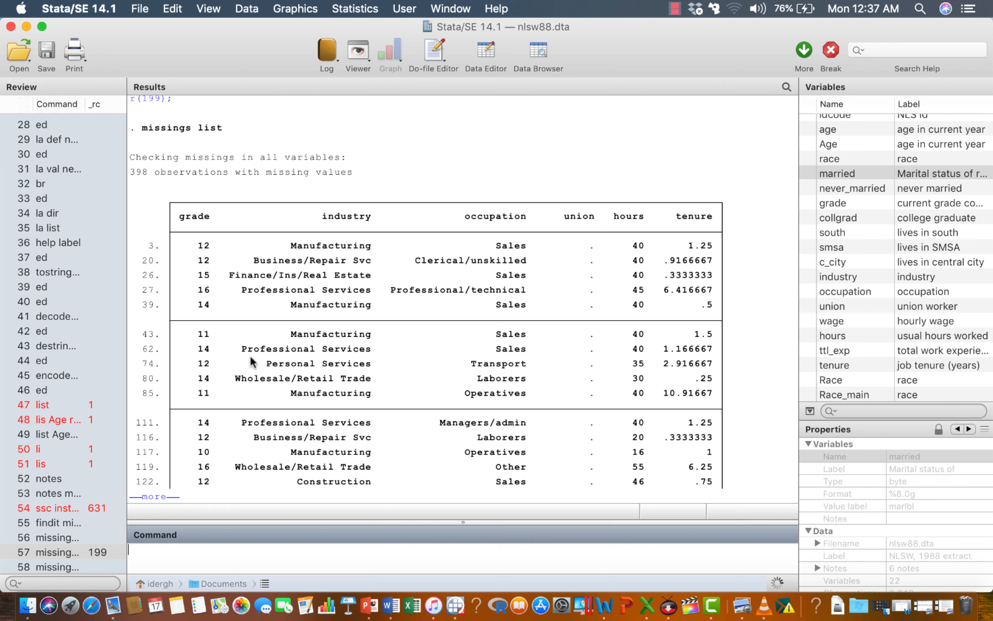
# - Examine the first rows of the missings list output and page forward through more of the listed observations
pyautogui.scroll(3, 219, 172)
pyautogui.scroll(3, 219, 172)
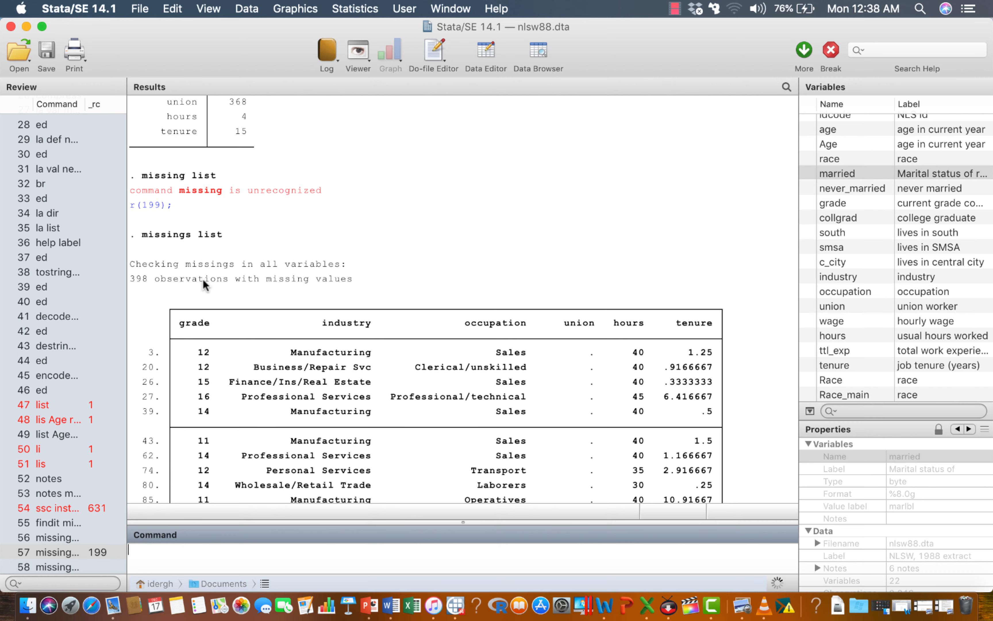
pyautogui.scroll(-5, 203, 284)
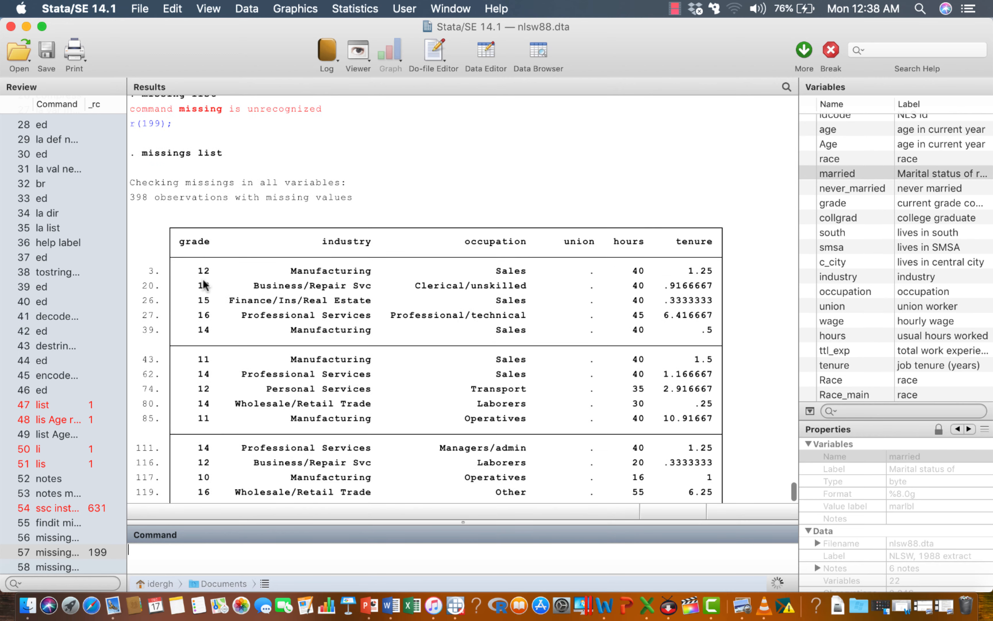
pyautogui.scroll(3, 204, 285)
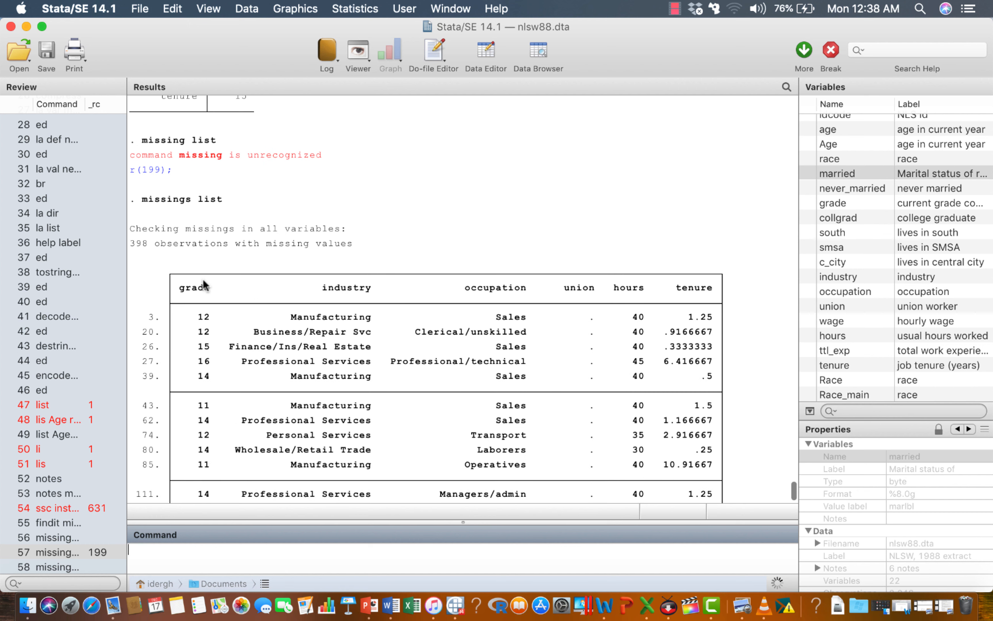
pyautogui.scroll(-3, 203, 284)
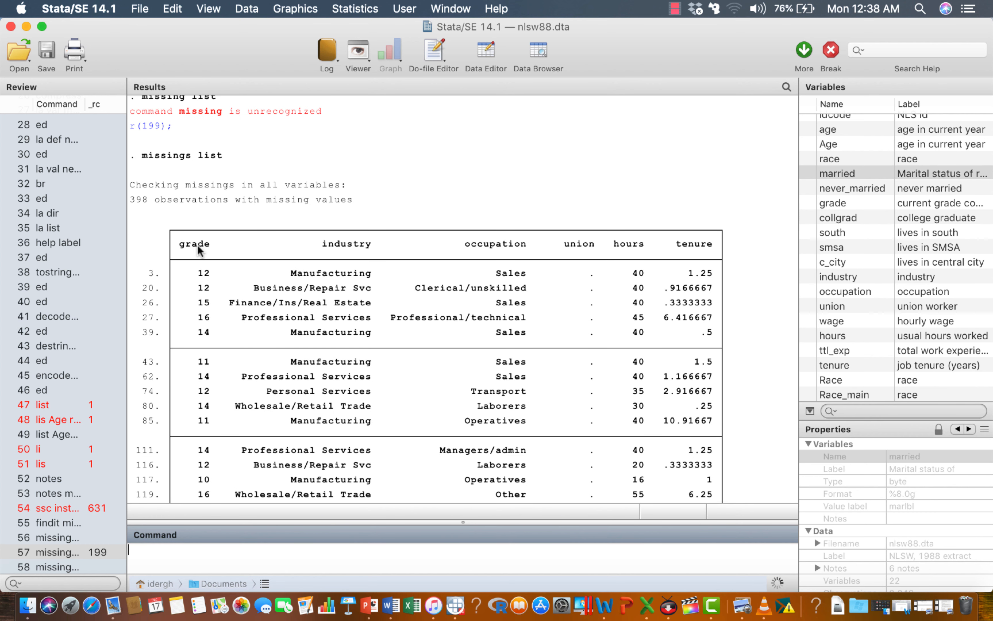
pyautogui.scroll(-2, 225, 257)
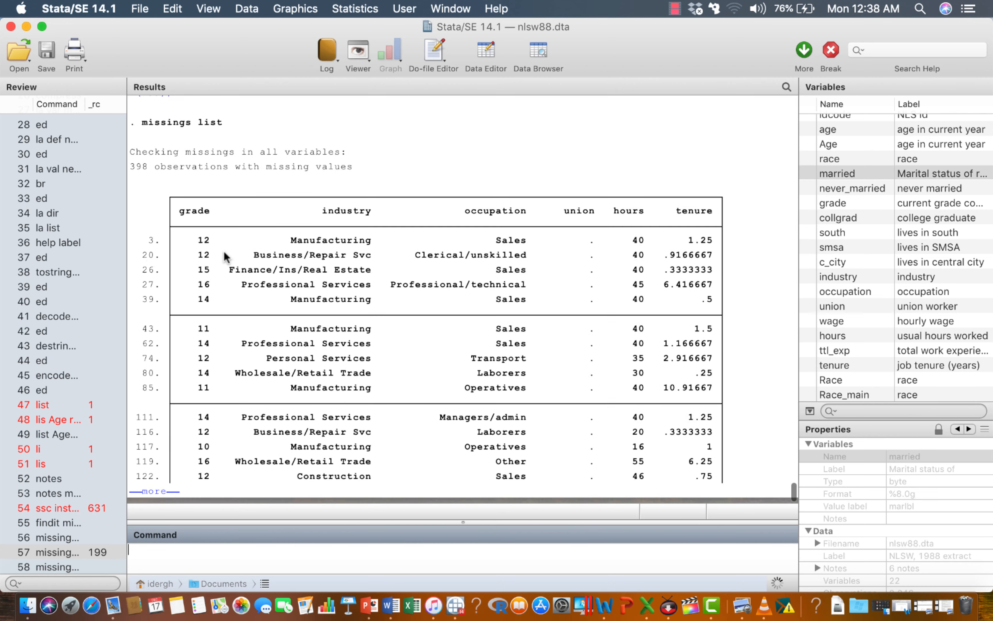
pyautogui.click(156, 496)
pyautogui.click(156, 496)
pyautogui.click(156, 495)
pyautogui.click(157, 496)
pyautogui.click(156, 496)
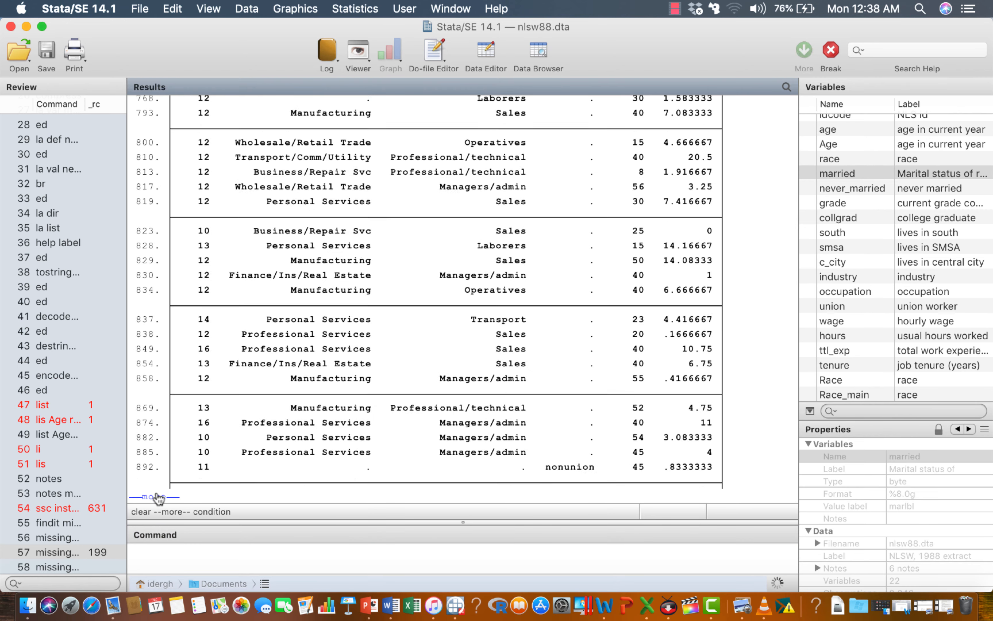
pyautogui.click(157, 496)
pyautogui.click(157, 496)
# - Review the listed observations from the beginning for missing values in grade, industry, occupation, union, hours and tenure
pyautogui.scroll(15, 193, 408)
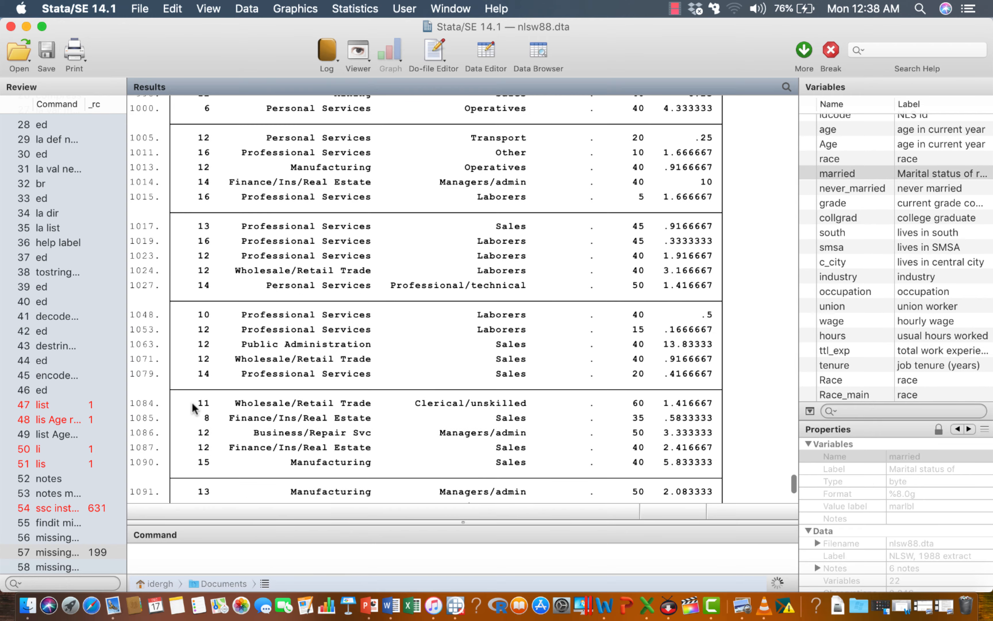
pyautogui.scroll(15, 193, 408)
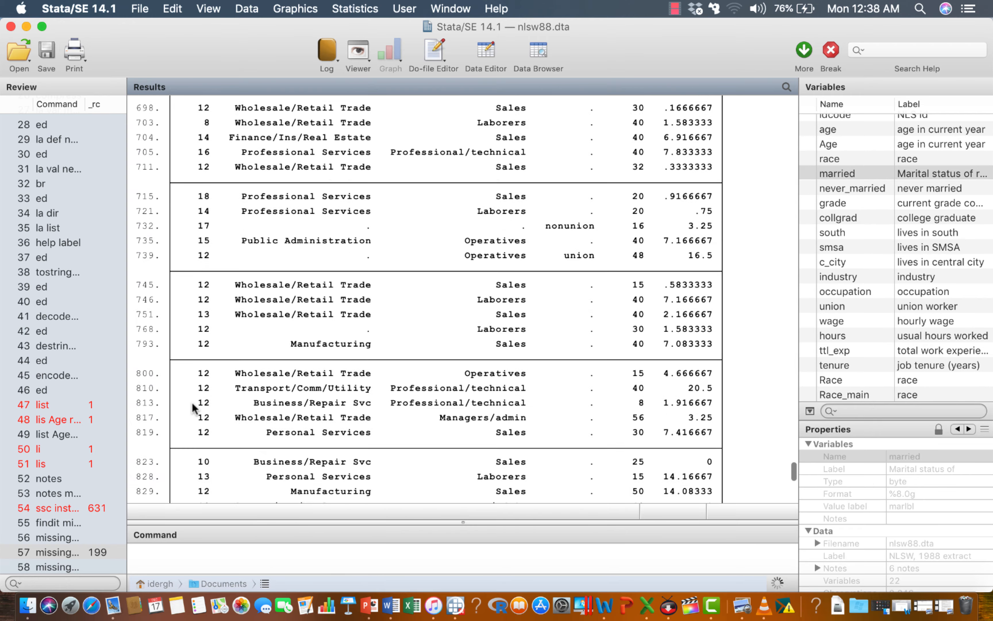
pyautogui.scroll(20, 192, 408)
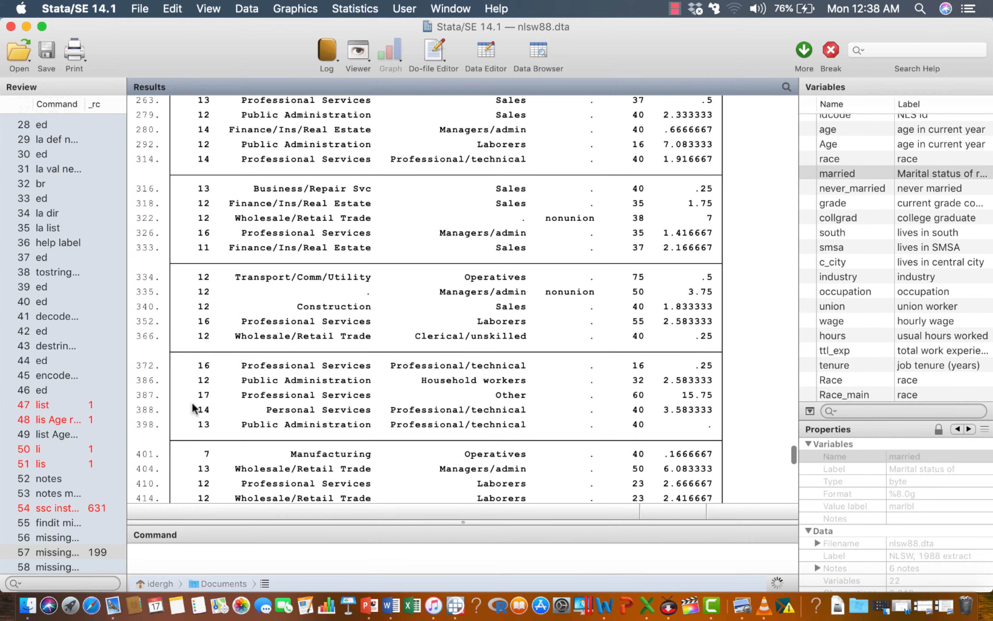
pyautogui.scroll(10, 192, 407)
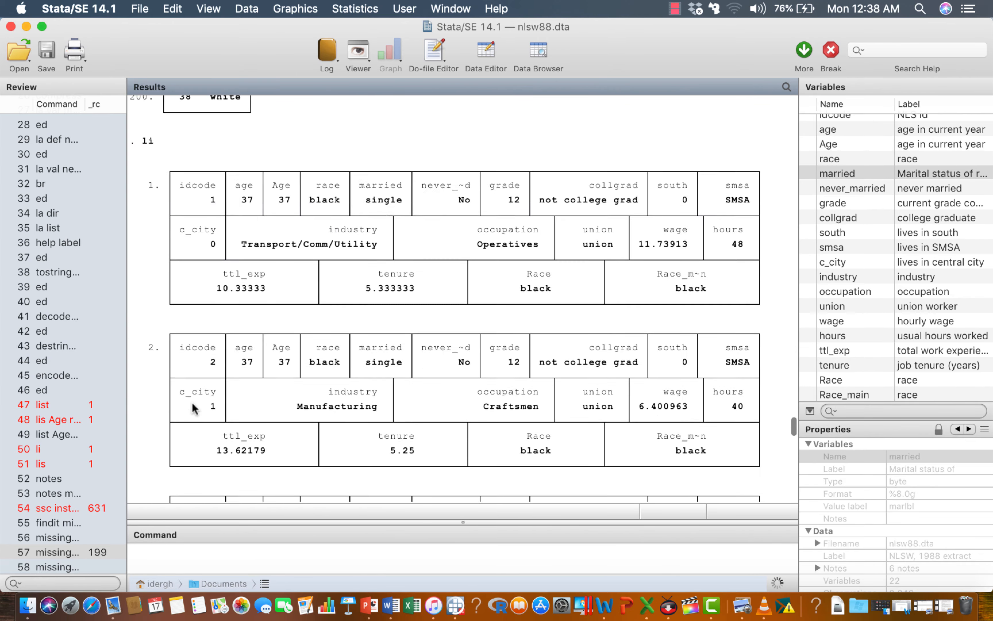
pyautogui.scroll(-20, 193, 408)
pyautogui.scroll(5, 192, 409)
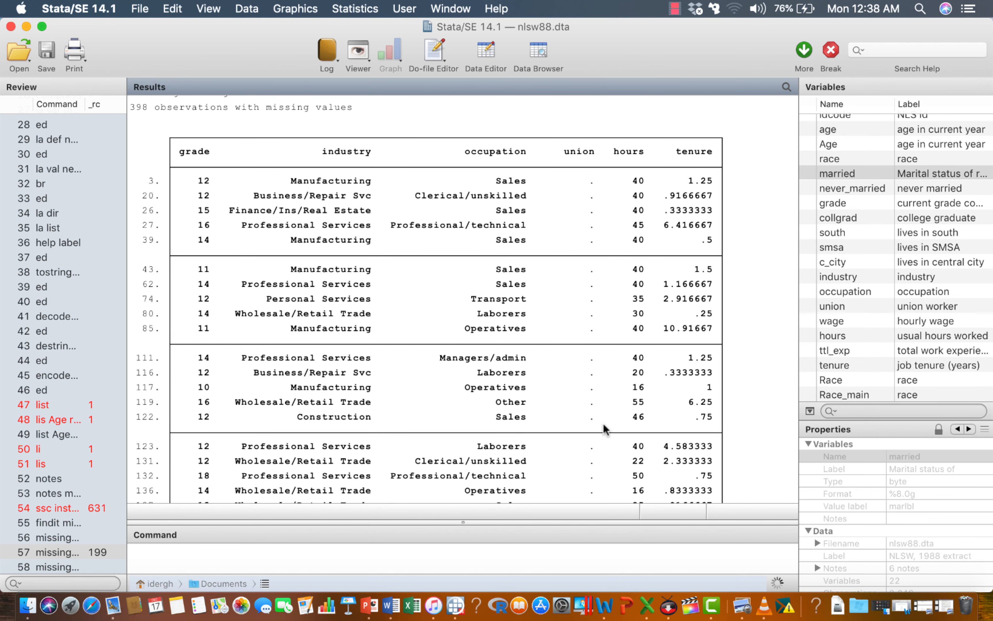
pyautogui.scroll(-5, 603, 425)
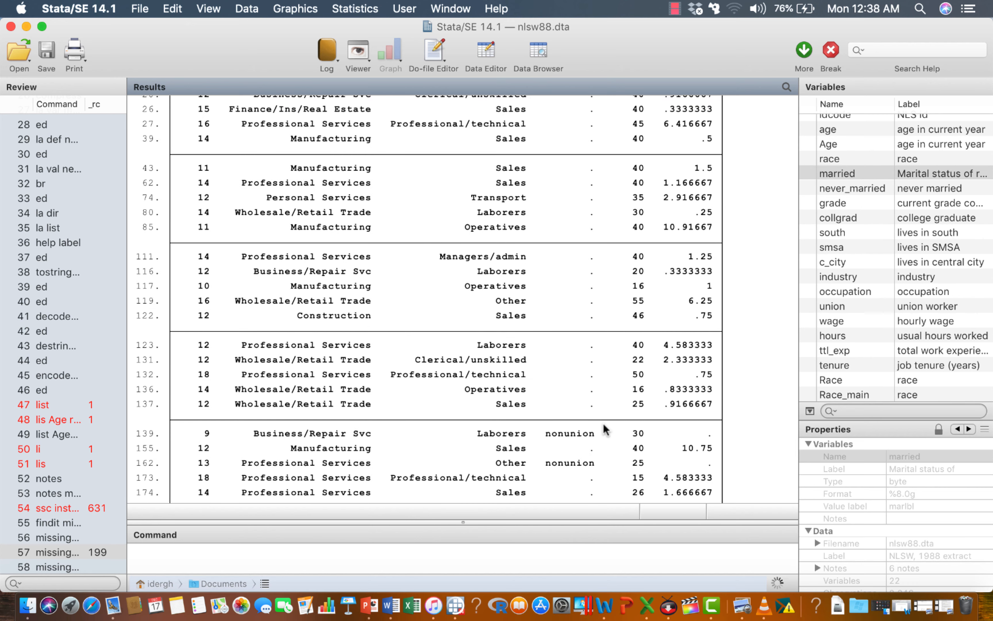
pyautogui.scroll(-15, 603, 424)
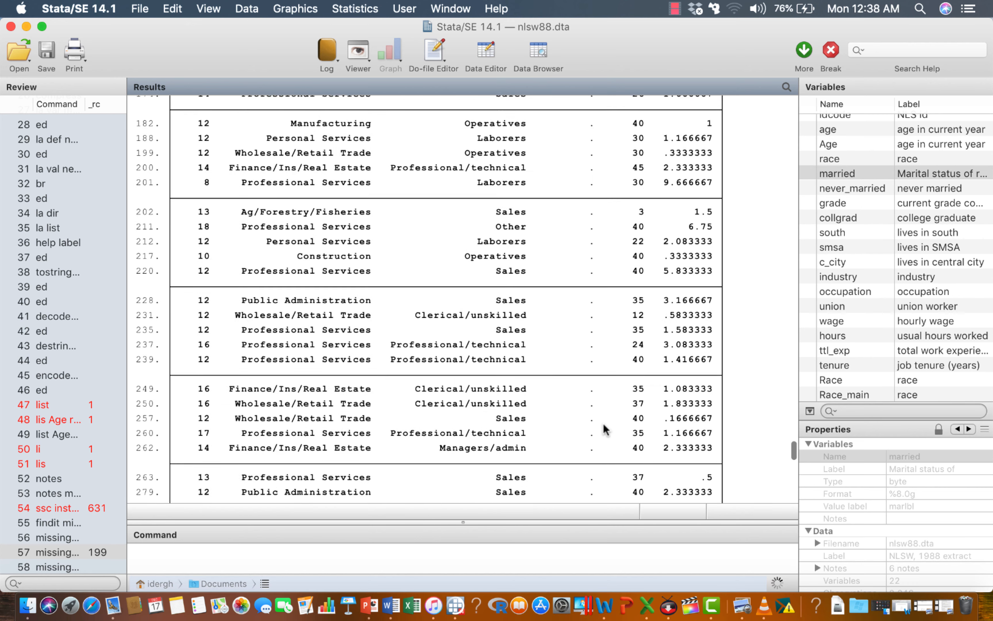
pyautogui.scroll(-20, 603, 425)
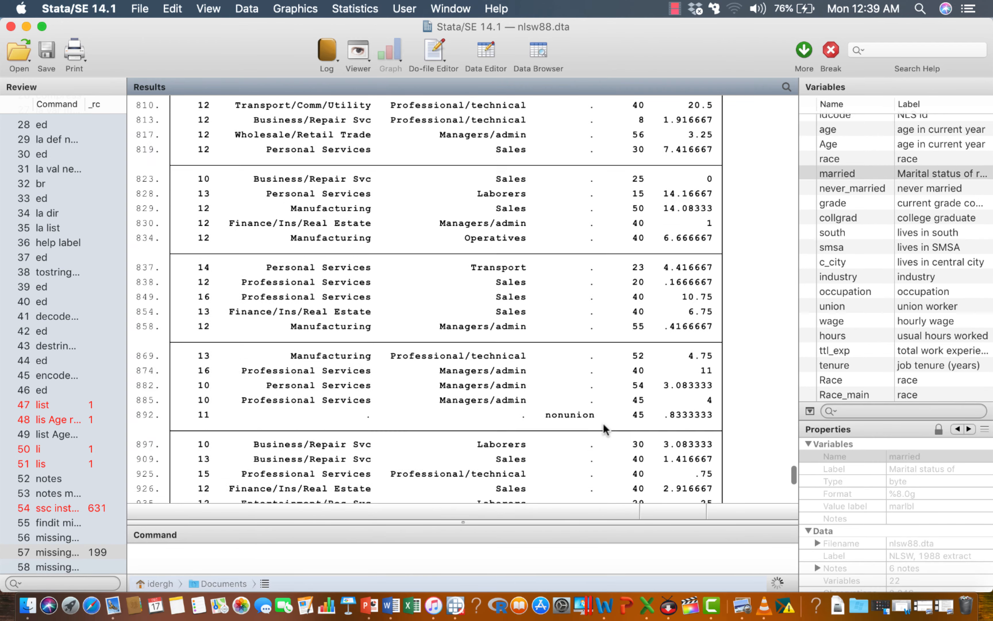
pyautogui.scroll(-20, 604, 429)
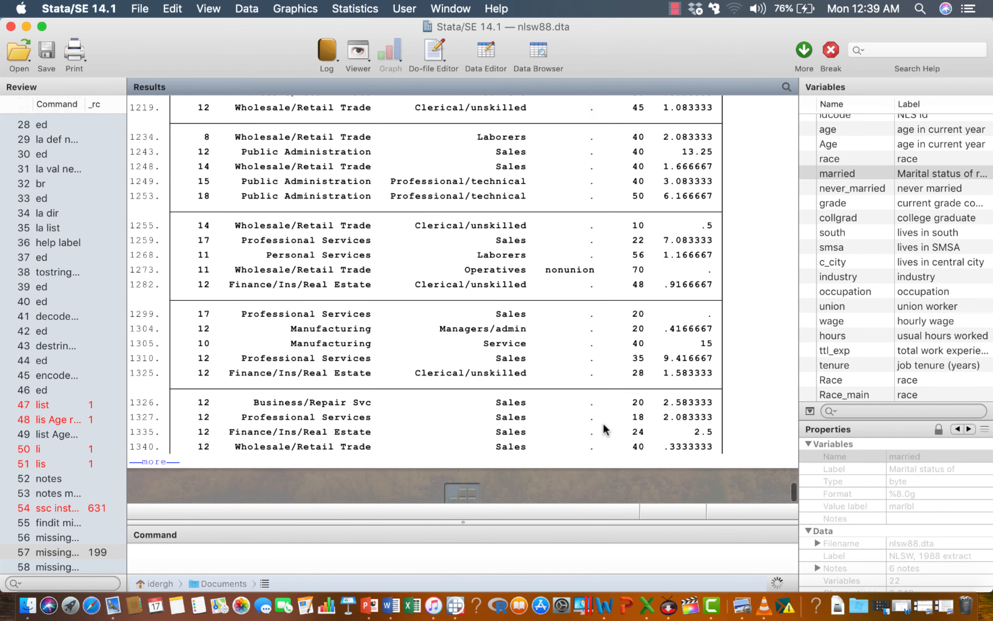
# - Page further through the remaining observations of the missings list output and break off the listing
pyautogui.click(160, 498)
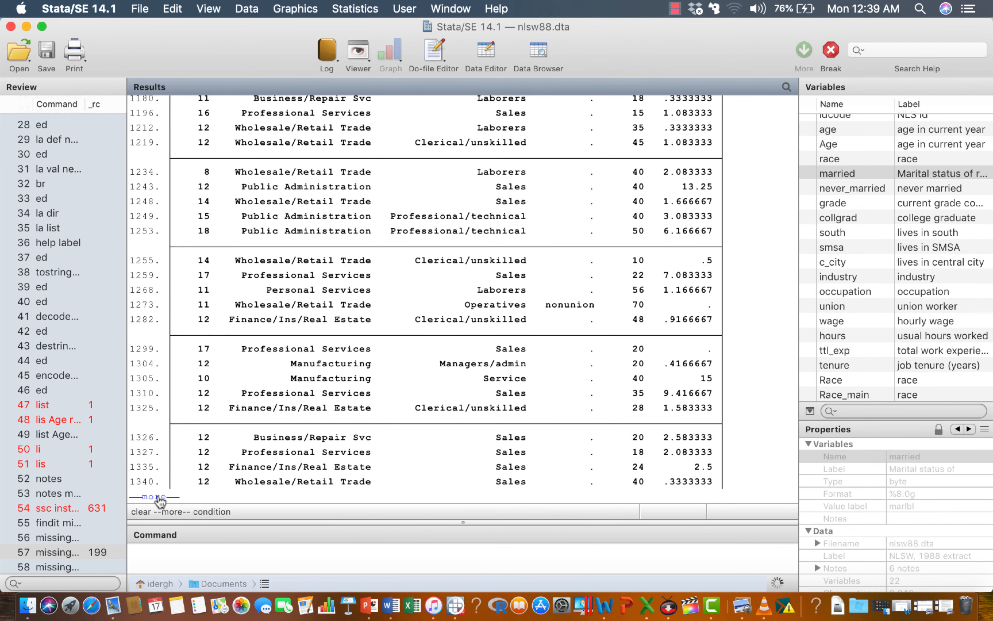
pyautogui.click(159, 497)
pyautogui.click(159, 497)
pyautogui.click(159, 497)
pyautogui.click(158, 497)
pyautogui.click(159, 498)
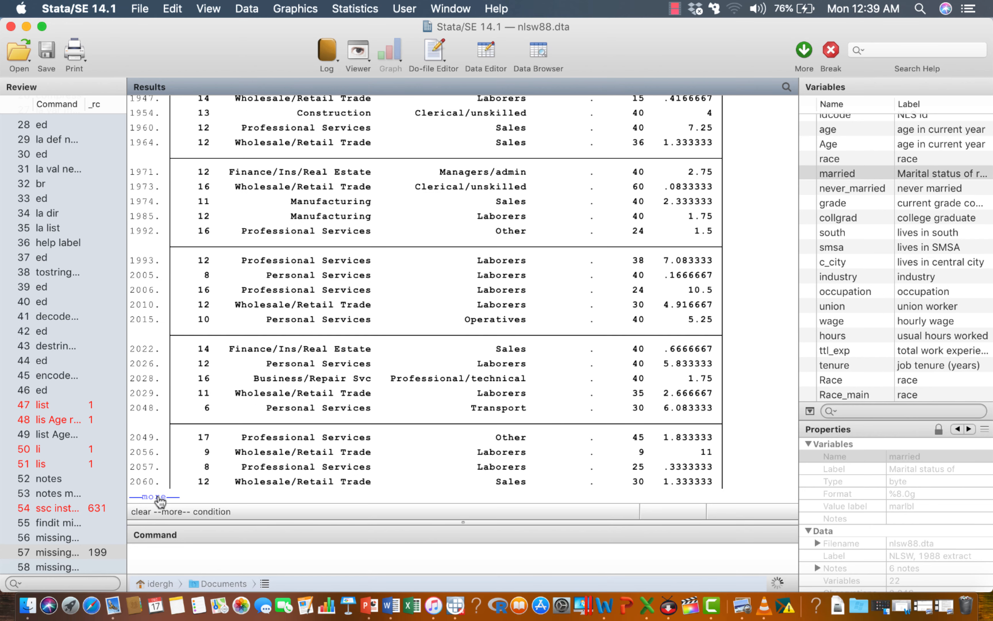
pyautogui.click(830, 51)
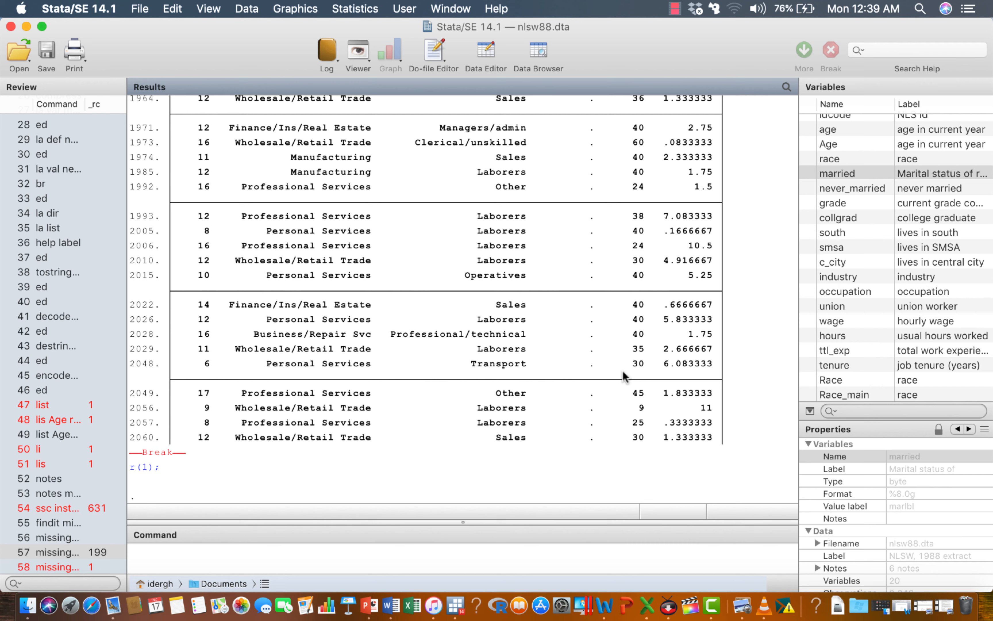
# - Tabulate the observations by their number of missing values by running missings tab
pyautogui.write('missi')
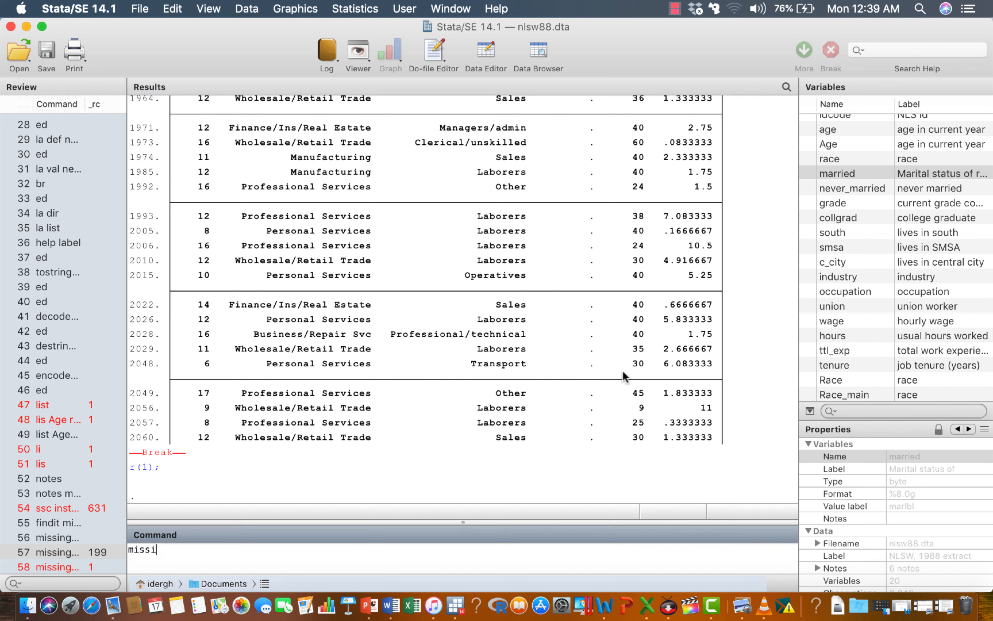
pyautogui.write('ngs tab')
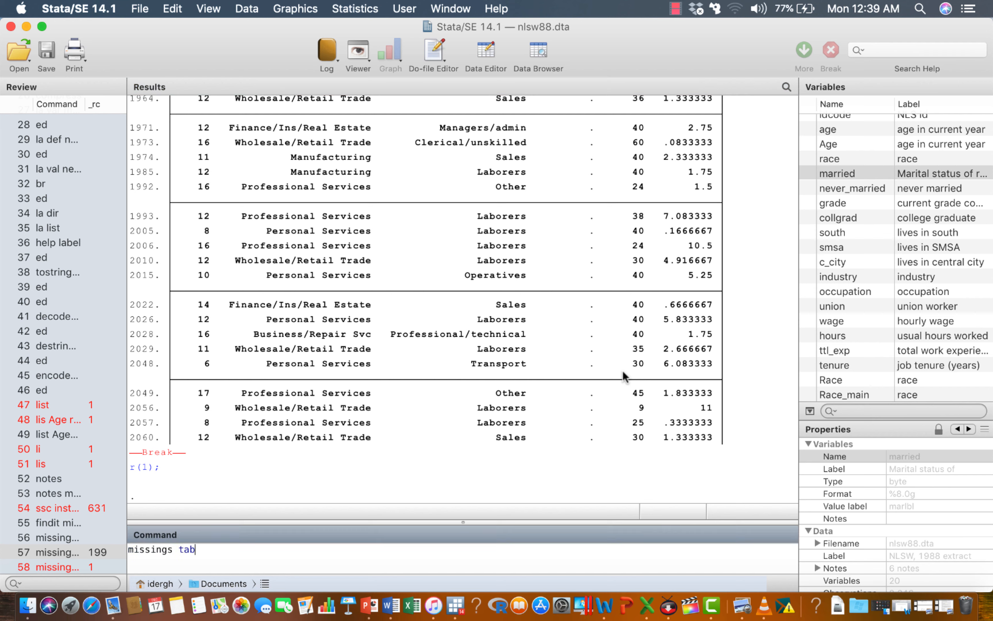
pyautogui.press('Return')
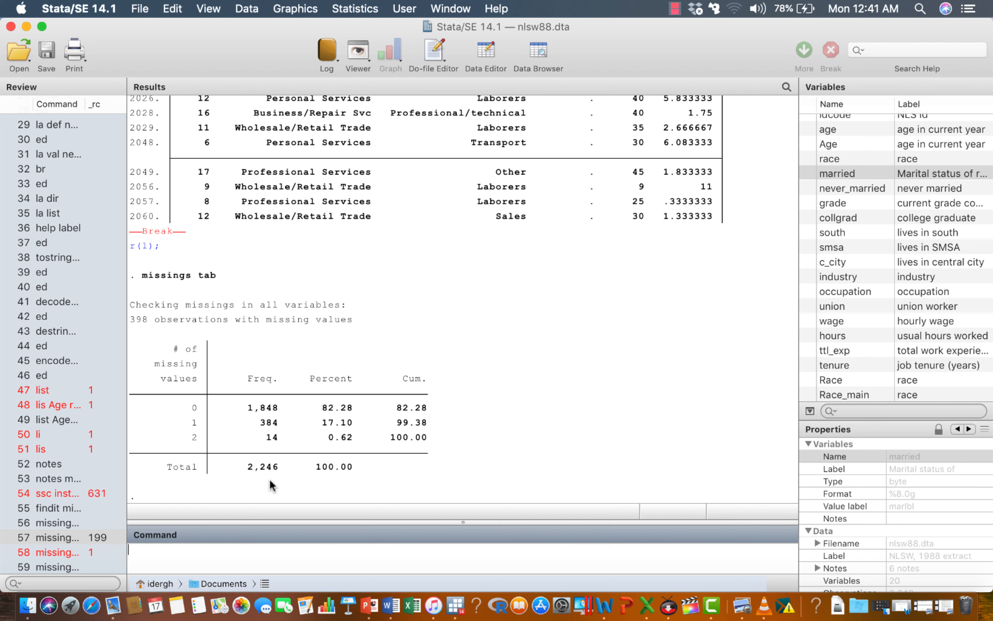
# - Generate a variable miss holding each observation's number of missing values by running missings tag, gen(miss)
pyautogui.write('missings tag, gen(miss')
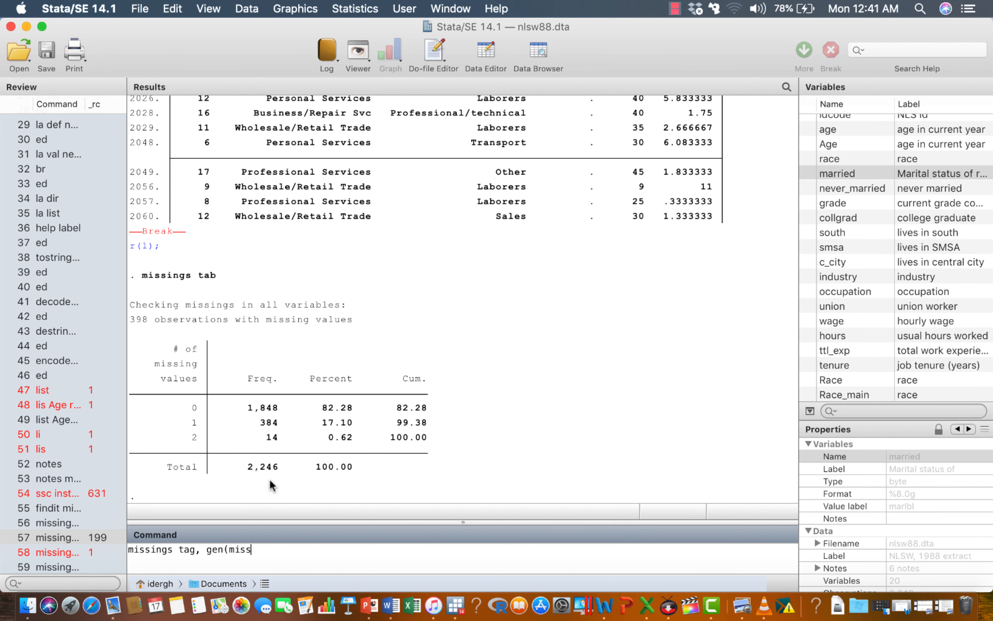
pyautogui.write(')')
pyautogui.press('Return')
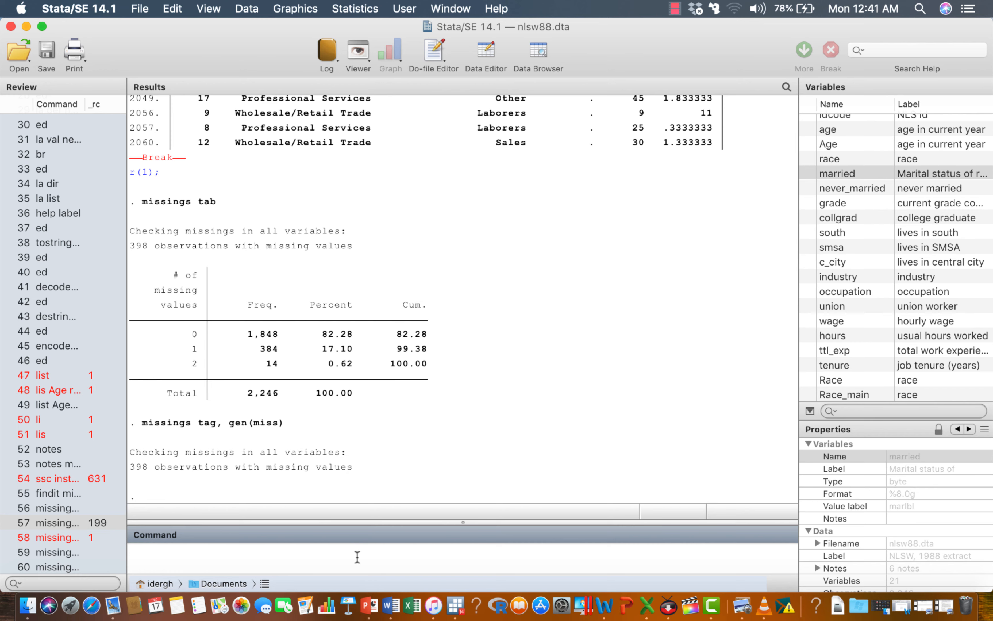
# - Open only the variable miss in the Data Editor, inspect observations 3 and 20, and close the editor
pyautogui.write('ed miss')
pyautogui.press('Return')
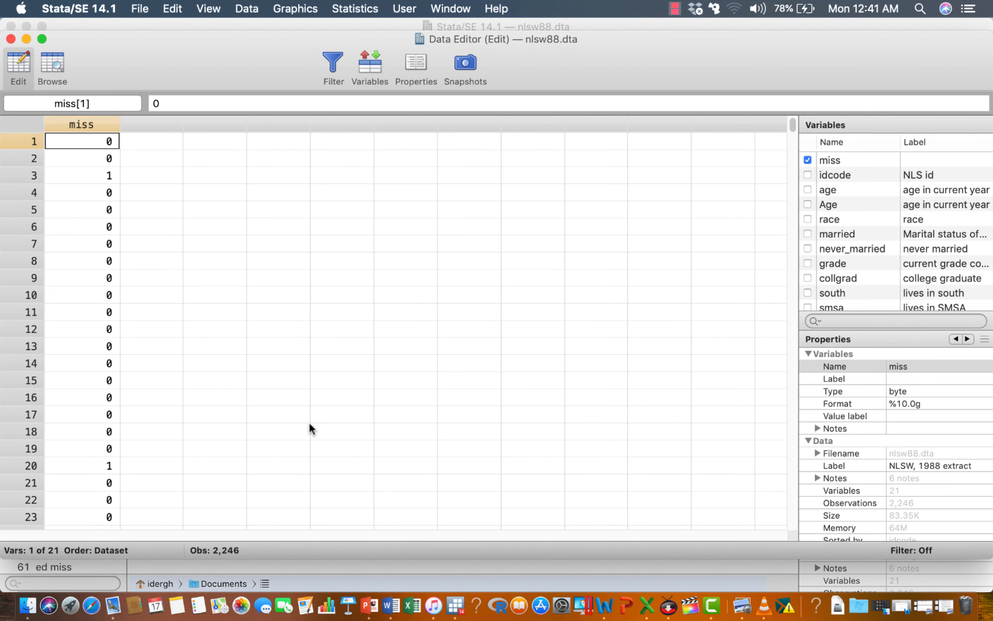
pyautogui.scroll(-3, 152, 287)
pyautogui.scroll(3, 153, 288)
pyautogui.click(36, 178)
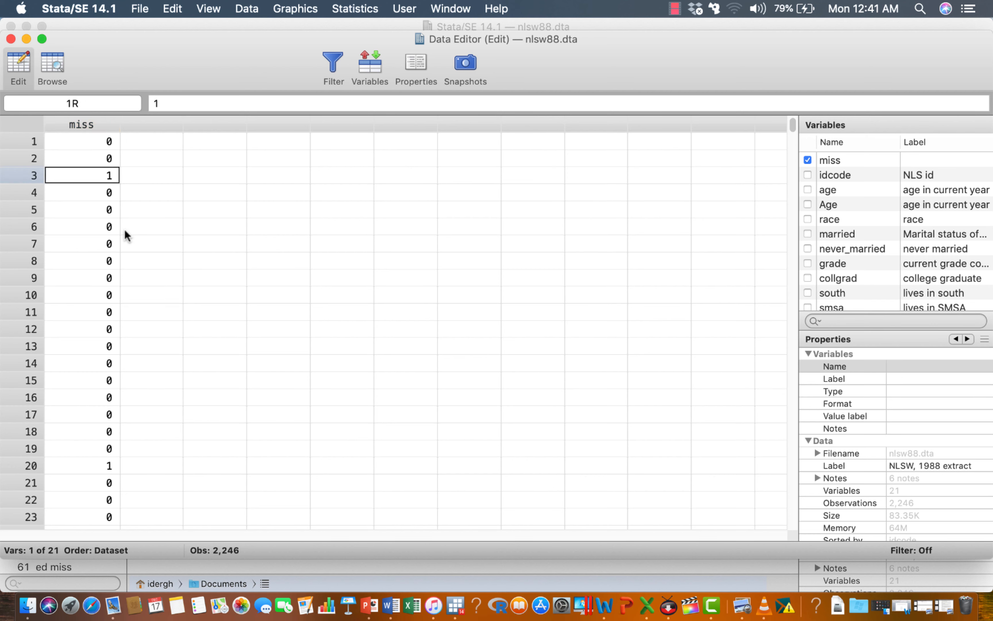
pyautogui.scroll(-3, 98, 177)
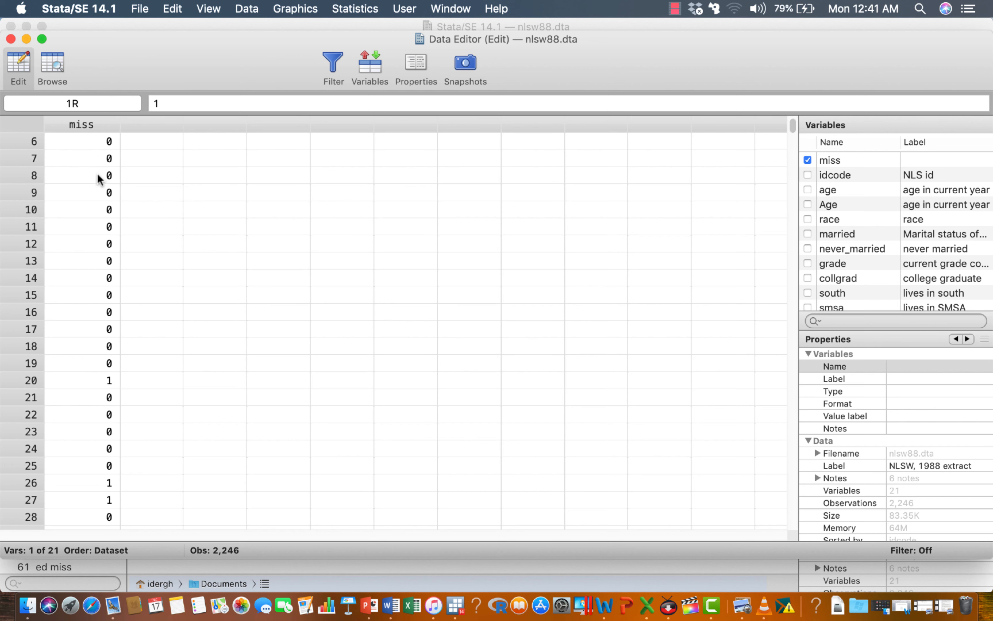
pyautogui.click(32, 295)
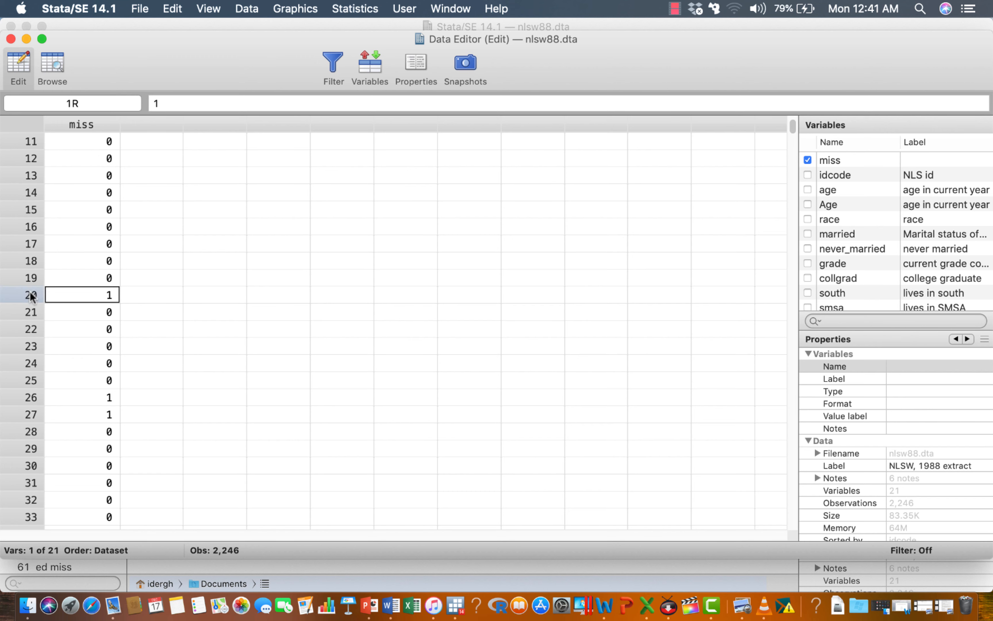
pyautogui.click(111, 261)
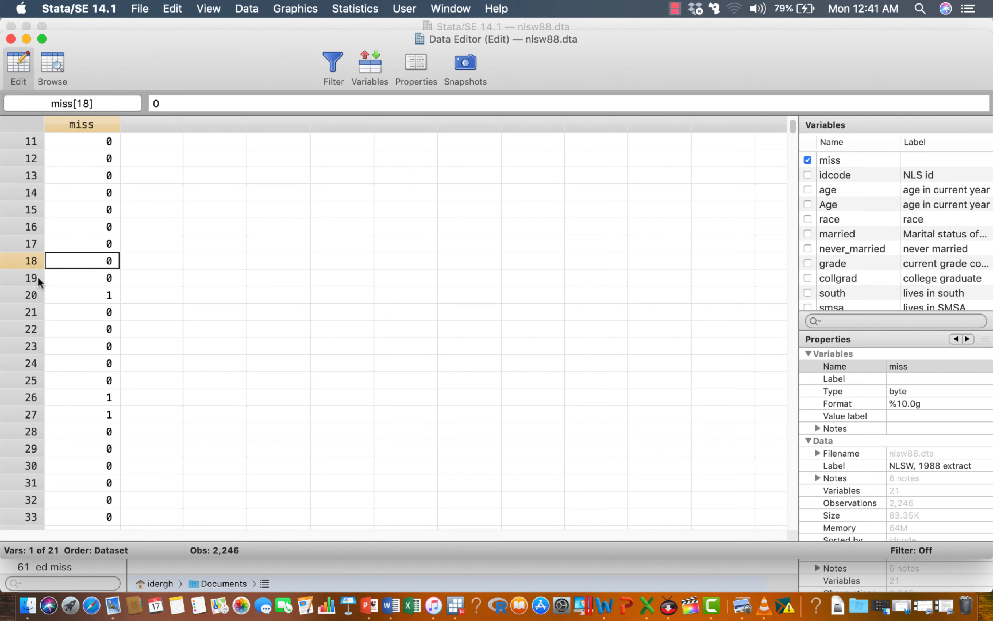
pyautogui.click(12, 39)
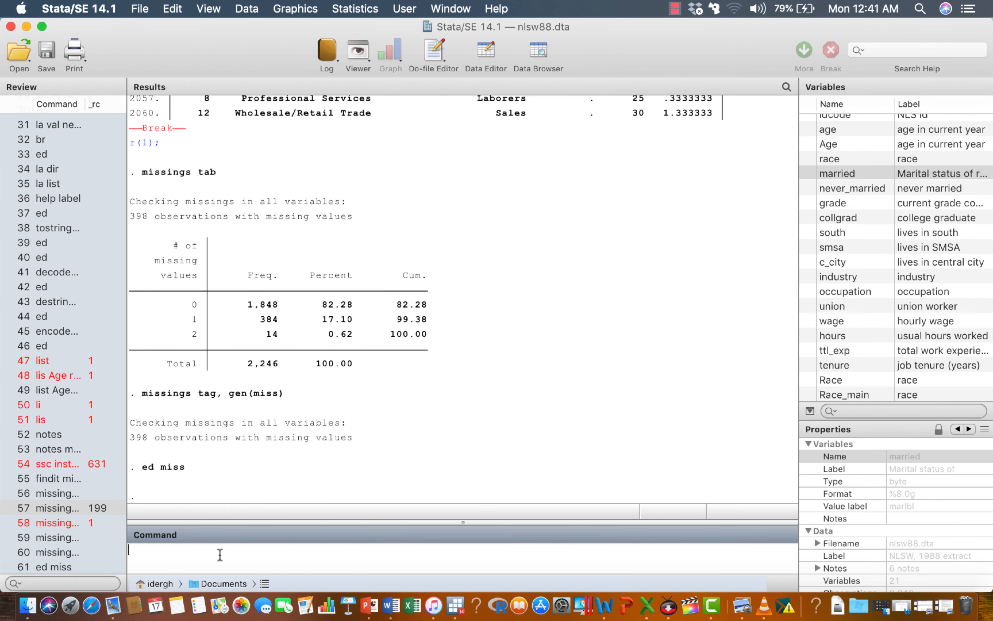
# - Tabulate the frequencies of the variable miss by running ta miss
pyautogui.write('ta')
pyautogui.write('miss')
pyautogui.press('Return')
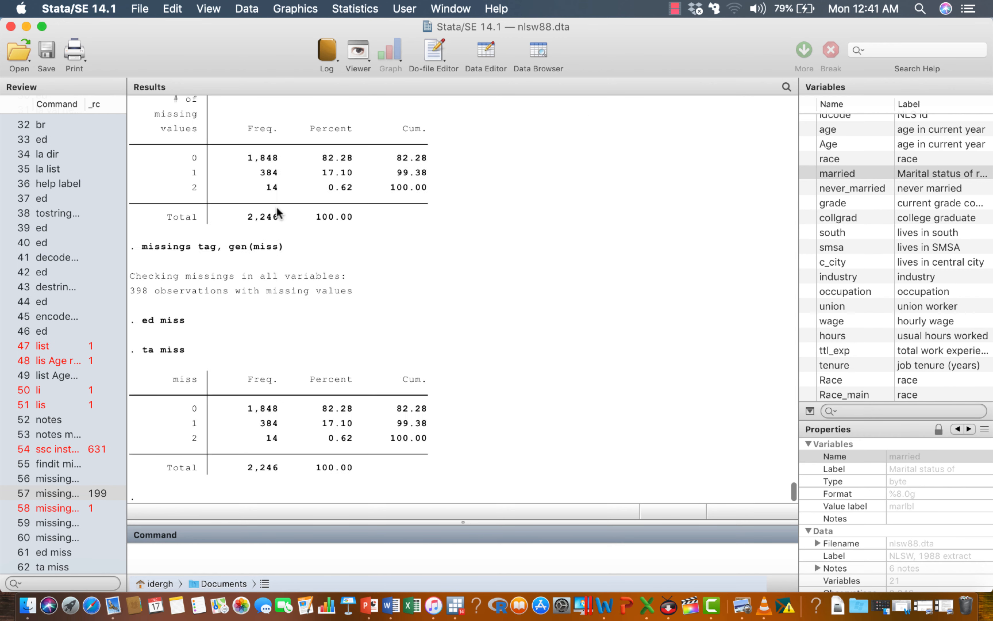
# - Compare the frequency table of miss with the earlier missings tab output and the missings tag command
pyautogui.scroll(4, 276, 206)
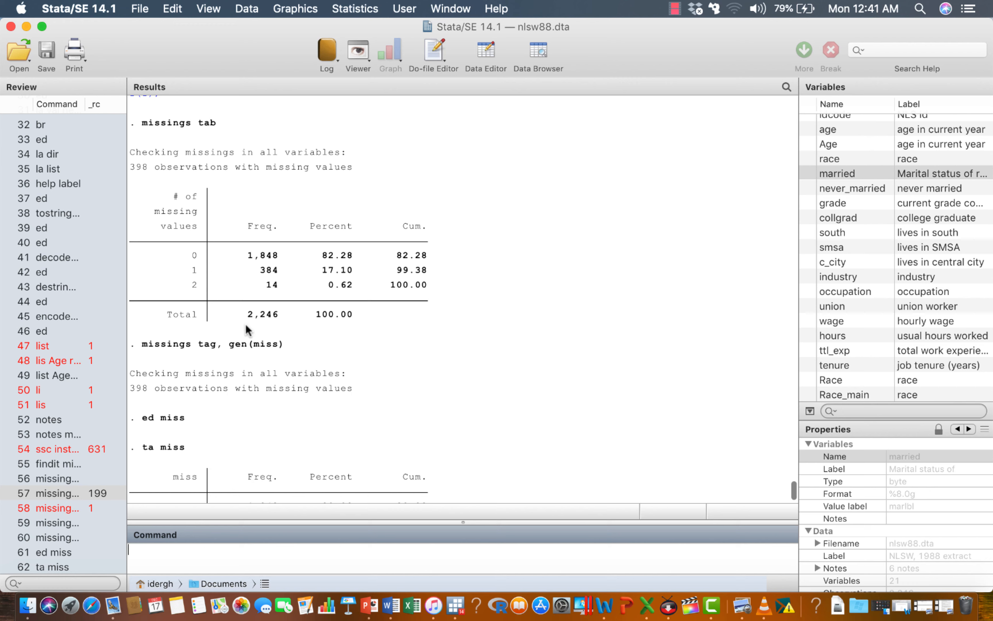
pyautogui.scroll(-4, 248, 328)
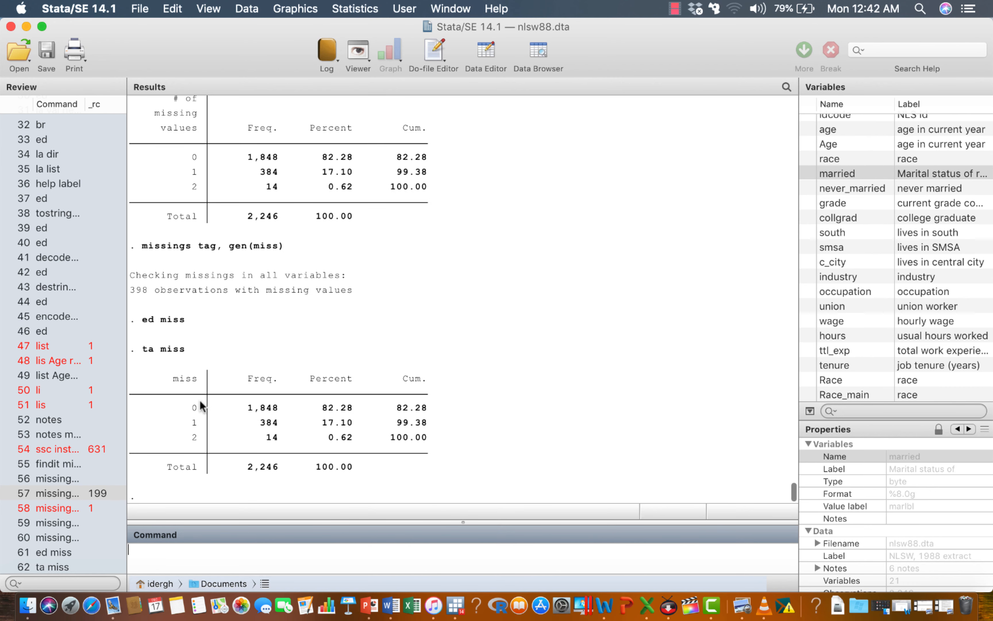
pyautogui.scroll(2, 181, 312)
pyautogui.scroll(4, 180, 308)
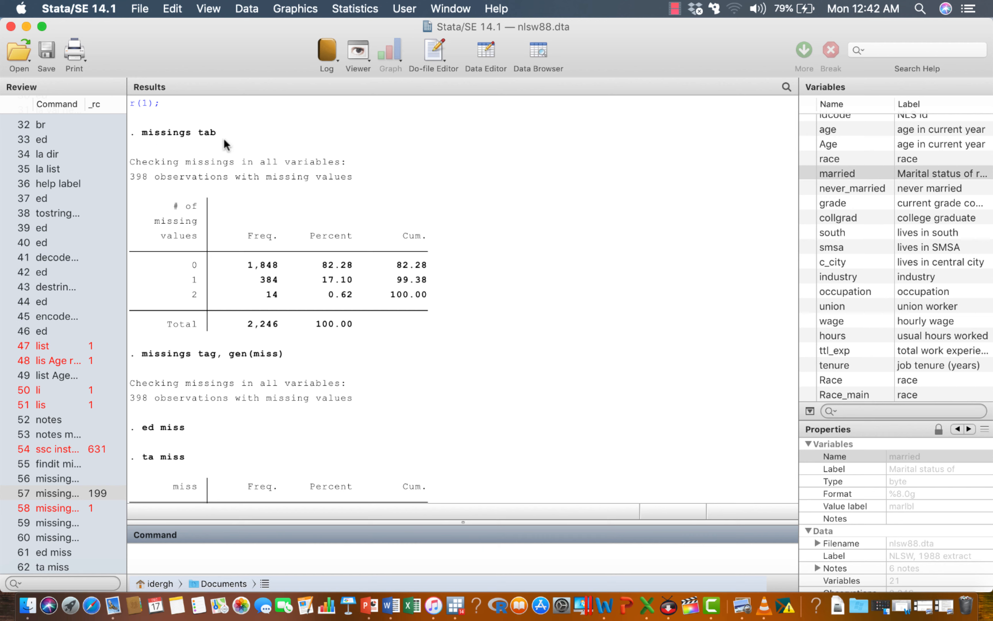
pyautogui.scroll(-6, 197, 315)
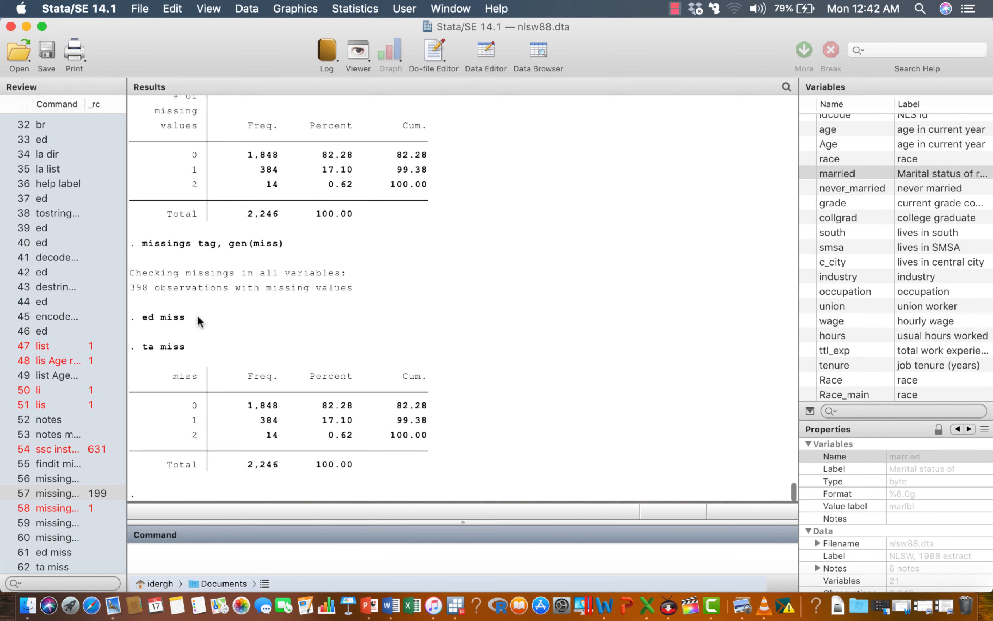
pyautogui.scroll(8, 280, 373)
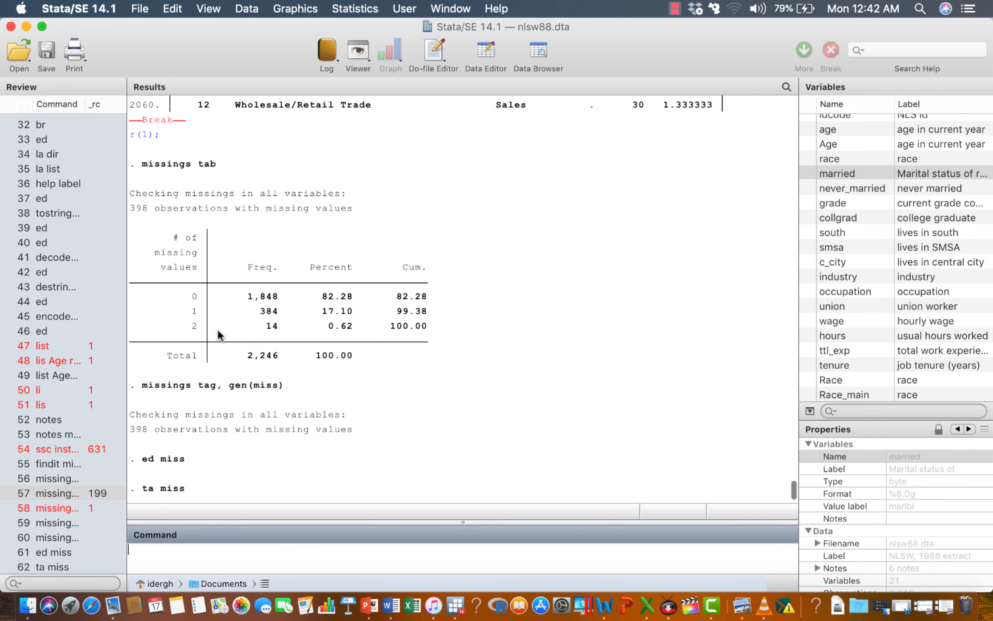
pyautogui.scroll(-8, 216, 329)
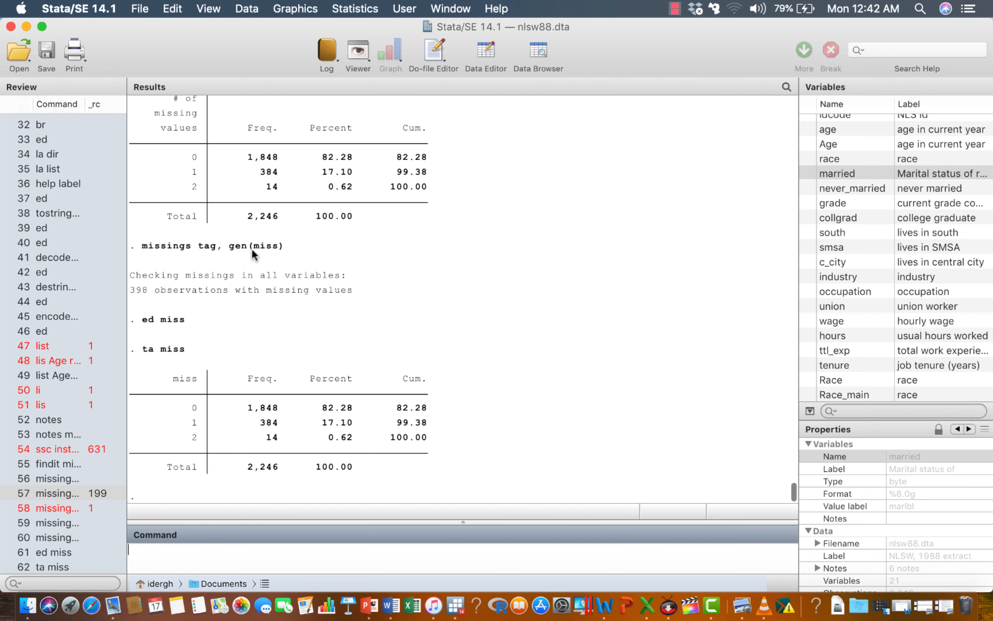
pyautogui.scroll(5, 251, 248)
pyautogui.scroll(-5, 252, 248)
pyautogui.scroll(9, 199, 341)
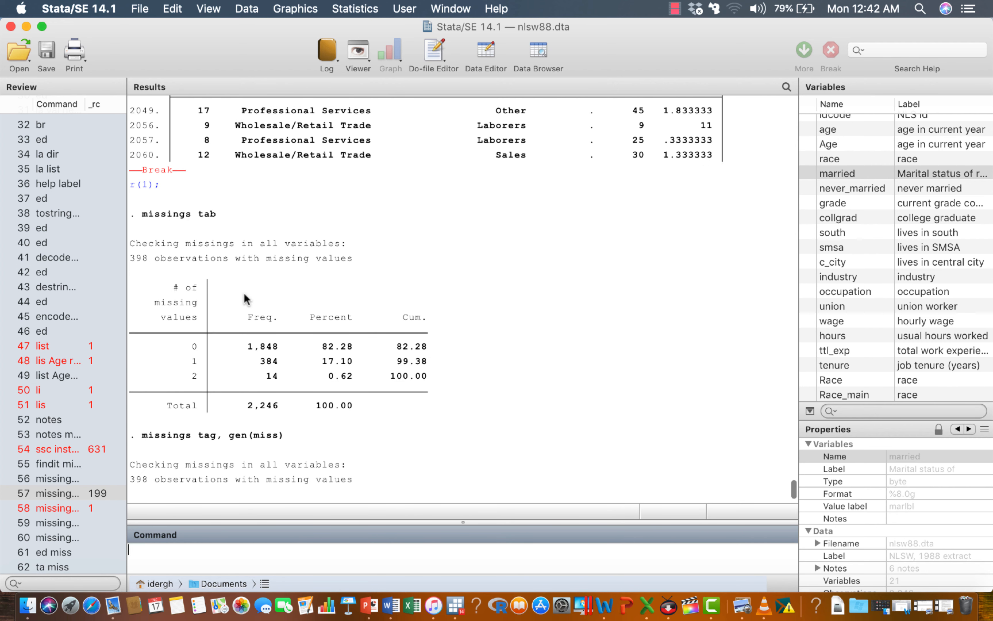
pyautogui.scroll(-9, 244, 292)
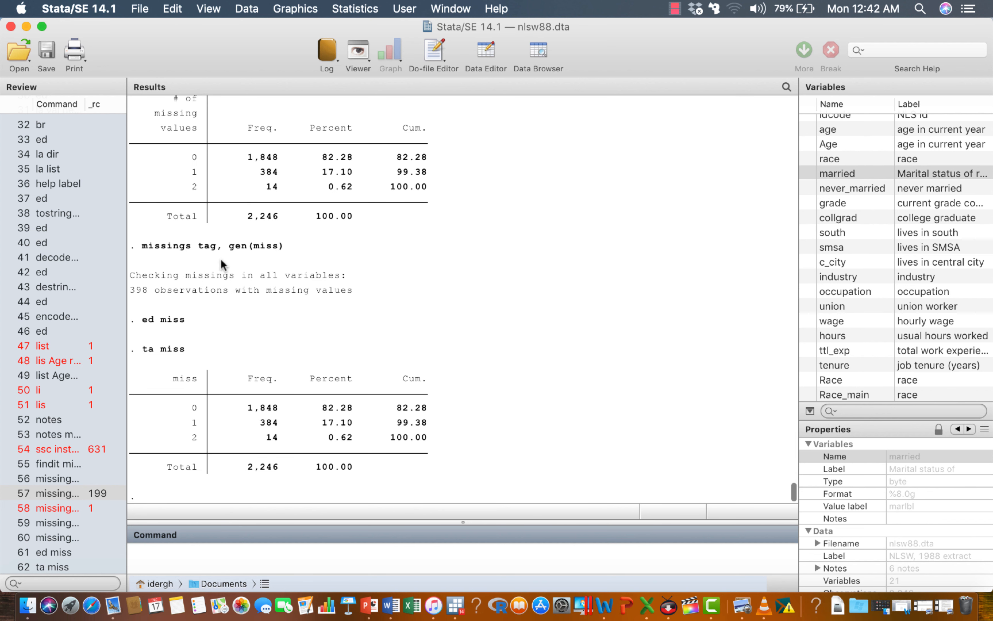
pyautogui.scroll(3, 209, 259)
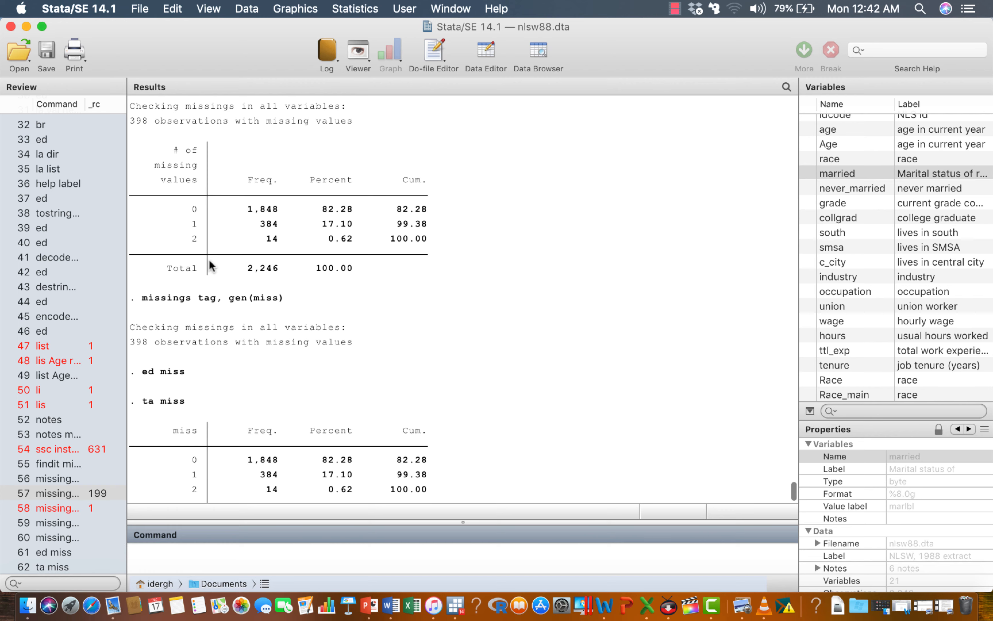
pyautogui.scroll(9, 210, 266)
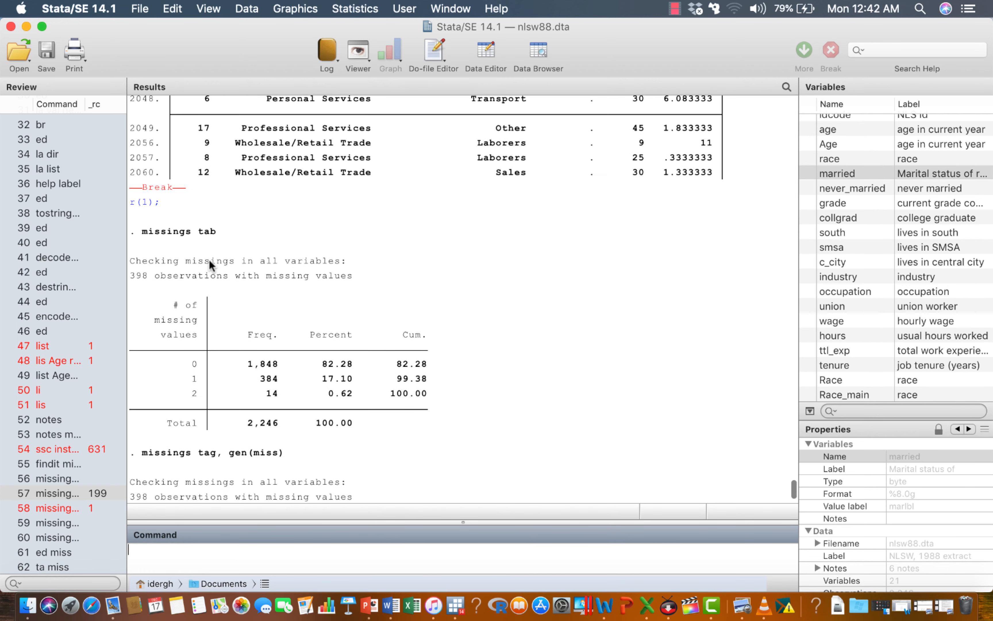
pyautogui.scroll(-12, 207, 292)
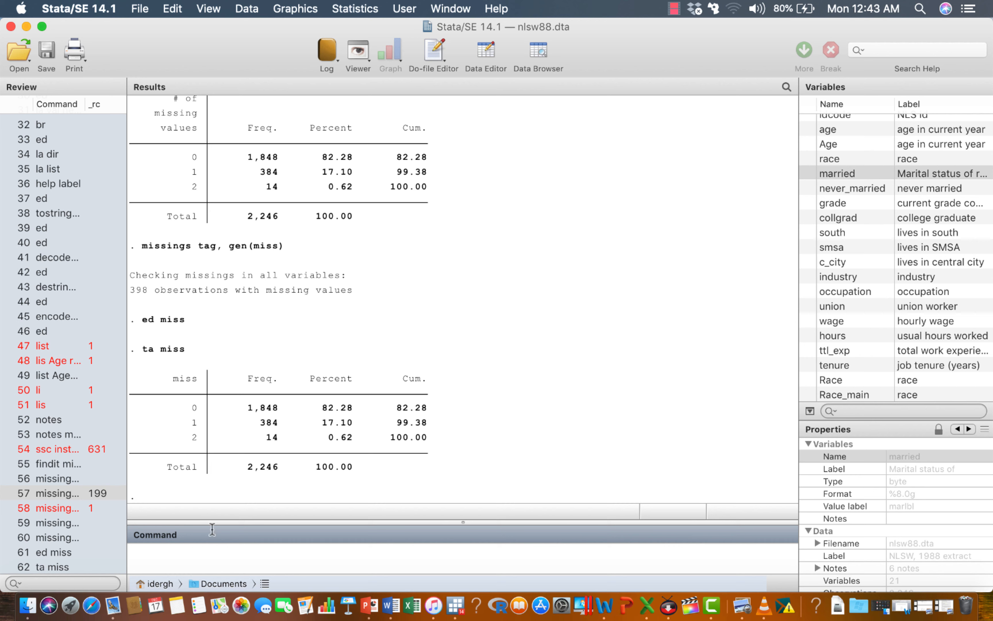
# - Try to drop variables that are entirely missing by running missings dropvar
pyautogui.write('missings dropbr')
pyautogui.press('BackSpace')
pyautogui.press('BackSpace')
pyautogui.write('var')
pyautogui.press('Return')
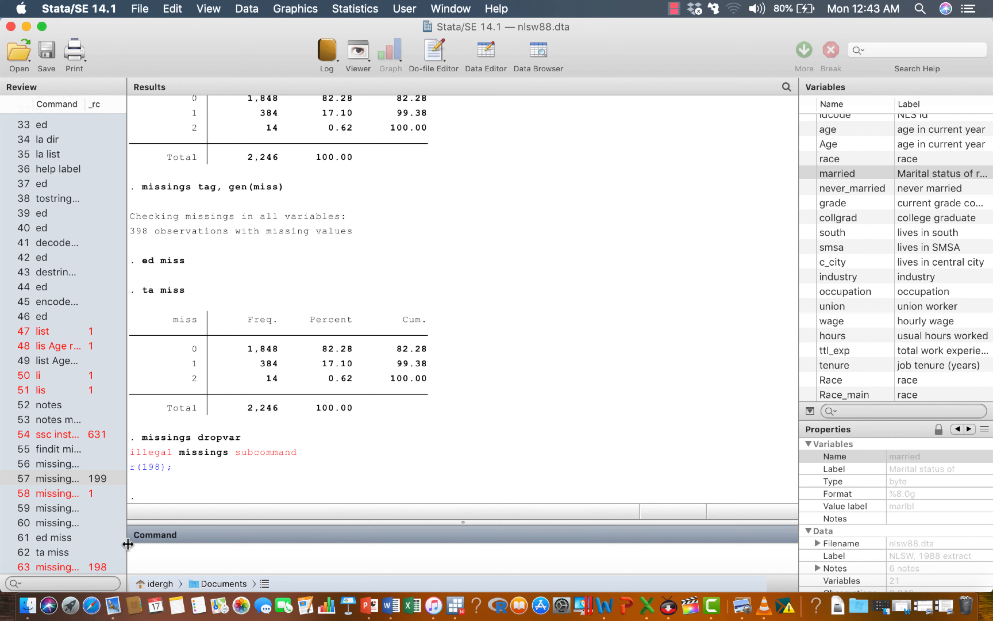
# - Correct the subcommand's spelling and try running missings dropvars without any option
pyautogui.click(68, 563)
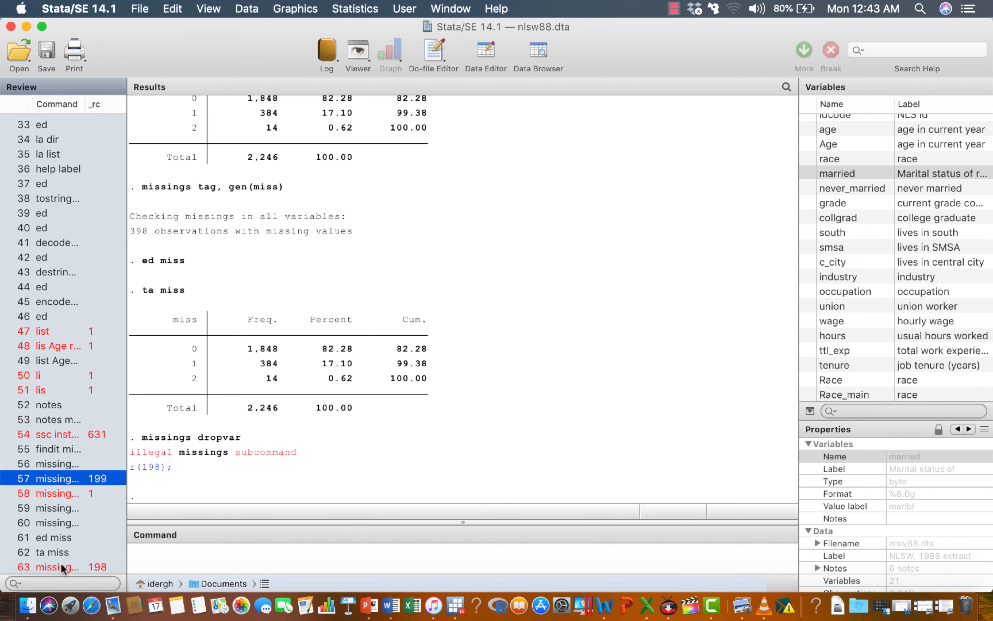
pyautogui.click(229, 553)
pyautogui.write('s')
pyautogui.press('Return')
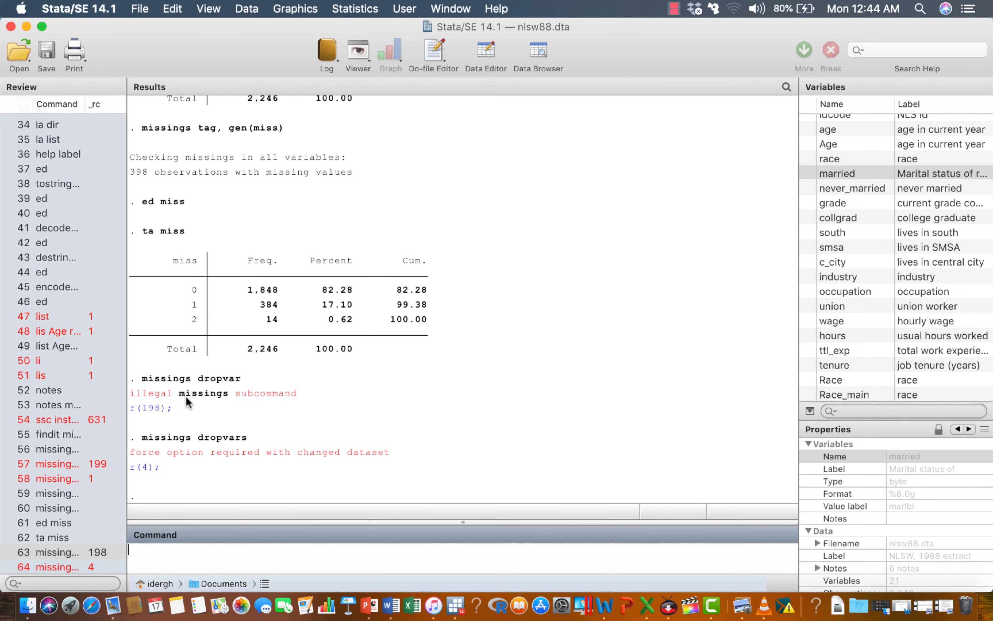
# - Reread the misspelled dropvar command and the error text beneath missings dropvars in the results
pyautogui.click(242, 379)
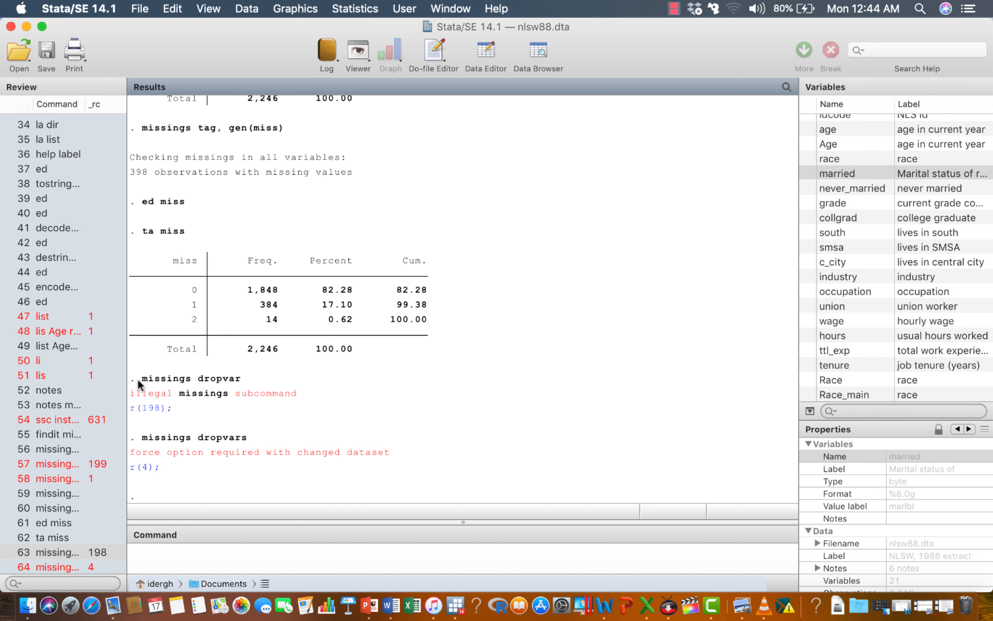
pyautogui.moveTo(137, 379); pyautogui.dragTo(240, 381)
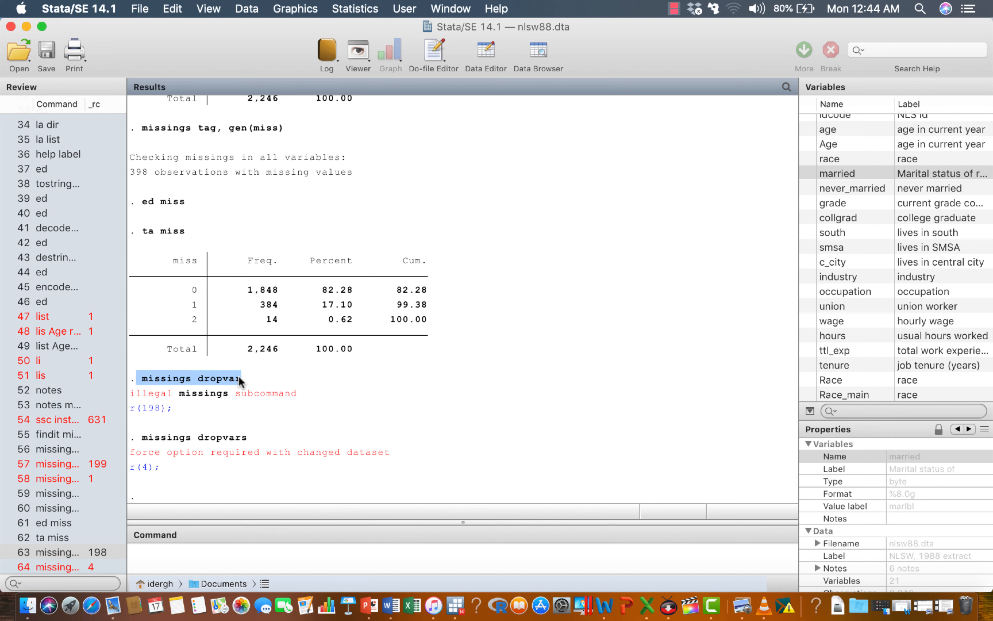
pyautogui.moveTo(142, 376); pyautogui.dragTo(149, 377)
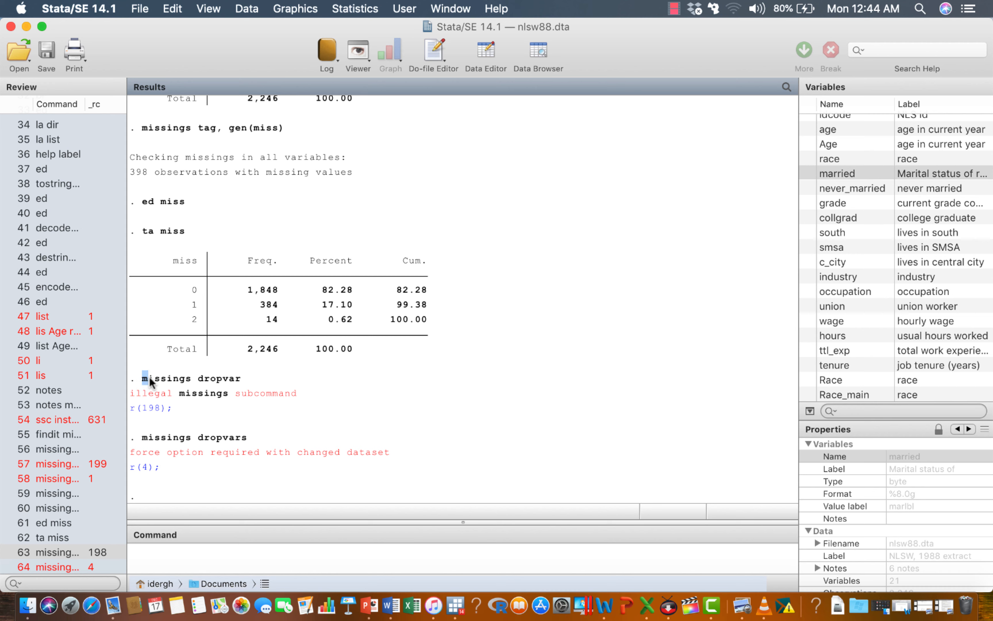
pyautogui.moveTo(214, 371); pyautogui.dragTo(252, 377)
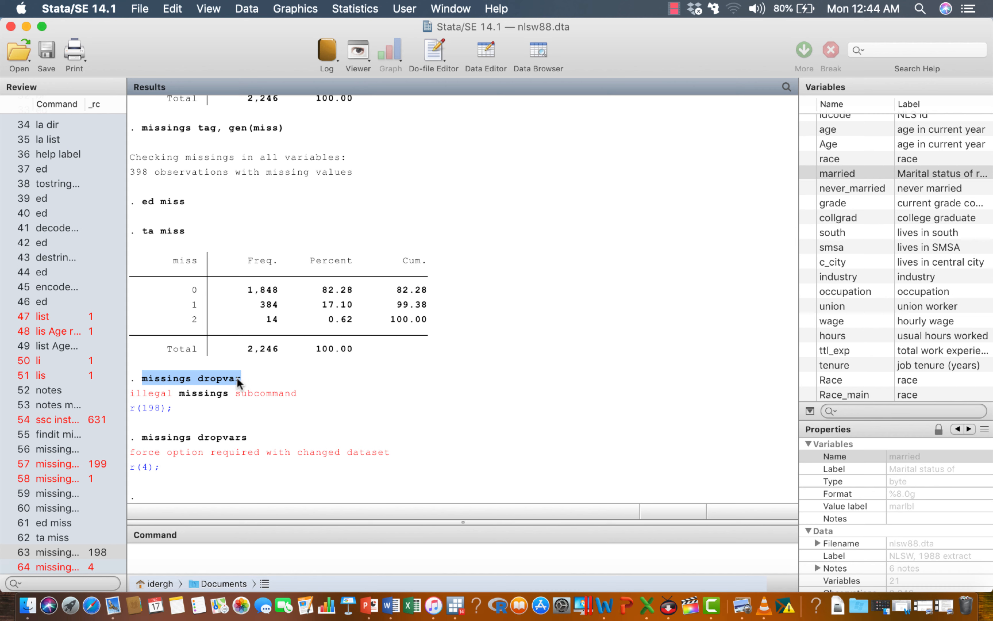
pyautogui.moveTo(131, 453); pyautogui.dragTo(371, 452)
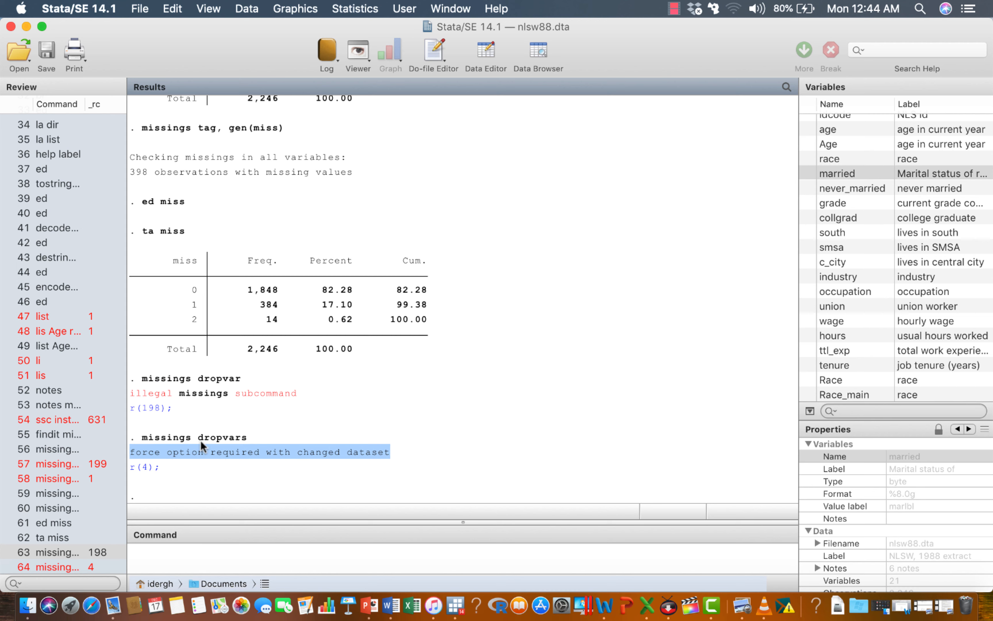
pyautogui.click(233, 436)
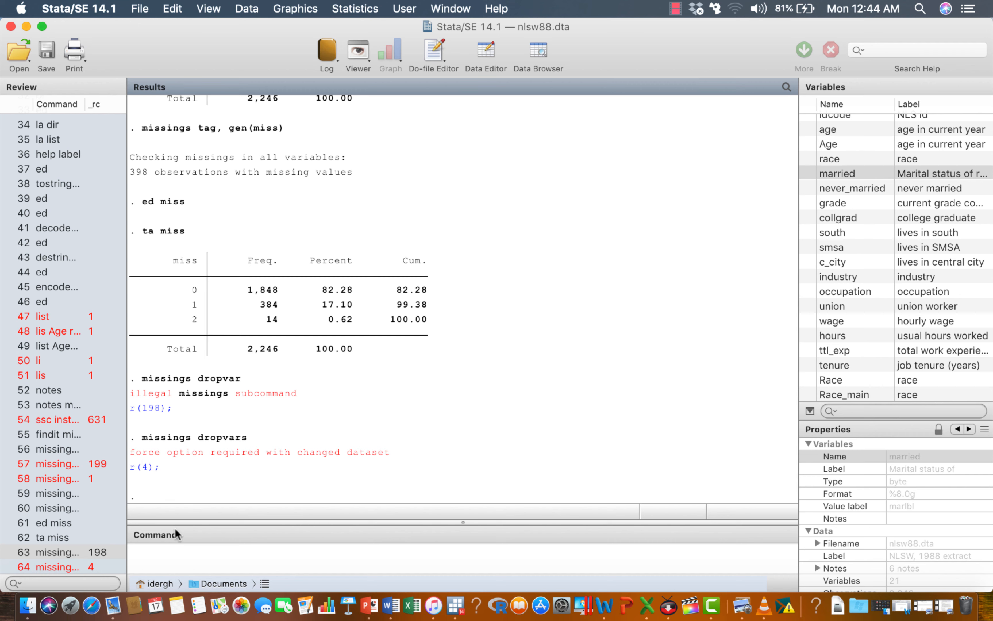
# - Recall the last command, run it as missings dropvars, force, and read its output on missing observations
pyautogui.click(78, 567)
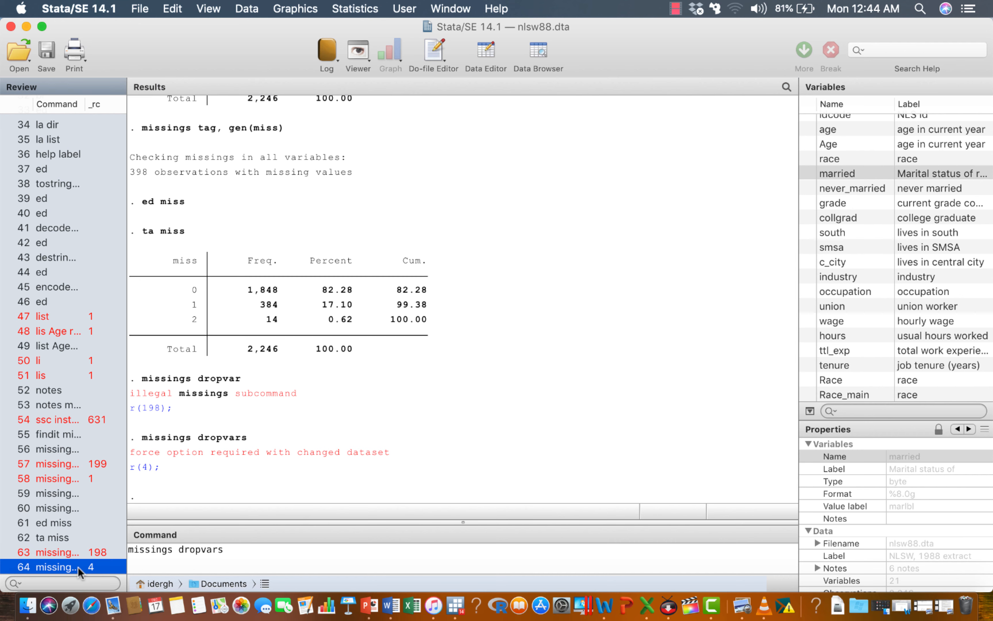
pyautogui.click(247, 558)
pyautogui.write(', force')
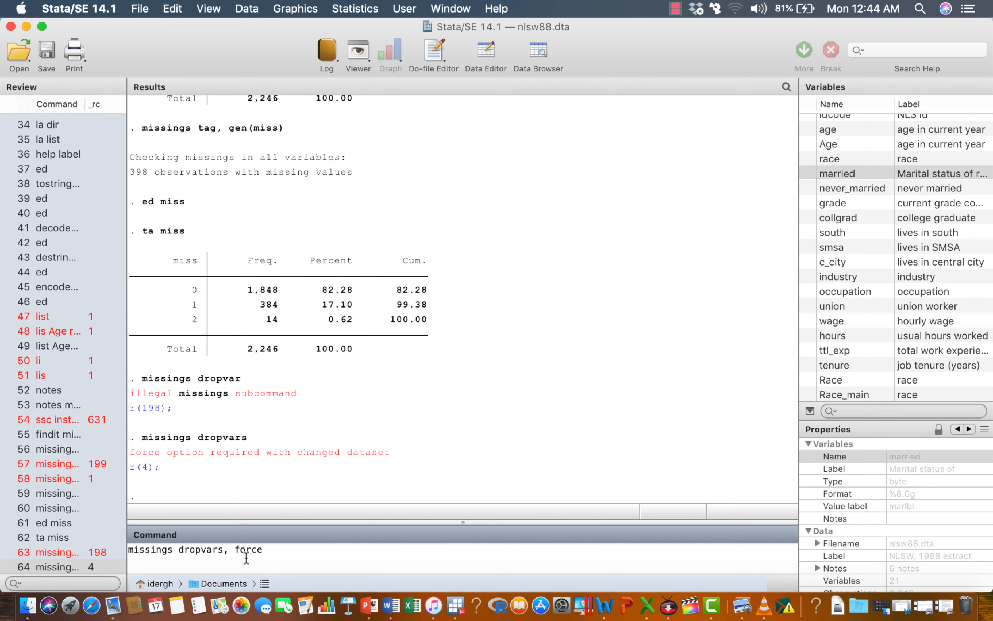
pyautogui.press('Return')
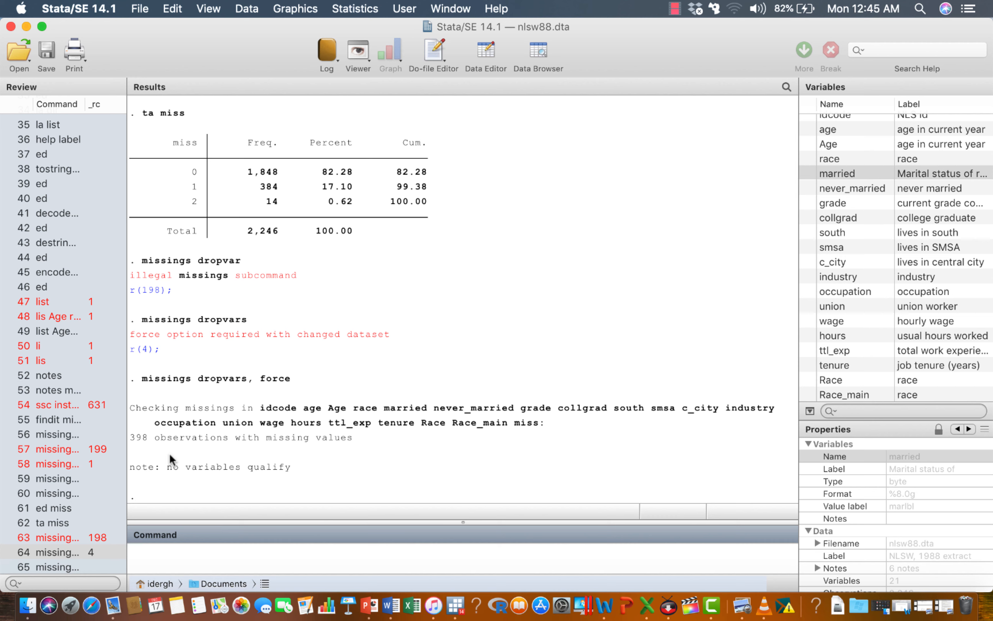
pyautogui.moveTo(130, 436); pyautogui.dragTo(246, 450)
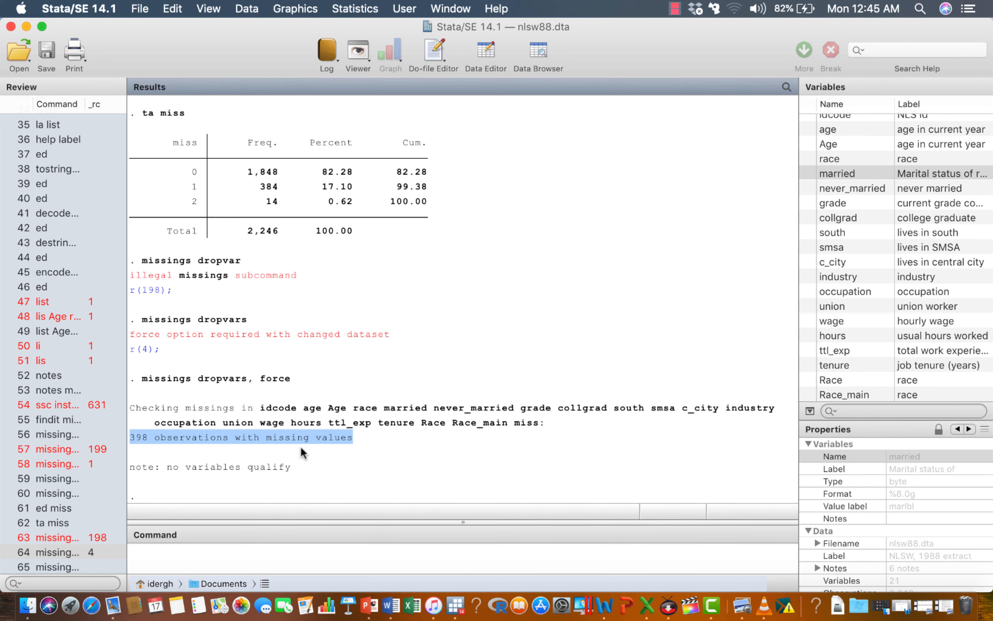
pyautogui.click(371, 453)
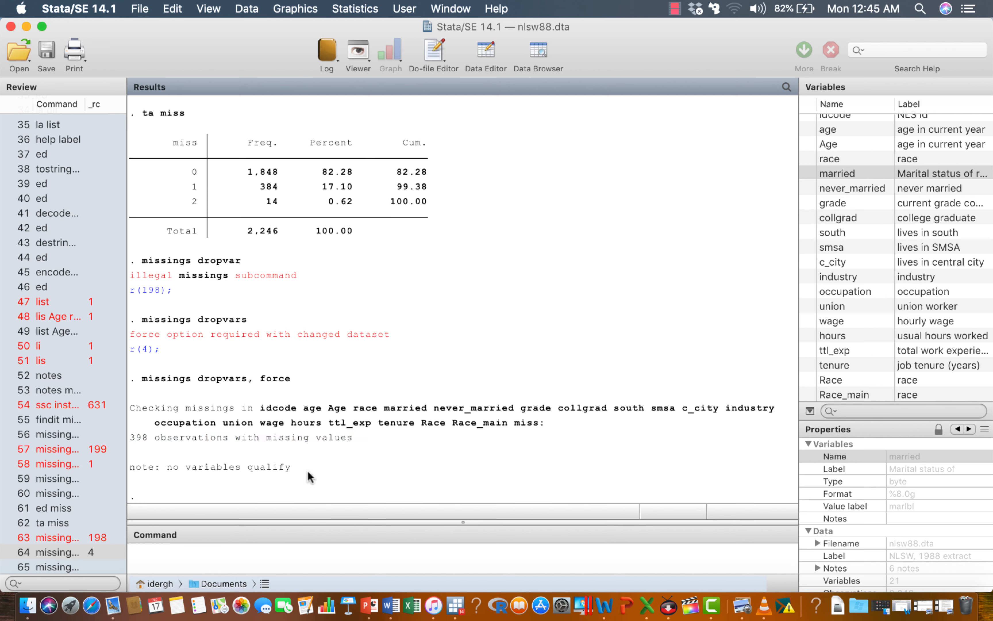
# - Try to drop observations that are missing on all variables by running missings dropobs
pyautogui.click(312, 555)
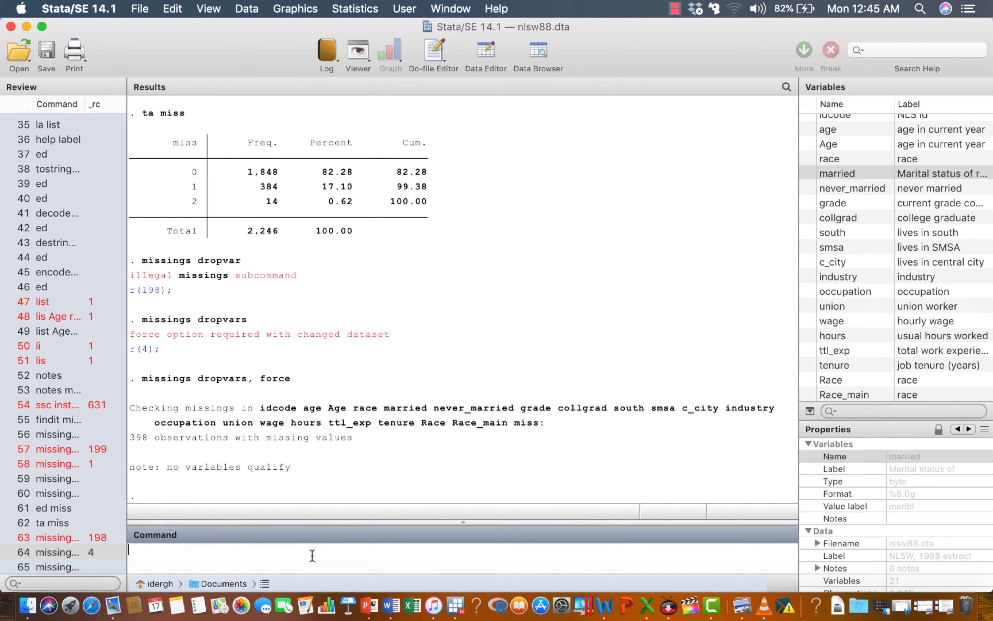
pyautogui.write('missings dropobs')
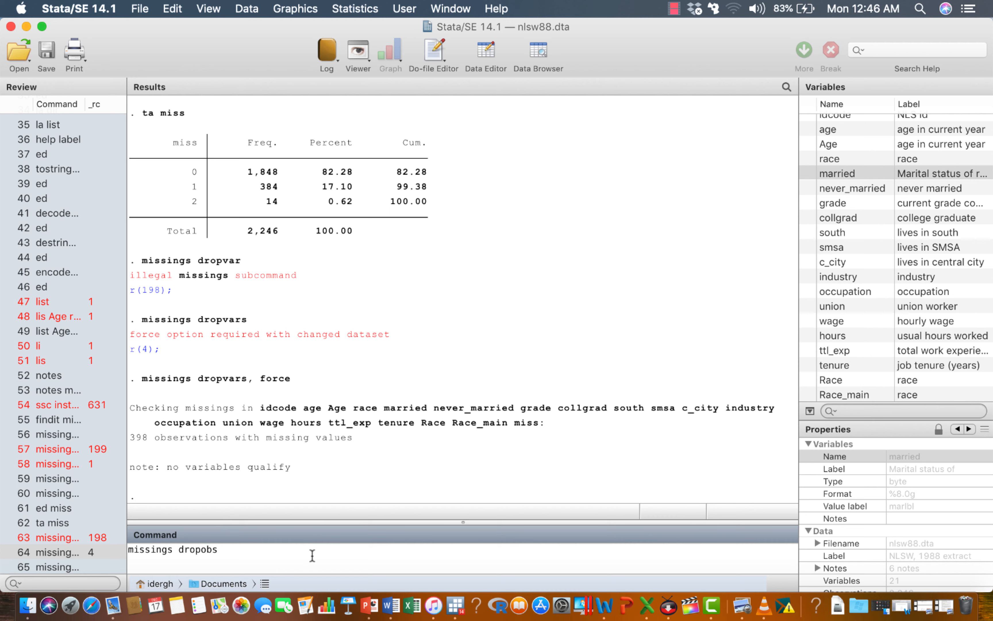
pyautogui.press('Return')
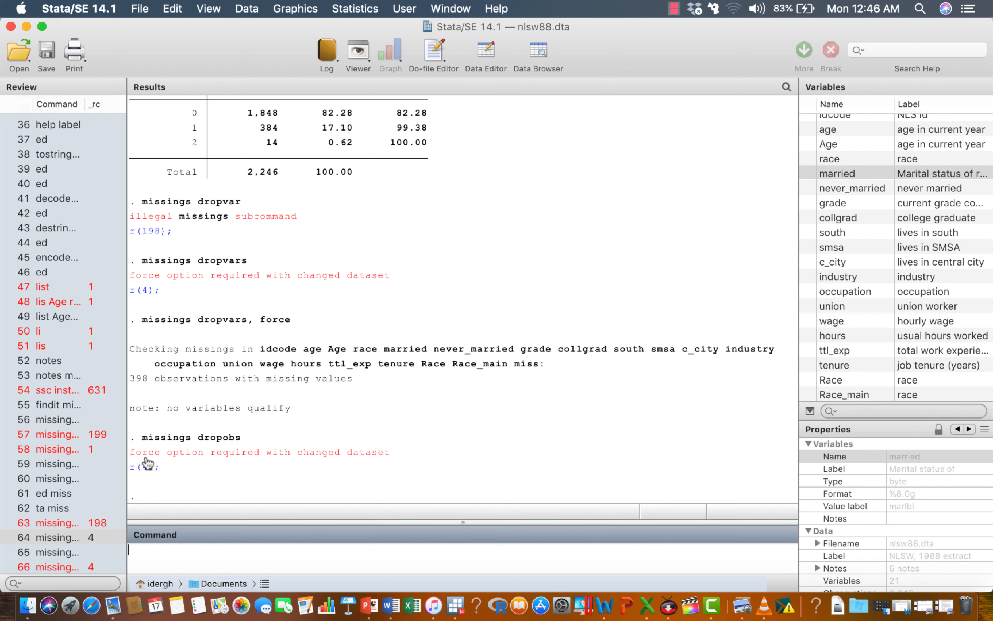
# - Recall the dropobs command, run it as missings dropobs, force, and review the output of the drop commands
pyautogui.click(68, 567)
pyautogui.click(239, 549)
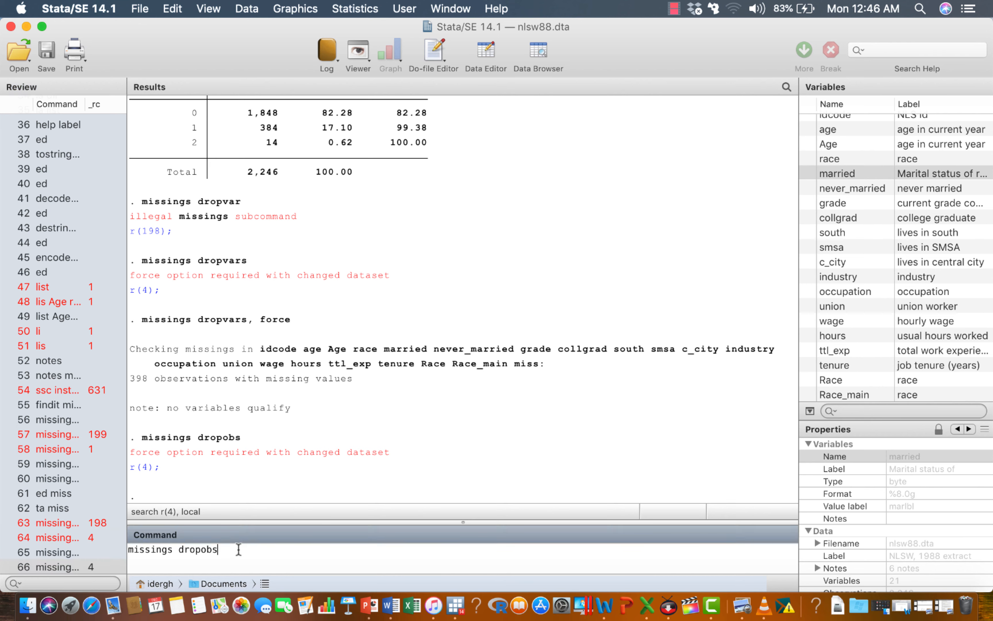
pyautogui.write(', force')
pyautogui.press('Return')
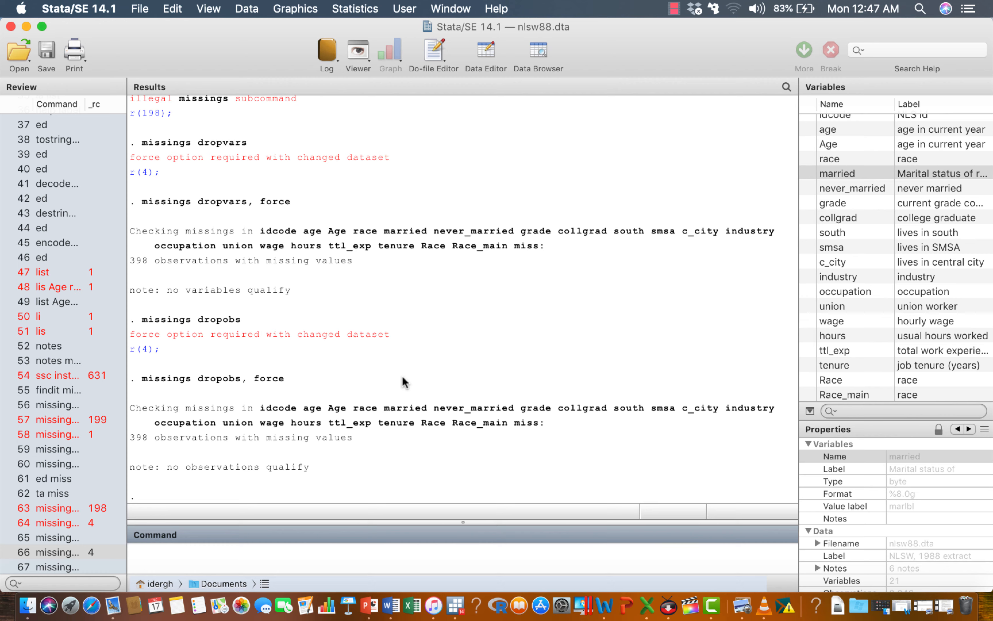
pyautogui.scroll(3, 405, 382)
pyautogui.scroll(-3, 404, 382)
pyautogui.scroll(3, 404, 382)
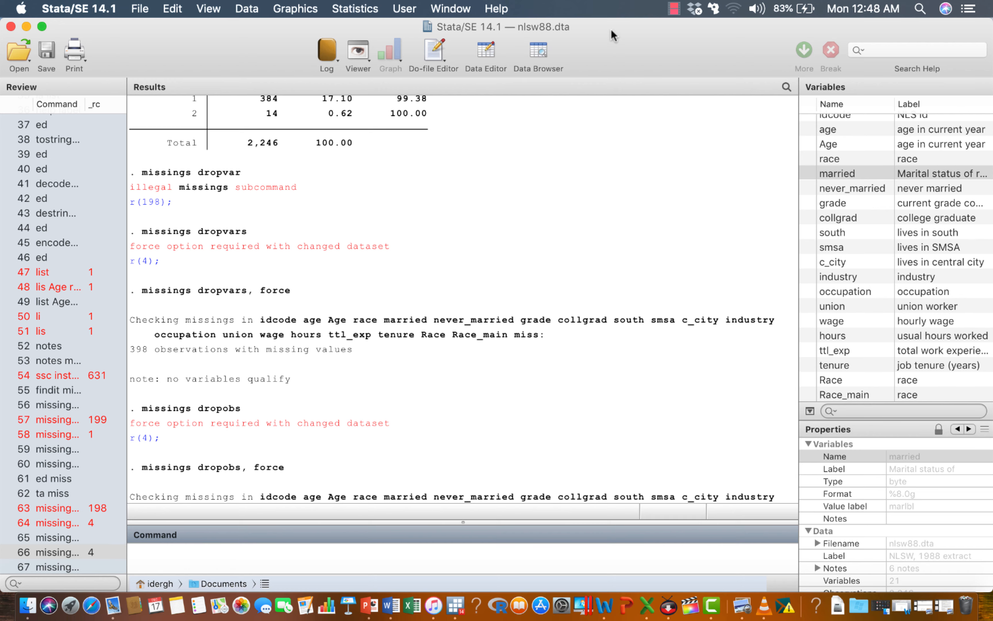
pyautogui.click(674, 9)
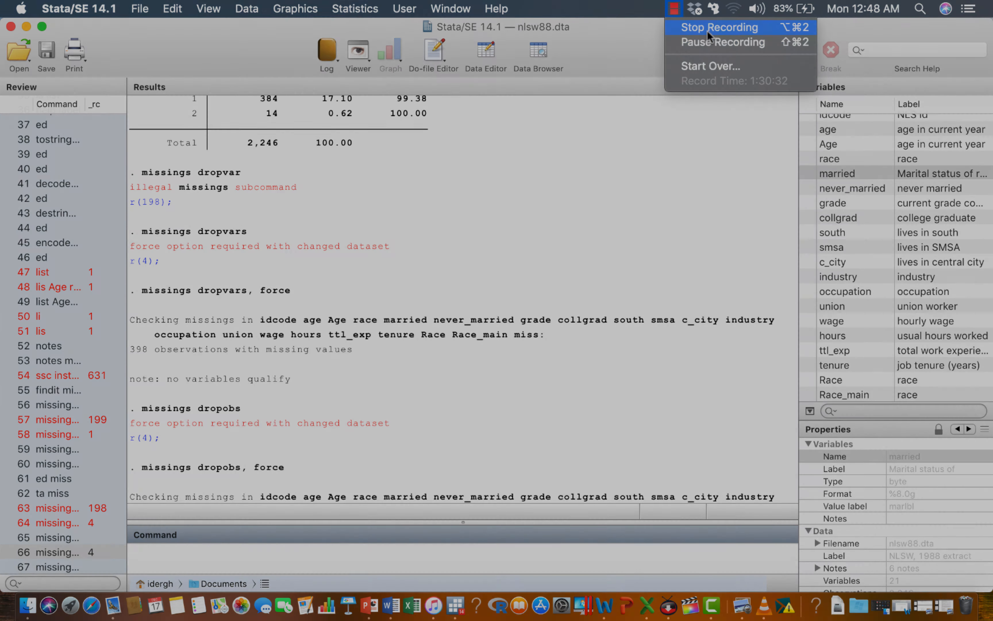
pyautogui.click(706, 31)
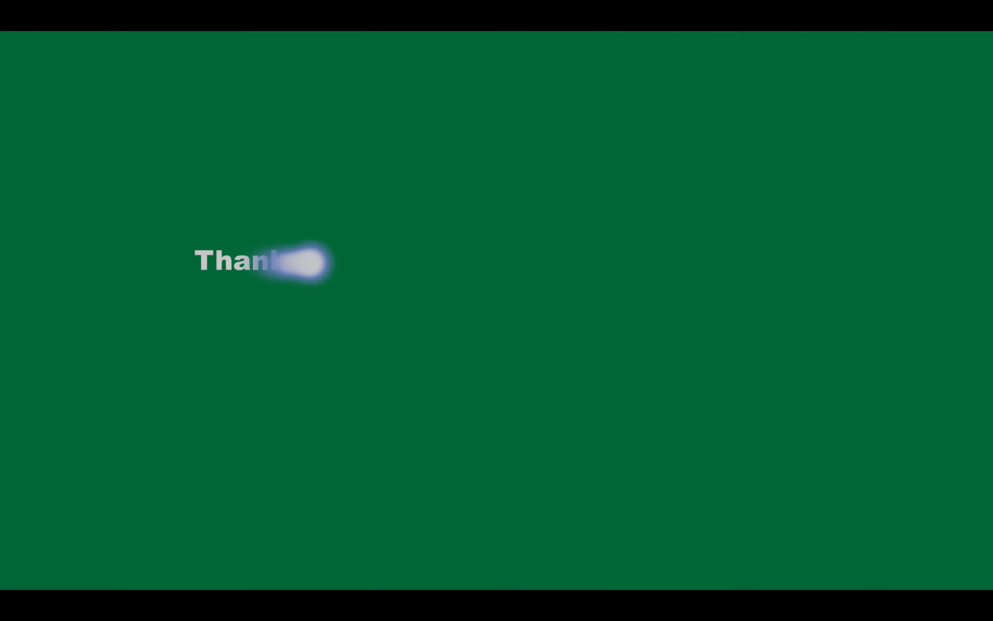